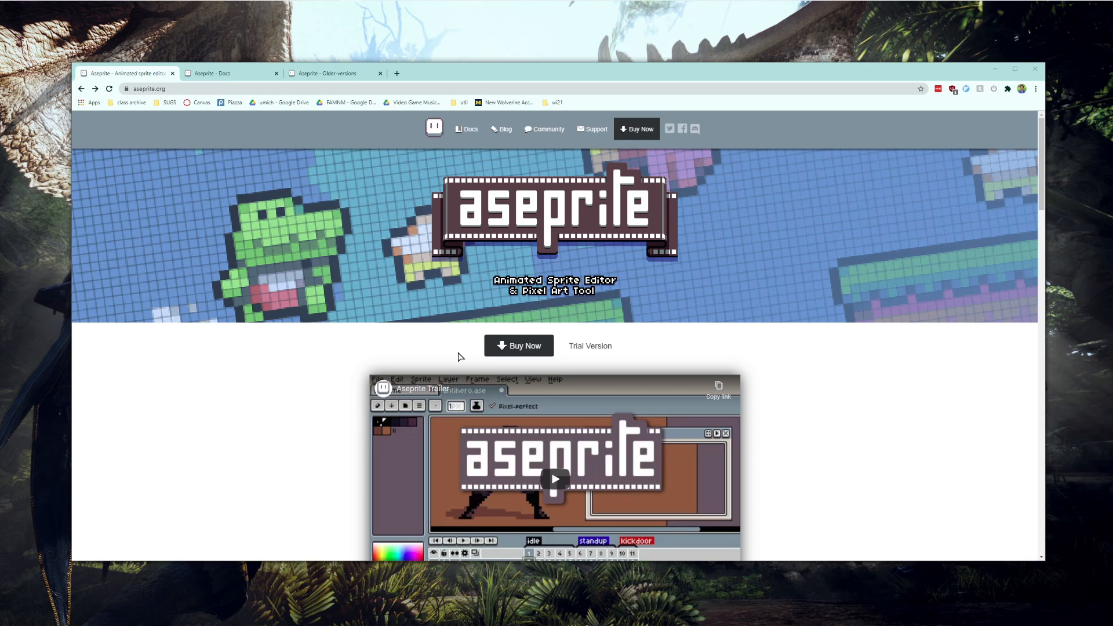
Step: Open the Trial Version page in a new tab, examine its saving restriction, and close that tab
{"action": "left_click", "coordinate": [147, 89]}
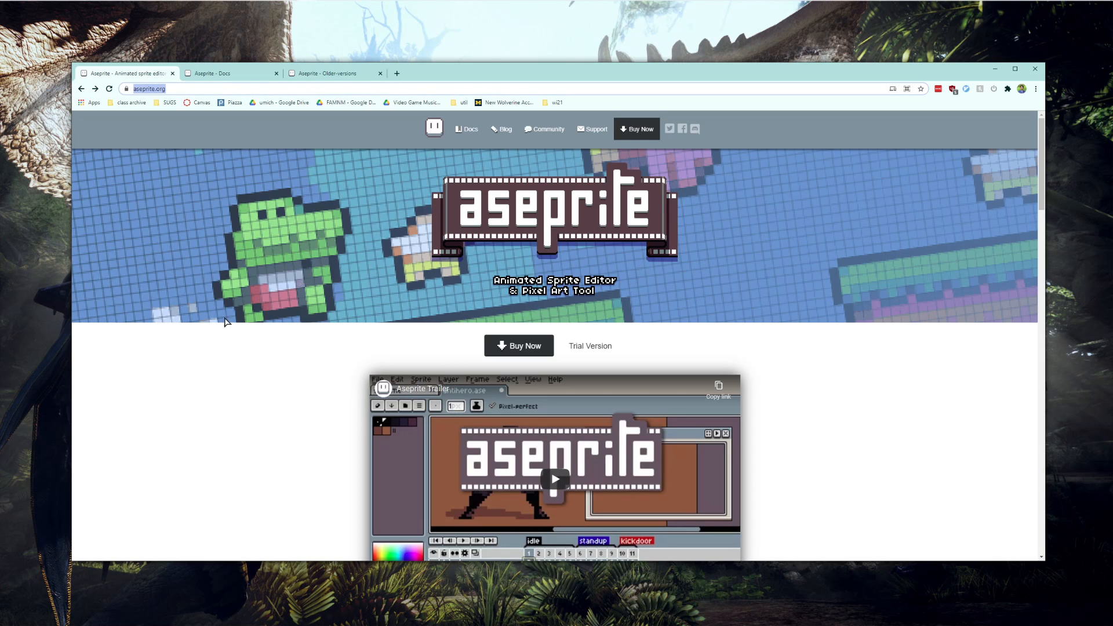
{"action": "left_click", "coordinate": [226, 322]}
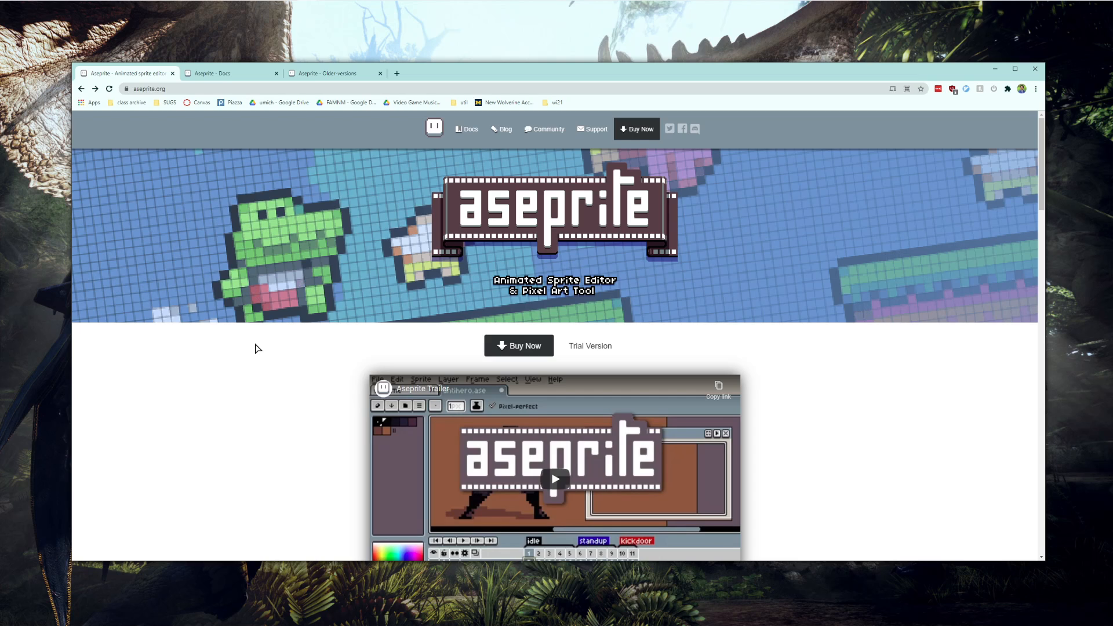
{"action": "middle_click", "coordinate": [587, 346]}
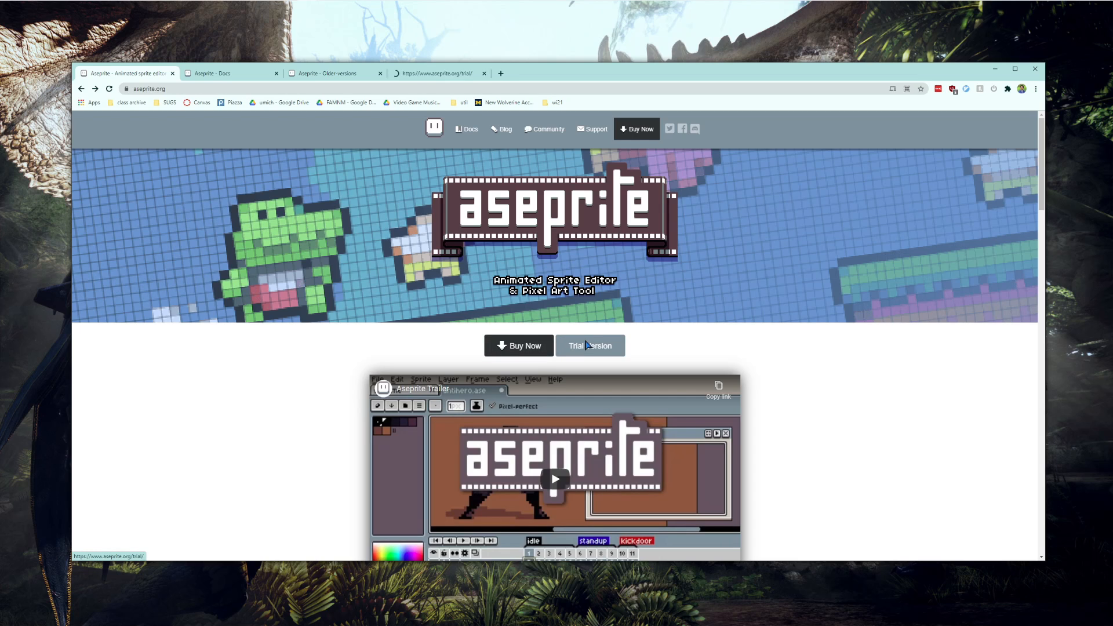
{"action": "left_click_drag", "start_coordinate": [430, 81], "coordinate": [232, 73]}
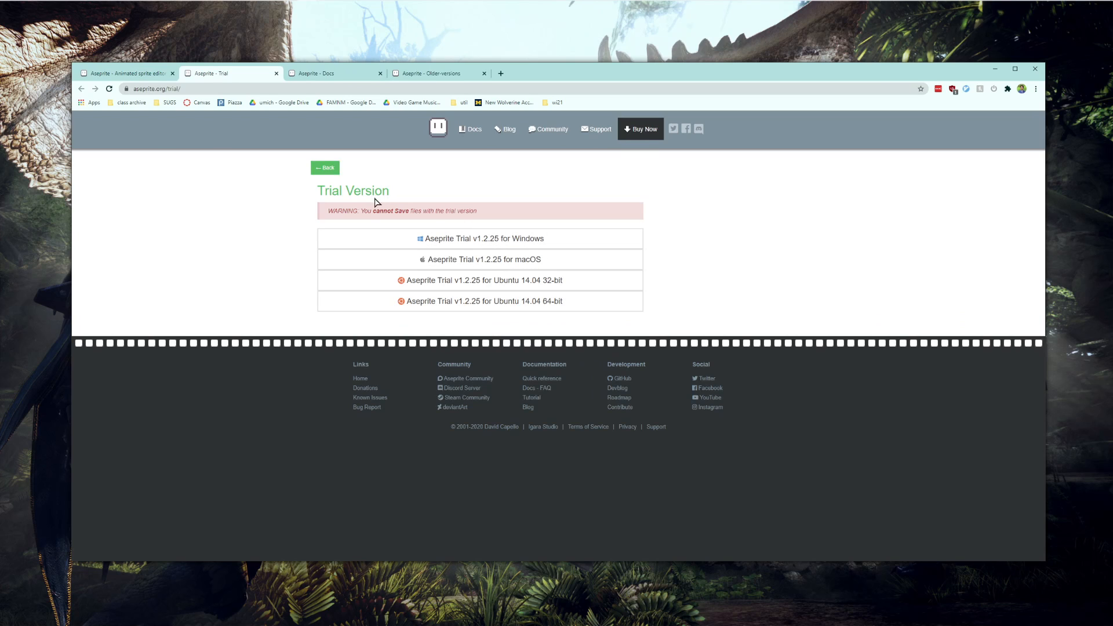
{"action": "left_click_drag", "start_coordinate": [372, 211], "coordinate": [408, 211]}
{"action": "left_click", "coordinate": [506, 213]}
{"action": "left_click", "coordinate": [145, 74]}
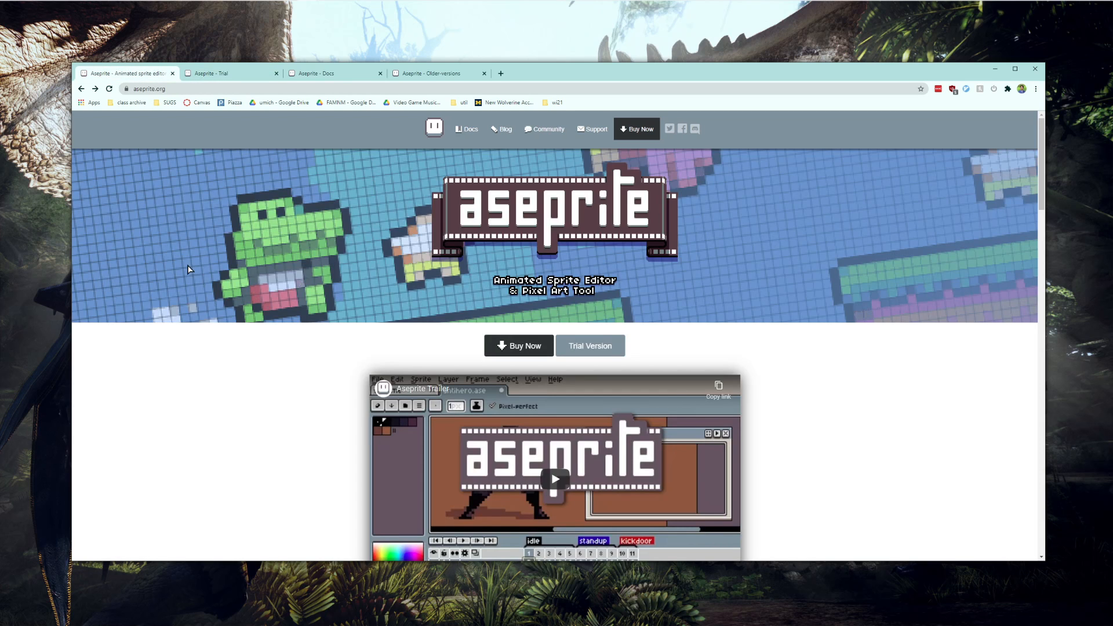
{"action": "left_click", "coordinate": [255, 74]}
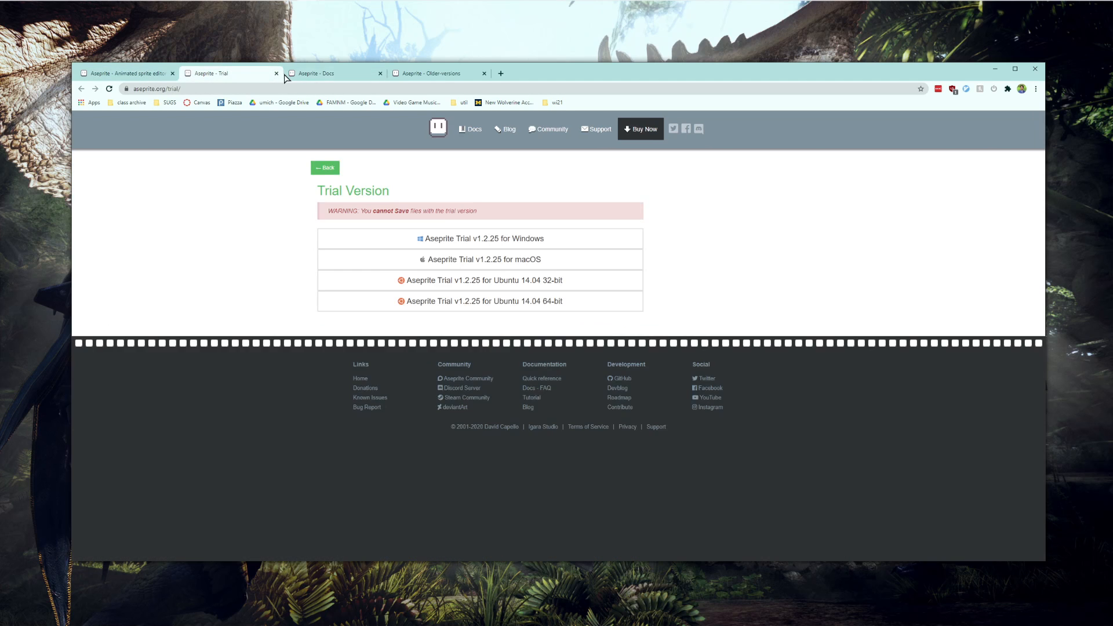
{"action": "left_click", "coordinate": [279, 77]}
Step: Place the Older versions tab beside the home page tab and read its notes on the free Aseprite v0.9.5 release
{"action": "left_click_drag", "start_coordinate": [295, 73], "coordinate": [220, 74]}
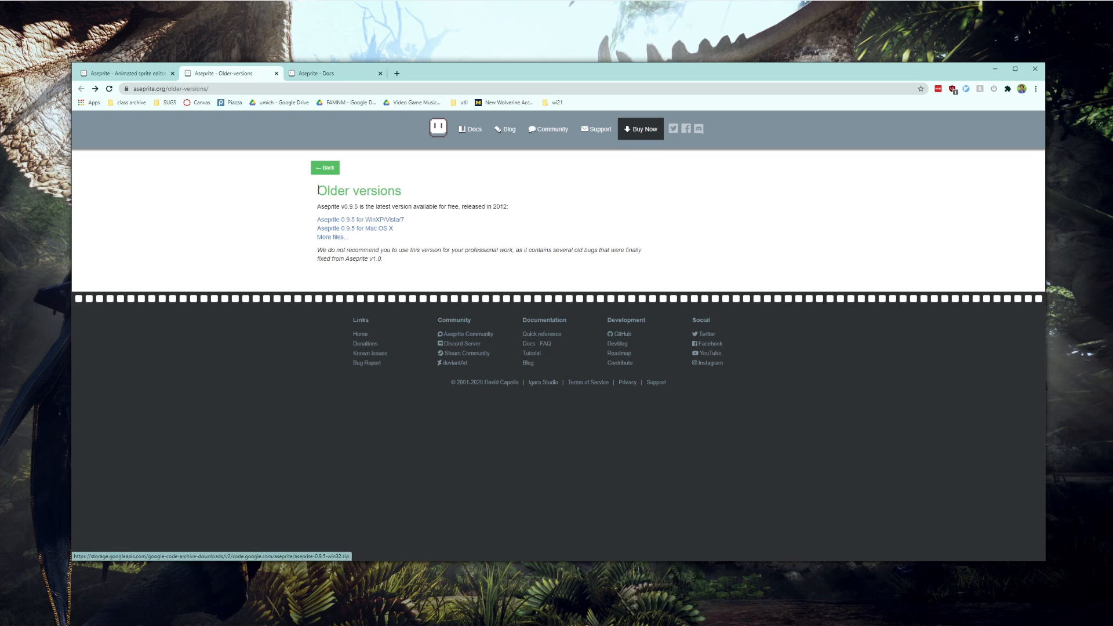
{"action": "left_click_drag", "start_coordinate": [317, 191], "coordinate": [430, 192]}
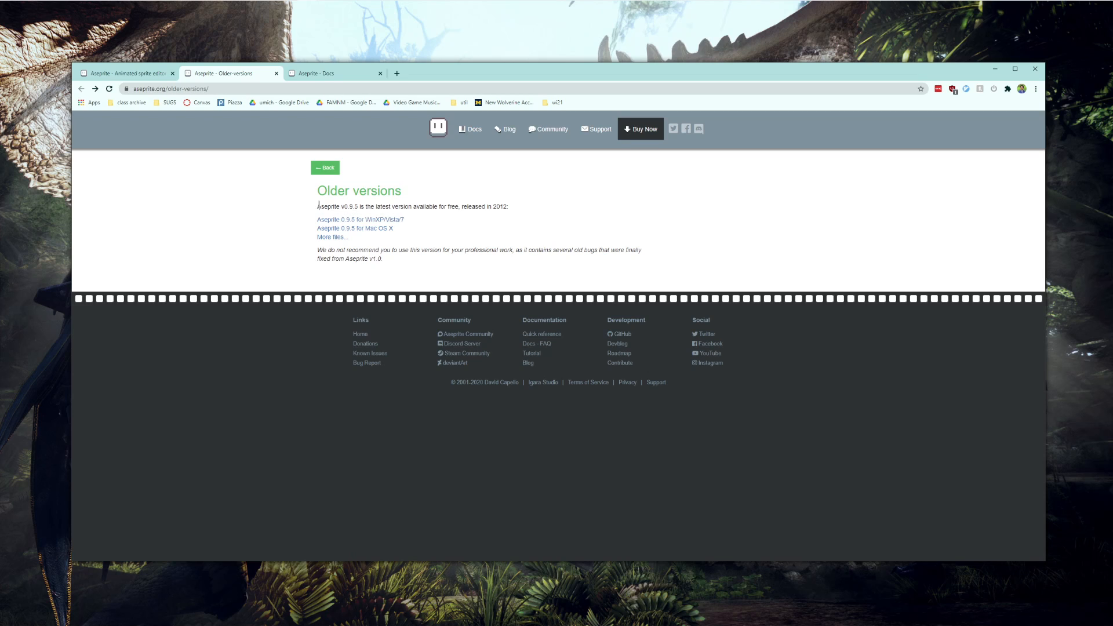
{"action": "left_click_drag", "start_coordinate": [319, 207], "coordinate": [514, 207]}
{"action": "left_click", "coordinate": [514, 207]}
{"action": "left_click_drag", "start_coordinate": [303, 207], "coordinate": [422, 249]}
{"action": "left_click", "coordinate": [423, 267]}
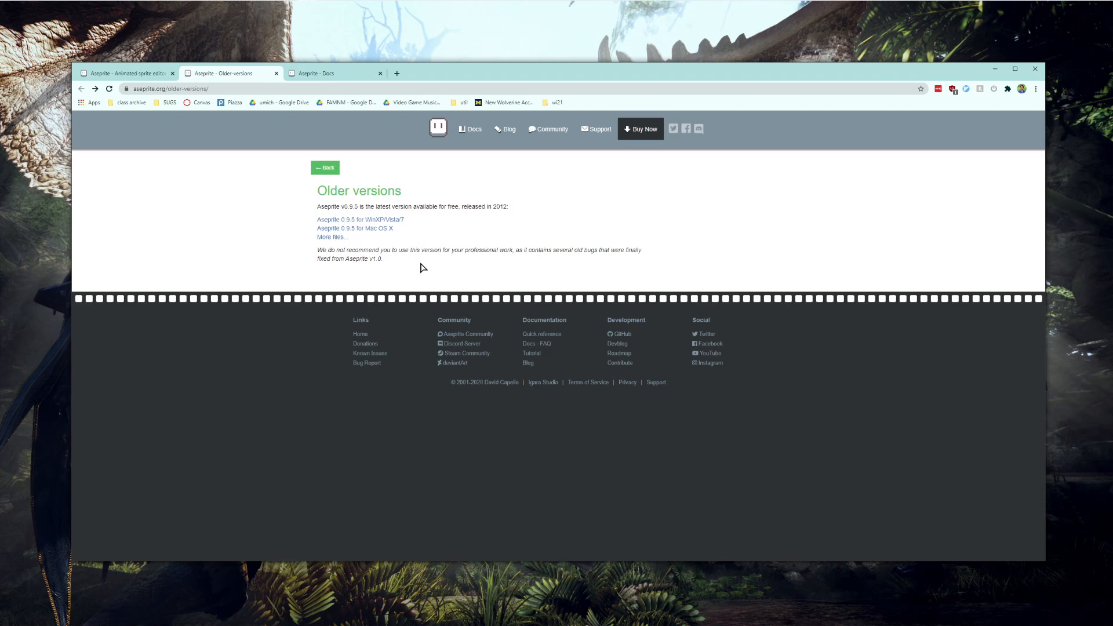
{"action": "left_click", "coordinate": [326, 168]}
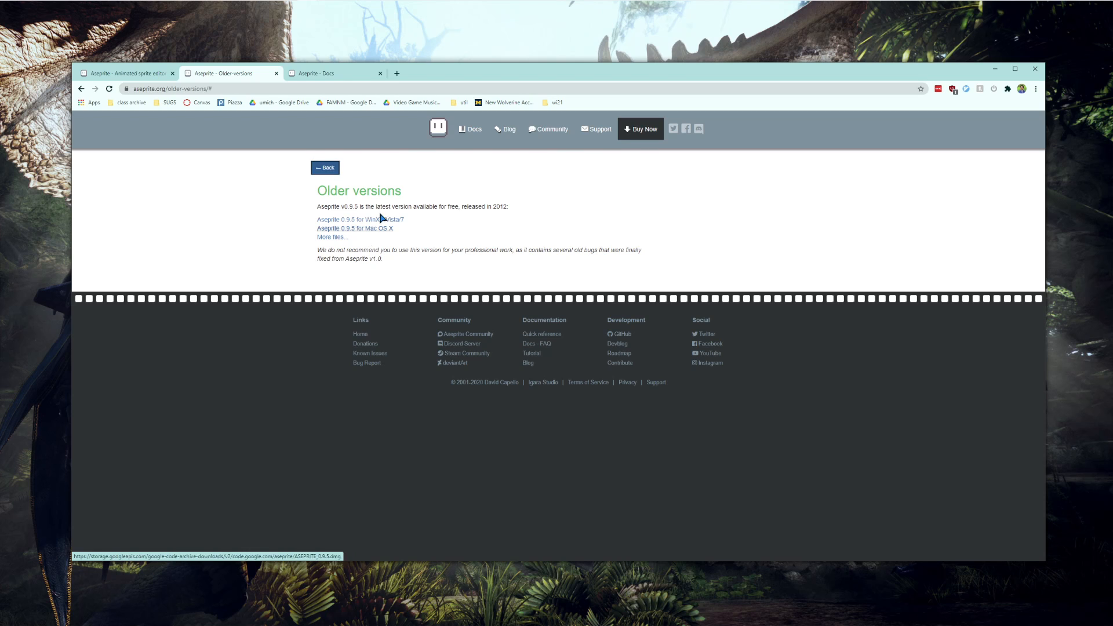
{"action": "left_click", "coordinate": [439, 129]}
Step: Close the Older versions tab and examine the purchase section of the Aseprite home page
{"action": "left_click", "coordinate": [276, 73]}
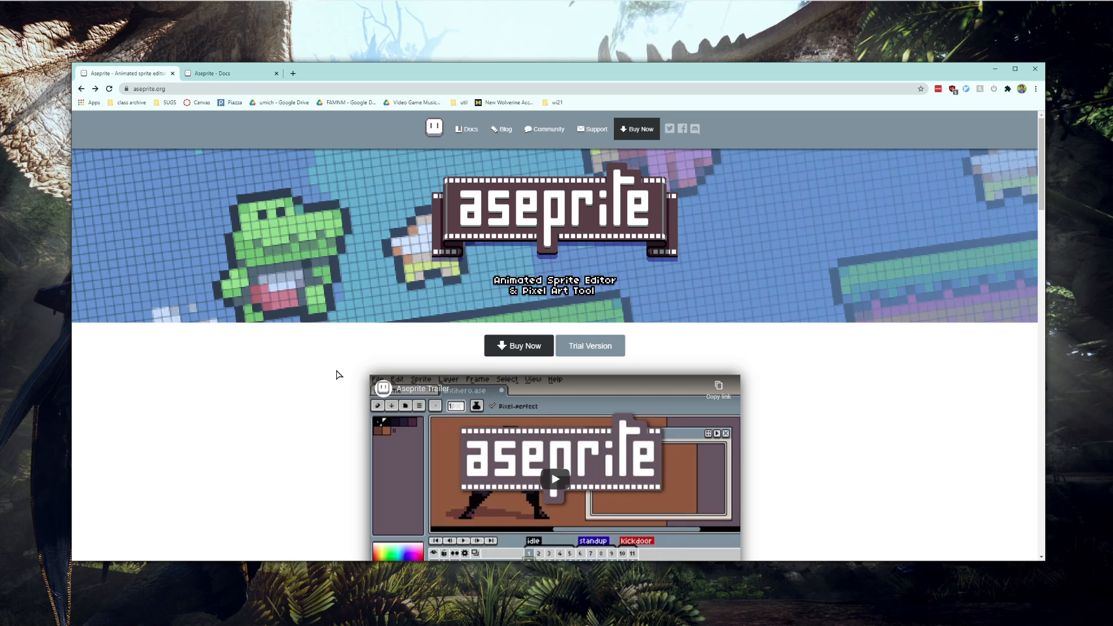
{"action": "left_click_drag", "start_coordinate": [1042, 211], "coordinate": [1042, 516]}
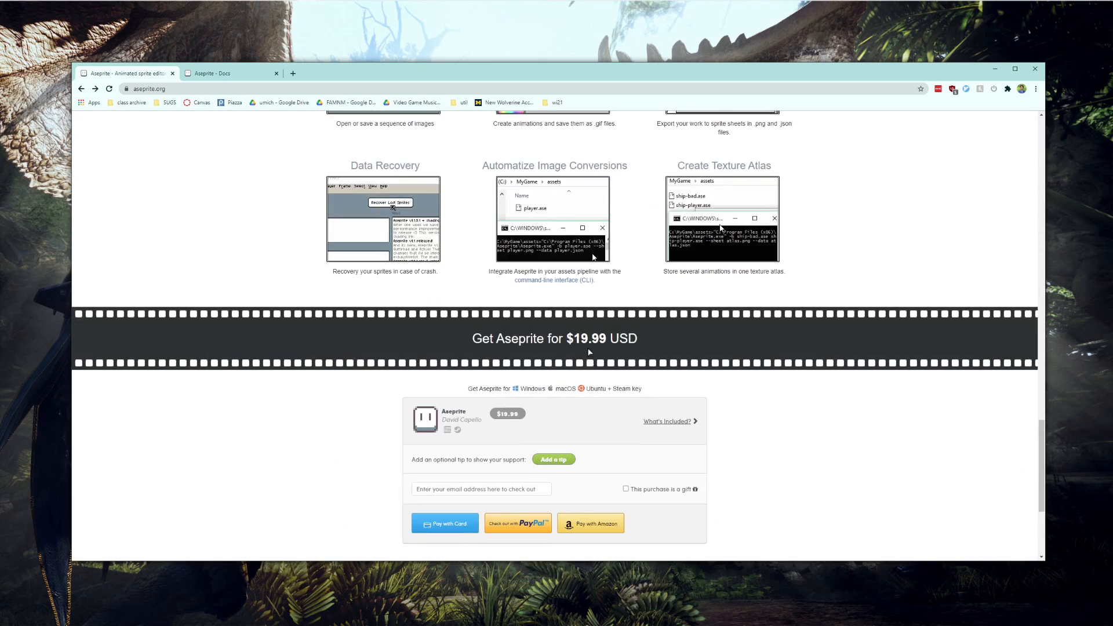
{"action": "left_click_drag", "start_coordinate": [1043, 464], "coordinate": [1019, 152]}
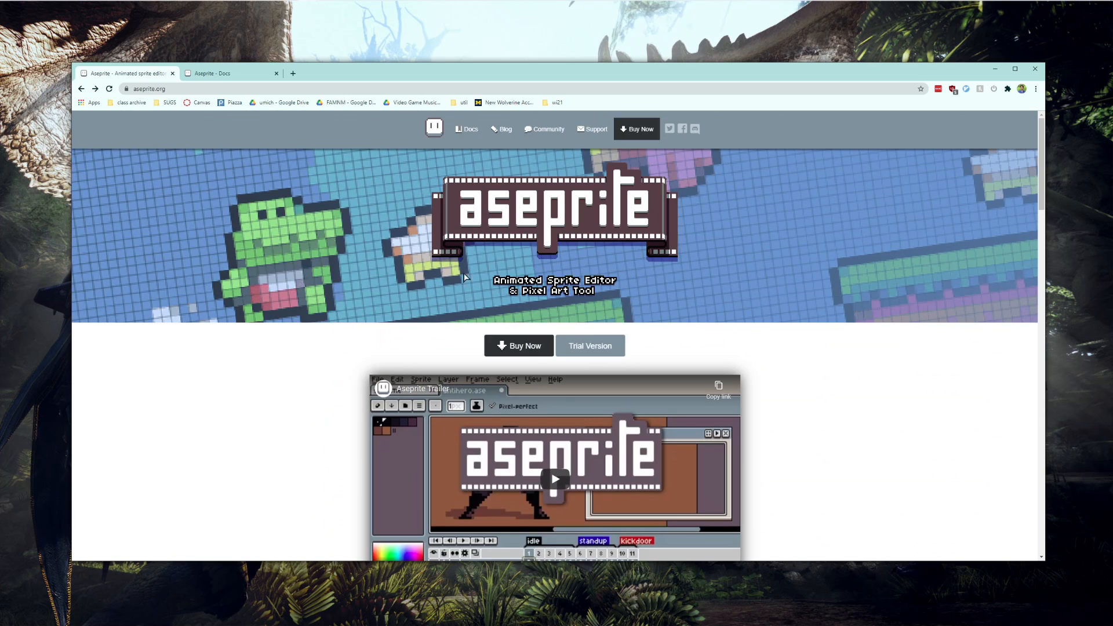
Step: Look through the FAQ and Quick Reference pages of the Aseprite documentation
{"action": "left_click", "coordinate": [214, 73]}
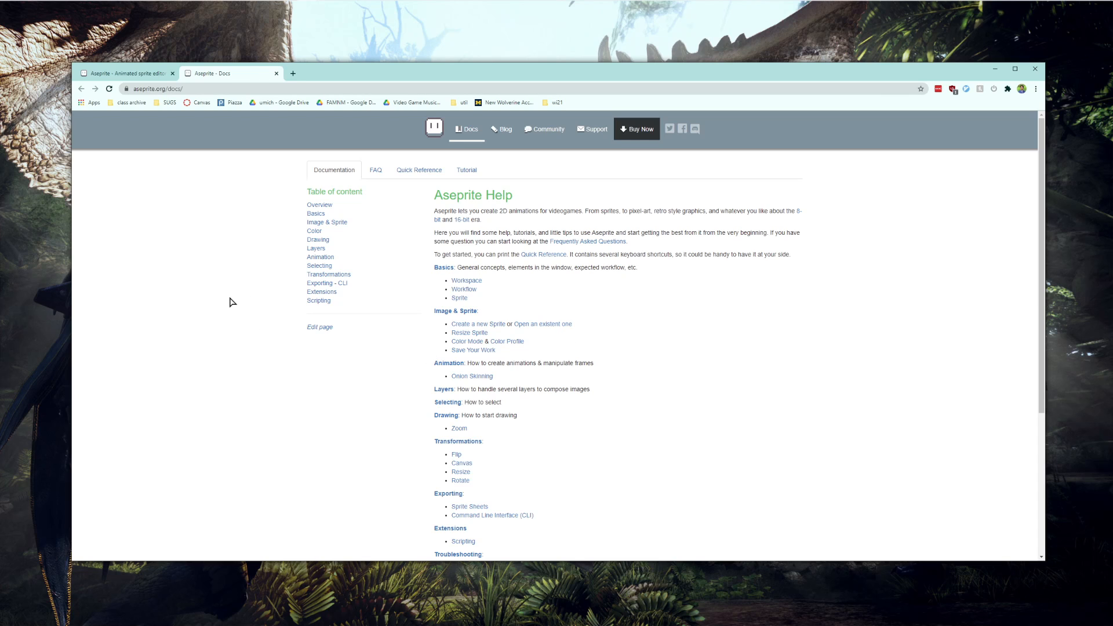
{"action": "left_click", "coordinate": [375, 170]}
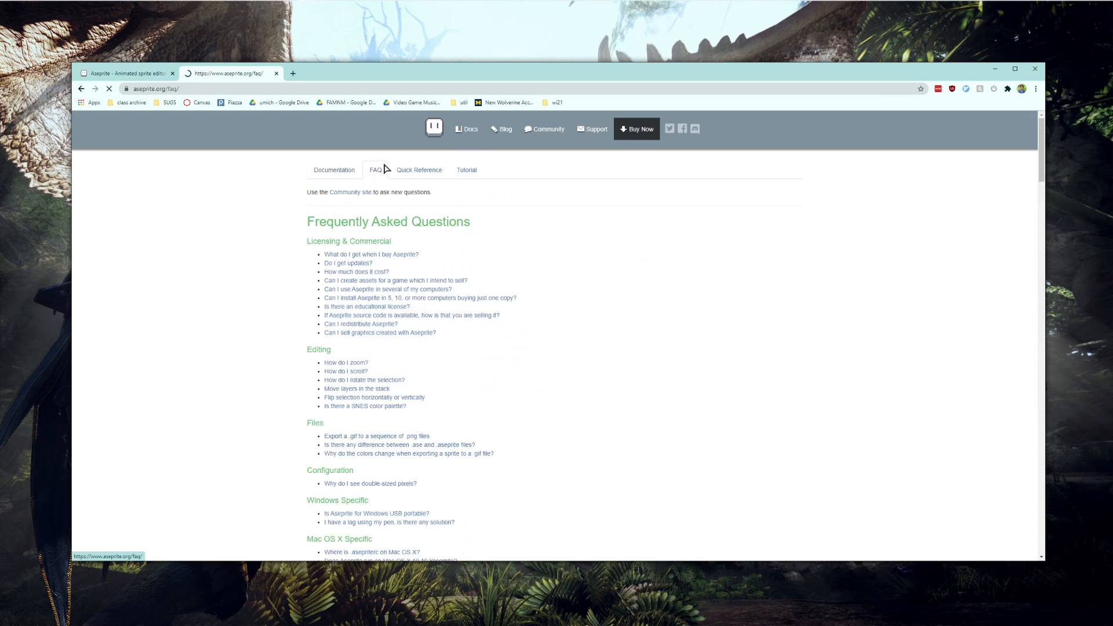
{"action": "left_click", "coordinate": [421, 172]}
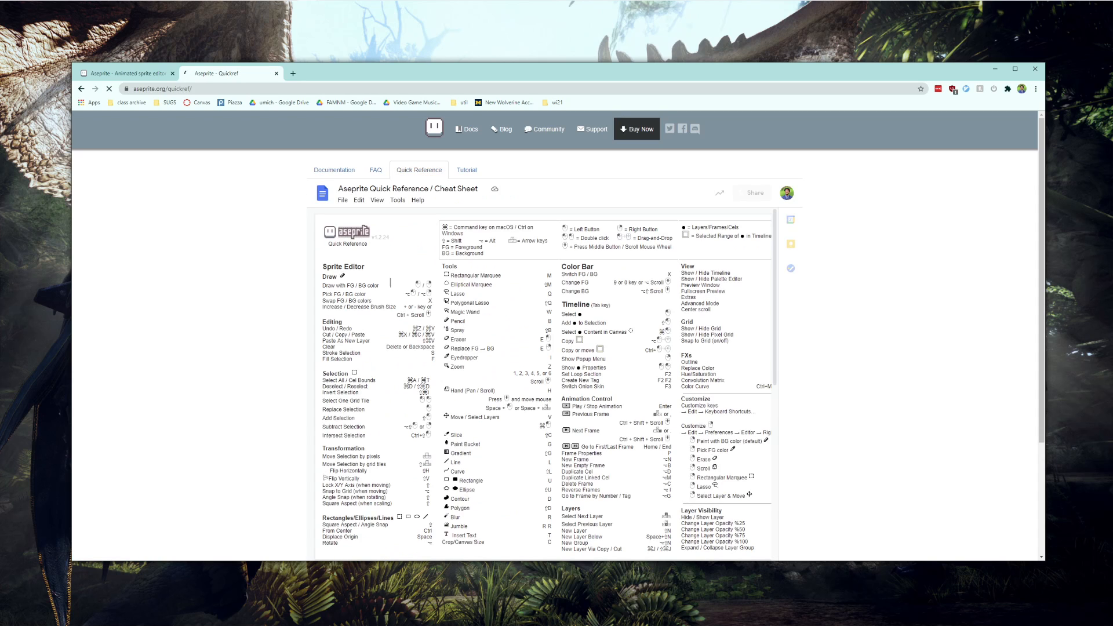
{"action": "scroll", "coordinate": [433, 310], "scroll_direction": "down", "scroll_amount": 10}
{"action": "scroll", "coordinate": [432, 310], "scroll_direction": "up", "scroll_amount": 7}
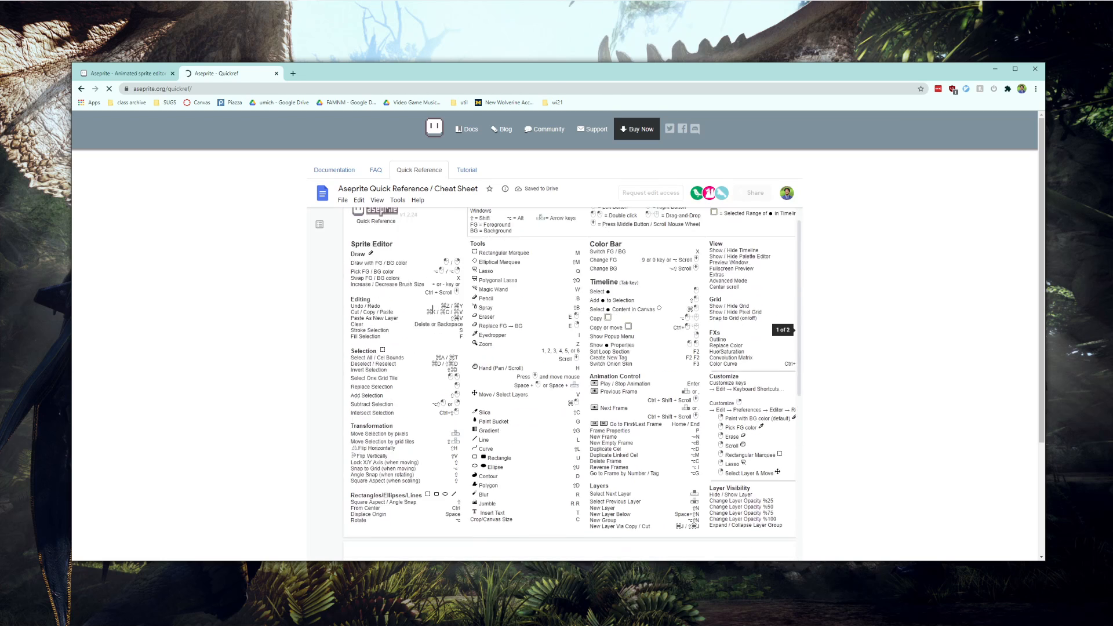
Step: Look through the documentation's Tutorial page, then go back to the Aseprite home page
{"action": "left_click", "coordinate": [475, 168]}
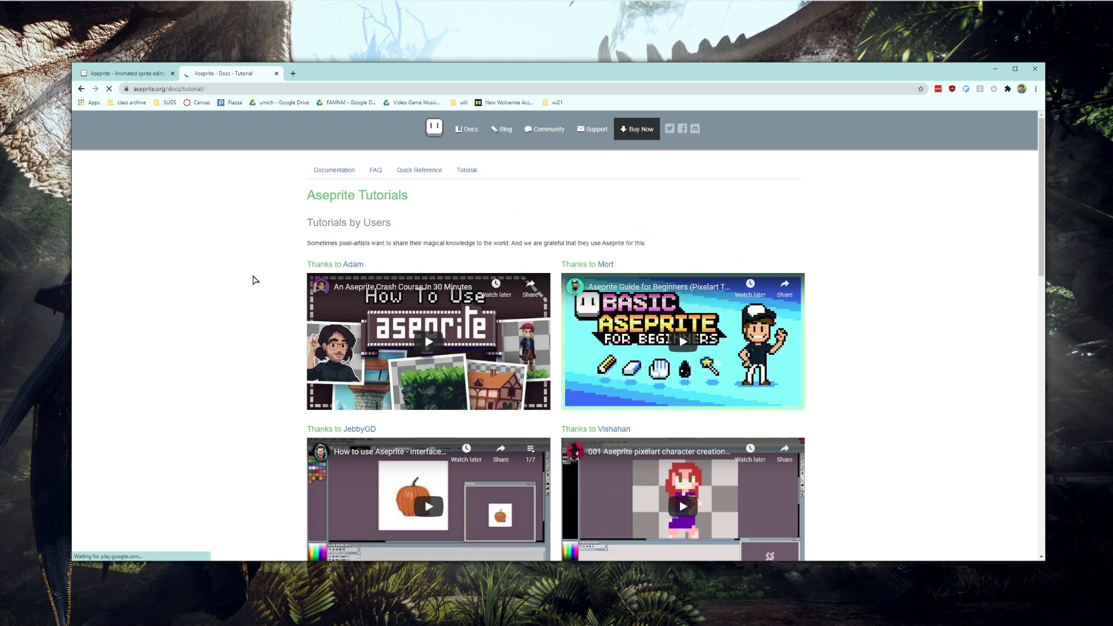
{"action": "scroll", "coordinate": [252, 280], "scroll_direction": "down", "scroll_amount": 7}
{"action": "scroll", "coordinate": [254, 281], "scroll_direction": "up", "scroll_amount": 6}
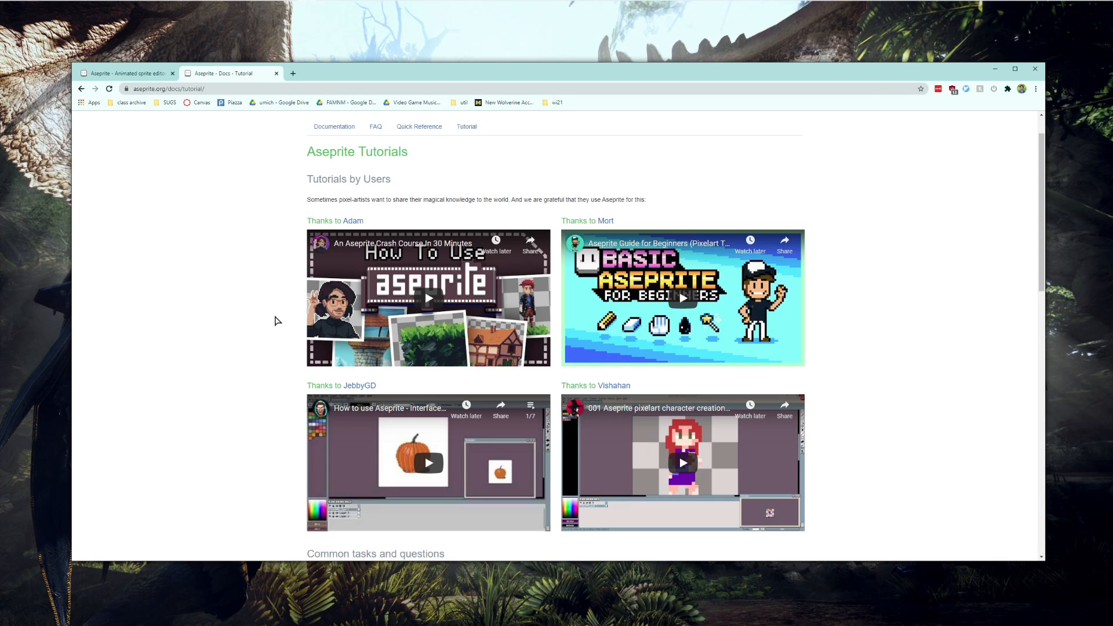
{"action": "left_click", "coordinate": [334, 127]}
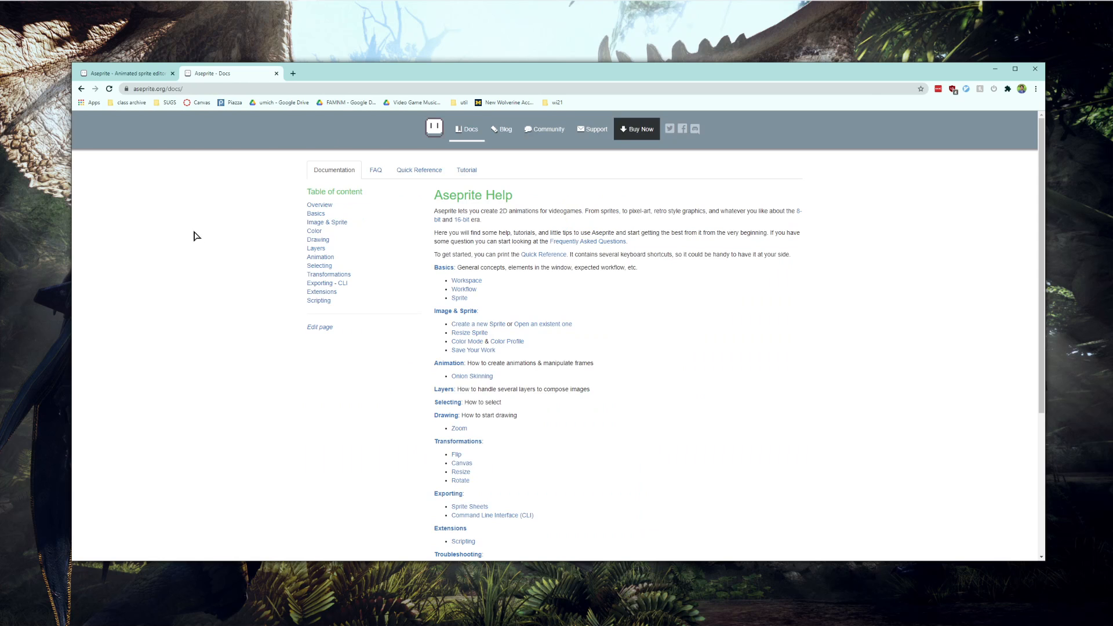
{"action": "left_click", "coordinate": [165, 79]}
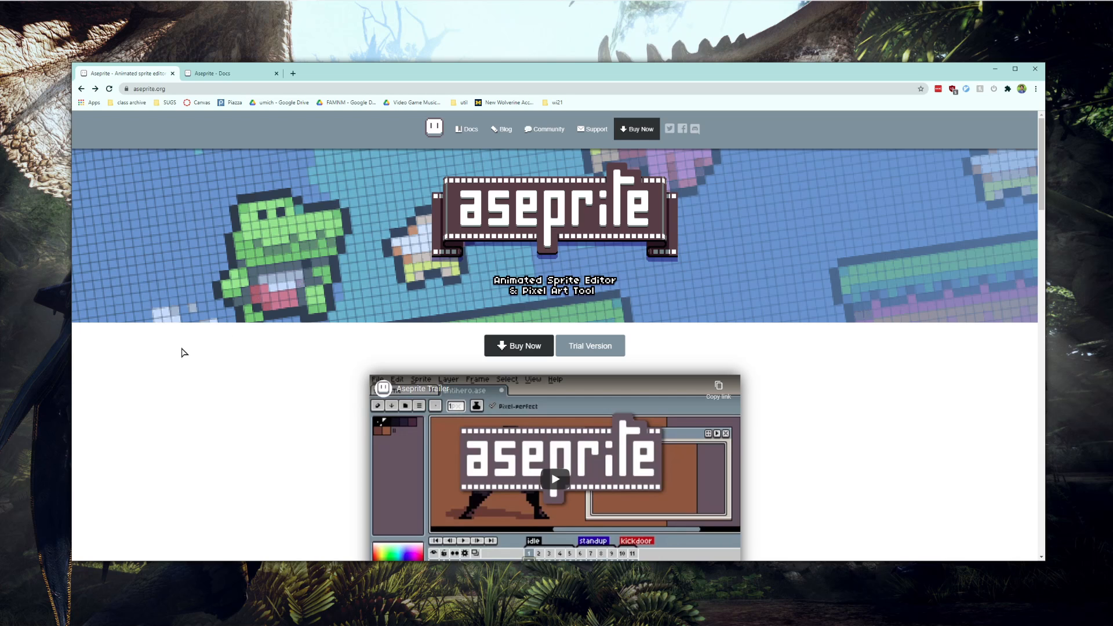
Step: Switch to Aseprite and start a new sprite with a width and height of 32 pixels
{"action": "mouse_move", "coordinate": [619, 8]}
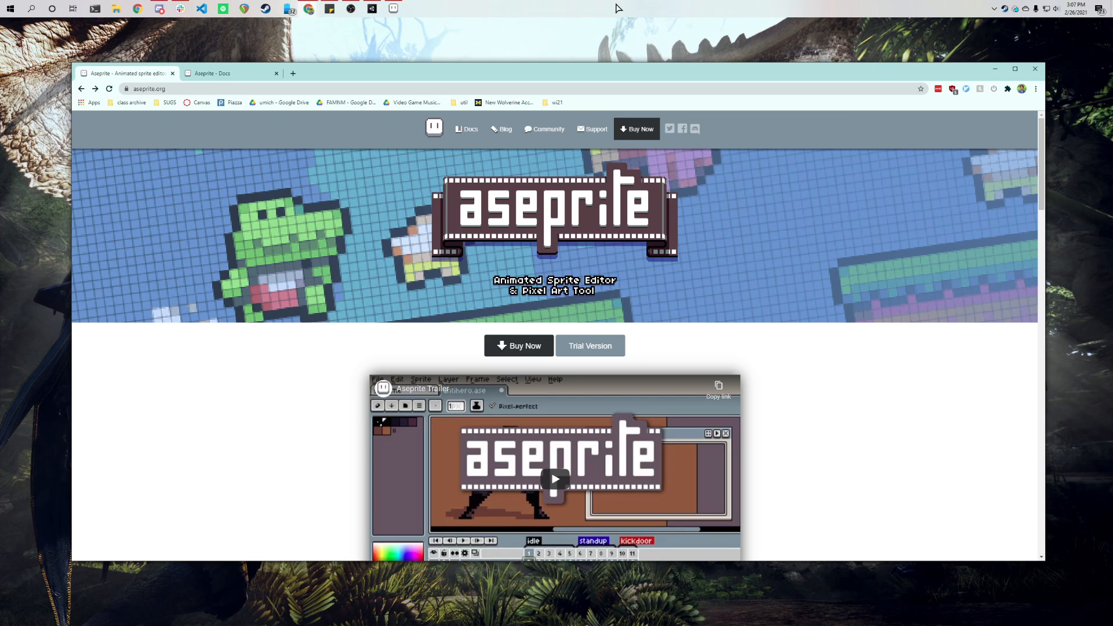
{"action": "left_click", "coordinate": [394, 9]}
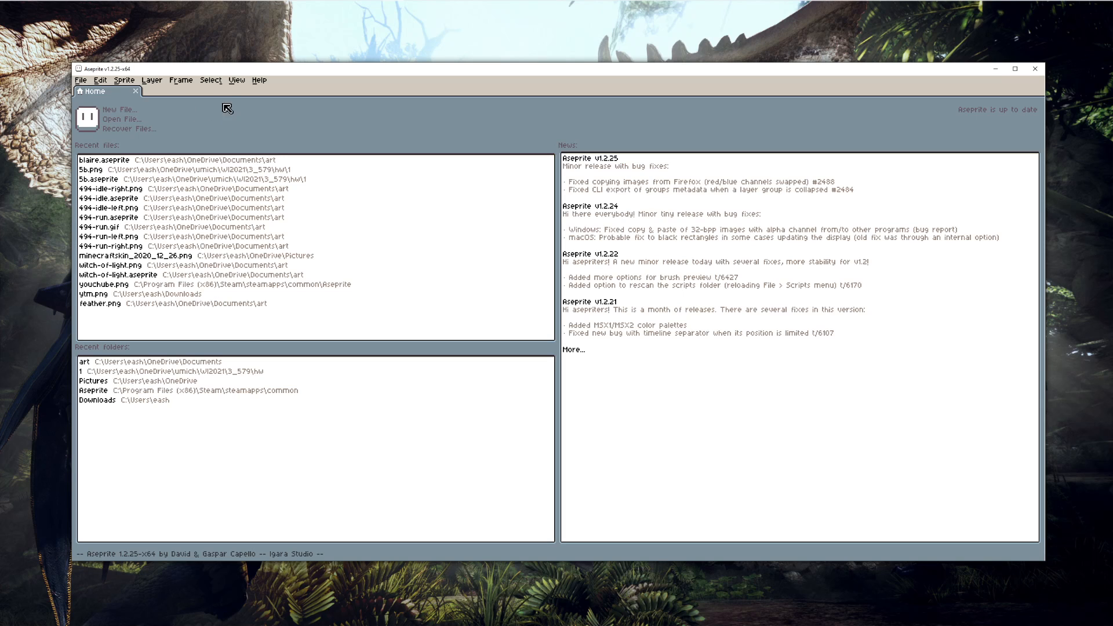
{"action": "left_click", "coordinate": [119, 110]}
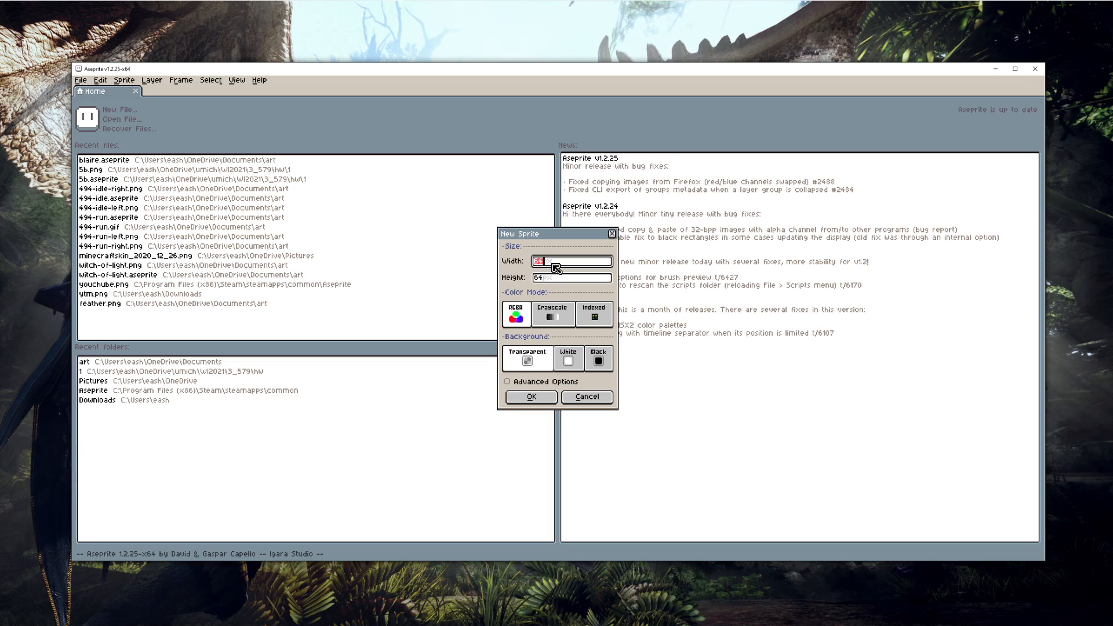
{"action": "type", "text": "32"}
{"action": "key", "text": "Tab"}
{"action": "type", "text": "32"}
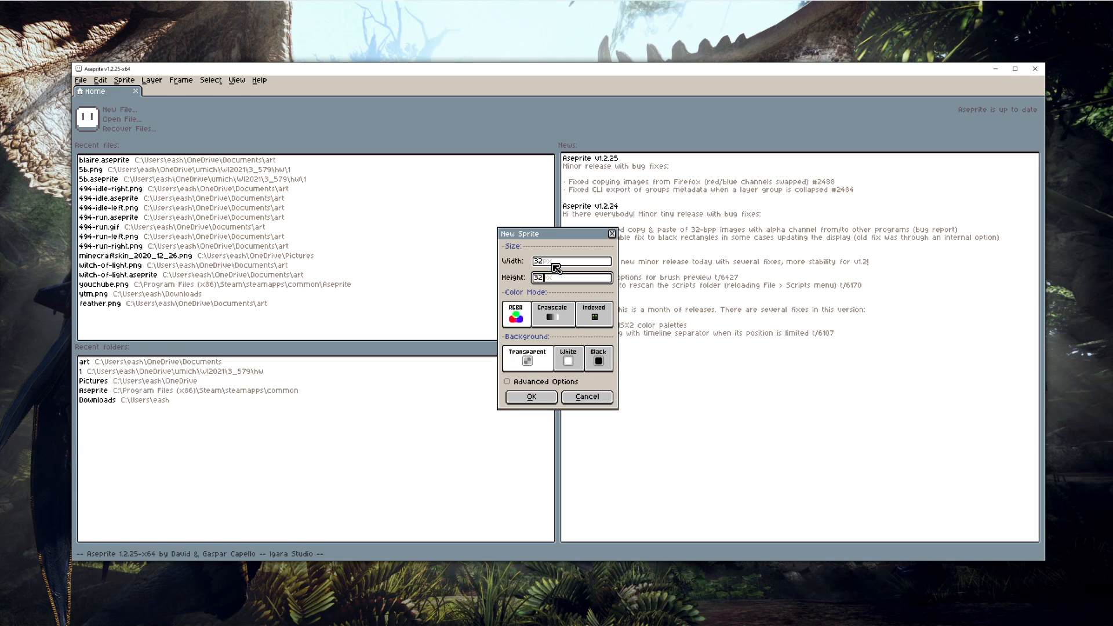
Step: Try the Grayscale and Indexed color modes, then choose RGB with a transparent background for the new sprite
{"action": "left_click", "coordinate": [527, 317]}
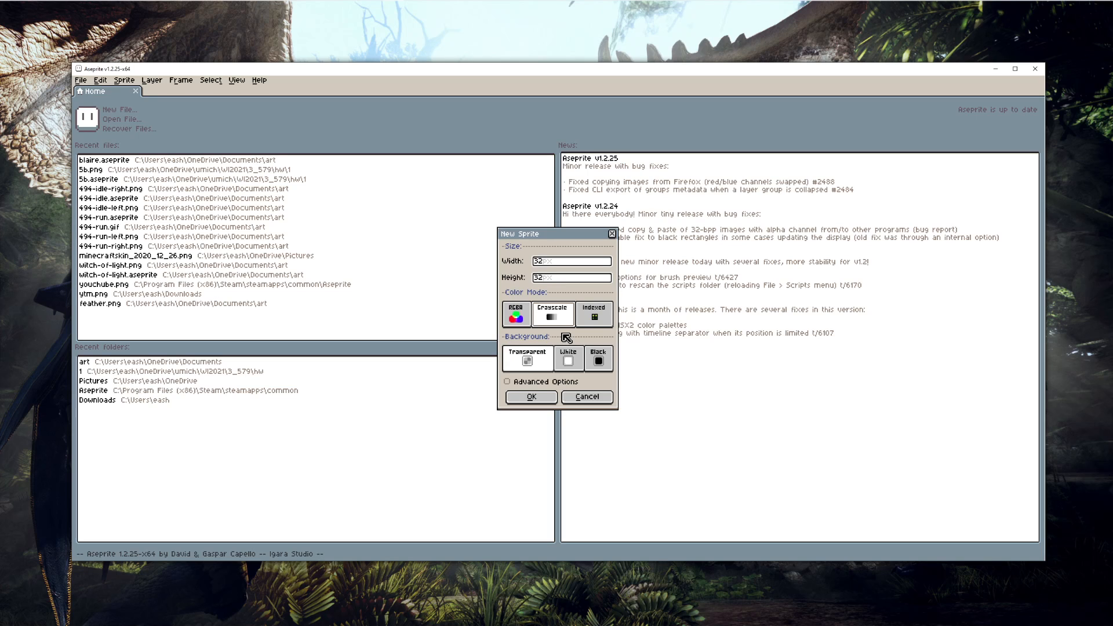
{"action": "left_click", "coordinate": [593, 313]}
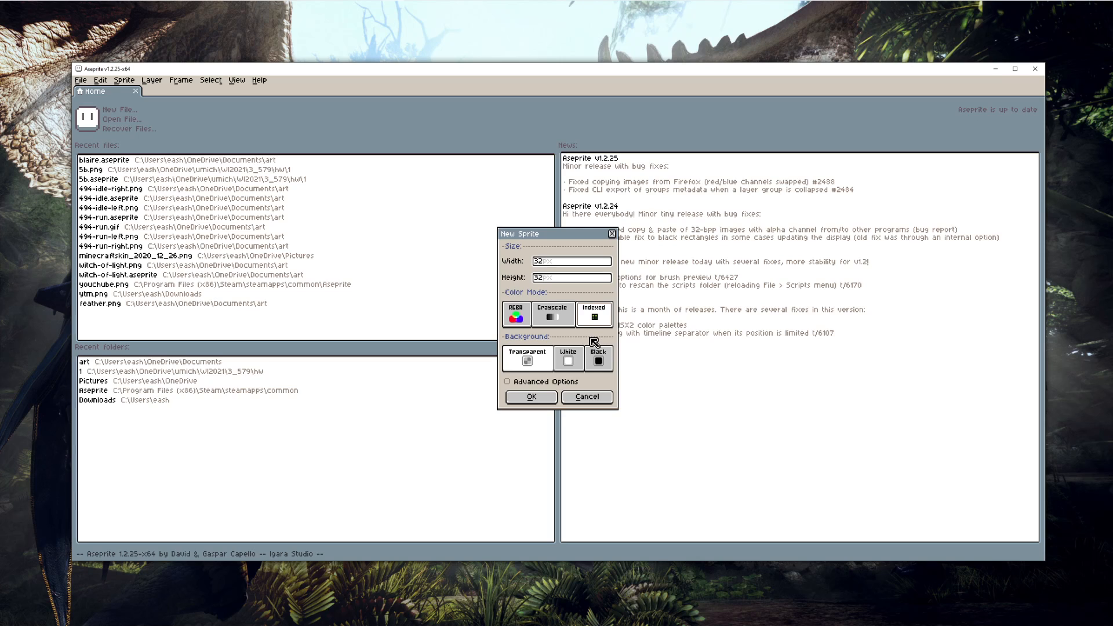
{"action": "left_click", "coordinate": [516, 318]}
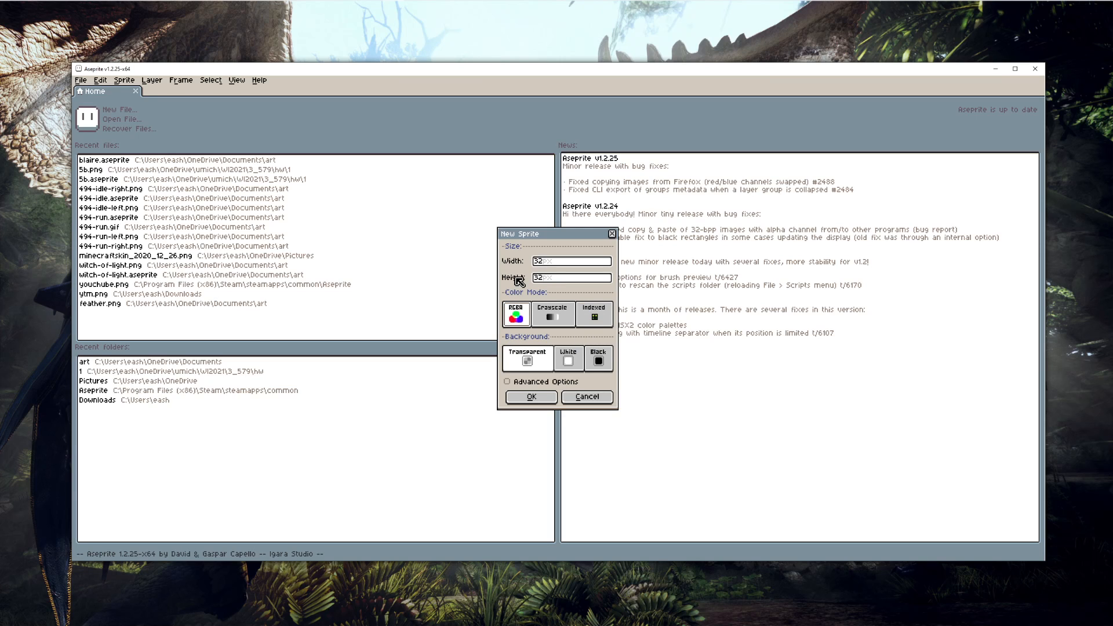
{"action": "left_click", "coordinate": [530, 356]}
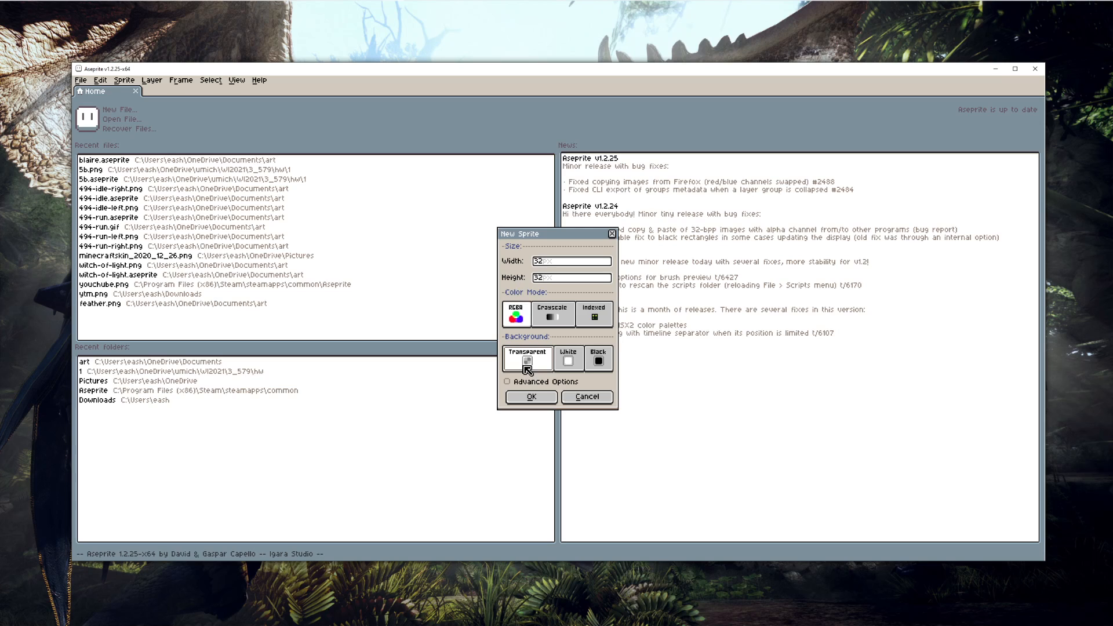
Step: Check the pixel aspect ratio choices in the advanced options, hide those options again, and create the sprite
{"action": "left_click", "coordinate": [533, 382]}
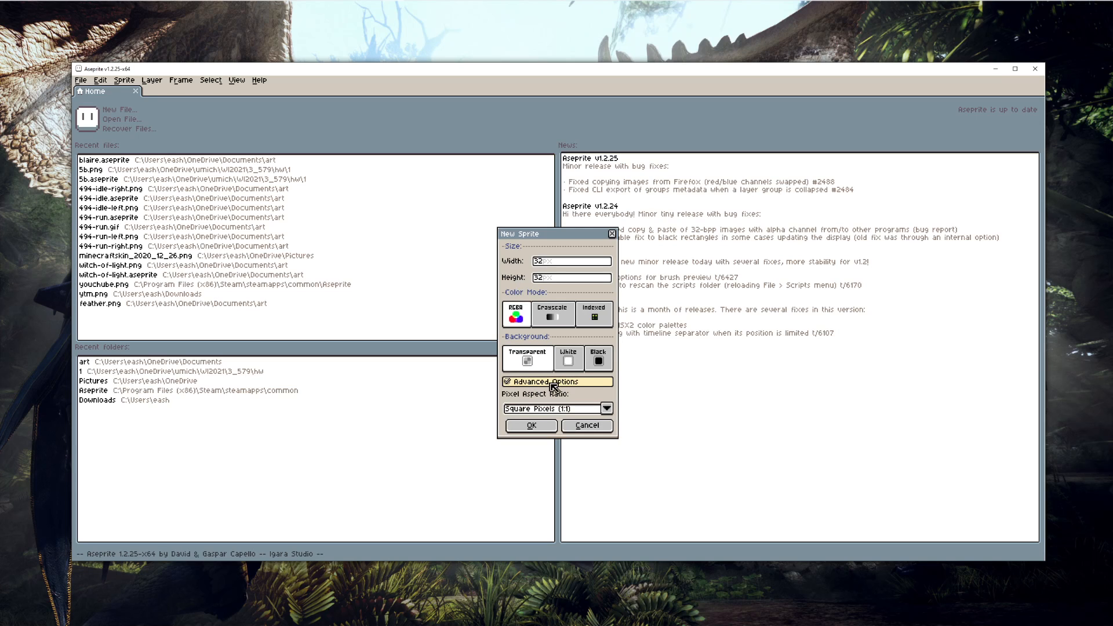
{"action": "left_click", "coordinate": [606, 408]}
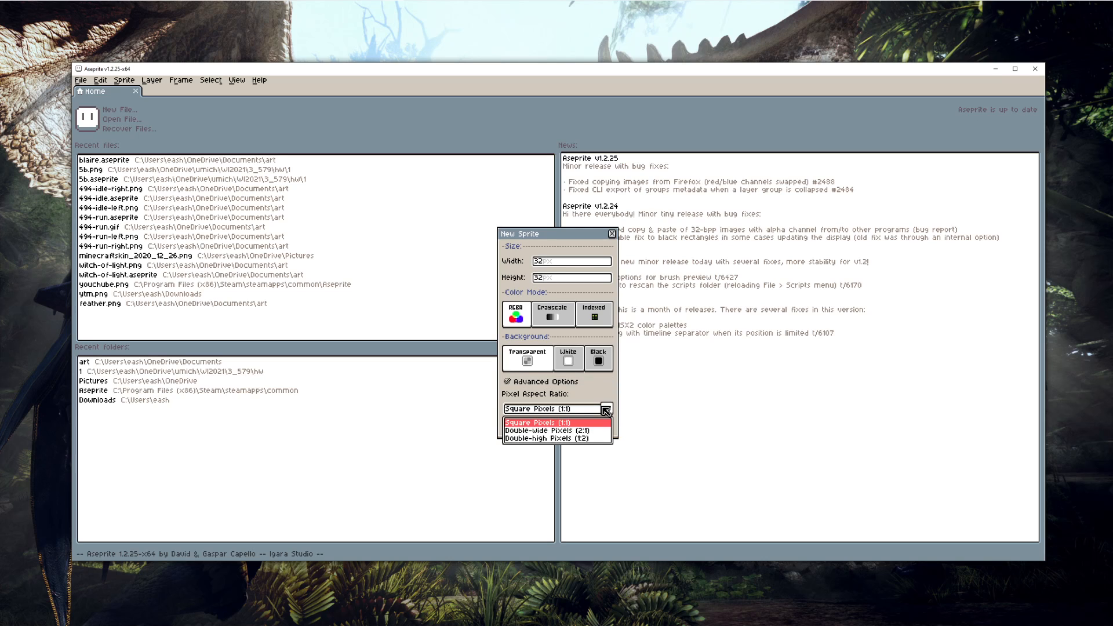
{"action": "left_click", "coordinate": [606, 410]}
{"action": "left_click", "coordinate": [537, 382]}
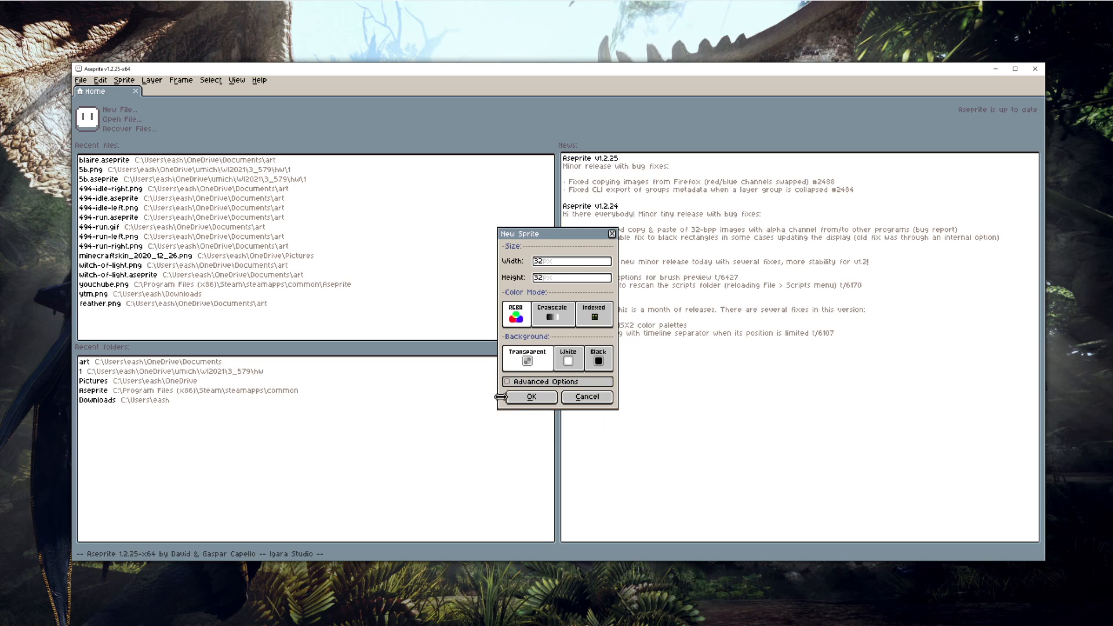
{"action": "left_click", "coordinate": [531, 398]}
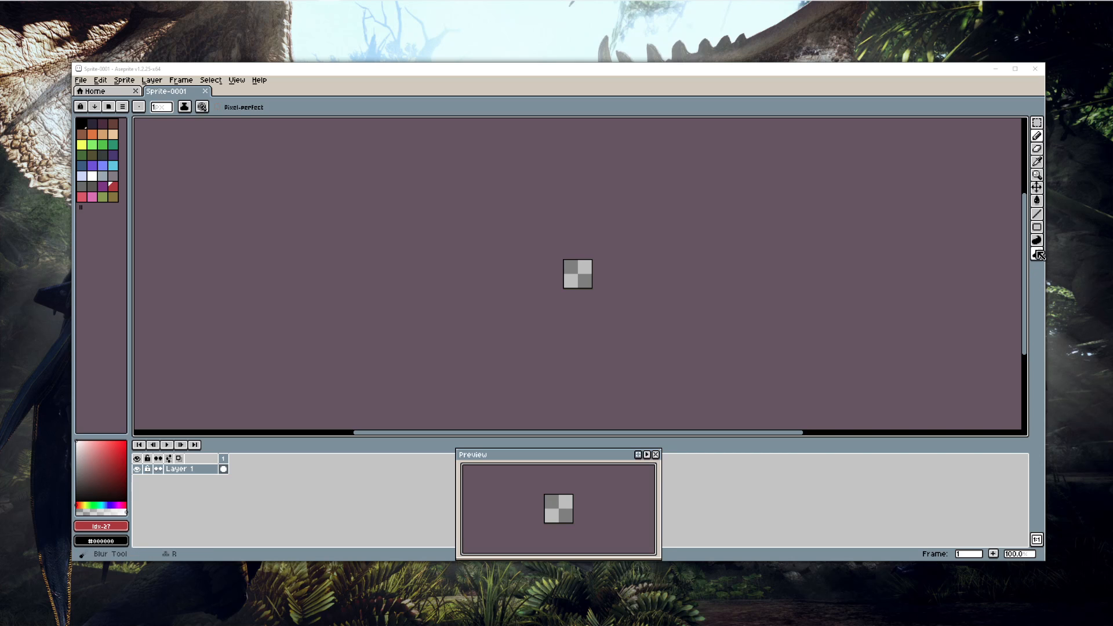
Step: Select the Pencil tool for drawing on the blank canvas
{"action": "left_click", "coordinate": [1039, 137]}
{"action": "left_click", "coordinate": [1038, 161]}
{"action": "left_click", "coordinate": [1039, 137]}
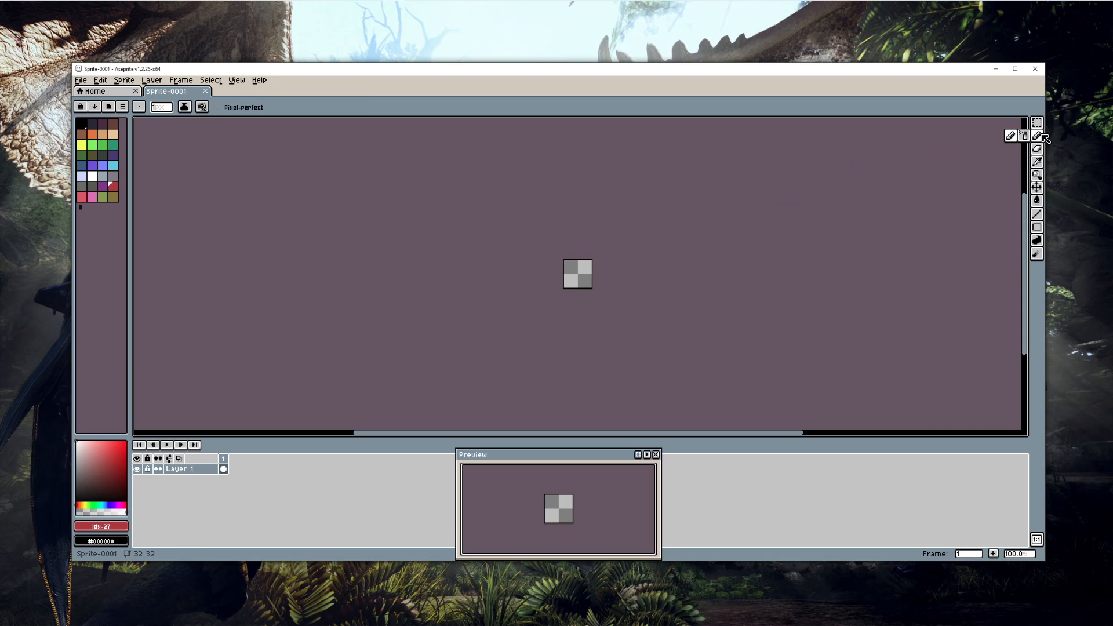
{"action": "scroll", "coordinate": [557, 318], "scroll_direction": "up", "scroll_amount": 5}
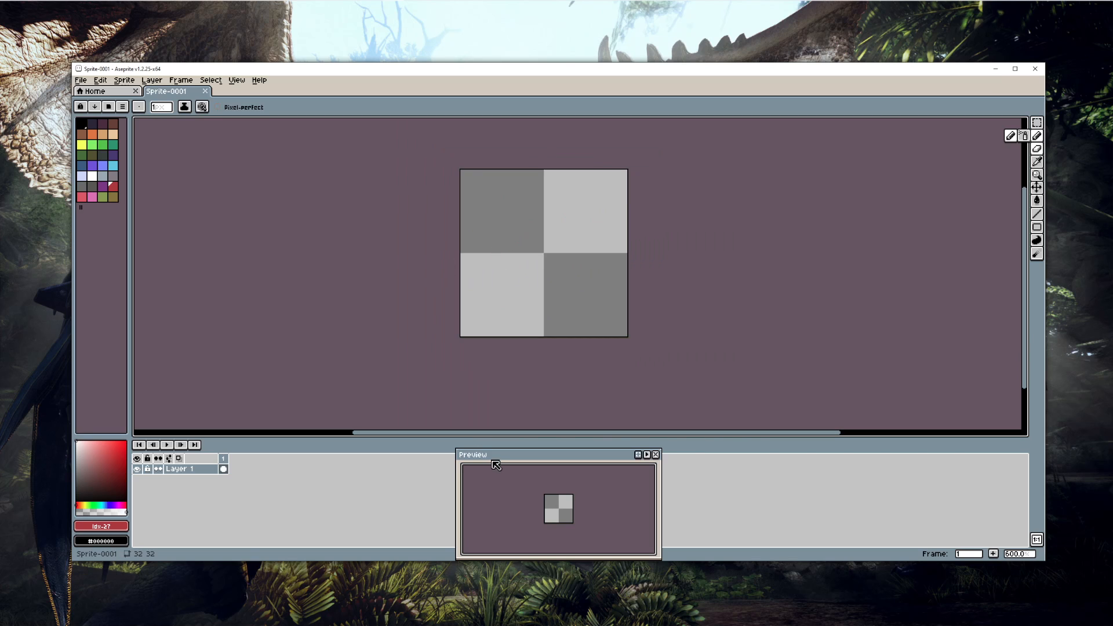
Step: Move the Preview window off the timeline and place it beside the sprite in the editing area
{"action": "mouse_move", "coordinate": [501, 457]}
{"action": "left_mouse_down"}
{"action": "mouse_move", "coordinate": [656, 401]}
{"action": "mouse_move", "coordinate": [798, 291]}
{"action": "mouse_move", "coordinate": [783, 290]}
{"action": "mouse_move", "coordinate": [895, 328]}
{"action": "left_mouse_up"}
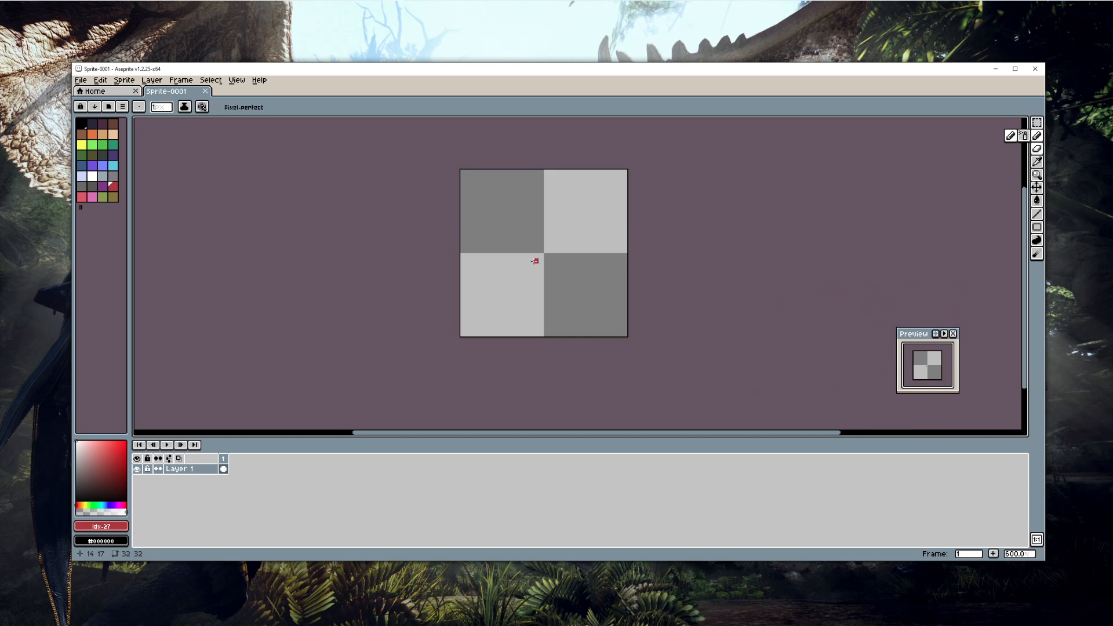
Step: Try a red freehand Pencil stroke across the middle of the sprite and undo it
{"action": "scroll", "coordinate": [534, 259], "scroll_direction": "up", "scroll_amount": 10}
{"action": "mouse_move", "coordinate": [420, 235]}
{"action": "left_mouse_down"}
{"action": "mouse_move", "coordinate": [467, 229]}
{"action": "mouse_move", "coordinate": [706, 272]}
{"action": "mouse_move", "coordinate": [765, 192]}
{"action": "mouse_move", "coordinate": [370, 321]}
{"action": "mouse_move", "coordinate": [142, 311]}
{"action": "left_mouse_up"}
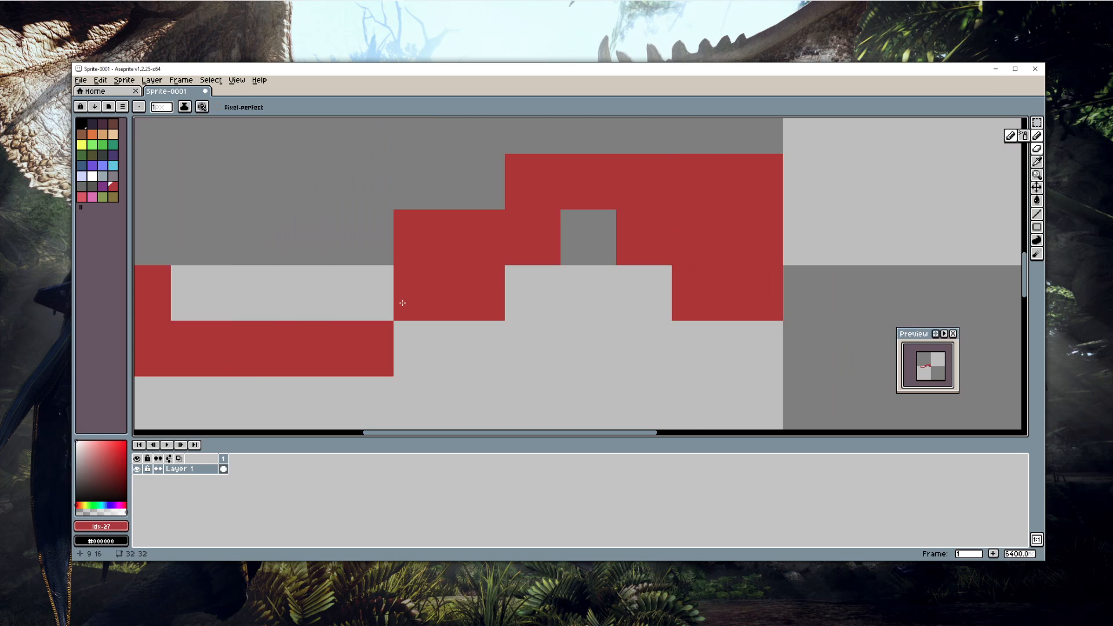
{"action": "key", "text": "ctrl+z"}
{"action": "scroll", "coordinate": [771, 331], "scroll_direction": "down", "scroll_amount": 6}
{"action": "scroll", "coordinate": [774, 334], "scroll_direction": "up", "scroll_amount": 2}
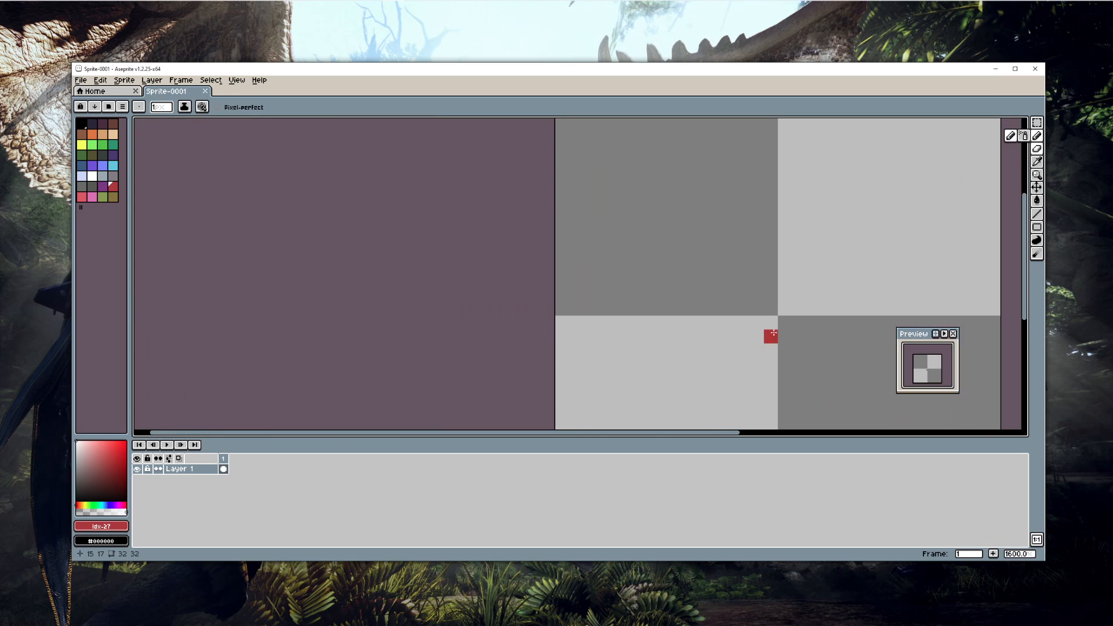
{"action": "left_click_drag", "start_coordinate": [773, 334], "coordinate": [564, 290]}
{"action": "scroll", "coordinate": [582, 343], "scroll_direction": "down", "scroll_amount": 1}
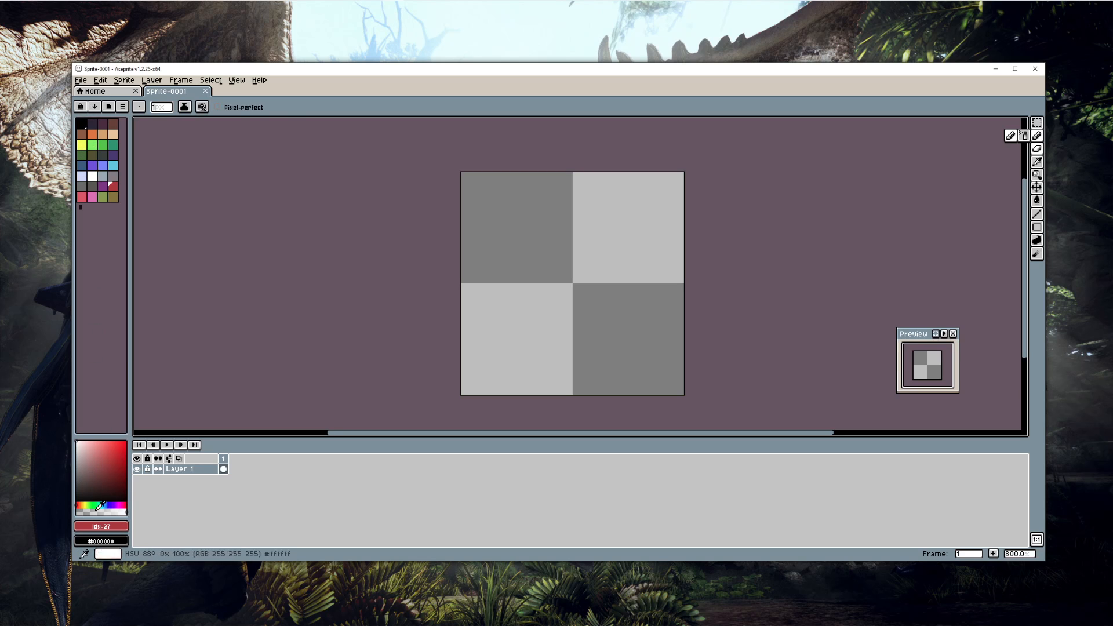
Step: Open the background color's settings, show them as HSL values, and close the color editor
{"action": "left_click", "coordinate": [114, 543]}
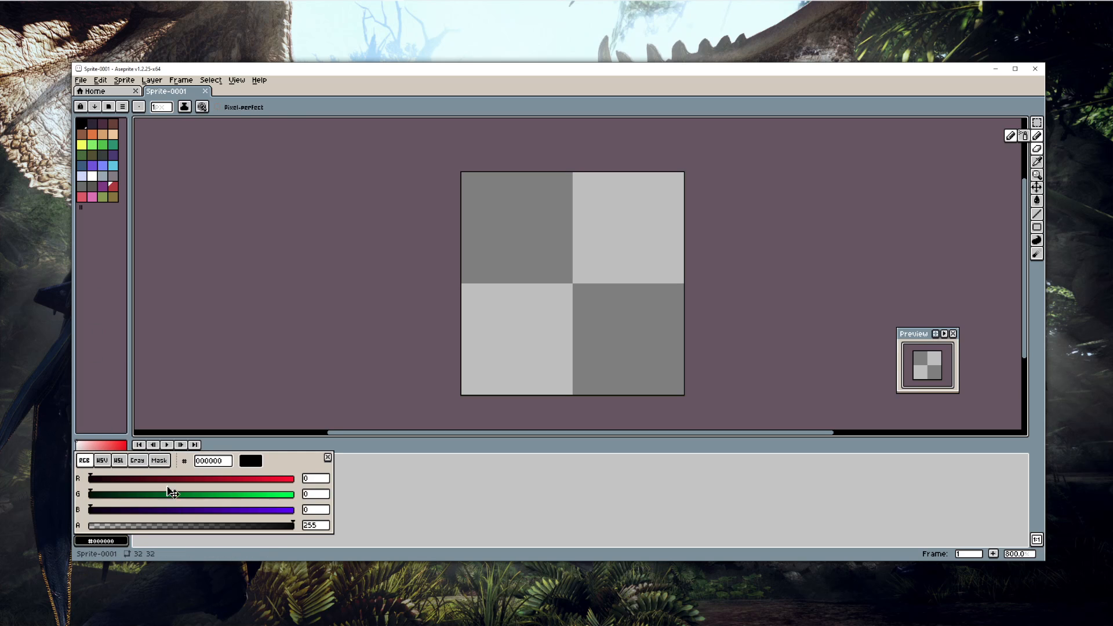
{"action": "left_click", "coordinate": [119, 460]}
{"action": "left_click", "coordinate": [328, 457]}
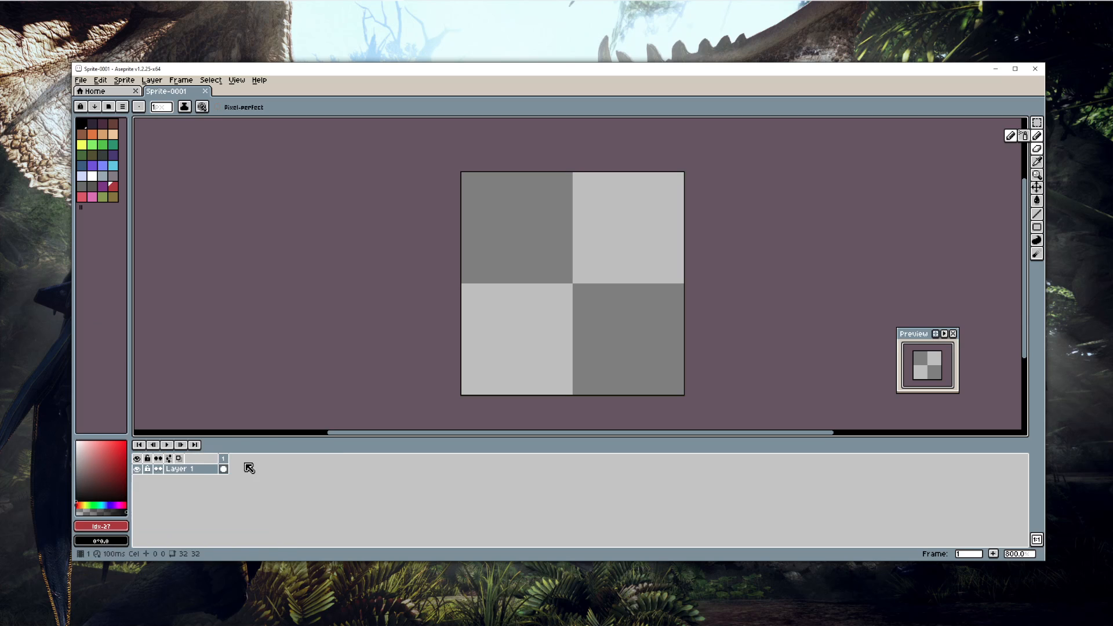
Step: Adjust the foreground color with the HSV and RGB values to the grey-blue 7e95af
{"action": "left_click", "coordinate": [96, 526]}
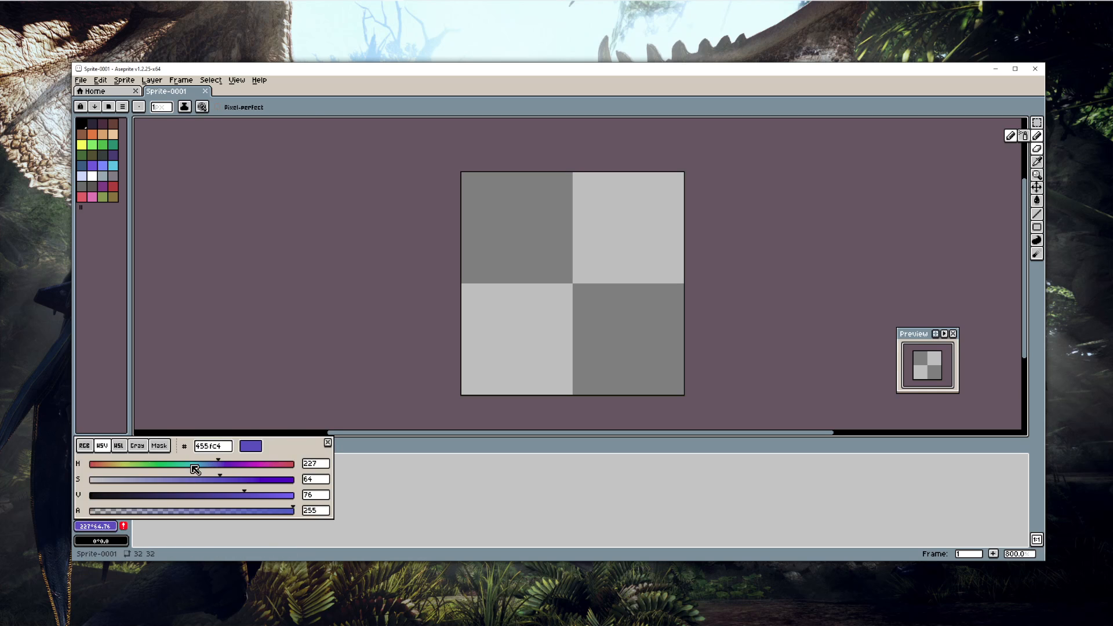
{"action": "left_click_drag", "start_coordinate": [175, 464], "coordinate": [229, 495]}
{"action": "left_click", "coordinate": [84, 446]}
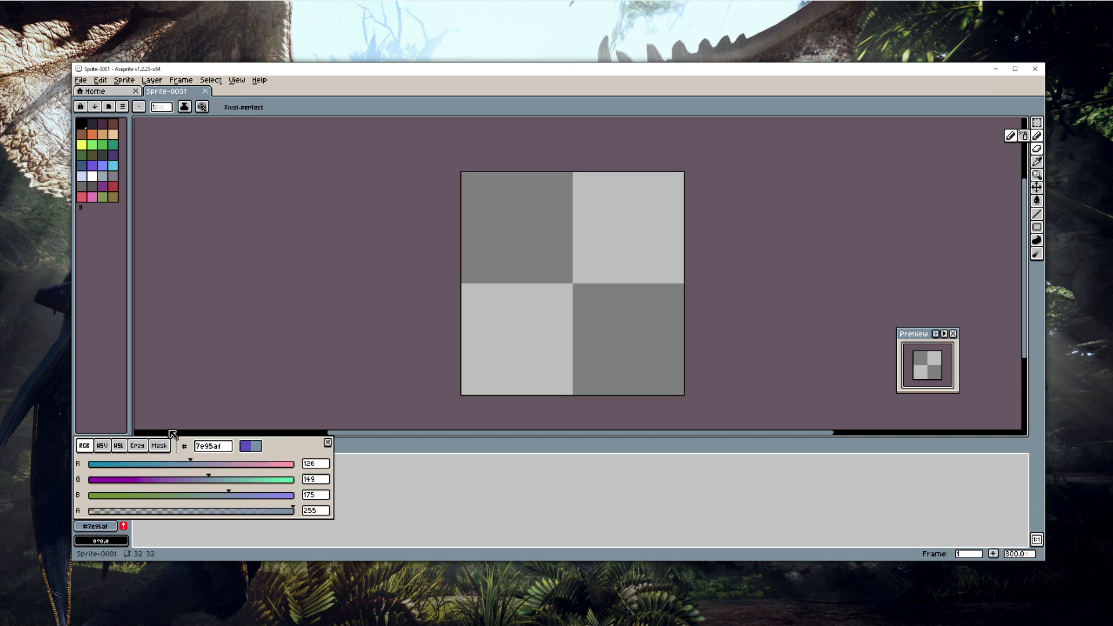
{"action": "left_click", "coordinate": [173, 434]}
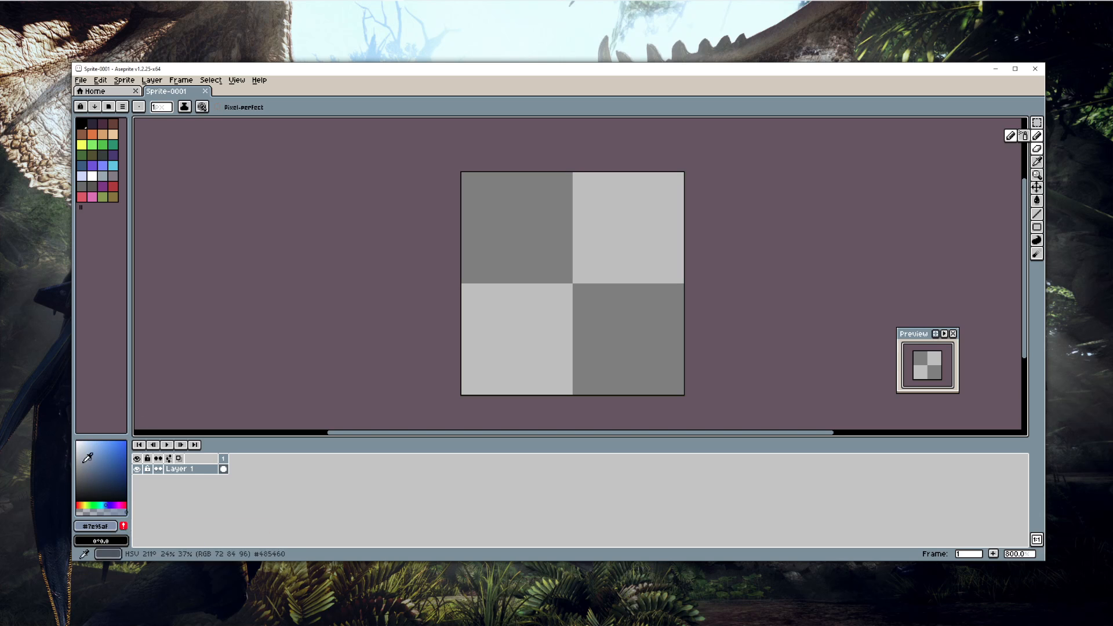
Step: Pick the stronger blue #4f7fb5 as the foreground color, add it to the palette, and select its new swatch
{"action": "mouse_move", "coordinate": [83, 463]}
{"action": "left_mouse_down"}
{"action": "mouse_move", "coordinate": [103, 472]}
{"action": "mouse_move", "coordinate": [104, 458]}
{"action": "left_mouse_up"}
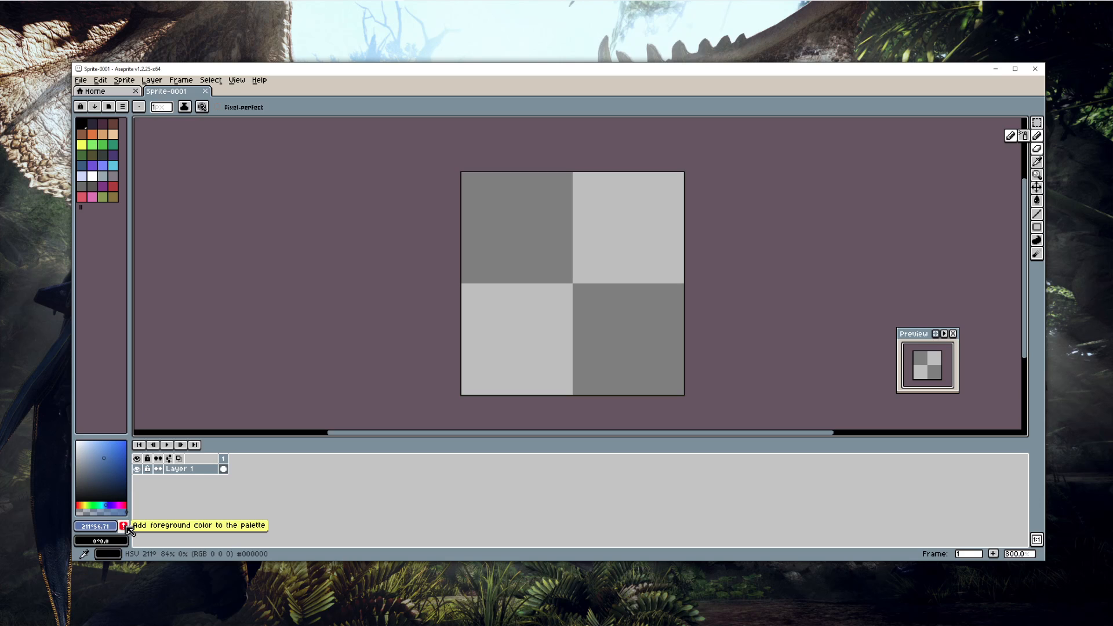
{"action": "left_click", "coordinate": [125, 527]}
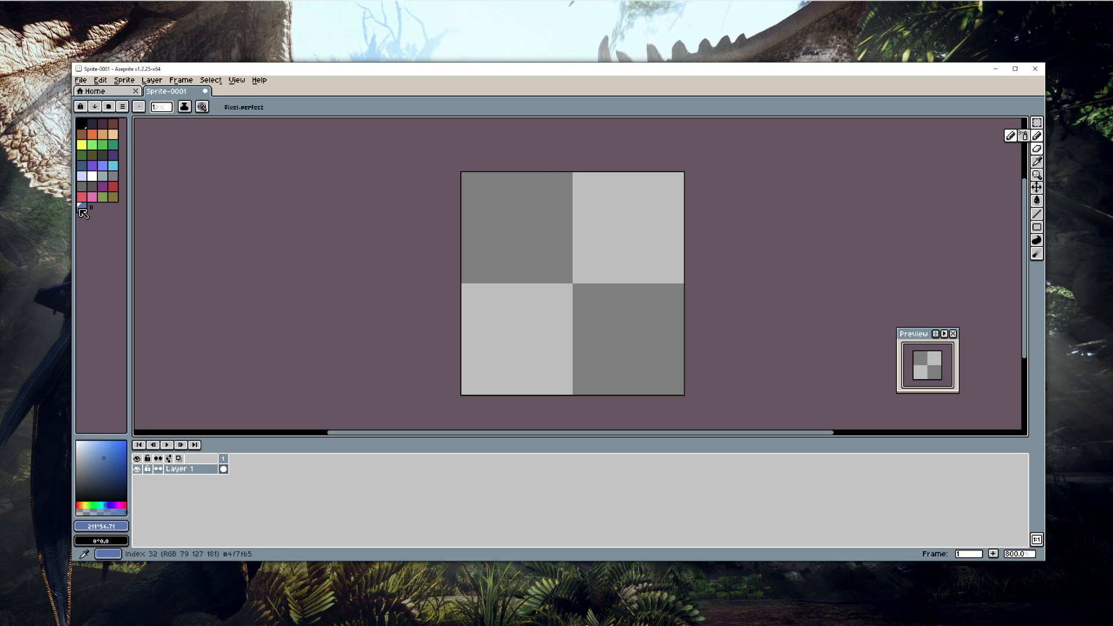
{"action": "left_click", "coordinate": [82, 199]}
{"action": "left_click", "coordinate": [82, 207]}
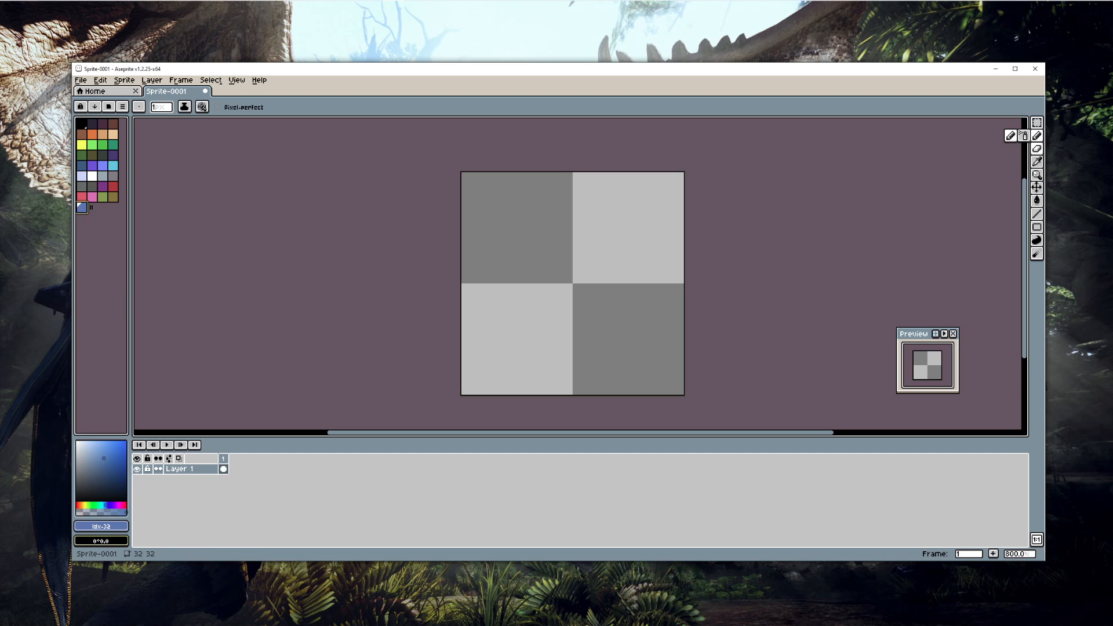
Step: Open the foreground and background color editors in turn and close them again
{"action": "left_click", "coordinate": [108, 526]}
{"action": "left_click", "coordinate": [109, 527]}
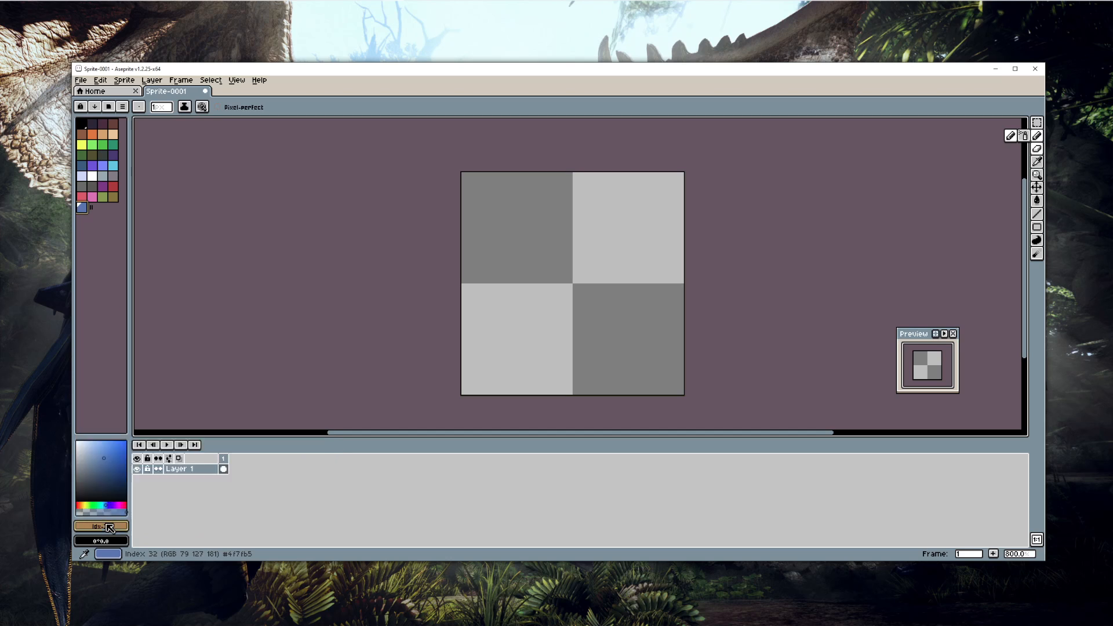
{"action": "left_click", "coordinate": [116, 541]}
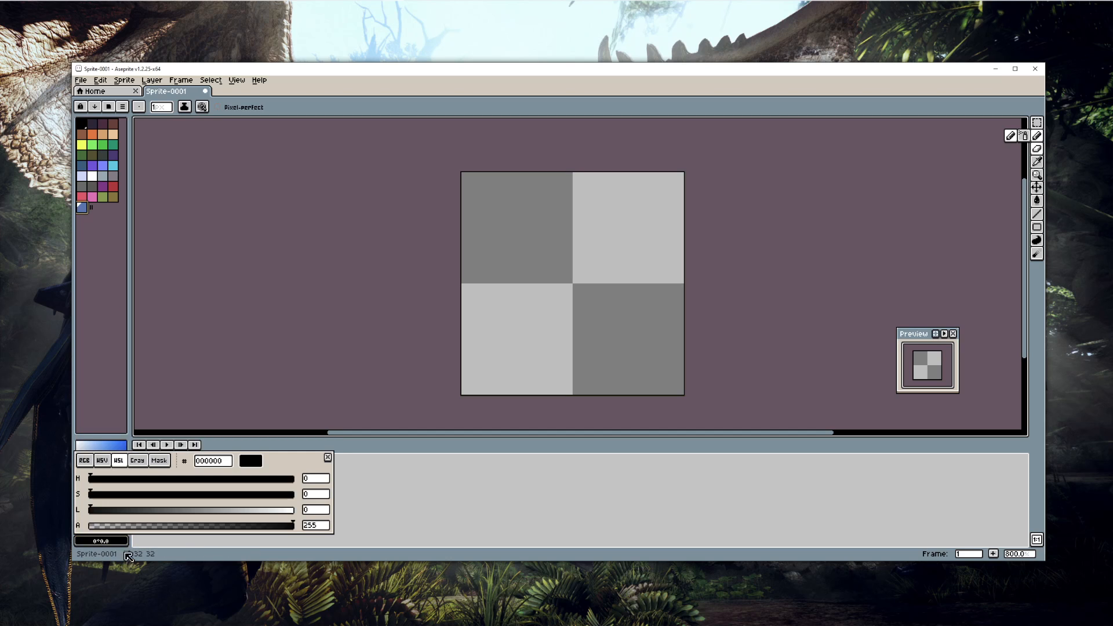
{"action": "left_click", "coordinate": [108, 540]}
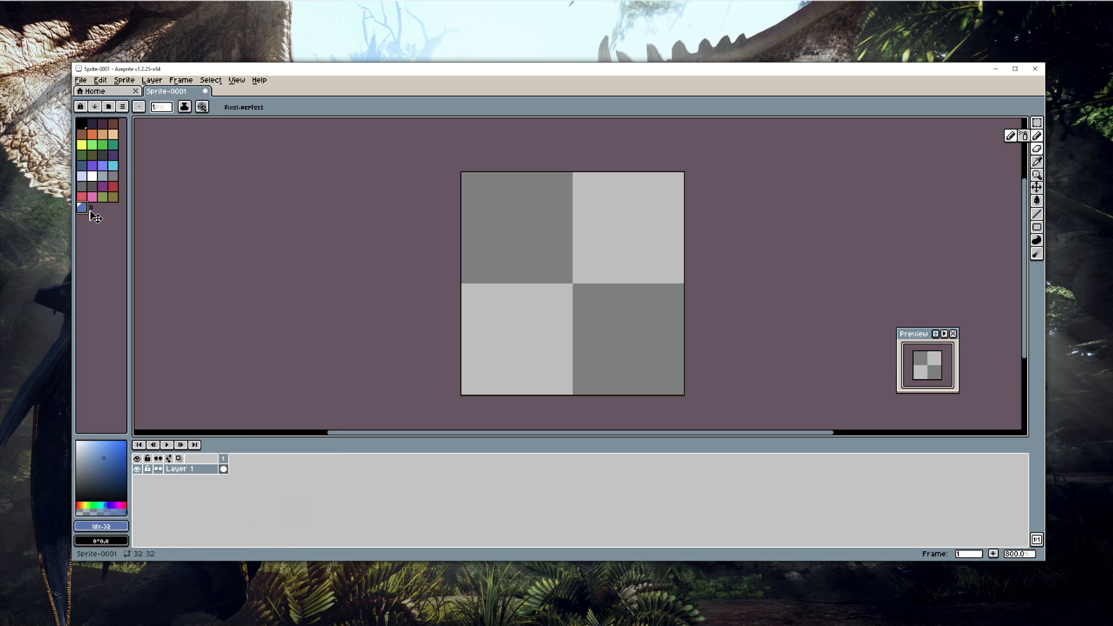
Step: Set olive green as the background color, try scribbling on the sprite with both colors, and remove the scribbles
{"action": "right_click", "coordinate": [102, 197]}
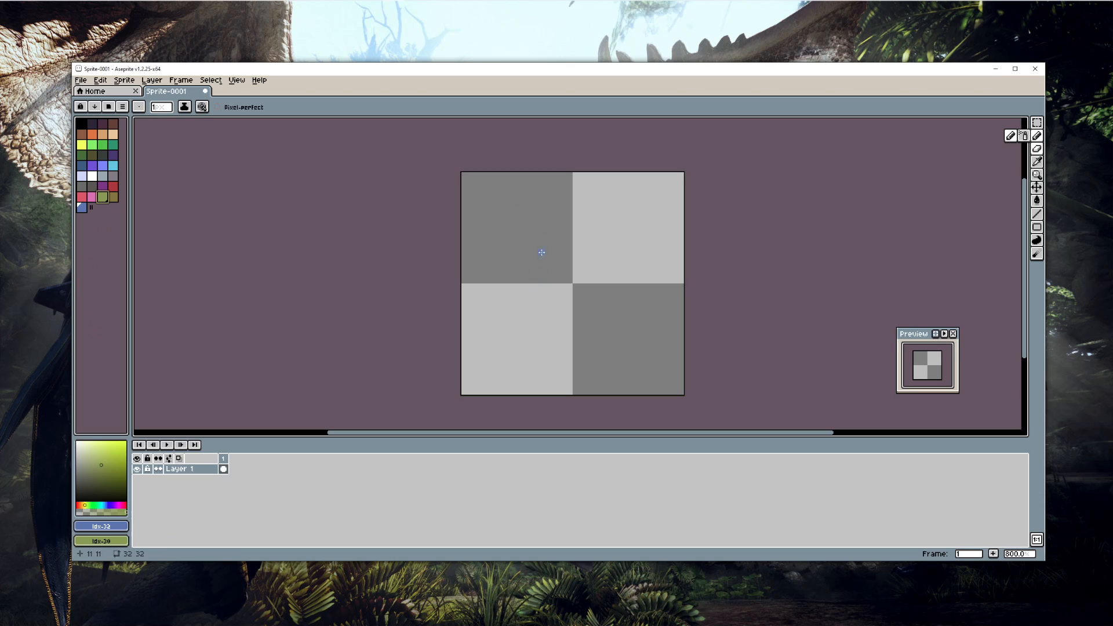
{"action": "mouse_move", "coordinate": [521, 216]}
{"action": "left_mouse_down"}
{"action": "mouse_move", "coordinate": [511, 263]}
{"action": "mouse_move", "coordinate": [603, 244]}
{"action": "mouse_move", "coordinate": [538, 315]}
{"action": "left_mouse_up"}
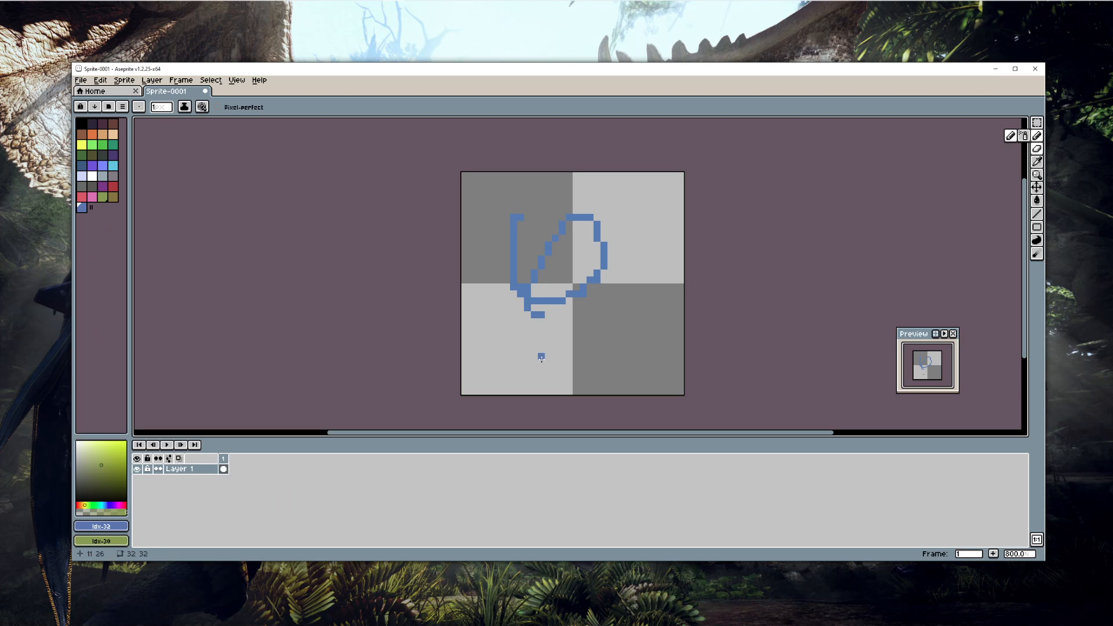
{"action": "mouse_move", "coordinate": [492, 259]}
{"action": "left_mouse_down"}
{"action": "mouse_move", "coordinate": [557, 293]}
{"action": "mouse_move", "coordinate": [581, 277]}
{"action": "left_mouse_up"}
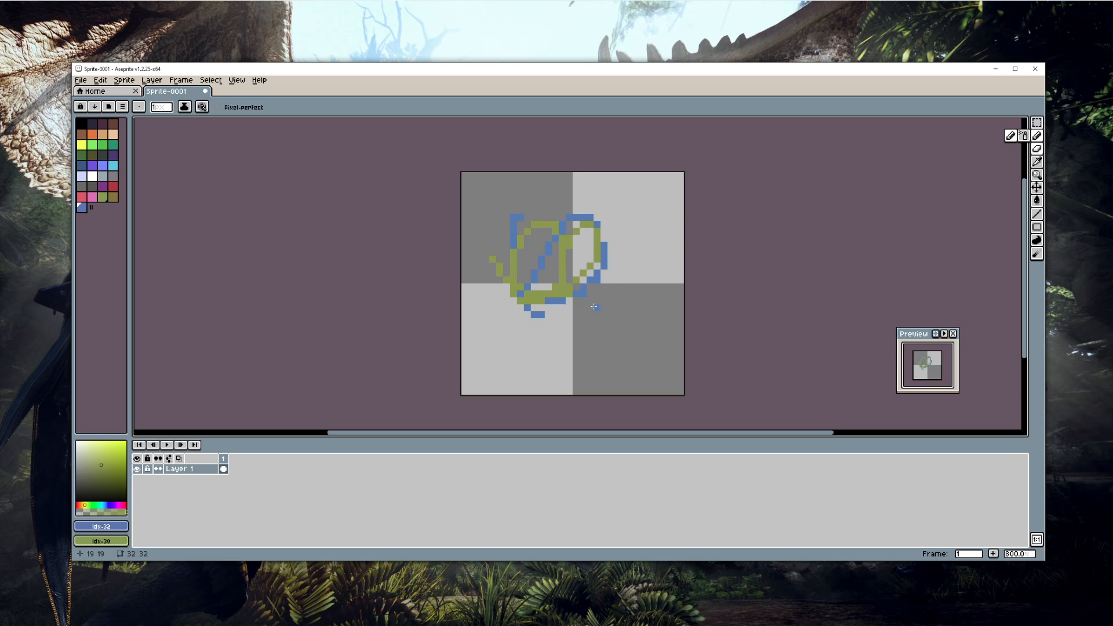
{"action": "key", "text": "ctrl+a"}
{"action": "key", "text": "Delete"}
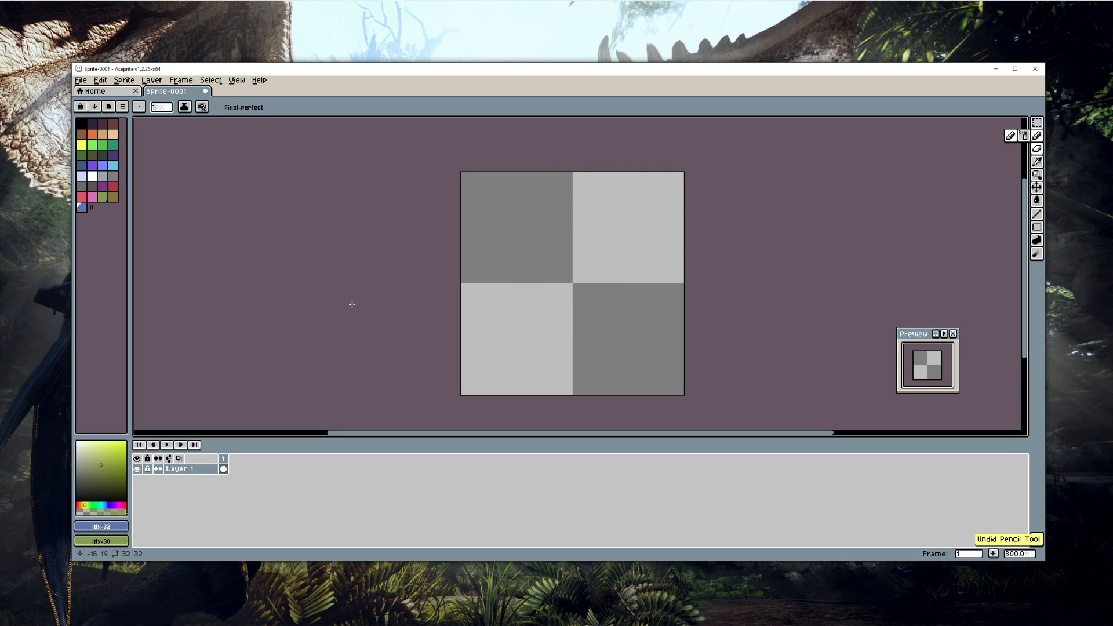
Step: Try purple and light blue as the background color, then choose green #6abe30, with pinkish red as the foreground color
{"action": "left_click", "coordinate": [92, 168]}
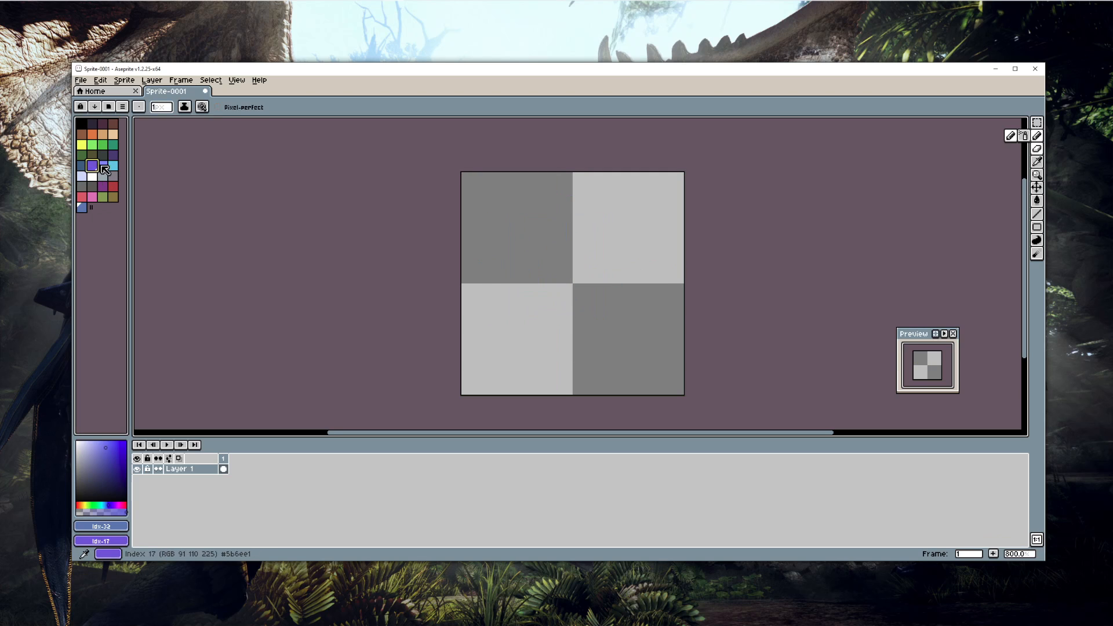
{"action": "left_click", "coordinate": [105, 166]}
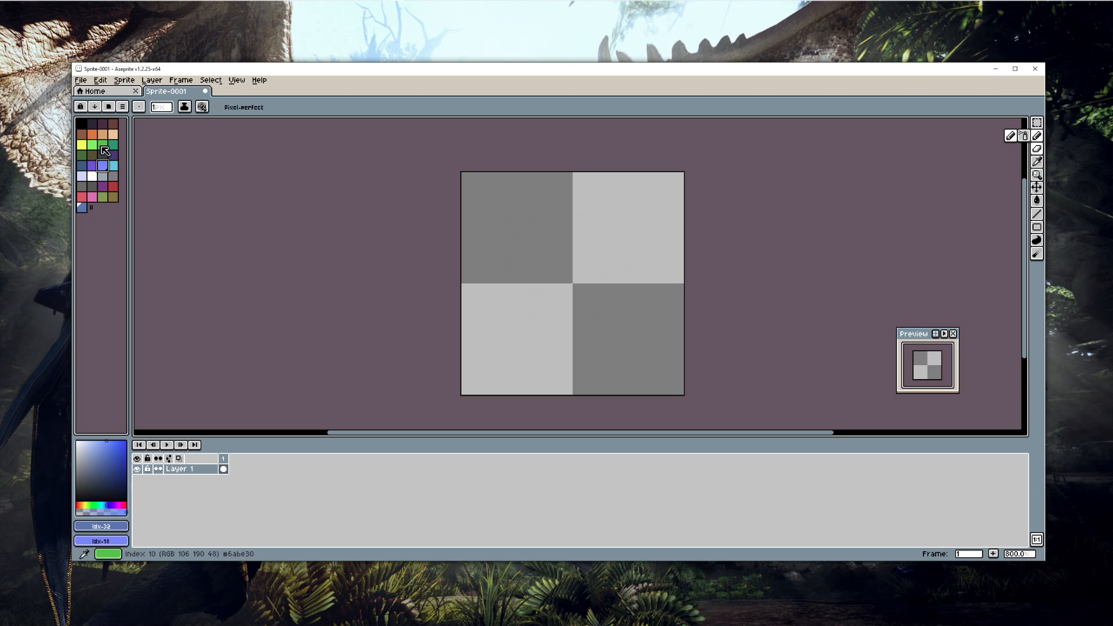
{"action": "left_click", "coordinate": [102, 148]}
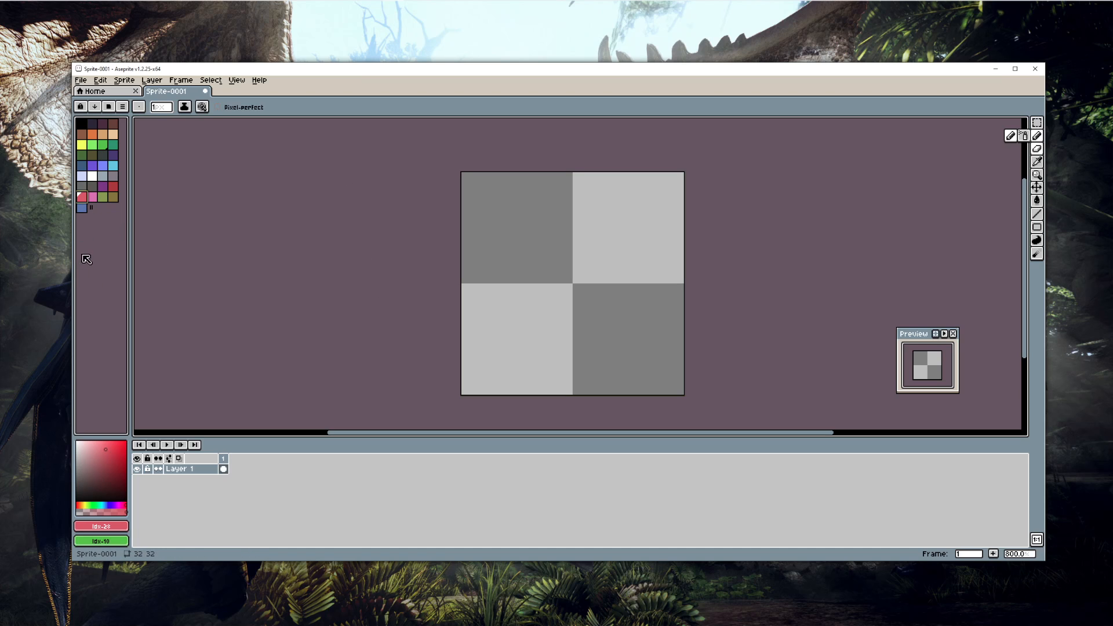
Step: Place several scattered single pinkish red pixels on the lower half of the sprite with the Pencil tool
{"action": "left_click_drag", "start_coordinate": [541, 283], "coordinate": [464, 279]}
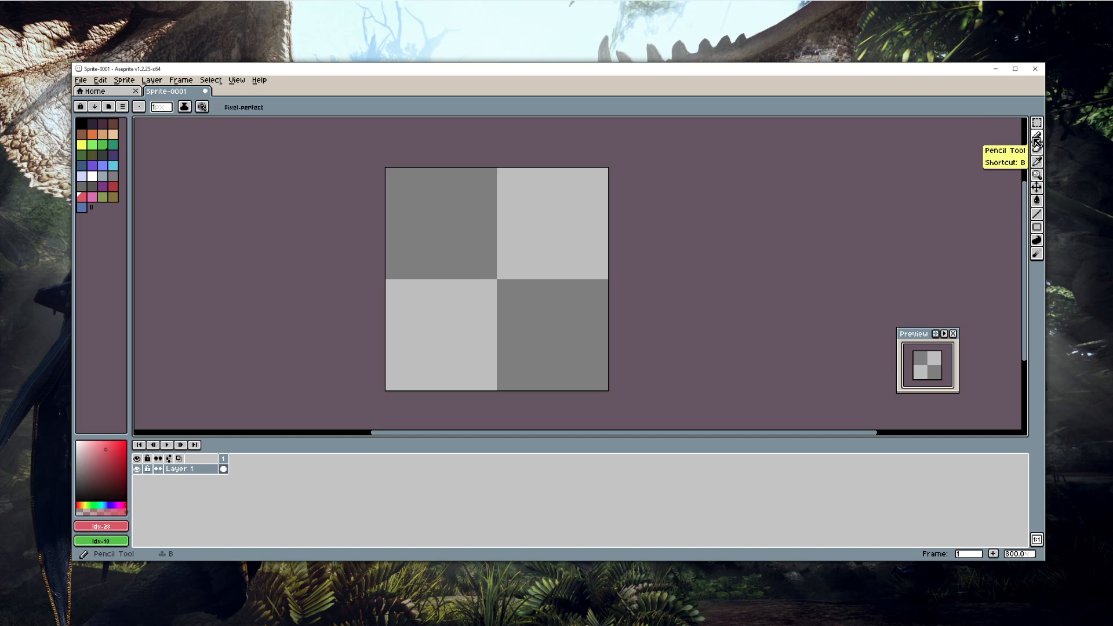
{"action": "scroll", "coordinate": [468, 313], "scroll_direction": "up", "scroll_amount": 3}
{"action": "scroll", "coordinate": [468, 313], "scroll_direction": "down", "scroll_amount": 1}
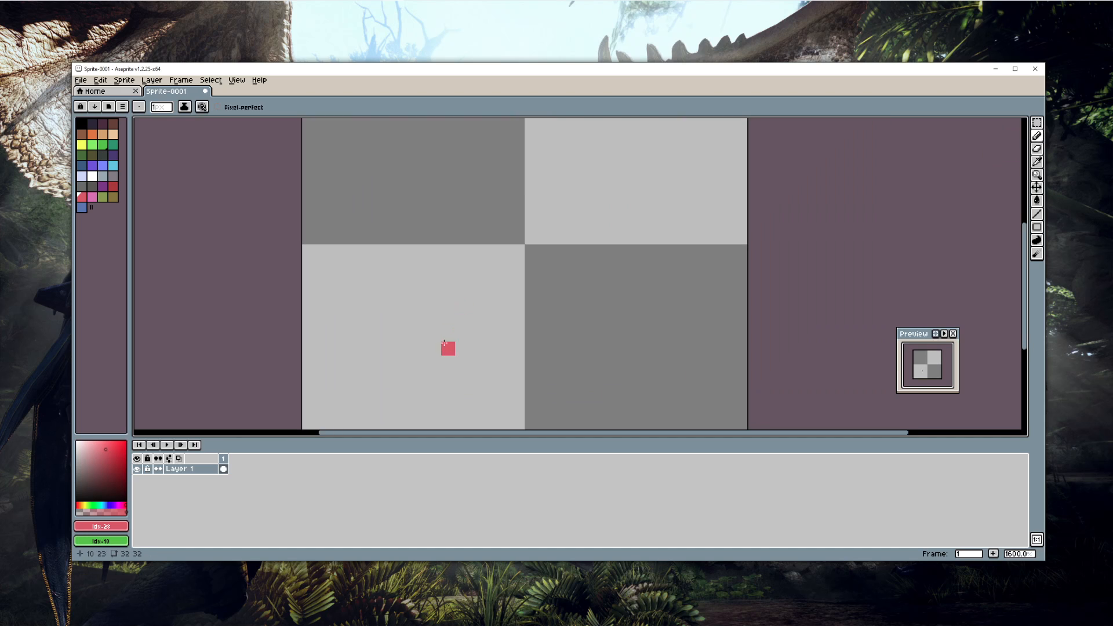
{"action": "left_click_drag", "start_coordinate": [416, 363], "coordinate": [425, 264]}
{"action": "left_click", "coordinate": [318, 362]}
{"action": "left_click", "coordinate": [360, 306]}
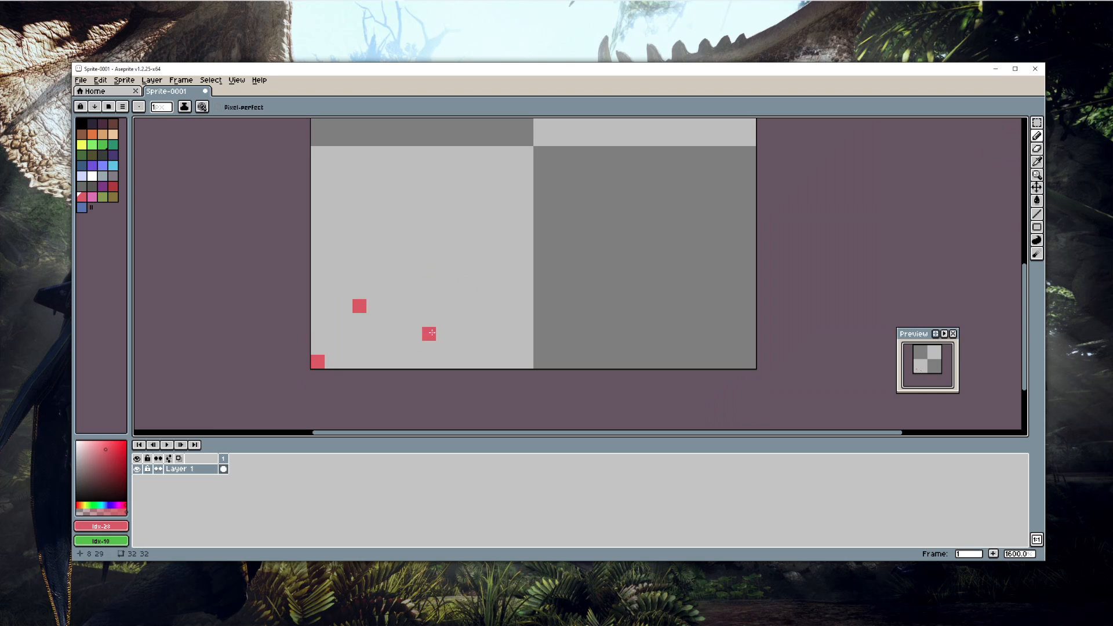
{"action": "left_click", "coordinate": [457, 333]}
{"action": "left_click", "coordinate": [429, 236]}
{"action": "left_click", "coordinate": [540, 292]}
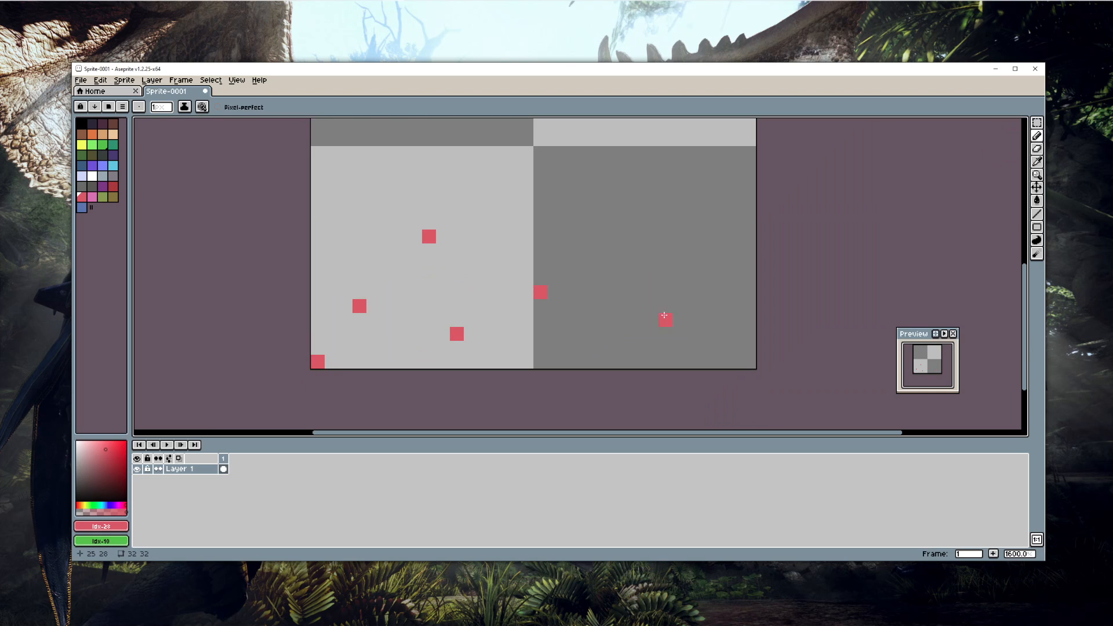
Step: Undo all the scattered trial pixels and keep the Pencil tool active
{"action": "key", "text": "v"}
{"action": "key", "text": "ctrl+z"}
{"action": "key", "text": "ctrl+z"}
{"action": "key", "text": "ctrl+z"}
{"action": "key", "text": "ctrl+z"}
{"action": "key", "text": "b"}
{"action": "key", "text": "ctrl+z"}
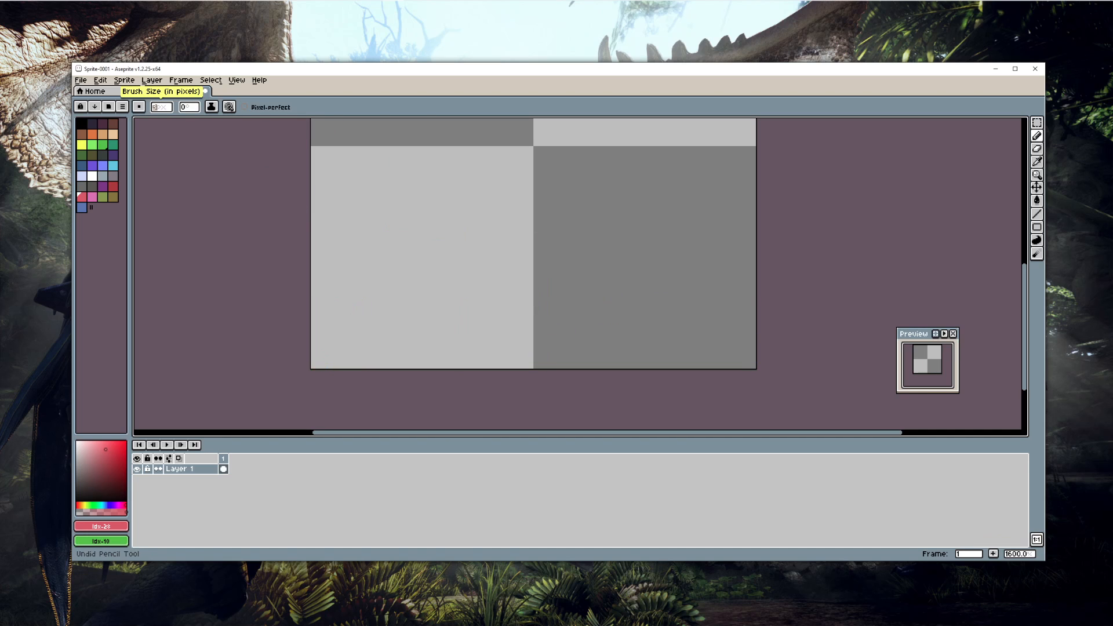
Step: Try a freehand Pencil stroke on the lower part of the sprite and undo it
{"action": "mouse_move", "coordinate": [373, 264]}
{"action": "left_mouse_down"}
{"action": "mouse_move", "coordinate": [643, 252]}
{"action": "mouse_move", "coordinate": [590, 170]}
{"action": "mouse_move", "coordinate": [503, 159]}
{"action": "mouse_move", "coordinate": [379, 235]}
{"action": "mouse_move", "coordinate": [491, 298]}
{"action": "left_mouse_up"}
{"action": "key", "text": "v"}
{"action": "key", "text": "ctrl+z"}
{"action": "key", "text": "b"}
{"action": "scroll", "coordinate": [161, 105], "scroll_direction": "up", "scroll_amount": 1}
{"action": "key", "text": "ctrl+z"}
Step: Choose the circle brush, enlarge it to about 5 pixels, and stamp a dot on the sprite's lower left quarter
{"action": "left_click", "coordinate": [138, 107]}
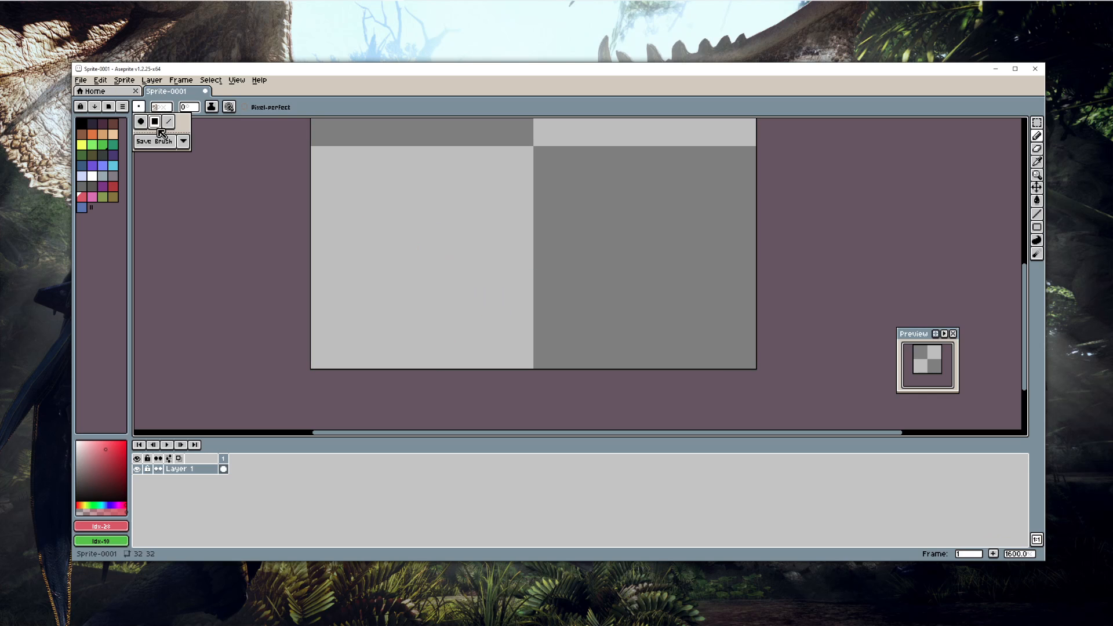
{"action": "left_click", "coordinate": [140, 121]}
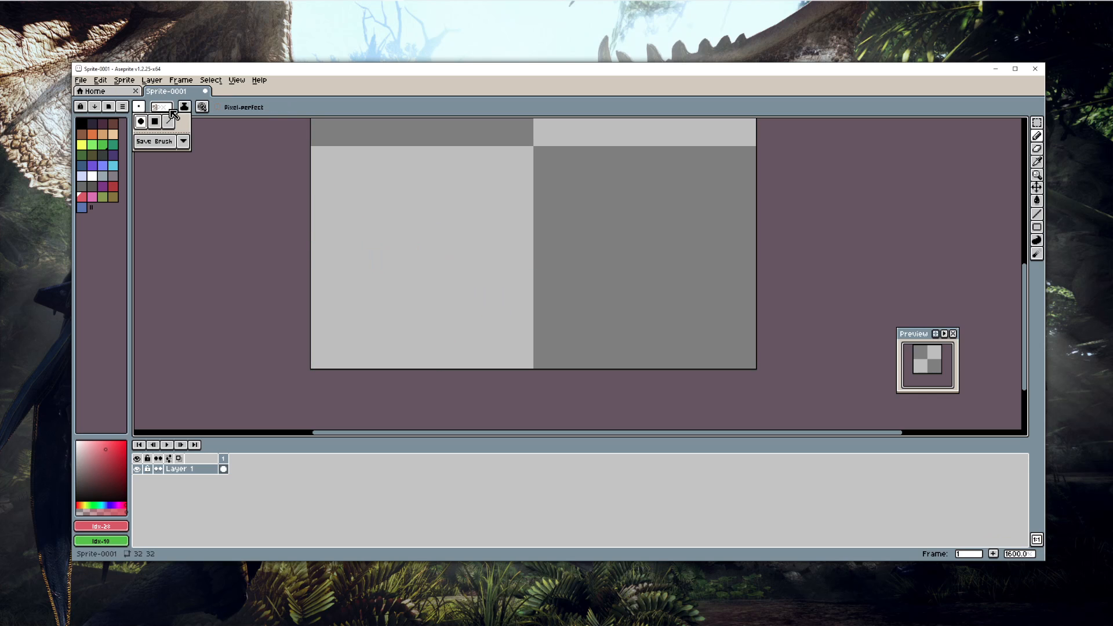
{"action": "scroll", "coordinate": [170, 110], "scroll_direction": "up", "scroll_amount": 3}
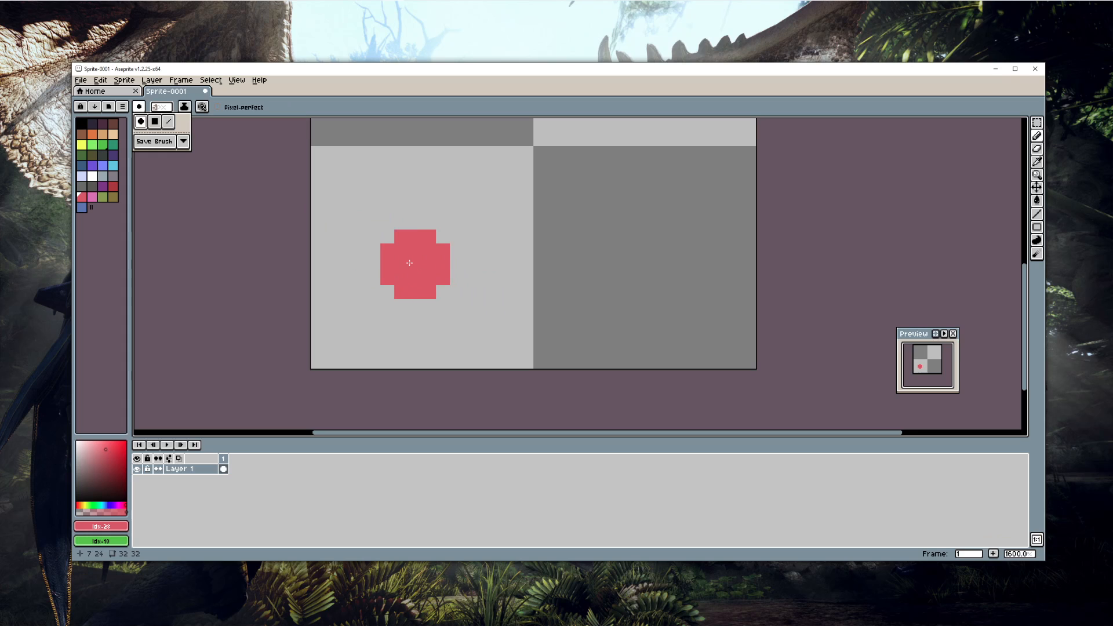
{"action": "left_click", "coordinate": [401, 278]}
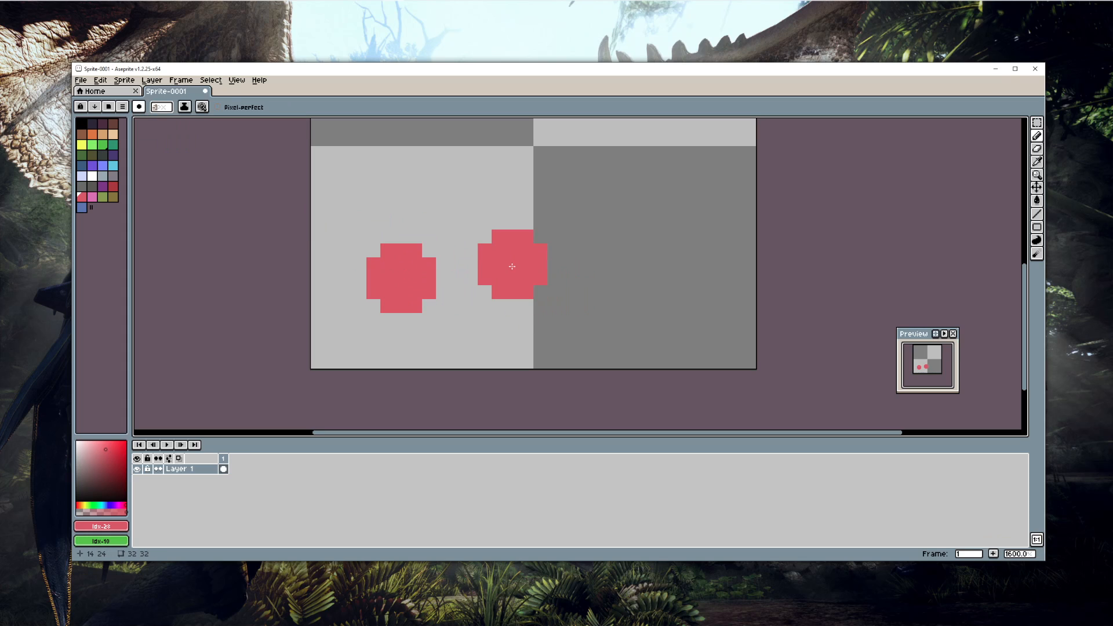
Step: Try the square brush shape on the canvas, then switch the Pencil to the line brush shape
{"action": "left_click", "coordinate": [139, 106]}
{"action": "left_click", "coordinate": [155, 121]}
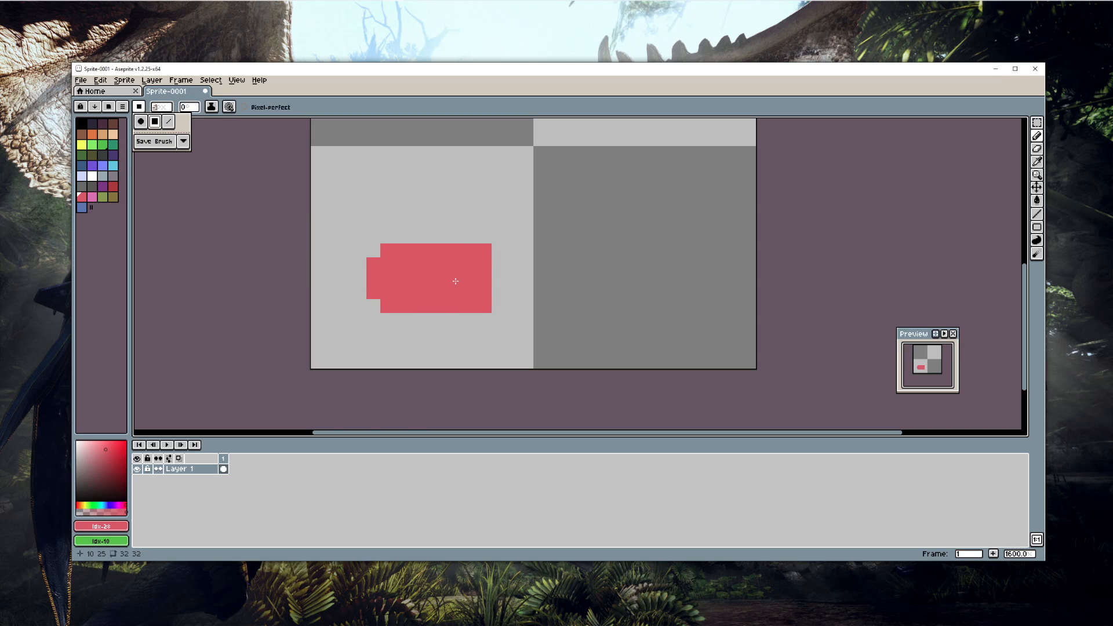
{"action": "left_click", "coordinate": [169, 121]}
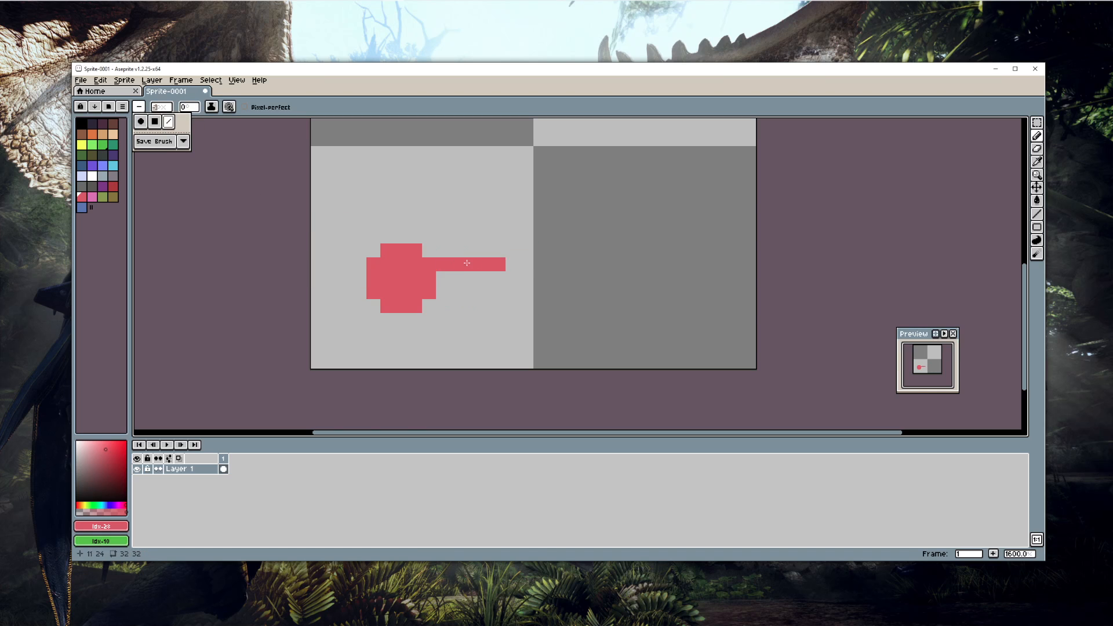
Step: Try a looping stroke with the line brush, then undo the stroke and the round dot
{"action": "mouse_move", "coordinate": [500, 264]}
{"action": "left_mouse_down"}
{"action": "mouse_move", "coordinate": [622, 309]}
{"action": "mouse_move", "coordinate": [621, 223]}
{"action": "mouse_move", "coordinate": [513, 165]}
{"action": "mouse_move", "coordinate": [416, 181]}
{"action": "mouse_move", "coordinate": [378, 271]}
{"action": "left_mouse_up"}
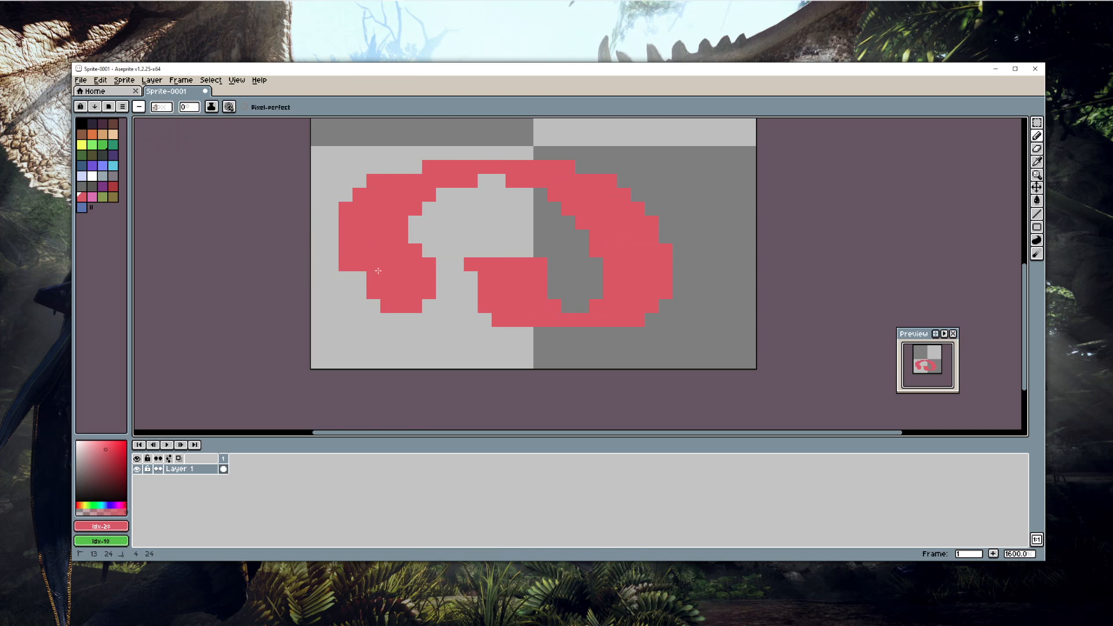
{"action": "key", "text": "ctrl+z"}
{"action": "scroll", "coordinate": [449, 232], "scroll_direction": "down", "scroll_amount": 6}
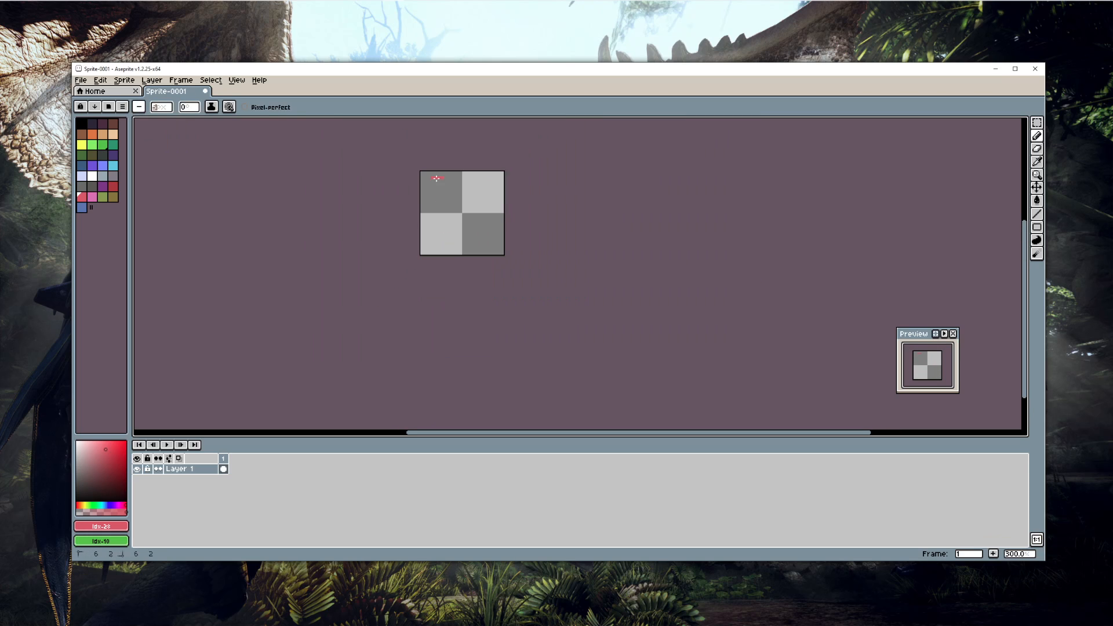
Step: Try a U-shaped stroke with the line brush across the sprite, then undo it
{"action": "mouse_move", "coordinate": [436, 178]}
{"action": "left_mouse_down"}
{"action": "mouse_move", "coordinate": [440, 228]}
{"action": "mouse_move", "coordinate": [479, 218]}
{"action": "mouse_move", "coordinate": [482, 195]}
{"action": "mouse_move", "coordinate": [439, 213]}
{"action": "mouse_move", "coordinate": [481, 199]}
{"action": "left_mouse_up"}
{"action": "key", "text": "ctrl+z"}
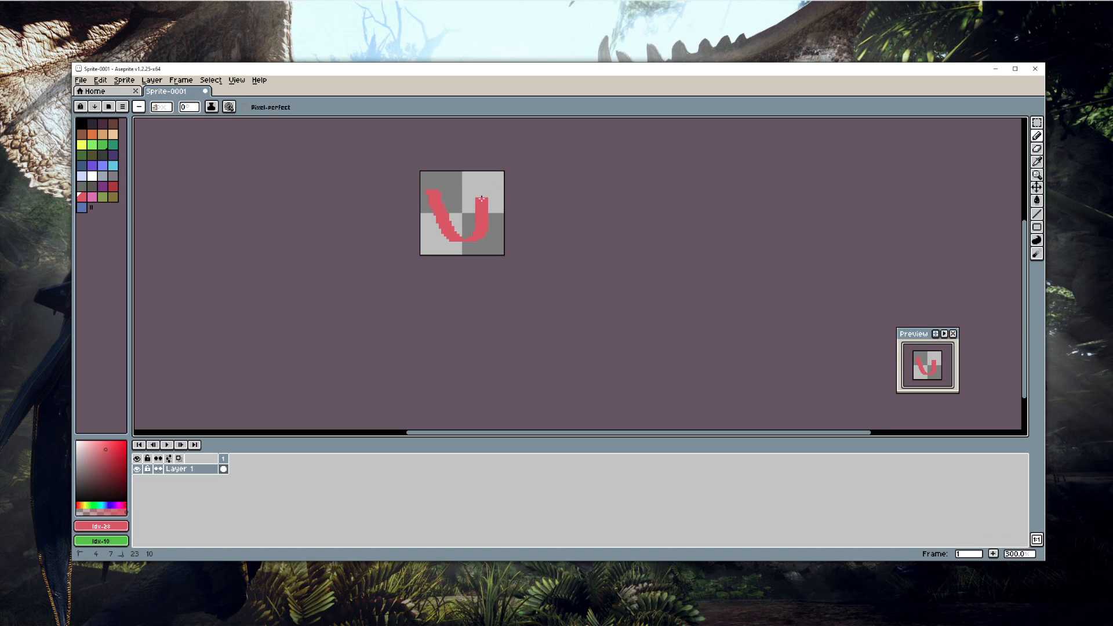
{"action": "key", "text": "ctrl+z"}
Step: Switch the Pencil to the square brush shape and shrink it to about 1 pixel
{"action": "scroll", "coordinate": [467, 203], "scroll_direction": "up", "scroll_amount": 4}
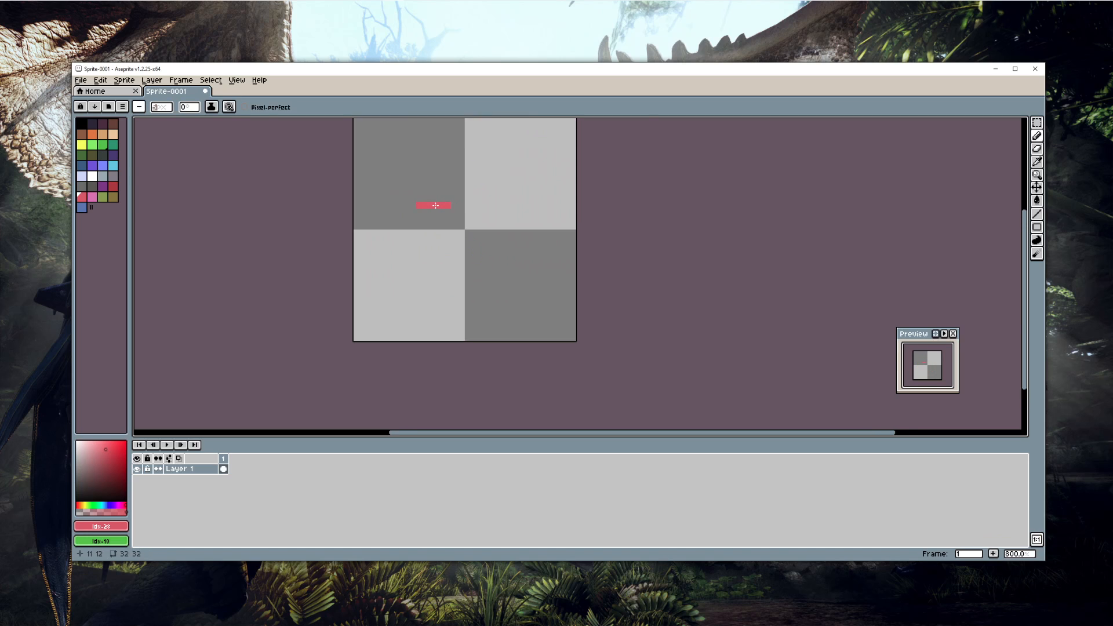
{"action": "left_click_drag", "start_coordinate": [435, 205], "coordinate": [450, 245]}
{"action": "left_click", "coordinate": [140, 108]}
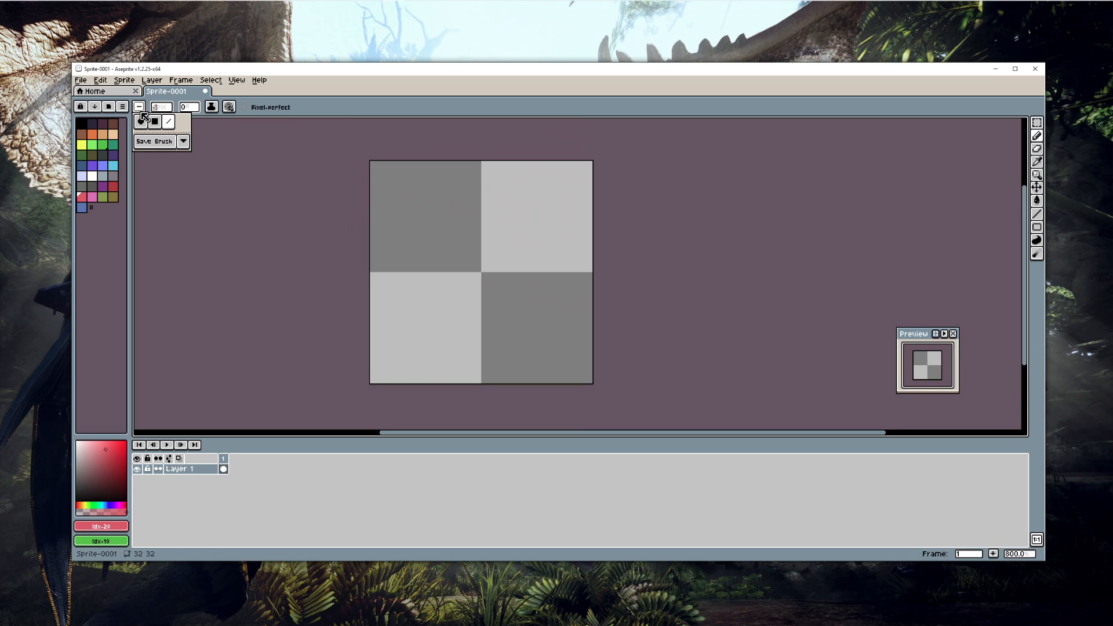
{"action": "left_click", "coordinate": [155, 123]}
{"action": "scroll", "coordinate": [165, 111], "scroll_direction": "down", "scroll_amount": 4}
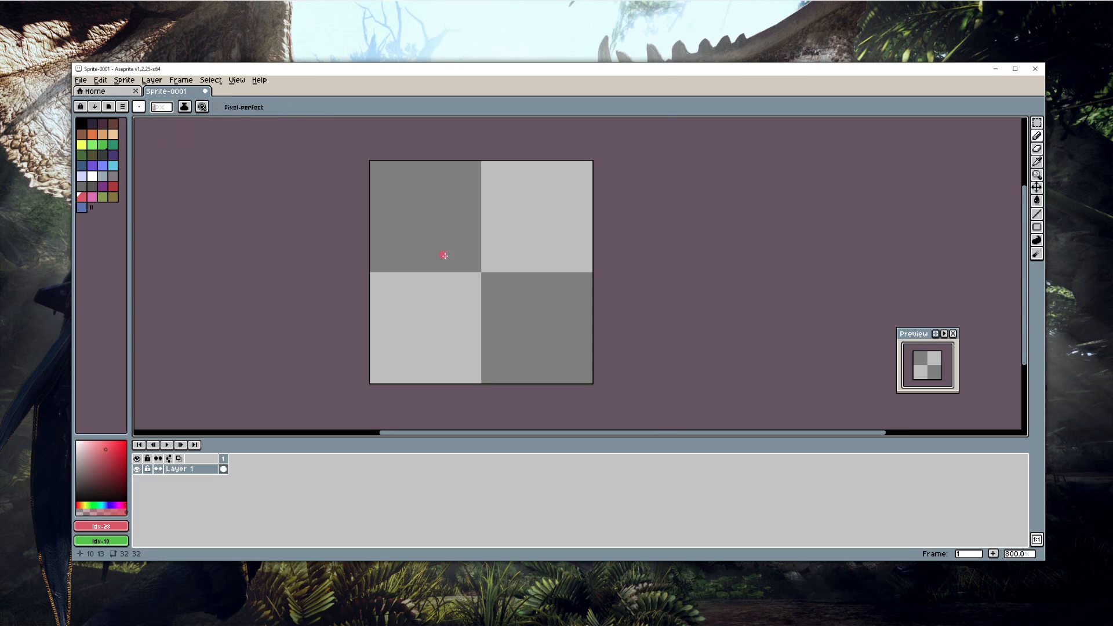
Step: Show the Pencil's ink options, then switch to Chrome and open the Ink page under Drawing in Aseprite's documentation
{"action": "left_click", "coordinate": [184, 107]}
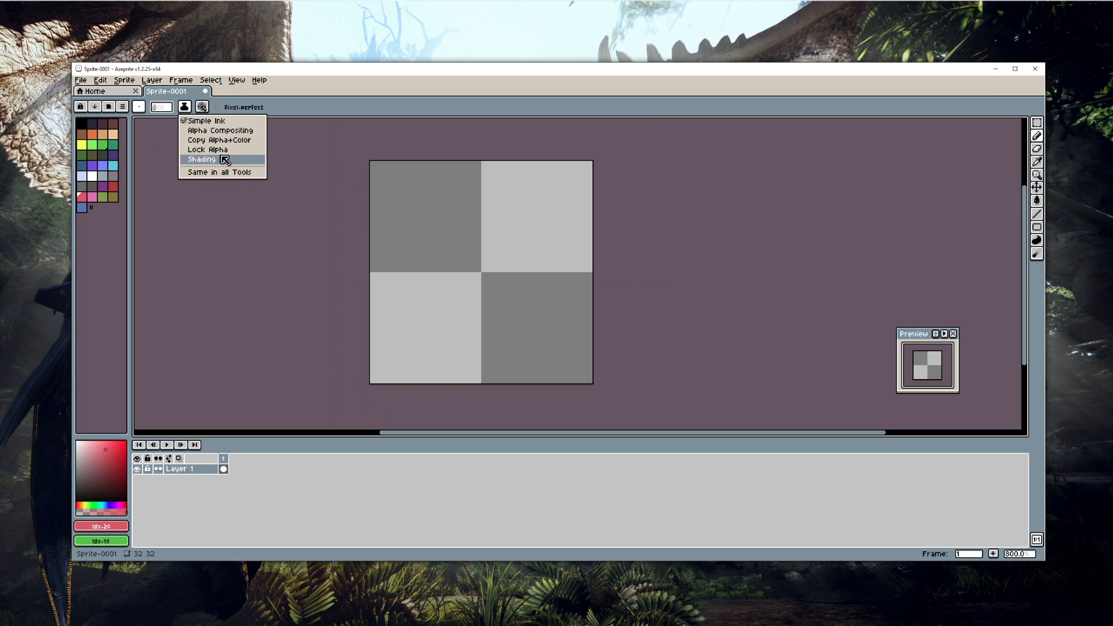
{"action": "mouse_move", "coordinate": [266, 3]}
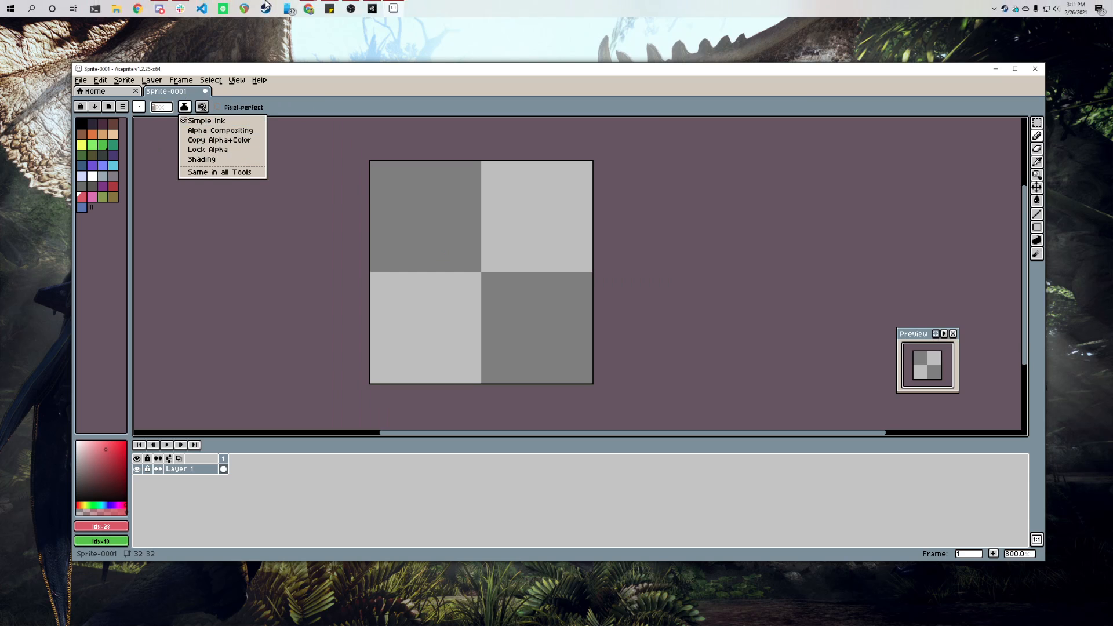
{"action": "mouse_move", "coordinate": [311, 7]}
{"action": "left_click", "coordinate": [328, 58]}
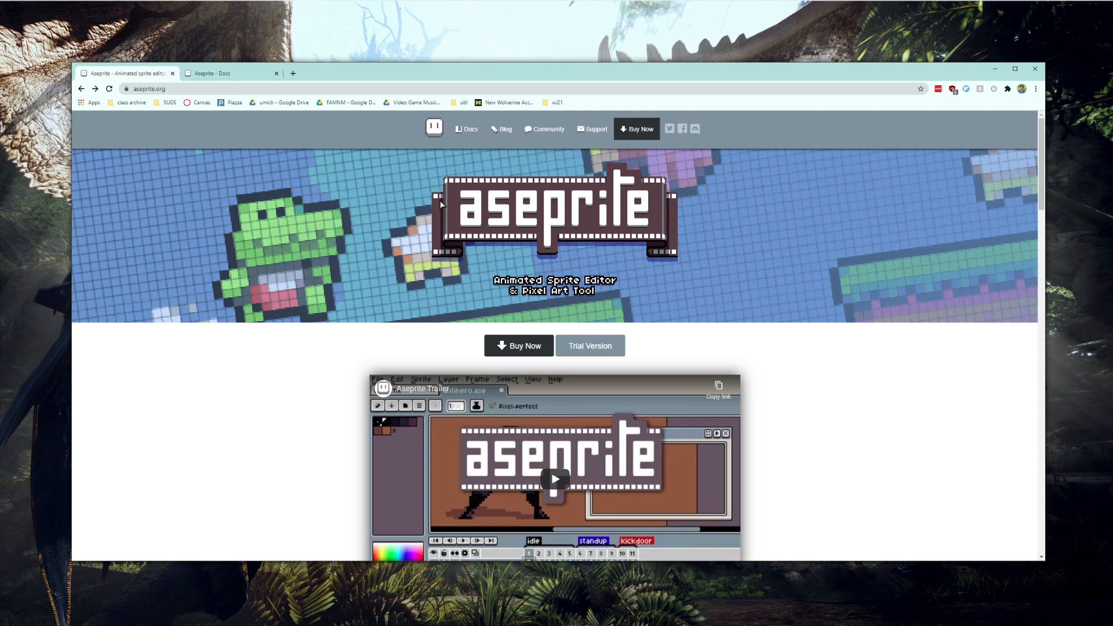
{"action": "left_click", "coordinate": [469, 126]}
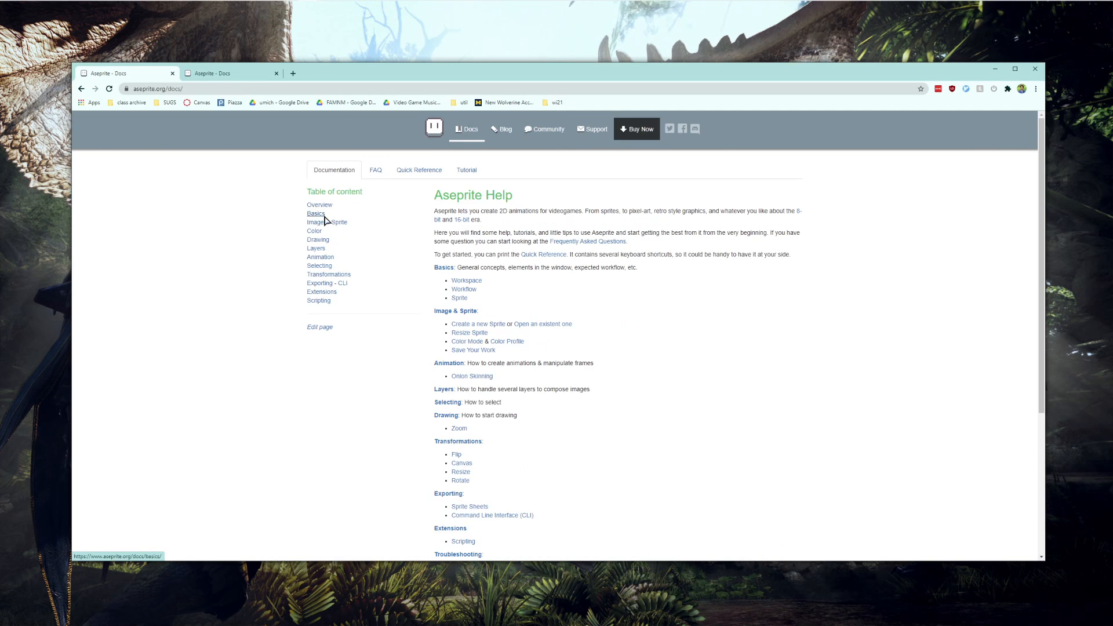
{"action": "left_click", "coordinate": [321, 240]}
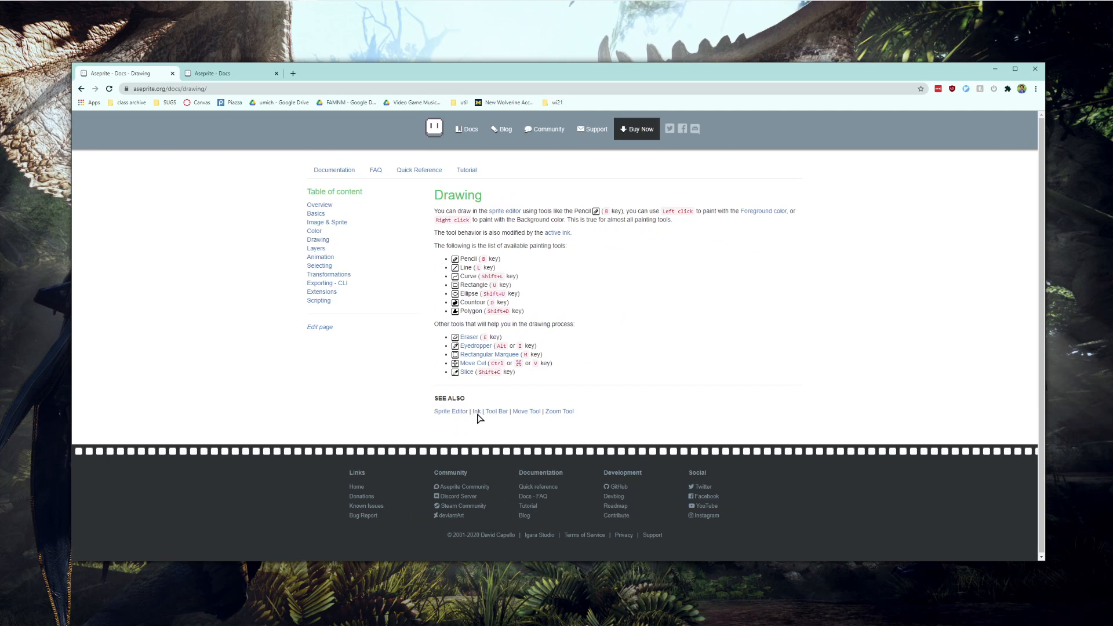
{"action": "left_click", "coordinate": [476, 411]}
Step: Read through the documentation's ink descriptions, from Simple Ink and Alpha Compositing to Lock Alpha and Shading
{"action": "scroll", "coordinate": [366, 340], "scroll_direction": "down", "scroll_amount": 3}
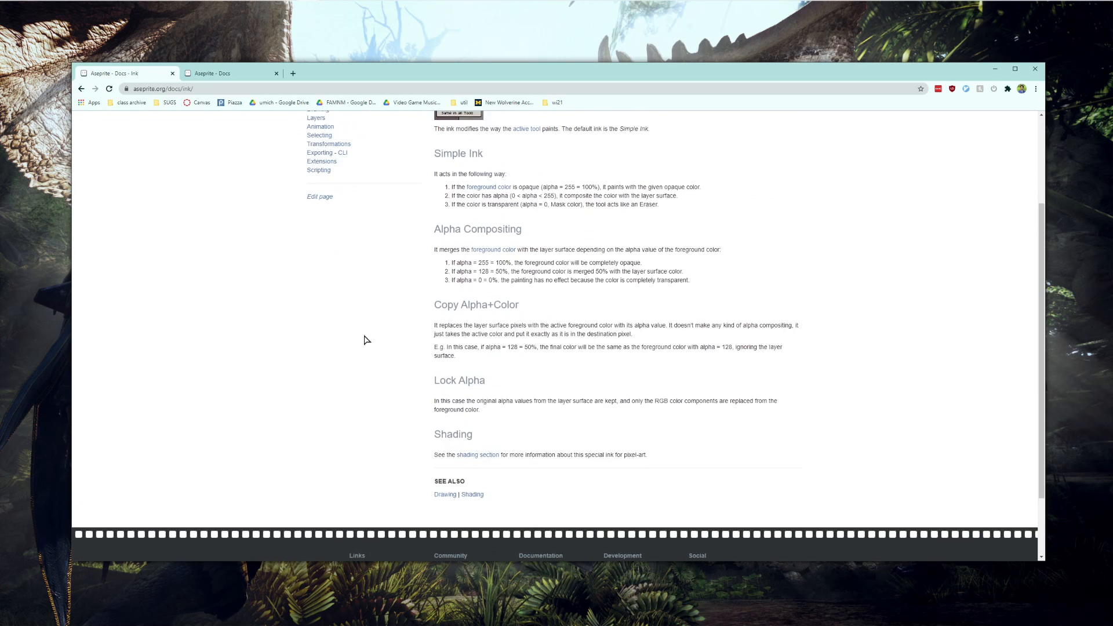
{"action": "scroll", "coordinate": [366, 339], "scroll_direction": "up", "scroll_amount": 1}
{"action": "left_click_drag", "start_coordinate": [439, 197], "coordinate": [516, 216]}
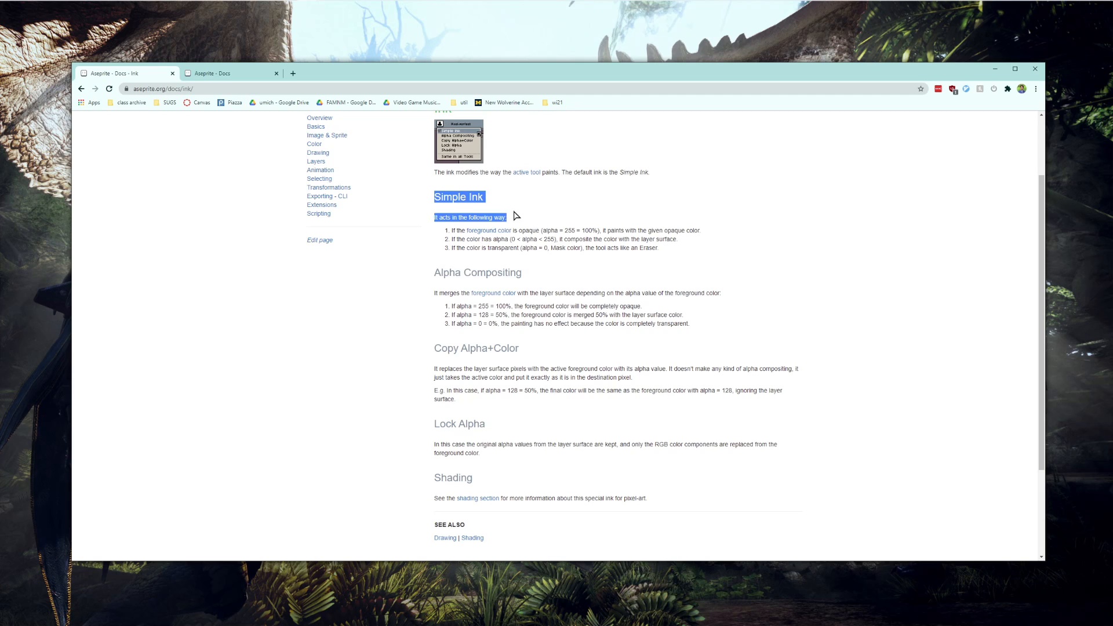
{"action": "left_click", "coordinate": [437, 479]}
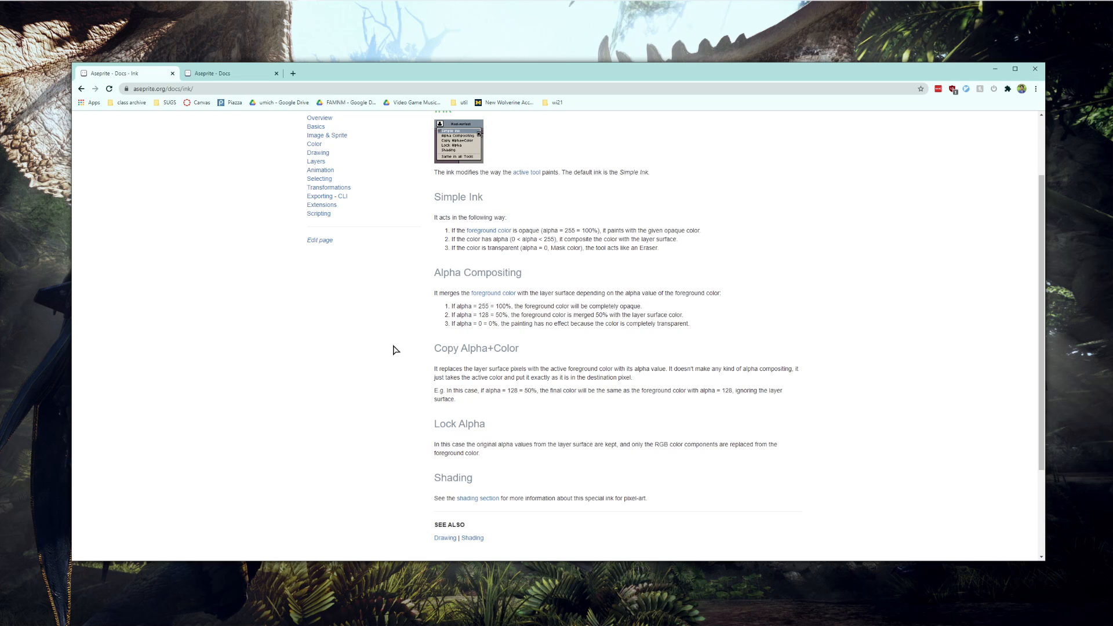
{"action": "scroll", "coordinate": [356, 366], "scroll_direction": "up", "scroll_amount": 2}
{"action": "scroll", "coordinate": [355, 365], "scroll_direction": "down", "scroll_amount": 2}
Step: Show the documentation's Aseprite Help overview, then switch back to the sprite in Aseprite
{"action": "left_click", "coordinate": [223, 73]}
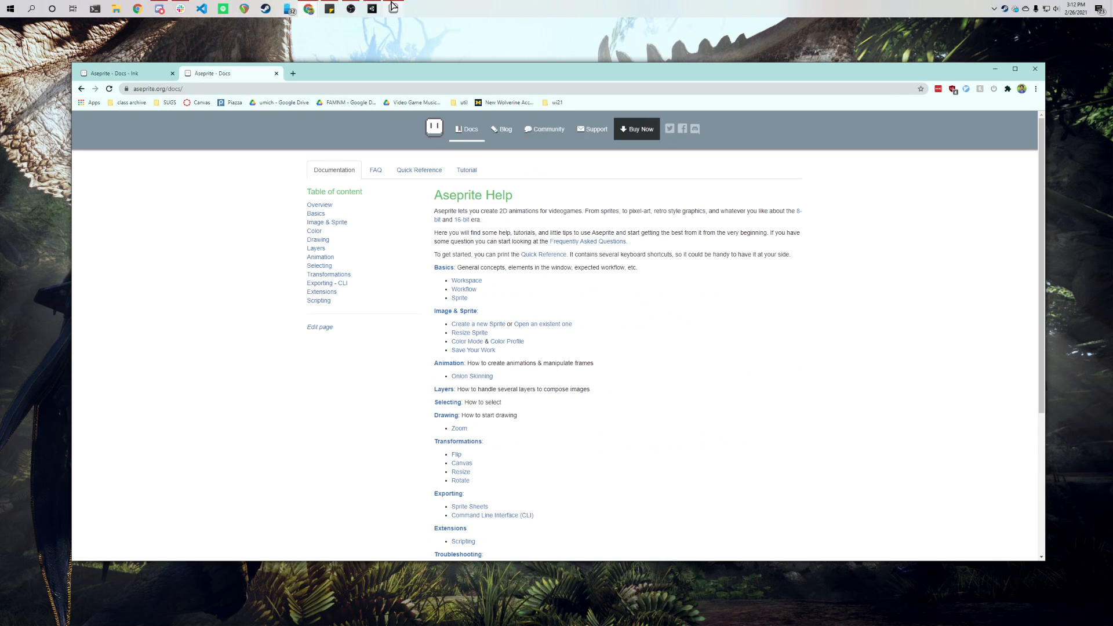
{"action": "left_click", "coordinate": [394, 7]}
{"action": "left_click", "coordinate": [280, 248]}
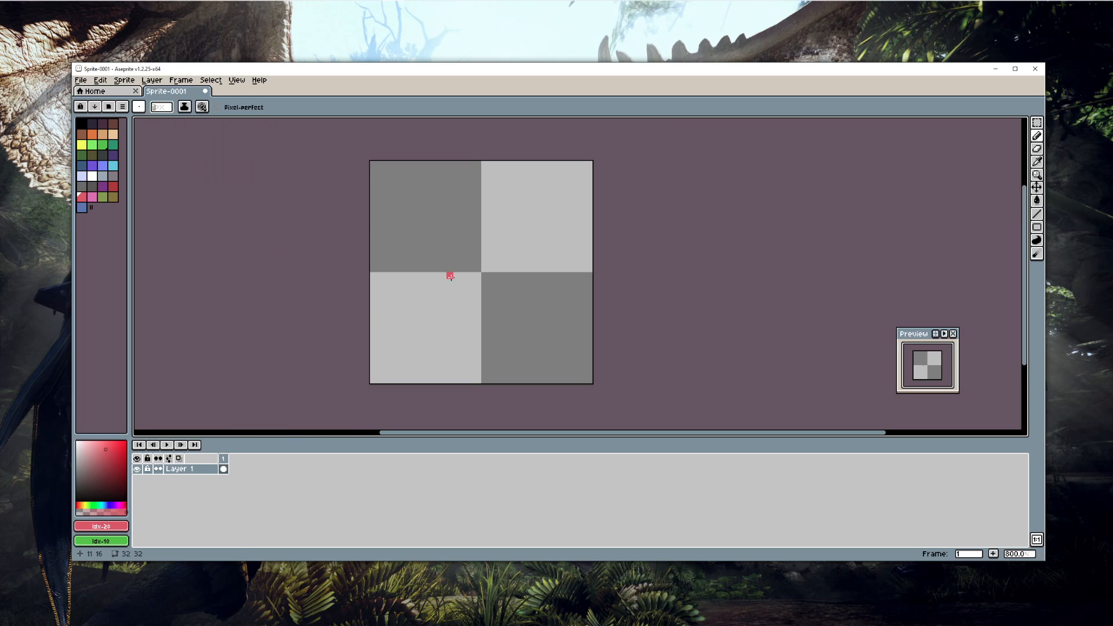
Step: Set the foreground color to black from the palette and bring the whole sprite into view
{"action": "scroll", "coordinate": [436, 310], "scroll_direction": "up", "scroll_amount": 2}
{"action": "scroll", "coordinate": [261, 274], "scroll_direction": "down", "scroll_amount": 1}
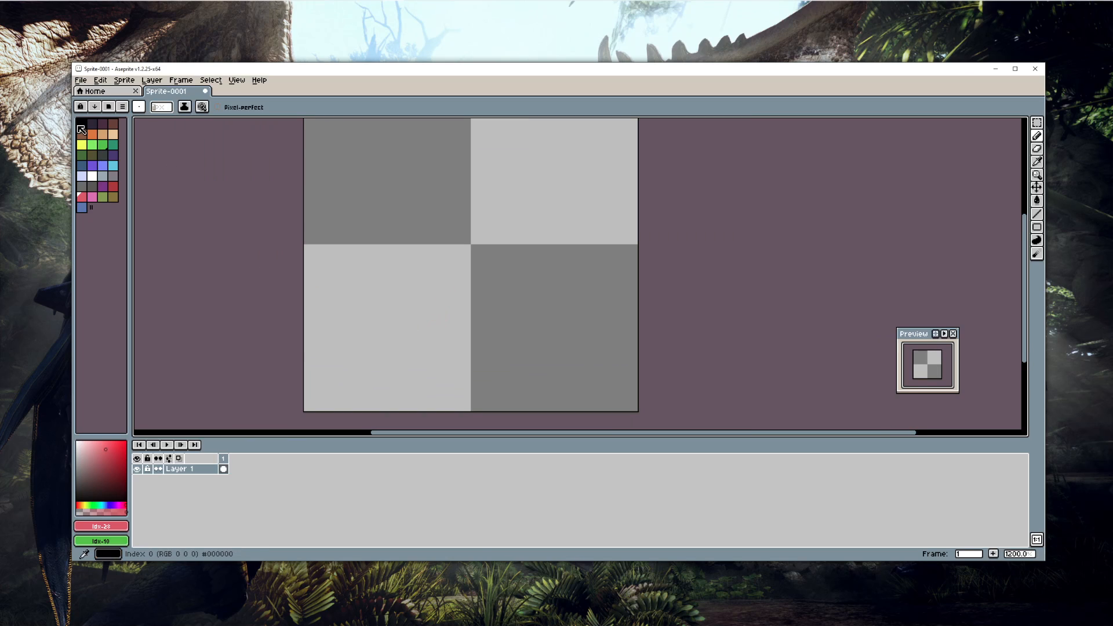
{"action": "left_click", "coordinate": [82, 124]}
{"action": "scroll", "coordinate": [273, 217], "scroll_direction": "down", "scroll_amount": 1}
{"action": "left_click_drag", "start_coordinate": [273, 217], "coordinate": [322, 243]}
{"action": "left_click", "coordinate": [388, 246]}
{"action": "scroll", "coordinate": [389, 246], "scroll_direction": "up", "scroll_amount": 1}
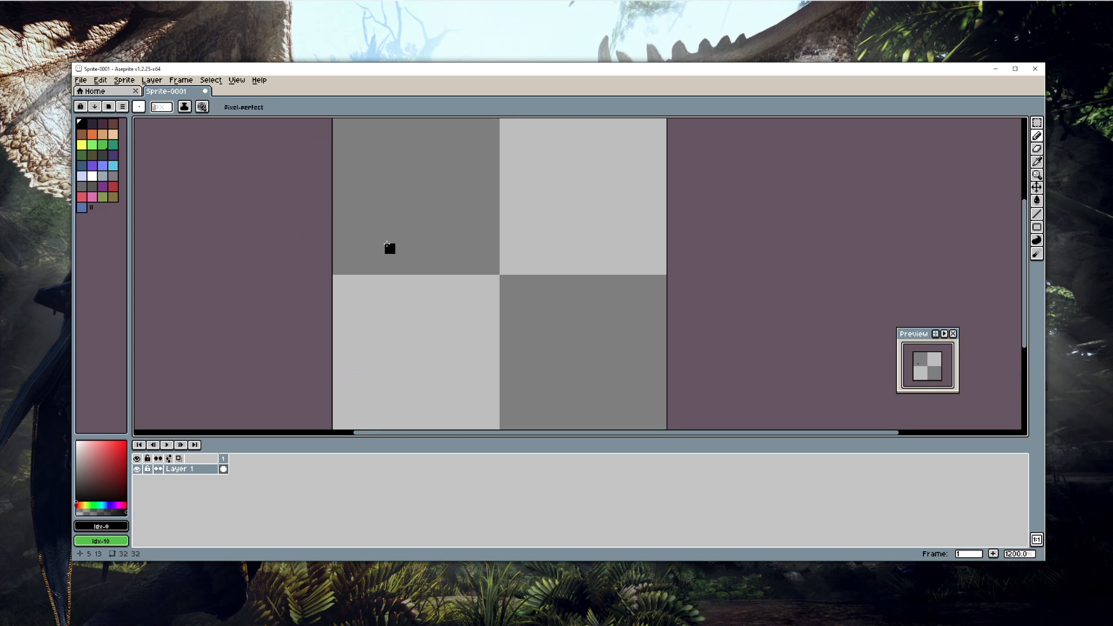
{"action": "scroll", "coordinate": [388, 244], "scroll_direction": "down", "scroll_amount": 1}
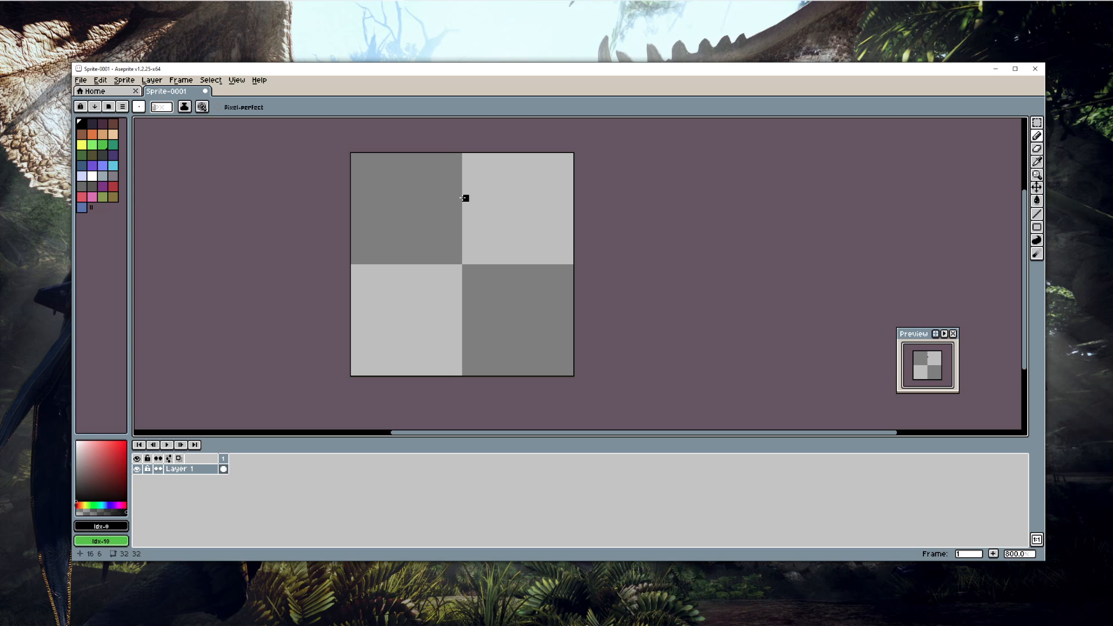
{"action": "scroll", "coordinate": [458, 207], "scroll_direction": "up", "scroll_amount": 1}
{"action": "scroll", "coordinate": [456, 224], "scroll_direction": "down", "scroll_amount": 1}
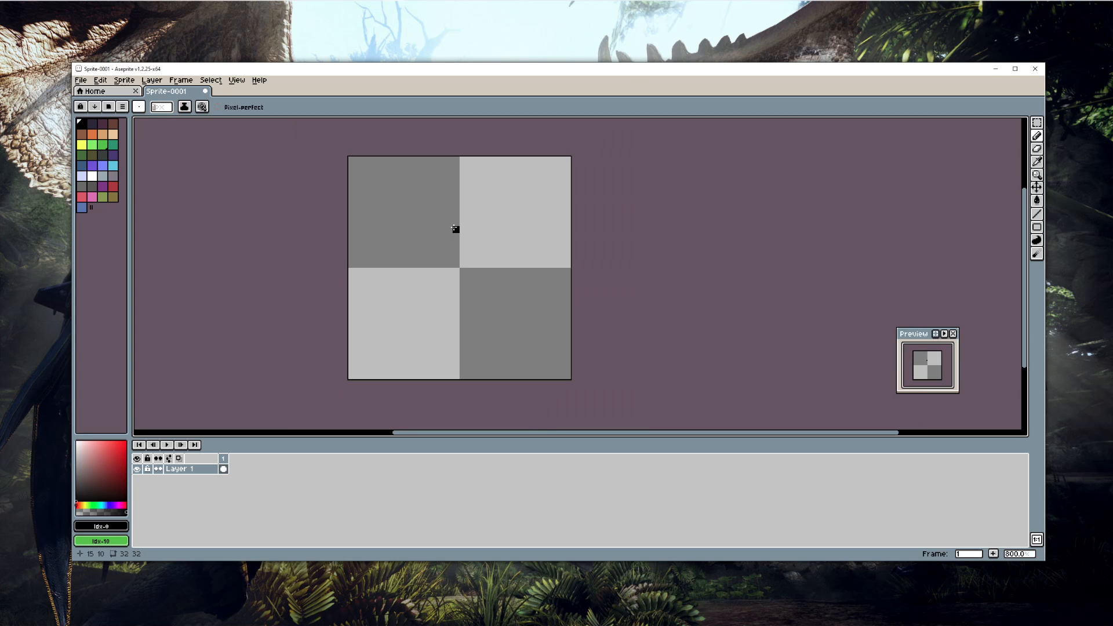
Step: Try a small cluster of black Pencil pixels near the sprite's upper center, then undo it
{"action": "left_click_drag", "start_coordinate": [449, 195], "coordinate": [462, 203]}
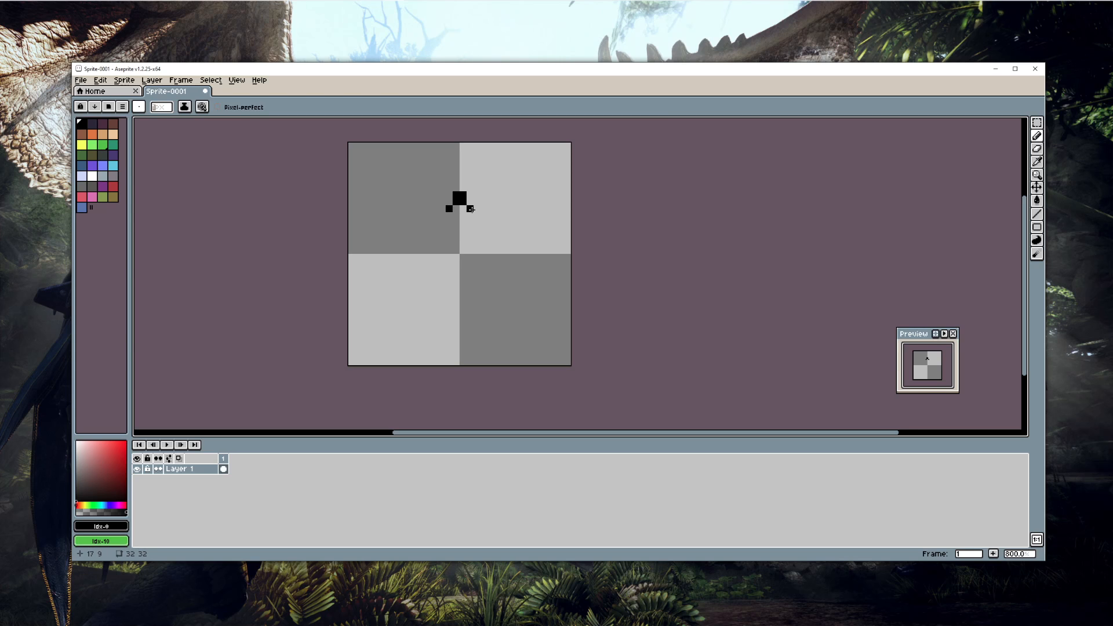
{"action": "key", "text": "ctrl+z"}
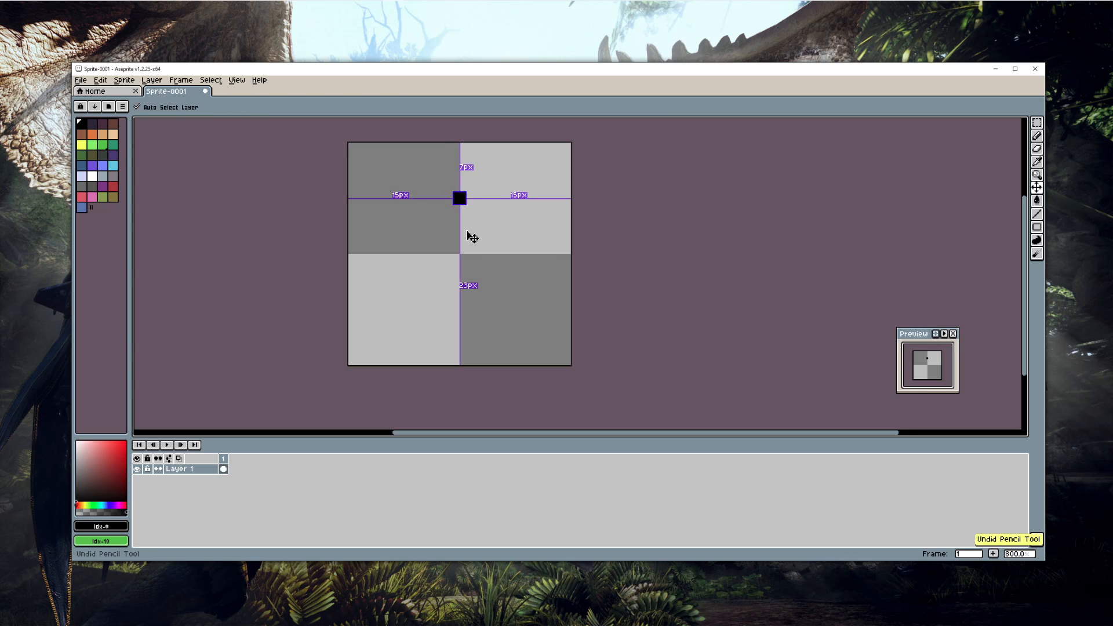
{"action": "key", "text": "ctrl+z"}
Step: Try freehand black Pencil strokes, including a flask-shaped outline with a narrow neck and wide base, undoing each attempt
{"action": "mouse_move", "coordinate": [490, 215]}
{"action": "left_mouse_down"}
{"action": "mouse_move", "coordinate": [441, 216]}
{"action": "mouse_move", "coordinate": [380, 332]}
{"action": "mouse_move", "coordinate": [381, 349]}
{"action": "mouse_move", "coordinate": [466, 357]}
{"action": "left_mouse_up"}
{"action": "key", "text": "ctrl+z"}
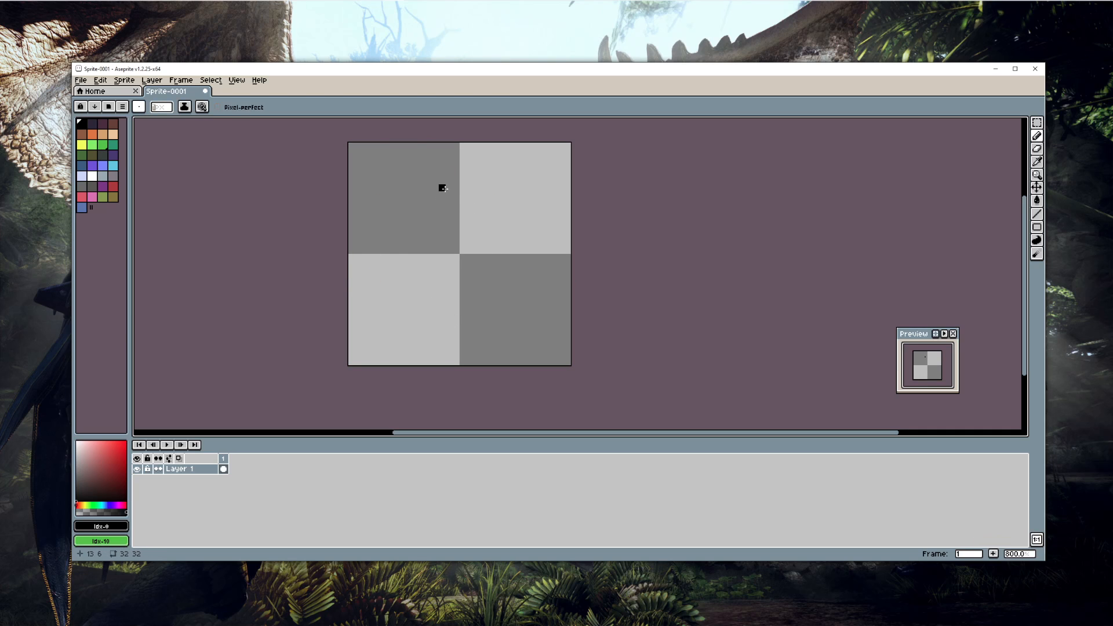
{"action": "mouse_move", "coordinate": [463, 167]}
{"action": "left_mouse_down"}
{"action": "mouse_move", "coordinate": [419, 269]}
{"action": "mouse_move", "coordinate": [352, 320]}
{"action": "mouse_move", "coordinate": [369, 341]}
{"action": "mouse_move", "coordinate": [479, 360]}
{"action": "mouse_move", "coordinate": [558, 347]}
{"action": "mouse_move", "coordinate": [575, 313]}
{"action": "mouse_move", "coordinate": [544, 278]}
{"action": "mouse_move", "coordinate": [490, 269]}
{"action": "mouse_move", "coordinate": [464, 236]}
{"action": "mouse_move", "coordinate": [478, 165]}
{"action": "left_mouse_up"}
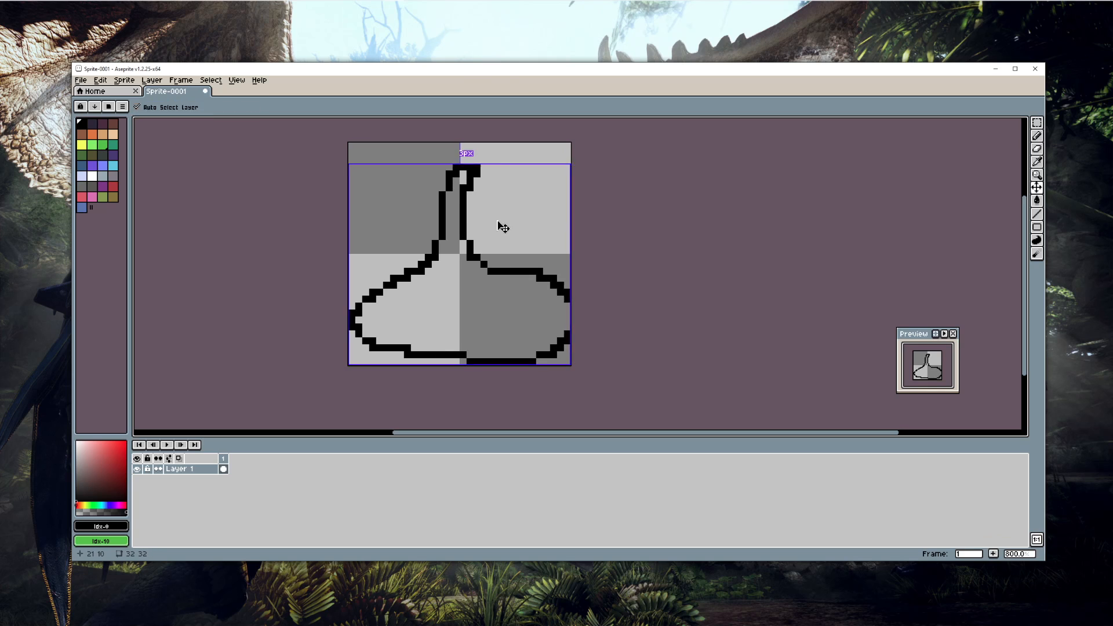
{"action": "key", "text": "ctrl+z"}
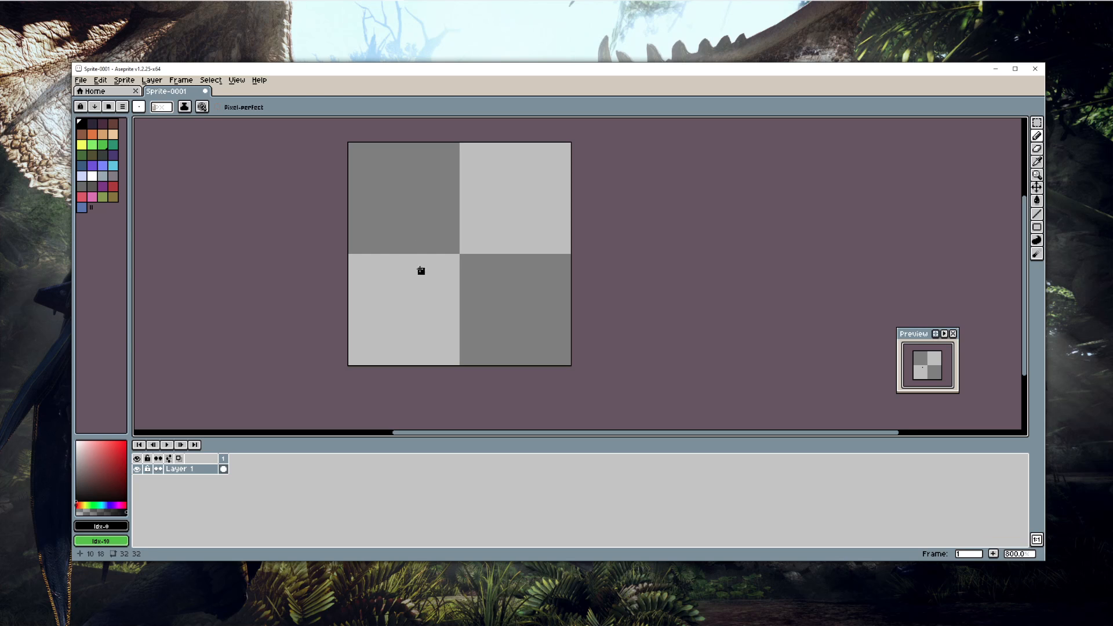
Step: Try an oval outline across the sprite's lower half with several Pencil strokes, then undo all of them
{"action": "mouse_move", "coordinate": [415, 265]}
{"action": "left_mouse_down"}
{"action": "mouse_move", "coordinate": [381, 286]}
{"action": "mouse_move", "coordinate": [373, 321]}
{"action": "mouse_move", "coordinate": [390, 340]}
{"action": "mouse_move", "coordinate": [498, 355]}
{"action": "mouse_move", "coordinate": [547, 326]}
{"action": "mouse_move", "coordinate": [546, 295]}
{"action": "mouse_move", "coordinate": [521, 268]}
{"action": "mouse_move", "coordinate": [487, 262]}
{"action": "left_mouse_up"}
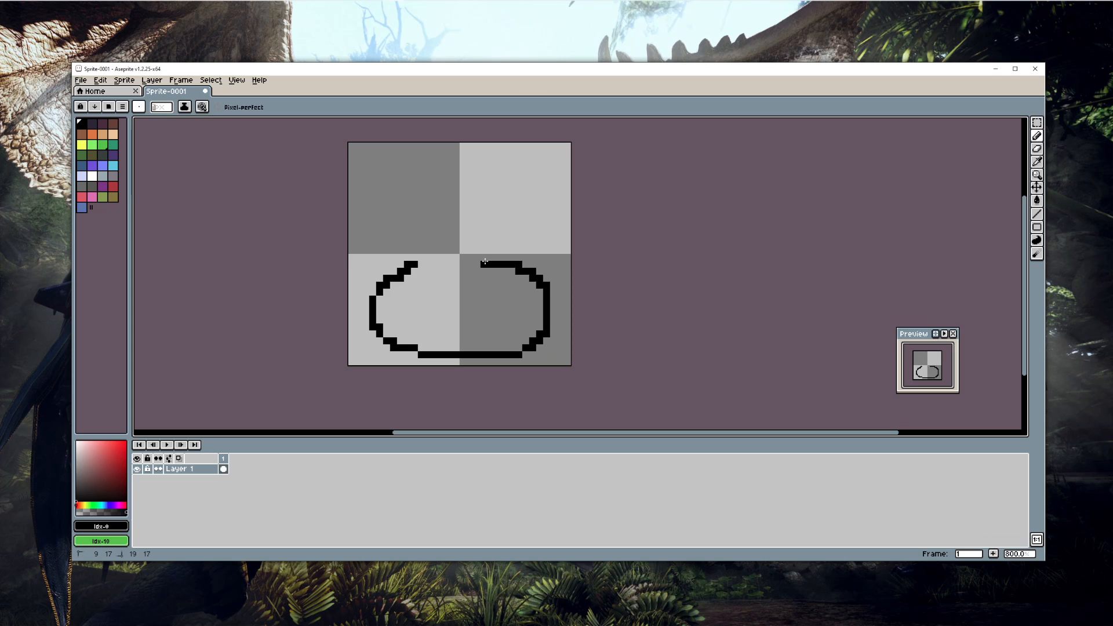
{"action": "left_click_drag", "start_coordinate": [411, 264], "coordinate": [451, 264]}
{"action": "key", "text": "v"}
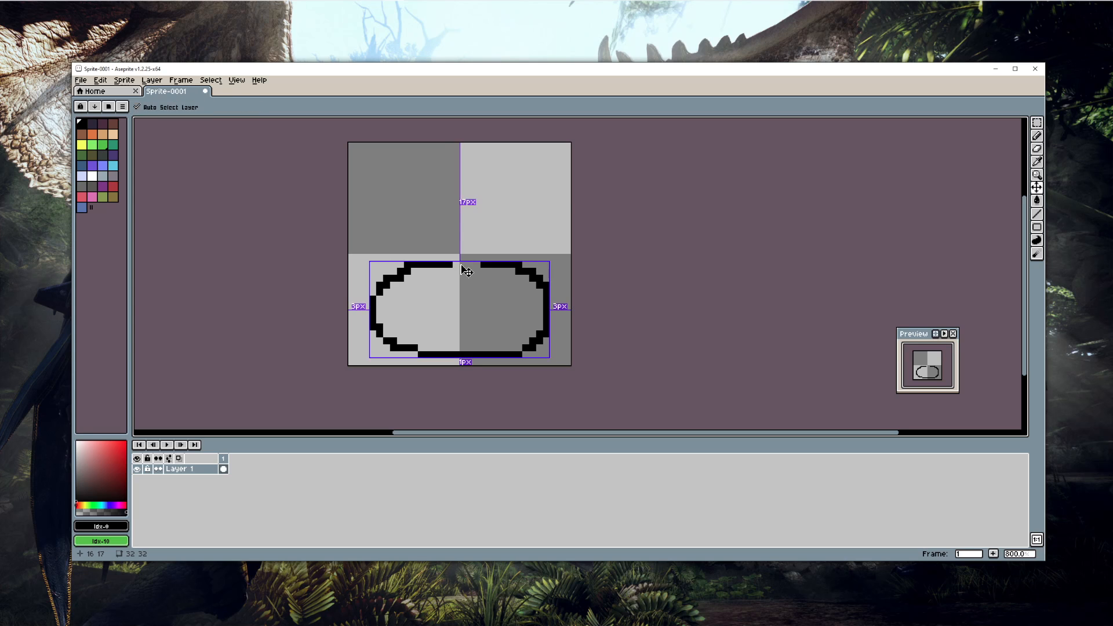
{"action": "left_click_drag", "start_coordinate": [450, 264], "coordinate": [481, 264]}
{"action": "key", "text": "ctrl+z"}
{"action": "key", "text": "ctrl+z"}
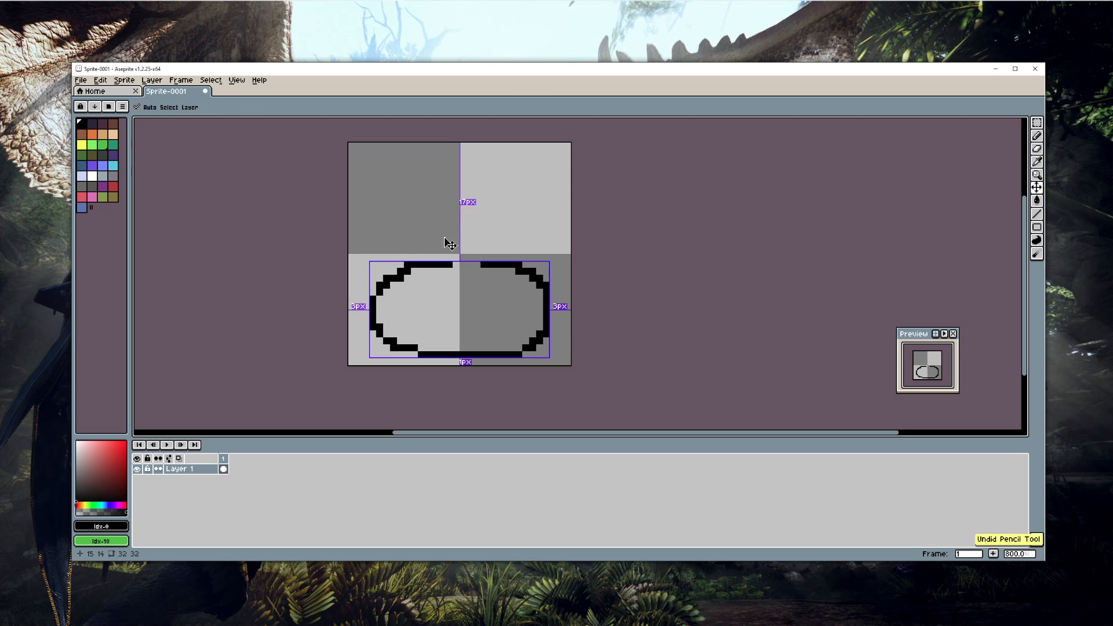
{"action": "key", "text": "ctrl+z"}
{"action": "key", "text": "ctrl+z"}
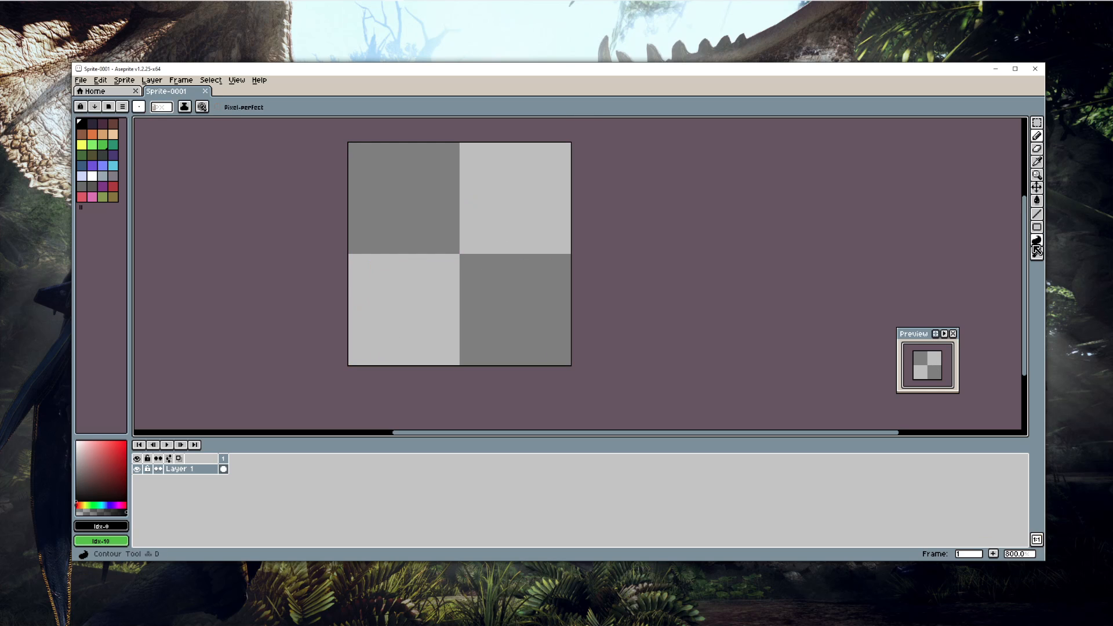
Step: Look through the Contour, Paint Bucket, shape and Pencil tool groups
{"action": "left_click", "coordinate": [1035, 244]}
{"action": "left_click", "coordinate": [1037, 201]}
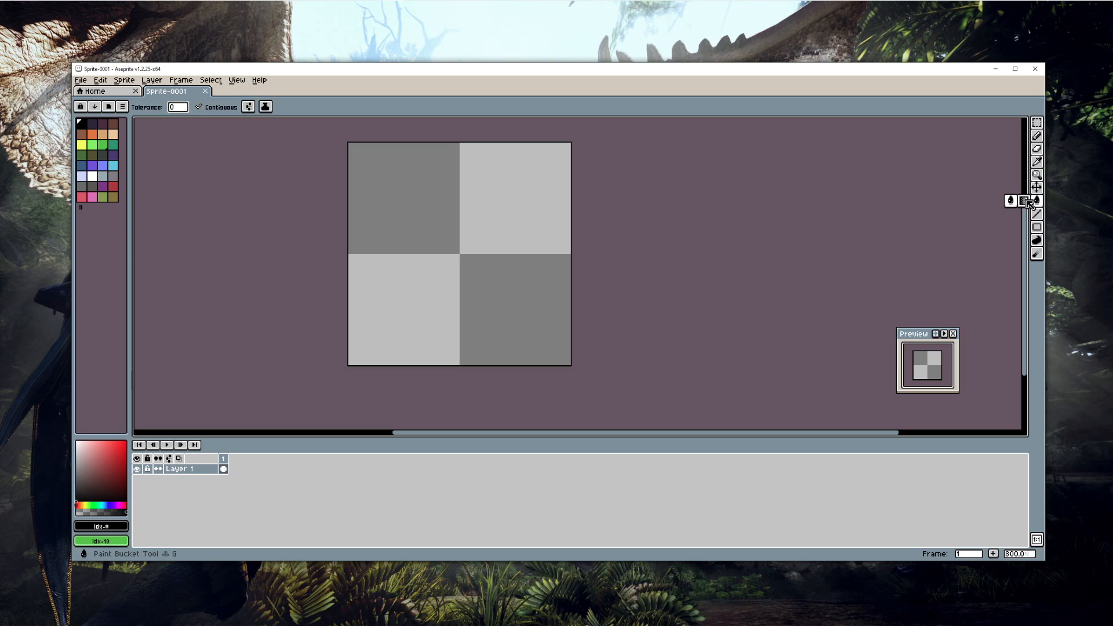
{"action": "left_click", "coordinate": [1037, 227]}
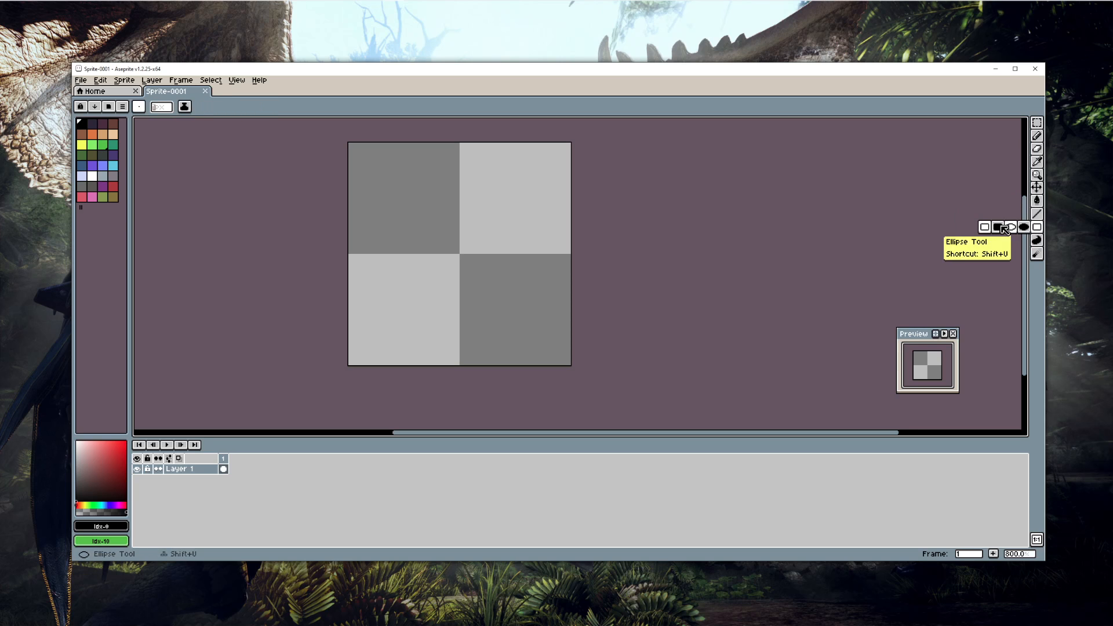
{"action": "left_click", "coordinate": [1036, 138]}
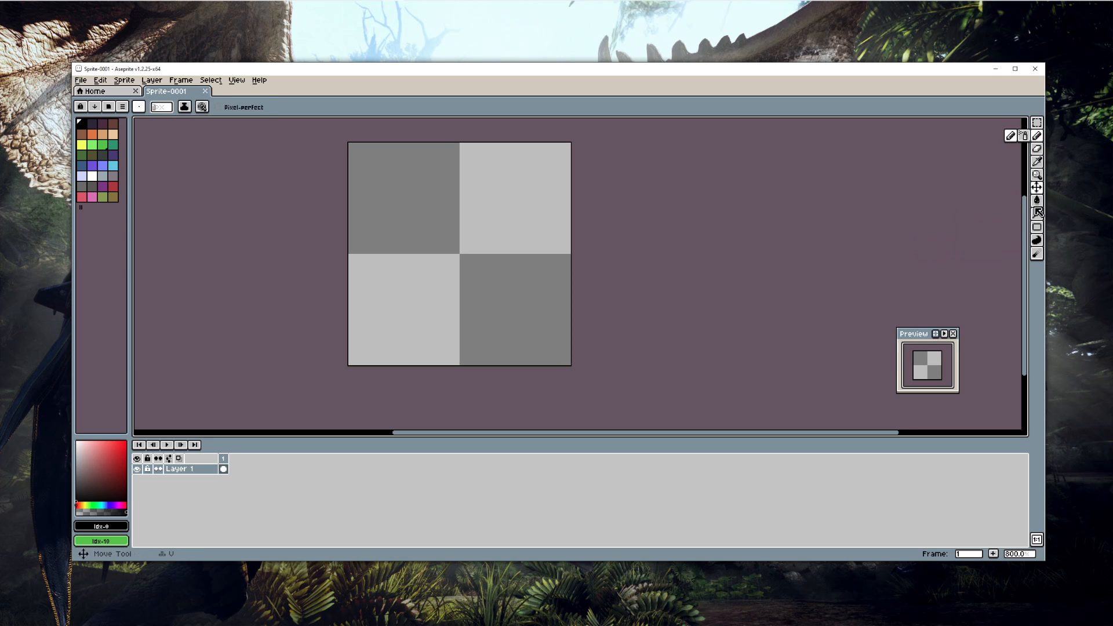
Step: Choose the Filled Ellipse tool and try a filled ellipse in the middle of the sprite, then undo it
{"action": "left_click", "coordinate": [1037, 228]}
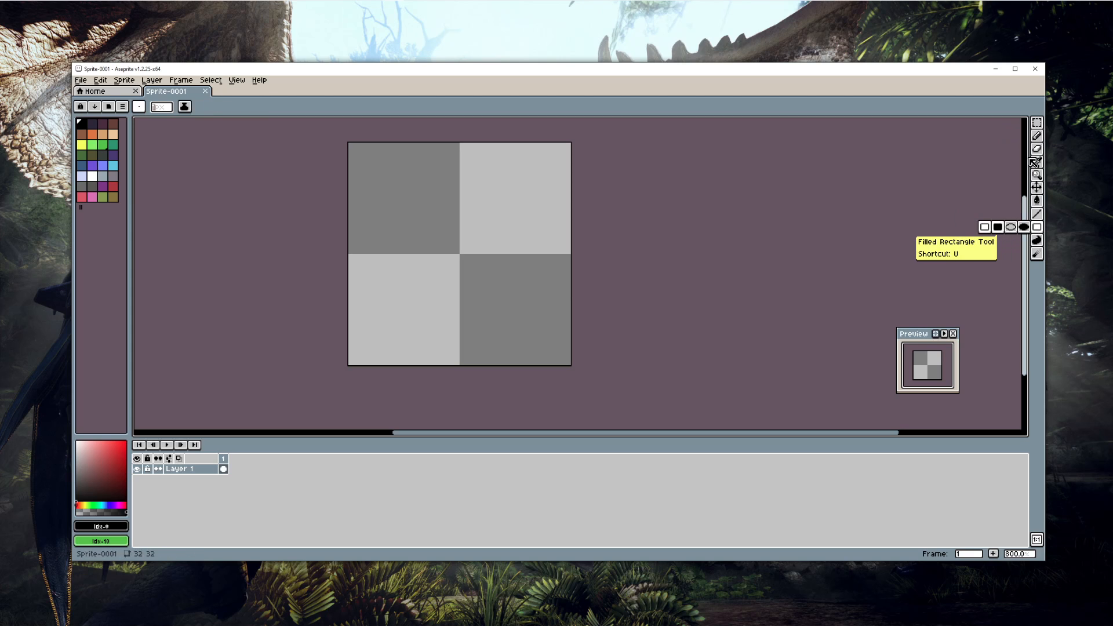
{"action": "left_click", "coordinate": [1024, 228]}
{"action": "mouse_move", "coordinate": [392, 198]}
{"action": "left_mouse_down"}
{"action": "mouse_move", "coordinate": [472, 298]}
{"action": "mouse_move", "coordinate": [536, 330]}
{"action": "left_mouse_up"}
{"action": "key", "text": "ctrl+z"}
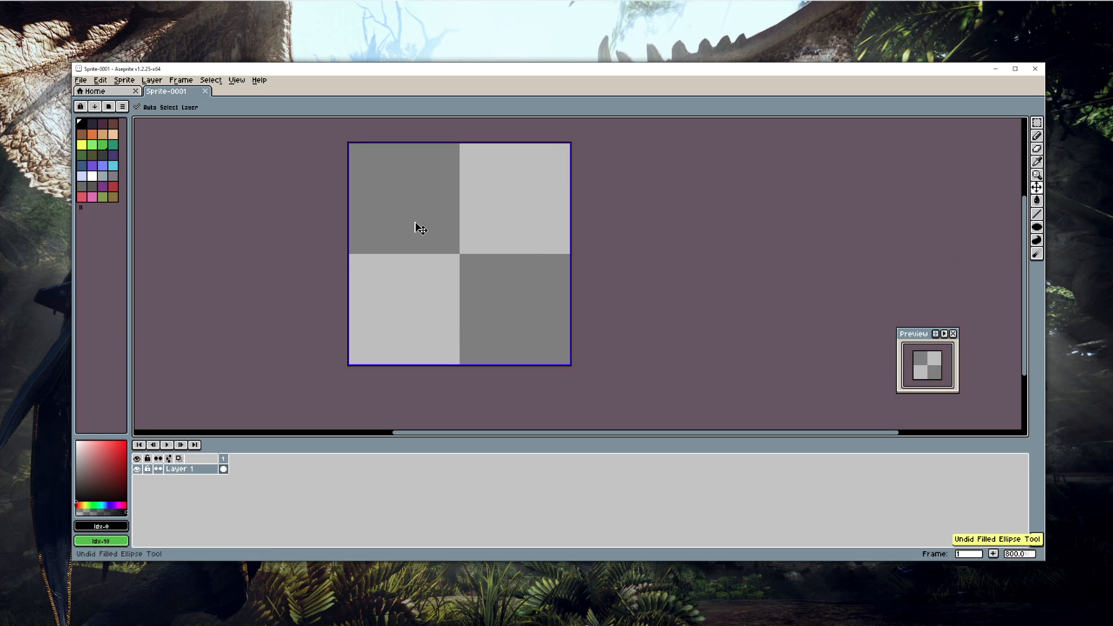
Step: Try a filled circle about 20 pixels wide in the green background color, then undo it
{"action": "left_click_drag", "start_coordinate": [398, 192], "coordinate": [537, 330]}
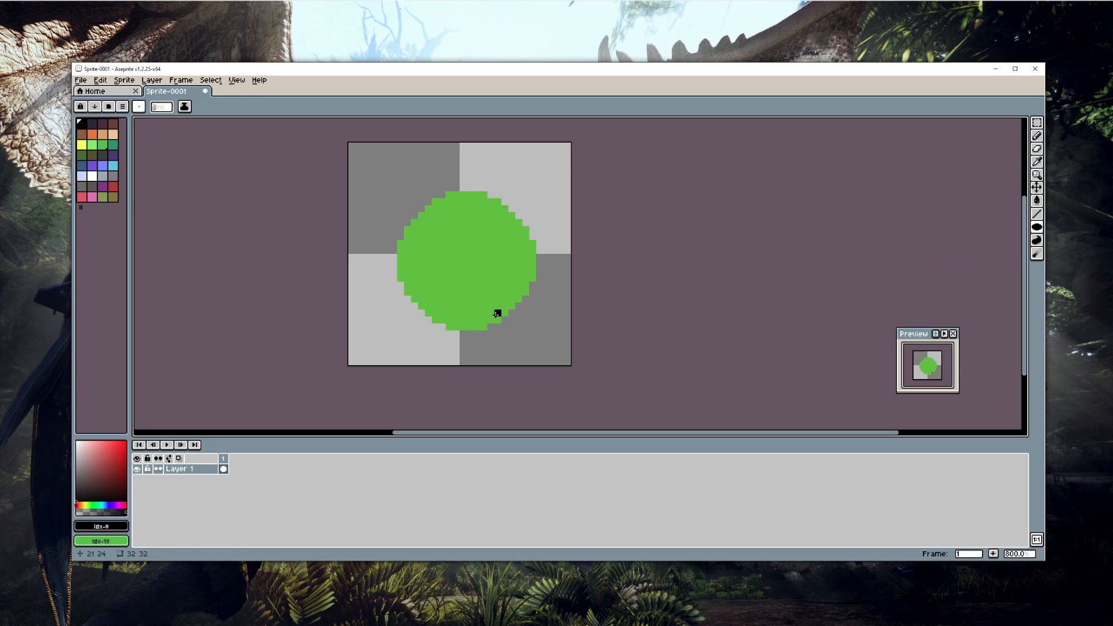
{"action": "key", "text": "ctrl+z"}
{"action": "key", "text": "ctrl+z"}
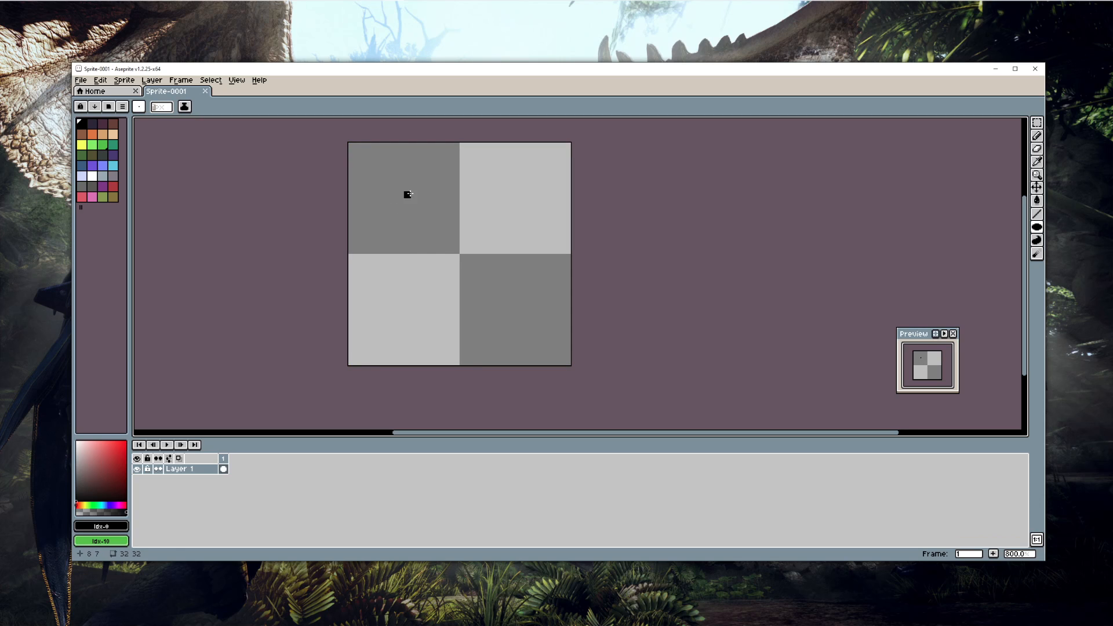
Step: Draw a filled black ellipse about 19 by 20 pixels in the middle of the sprite
{"action": "left_click_drag", "start_coordinate": [400, 194], "coordinate": [522, 326]}
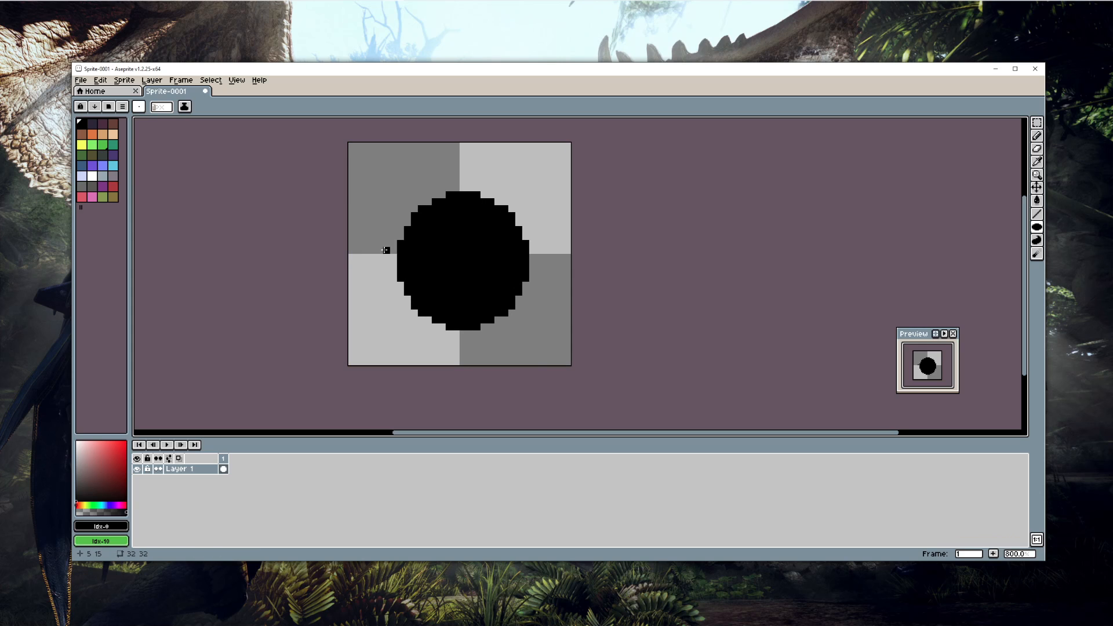
Step: Switch the Filled Ellipse tool's ink to Shading
{"action": "key", "text": "ctrl"}
{"action": "scroll", "coordinate": [419, 232], "scroll_direction": "up", "scroll_amount": 1}
{"action": "scroll", "coordinate": [419, 232], "scroll_direction": "down", "scroll_amount": 1}
{"action": "left_click_drag", "start_coordinate": [422, 203], "coordinate": [477, 218]}
{"action": "scroll", "coordinate": [455, 223], "scroll_direction": "up", "scroll_amount": 1}
{"action": "scroll", "coordinate": [476, 218], "scroll_direction": "down", "scroll_amount": 1}
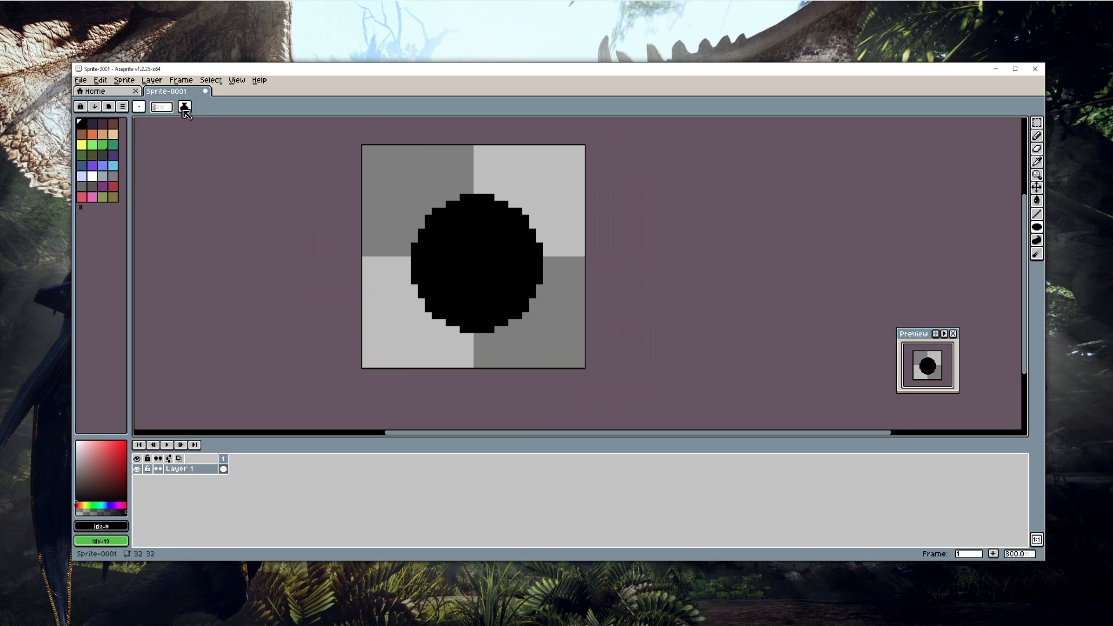
{"action": "left_click", "coordinate": [184, 109]}
{"action": "left_click", "coordinate": [210, 164]}
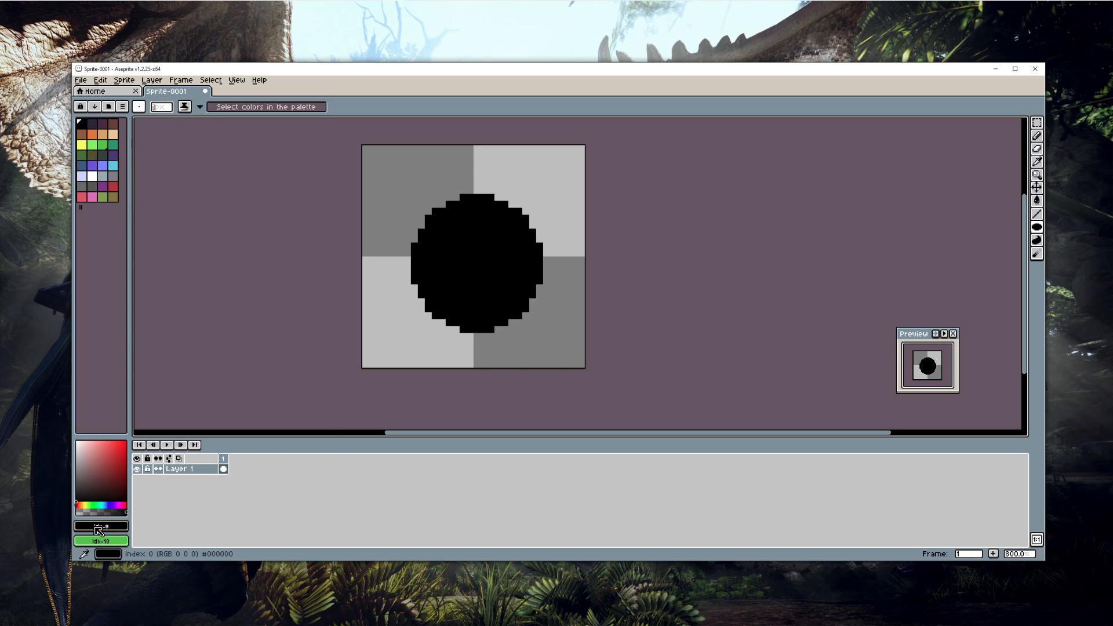
Step: Add four dark grays to the palette, each a little lighter than the last, by raising the black's HSV value
{"action": "left_click", "coordinate": [95, 526]}
{"action": "left_click", "coordinate": [102, 446]}
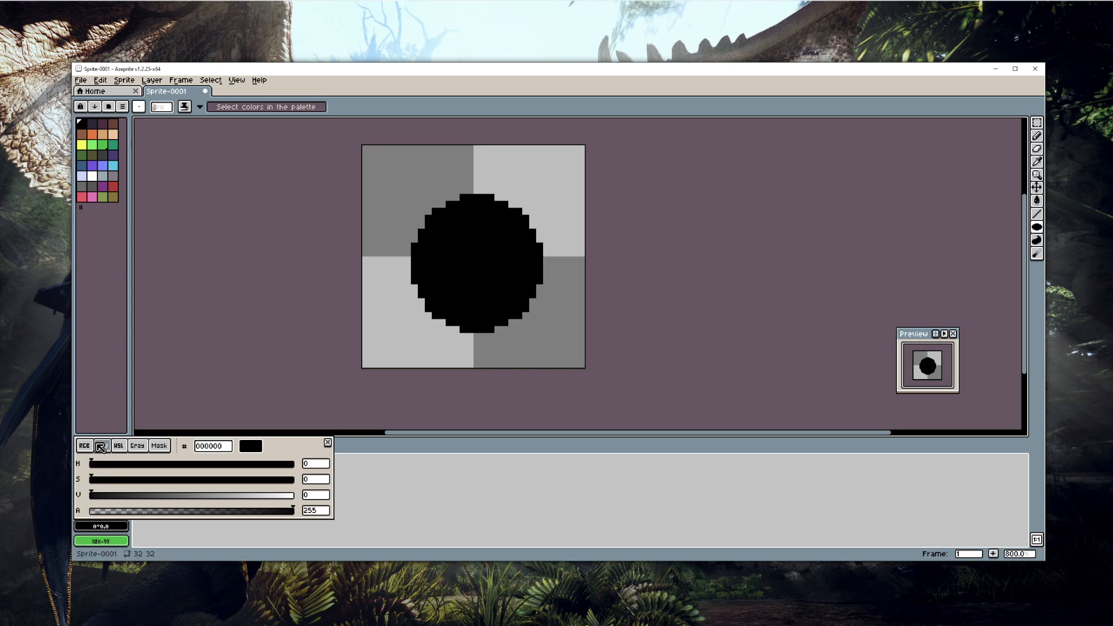
{"action": "left_click_drag", "start_coordinate": [100, 497], "coordinate": [164, 498]}
{"action": "left_click", "coordinate": [123, 525]}
{"action": "left_click", "coordinate": [103, 527]}
{"action": "left_click", "coordinate": [123, 526]}
{"action": "left_click", "coordinate": [100, 526]}
{"action": "left_click", "coordinate": [123, 525]}
{"action": "left_click", "coordinate": [100, 526]}
{"action": "left_click", "coordinate": [124, 526]}
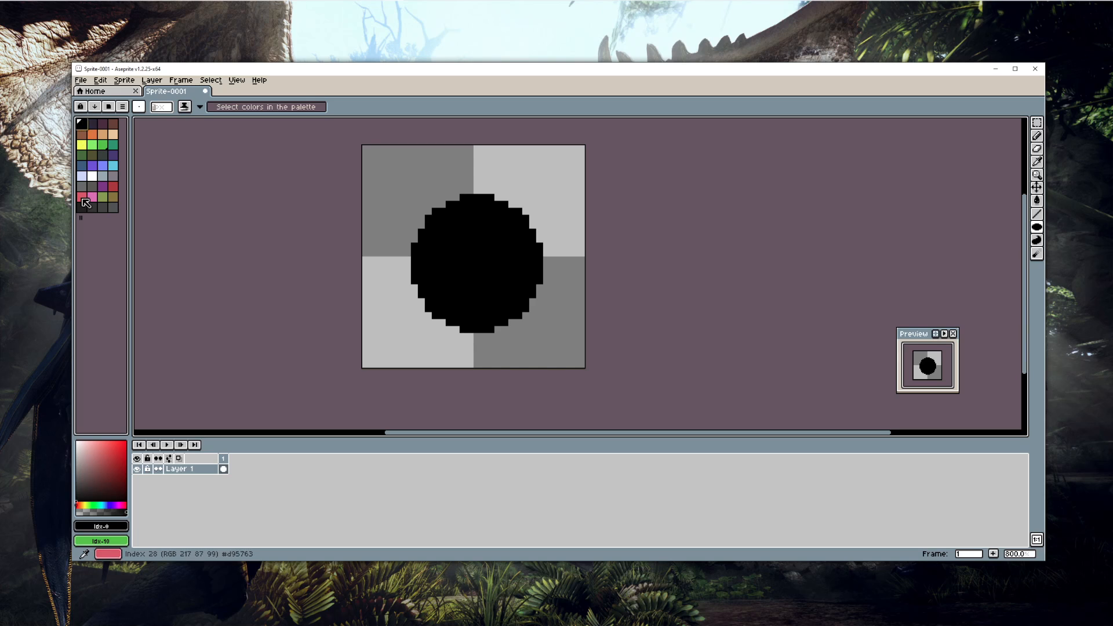
Step: Select the four new grays in the palette as the shading ramp and choose the Pencil tool
{"action": "left_click", "coordinate": [82, 208]}
{"action": "left_click_drag", "start_coordinate": [81, 209], "coordinate": [112, 211]}
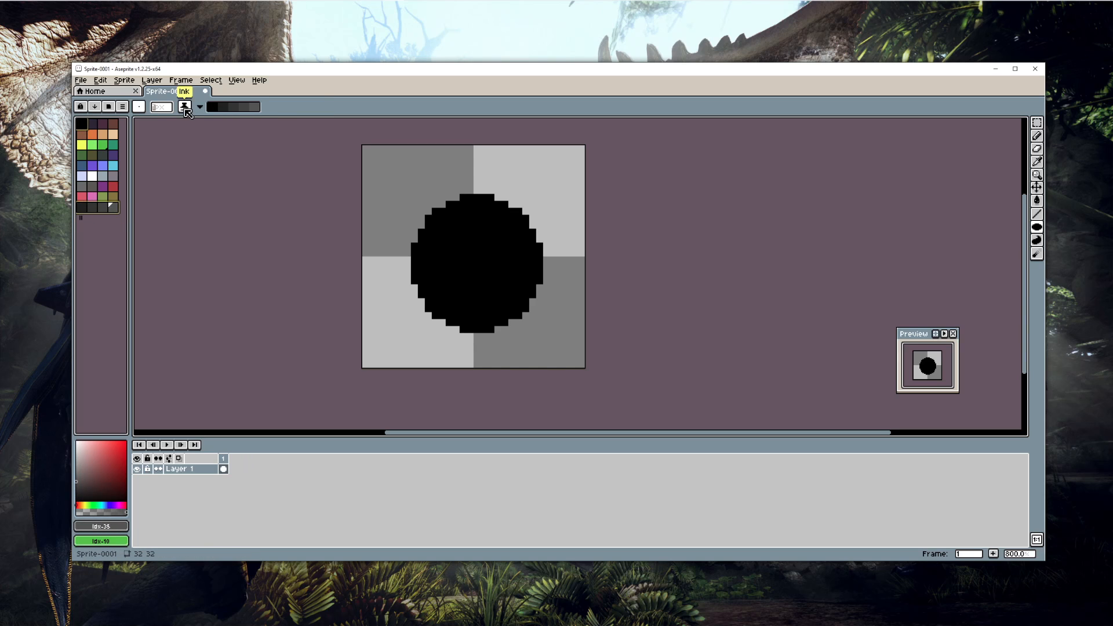
{"action": "left_click", "coordinate": [185, 107]}
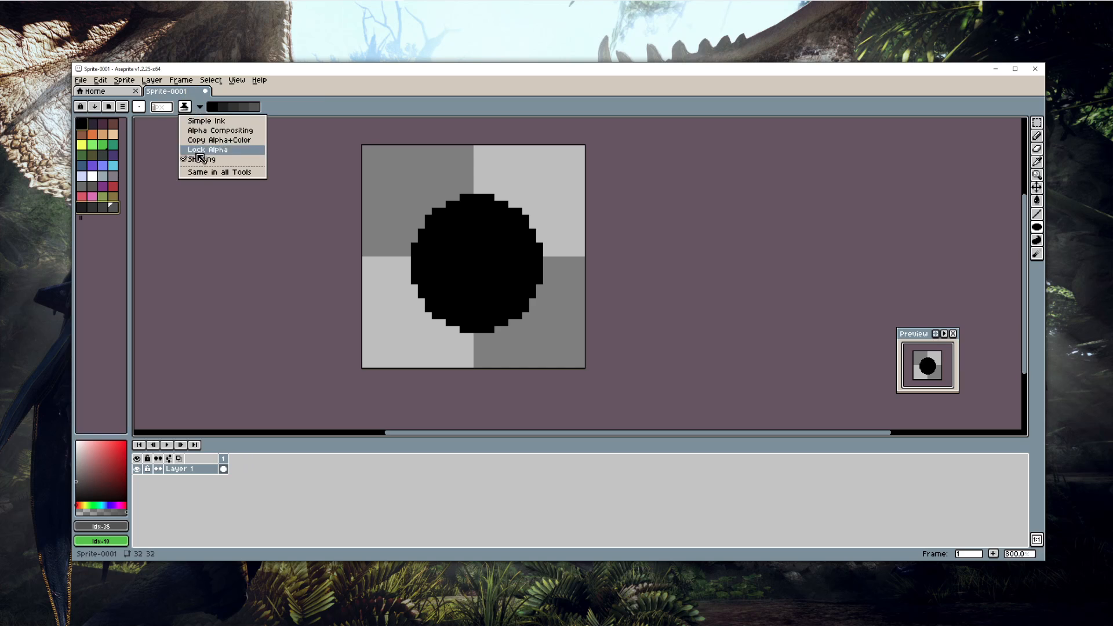
{"action": "left_click", "coordinate": [330, 106]}
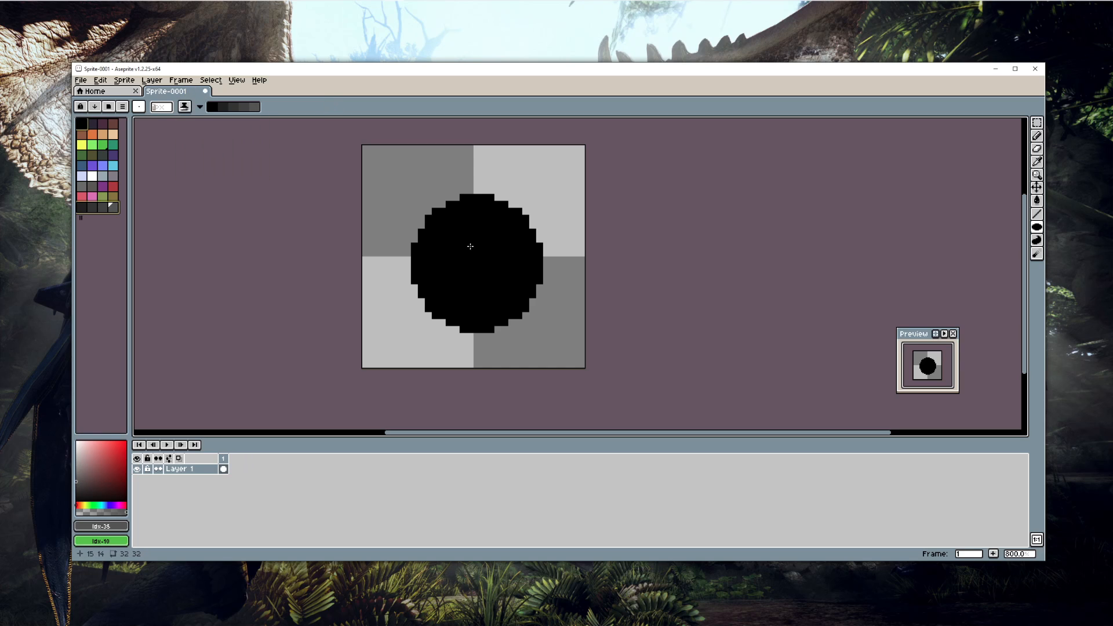
{"action": "left_click", "coordinate": [1037, 136]}
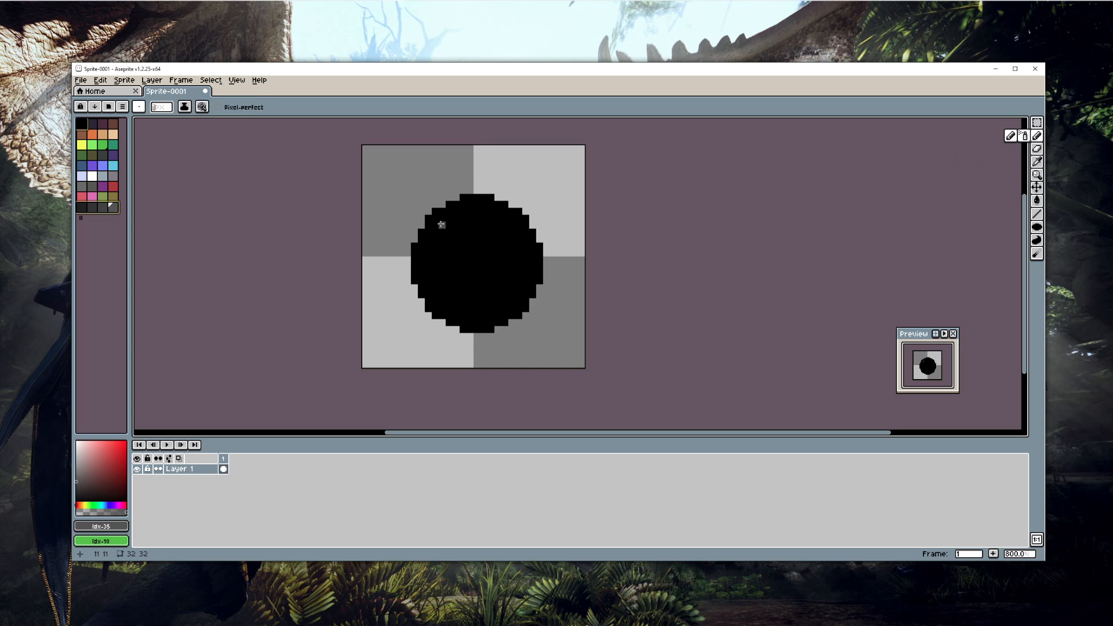
Step: Try dark gray Pencil strokes in a curve along the lower left of the black ball and undo strokes
{"action": "mouse_move", "coordinate": [442, 224]}
{"action": "left_mouse_down"}
{"action": "mouse_move", "coordinate": [464, 279]}
{"action": "mouse_move", "coordinate": [433, 254]}
{"action": "mouse_move", "coordinate": [468, 302]}
{"action": "mouse_move", "coordinate": [520, 309]}
{"action": "left_mouse_up"}
{"action": "key", "text": "ctrl+z"}
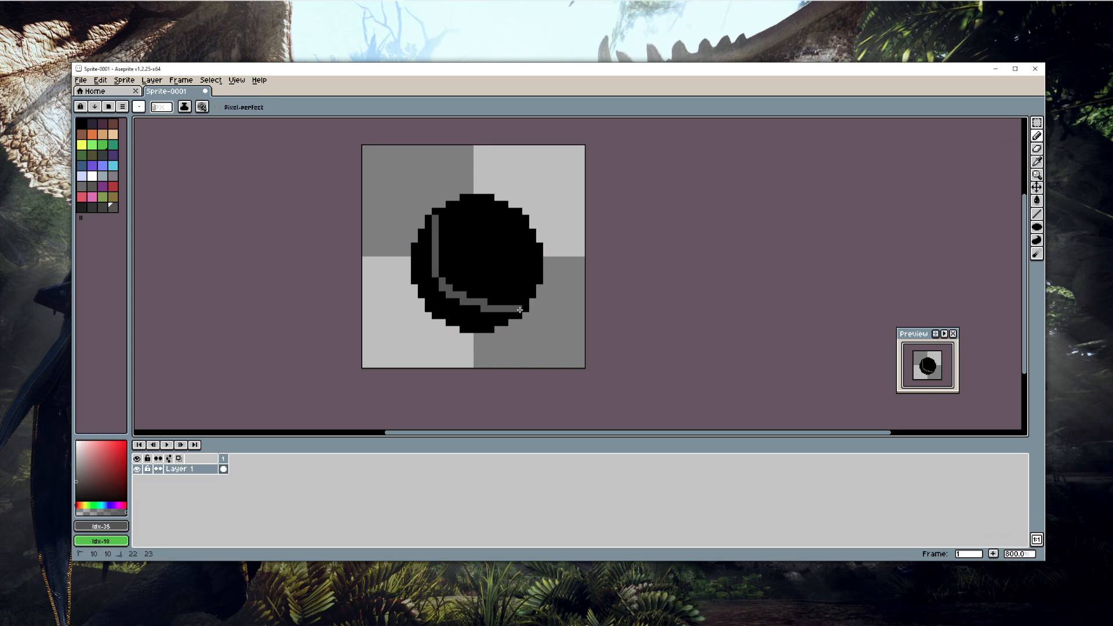
{"action": "mouse_move", "coordinate": [443, 218]}
{"action": "left_mouse_down"}
{"action": "mouse_move", "coordinate": [456, 275]}
{"action": "mouse_move", "coordinate": [498, 296]}
{"action": "mouse_move", "coordinate": [459, 287]}
{"action": "mouse_move", "coordinate": [439, 239]}
{"action": "mouse_move", "coordinate": [449, 209]}
{"action": "mouse_move", "coordinate": [469, 274]}
{"action": "mouse_move", "coordinate": [440, 229]}
{"action": "mouse_move", "coordinate": [449, 276]}
{"action": "mouse_move", "coordinate": [440, 218]}
{"action": "mouse_move", "coordinate": [461, 264]}
{"action": "mouse_move", "coordinate": [455, 218]}
{"action": "mouse_move", "coordinate": [497, 301]}
{"action": "left_mouse_up"}
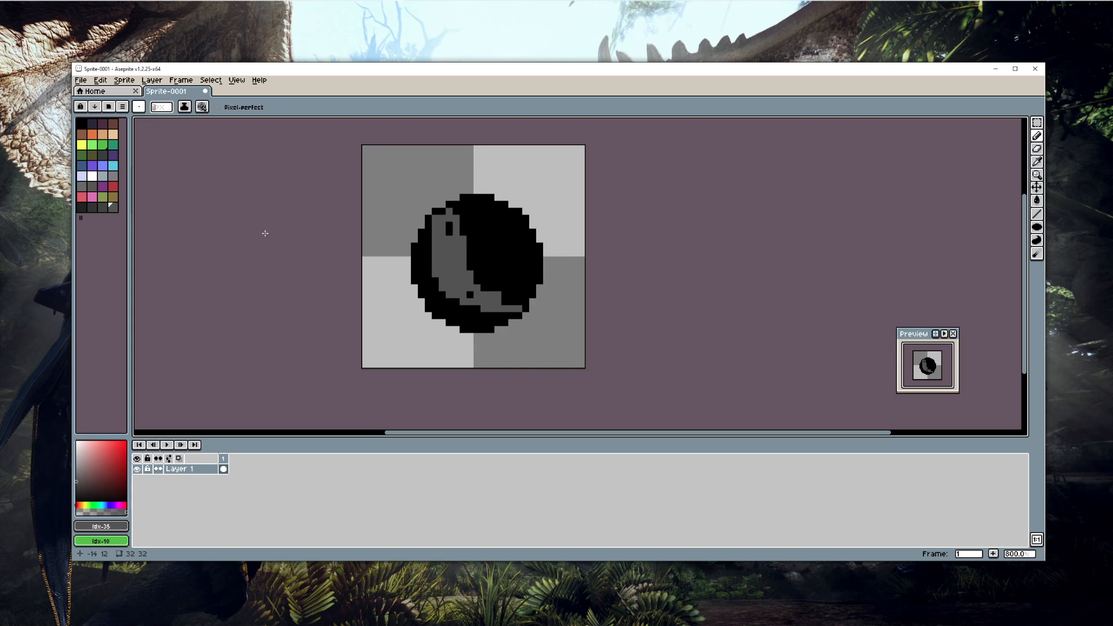
{"action": "key", "text": "ctrl+z"}
Step: Set the Pencil's ink to Shading, try strokes on the ball, and undo all Pencil strokes back to the plain black ball
{"action": "left_click", "coordinate": [184, 106]}
{"action": "left_click", "coordinate": [191, 157]}
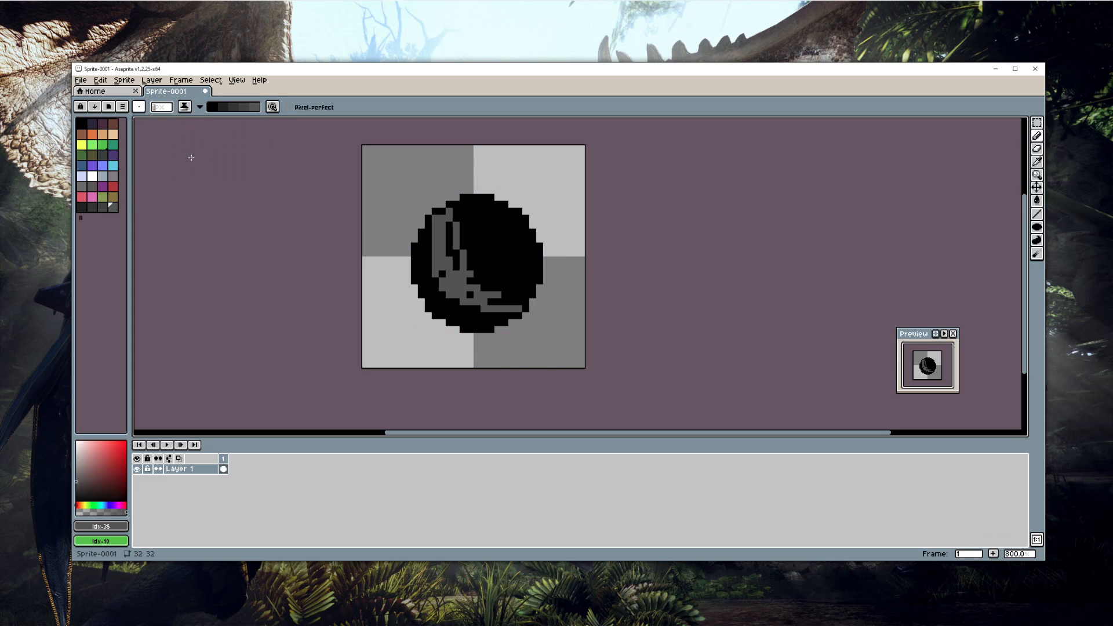
{"action": "mouse_move", "coordinate": [442, 225]}
{"action": "left_mouse_down"}
{"action": "mouse_move", "coordinate": [460, 291]}
{"action": "mouse_move", "coordinate": [439, 227]}
{"action": "mouse_move", "coordinate": [456, 274]}
{"action": "mouse_move", "coordinate": [491, 302]}
{"action": "mouse_move", "coordinate": [430, 230]}
{"action": "mouse_move", "coordinate": [496, 302]}
{"action": "mouse_move", "coordinate": [432, 213]}
{"action": "left_mouse_up"}
{"action": "key", "text": "ctrl+z"}
{"action": "mouse_move", "coordinate": [484, 274]}
{"action": "left_mouse_down"}
{"action": "mouse_move", "coordinate": [463, 241]}
{"action": "mouse_move", "coordinate": [496, 296]}
{"action": "mouse_move", "coordinate": [464, 198]}
{"action": "mouse_move", "coordinate": [504, 254]}
{"action": "left_mouse_up"}
{"action": "key", "text": "ctrl+z"}
{"action": "key", "text": "ctrl+z"}
{"action": "key", "text": "ctrl+z"}
{"action": "key", "text": "ctrl+z"}
{"action": "key", "text": "ctrl+z"}
{"action": "key", "text": "ctrl+z"}
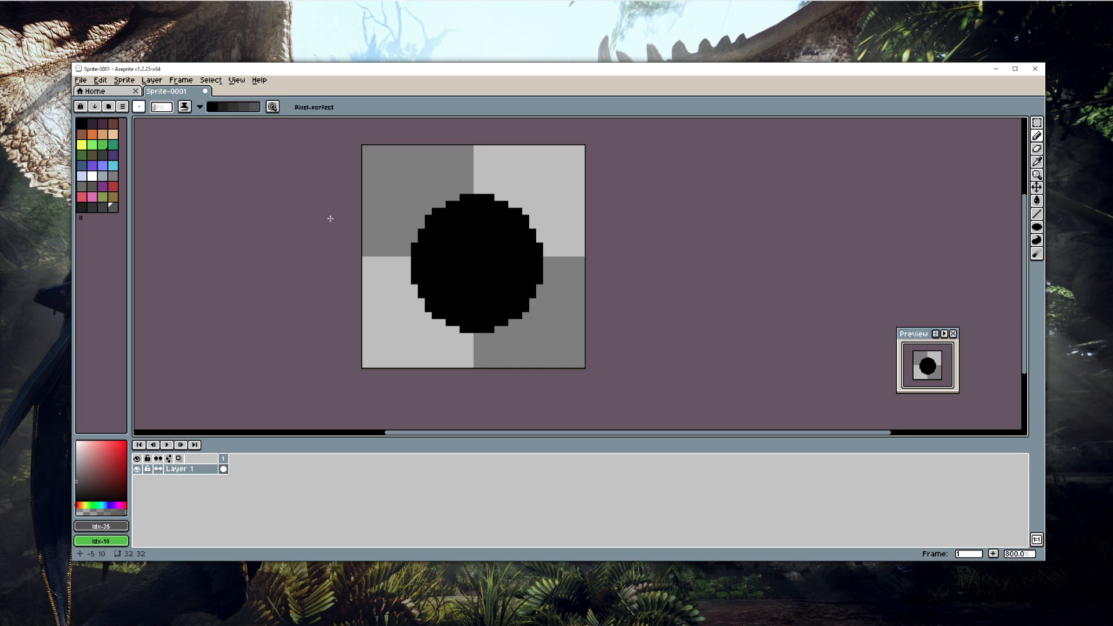
Step: Shade the ball one gray lighter with the Pencil, leaving a black crescent along its lower-left edge
{"action": "mouse_move", "coordinate": [443, 206]}
{"action": "left_mouse_down"}
{"action": "mouse_move", "coordinate": [442, 272]}
{"action": "mouse_move", "coordinate": [459, 298]}
{"action": "mouse_move", "coordinate": [520, 315]}
{"action": "left_mouse_up"}
{"action": "mouse_move", "coordinate": [447, 208]}
{"action": "left_mouse_down"}
{"action": "mouse_move", "coordinate": [440, 257]}
{"action": "mouse_move", "coordinate": [453, 287]}
{"action": "mouse_move", "coordinate": [485, 306]}
{"action": "mouse_move", "coordinate": [444, 222]}
{"action": "mouse_move", "coordinate": [461, 203]}
{"action": "mouse_move", "coordinate": [455, 235]}
{"action": "mouse_move", "coordinate": [452, 205]}
{"action": "mouse_move", "coordinate": [445, 257]}
{"action": "mouse_move", "coordinate": [458, 235]}
{"action": "mouse_move", "coordinate": [451, 274]}
{"action": "mouse_move", "coordinate": [477, 297]}
{"action": "mouse_move", "coordinate": [458, 291]}
{"action": "mouse_move", "coordinate": [524, 306]}
{"action": "mouse_move", "coordinate": [544, 244]}
{"action": "left_mouse_up"}
{"action": "key", "text": "ctrl+z"}
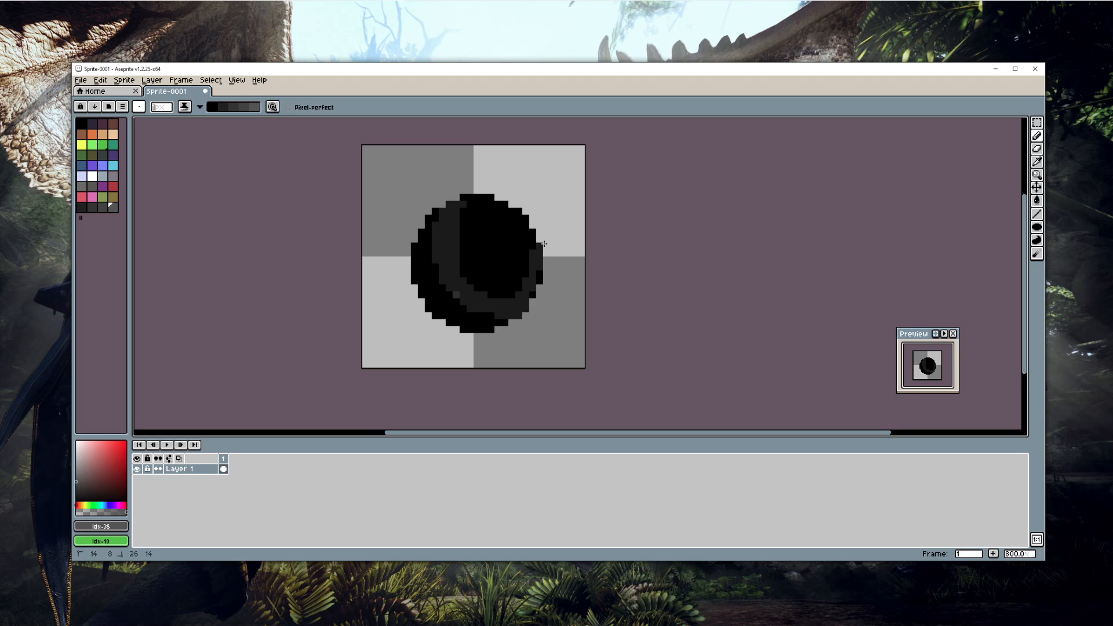
{"action": "mouse_move", "coordinate": [515, 301]}
{"action": "left_mouse_down"}
{"action": "mouse_move", "coordinate": [529, 242]}
{"action": "mouse_move", "coordinate": [533, 295]}
{"action": "mouse_move", "coordinate": [542, 281]}
{"action": "mouse_move", "coordinate": [510, 295]}
{"action": "mouse_move", "coordinate": [504, 279]}
{"action": "mouse_move", "coordinate": [499, 297]}
{"action": "mouse_move", "coordinate": [464, 276]}
{"action": "mouse_move", "coordinate": [477, 275]}
{"action": "mouse_move", "coordinate": [456, 235]}
{"action": "mouse_move", "coordinate": [462, 215]}
{"action": "mouse_move", "coordinate": [475, 220]}
{"action": "mouse_move", "coordinate": [472, 258]}
{"action": "mouse_move", "coordinate": [470, 210]}
{"action": "mouse_move", "coordinate": [482, 196]}
{"action": "mouse_move", "coordinate": [497, 215]}
{"action": "mouse_move", "coordinate": [483, 208]}
{"action": "mouse_move", "coordinate": [480, 198]}
{"action": "mouse_move", "coordinate": [527, 222]}
{"action": "mouse_move", "coordinate": [531, 237]}
{"action": "mouse_move", "coordinate": [479, 212]}
{"action": "mouse_move", "coordinate": [491, 225]}
{"action": "mouse_move", "coordinate": [520, 223]}
{"action": "left_mouse_up"}
{"action": "mouse_move", "coordinate": [502, 277]}
{"action": "left_mouse_down"}
{"action": "mouse_move", "coordinate": [464, 238]}
{"action": "mouse_move", "coordinate": [484, 271]}
{"action": "mouse_move", "coordinate": [479, 259]}
{"action": "mouse_move", "coordinate": [496, 274]}
{"action": "mouse_move", "coordinate": [508, 257]}
{"action": "mouse_move", "coordinate": [481, 231]}
{"action": "mouse_move", "coordinate": [509, 243]}
{"action": "left_mouse_up"}
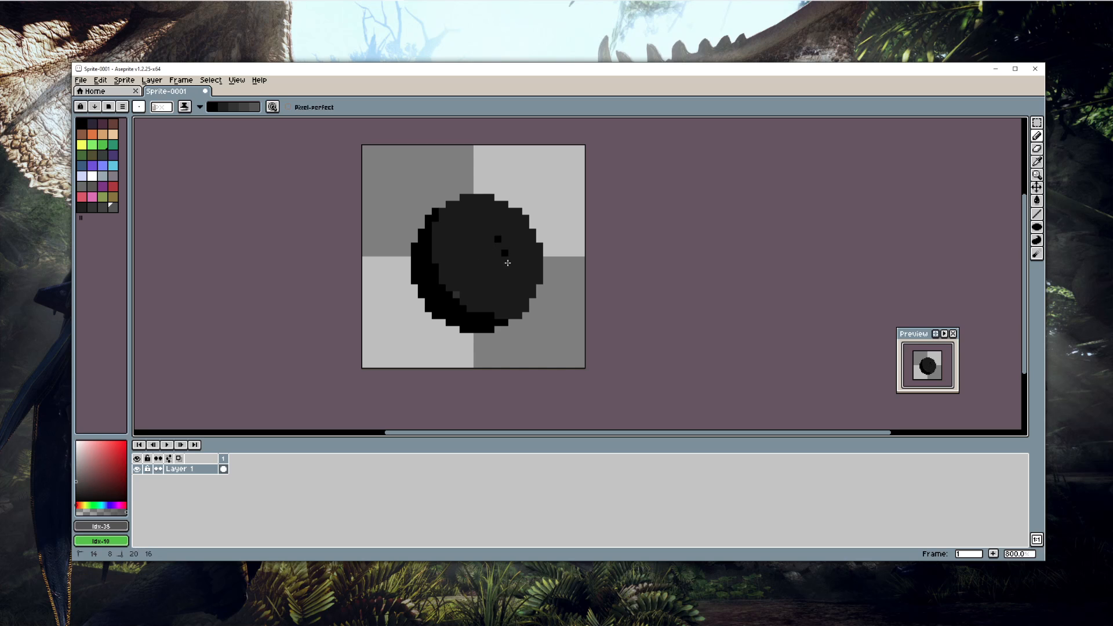
Step: Shade the ball's upper right another gray lighter and add a still lighter highlight along its upper-right edge
{"action": "mouse_move", "coordinate": [461, 202]}
{"action": "left_mouse_down"}
{"action": "mouse_move", "coordinate": [467, 246]}
{"action": "mouse_move", "coordinate": [544, 270]}
{"action": "mouse_move", "coordinate": [500, 251]}
{"action": "mouse_move", "coordinate": [467, 192]}
{"action": "mouse_move", "coordinate": [473, 225]}
{"action": "left_mouse_up"}
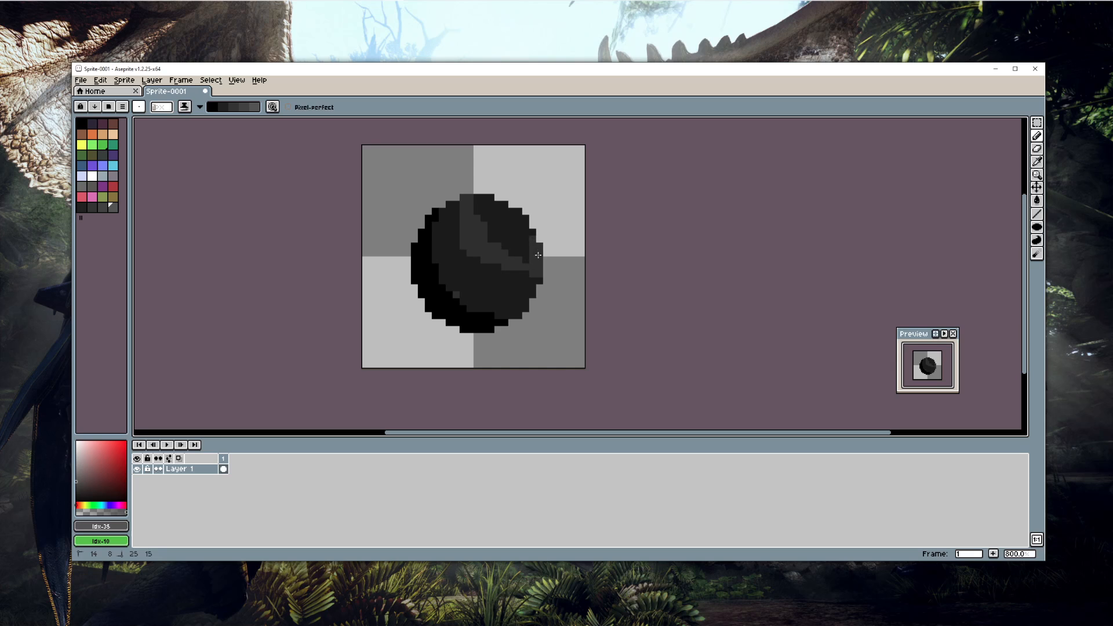
{"action": "mouse_move", "coordinate": [538, 255]}
{"action": "left_mouse_down"}
{"action": "mouse_move", "coordinate": [470, 196]}
{"action": "mouse_move", "coordinate": [531, 234]}
{"action": "mouse_move", "coordinate": [492, 195]}
{"action": "left_mouse_up"}
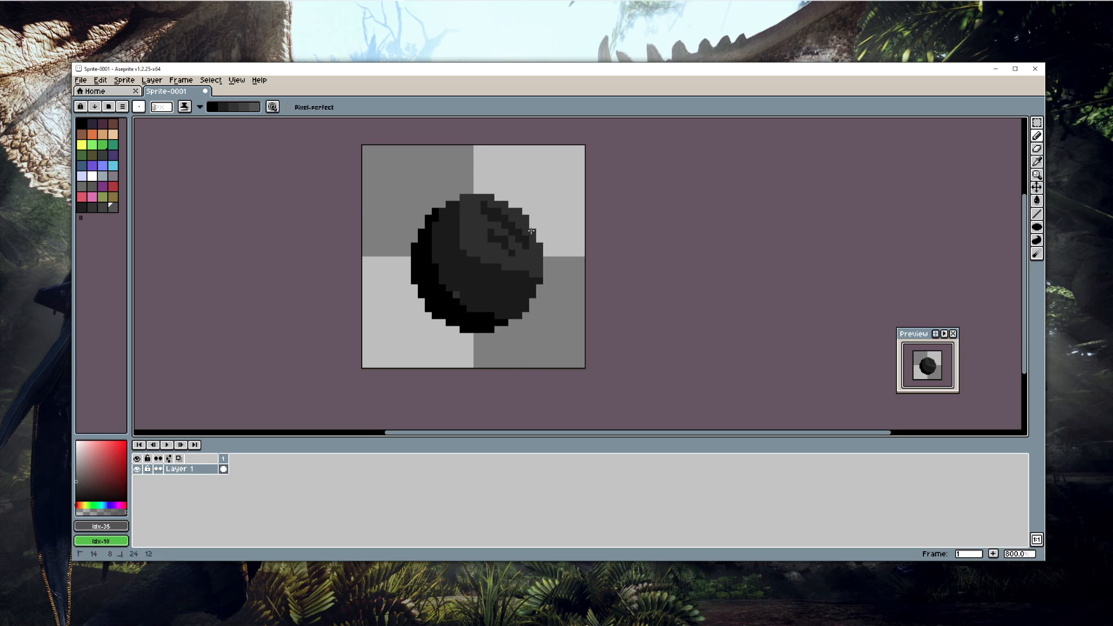
{"action": "left_click_drag", "start_coordinate": [531, 231], "coordinate": [517, 236]}
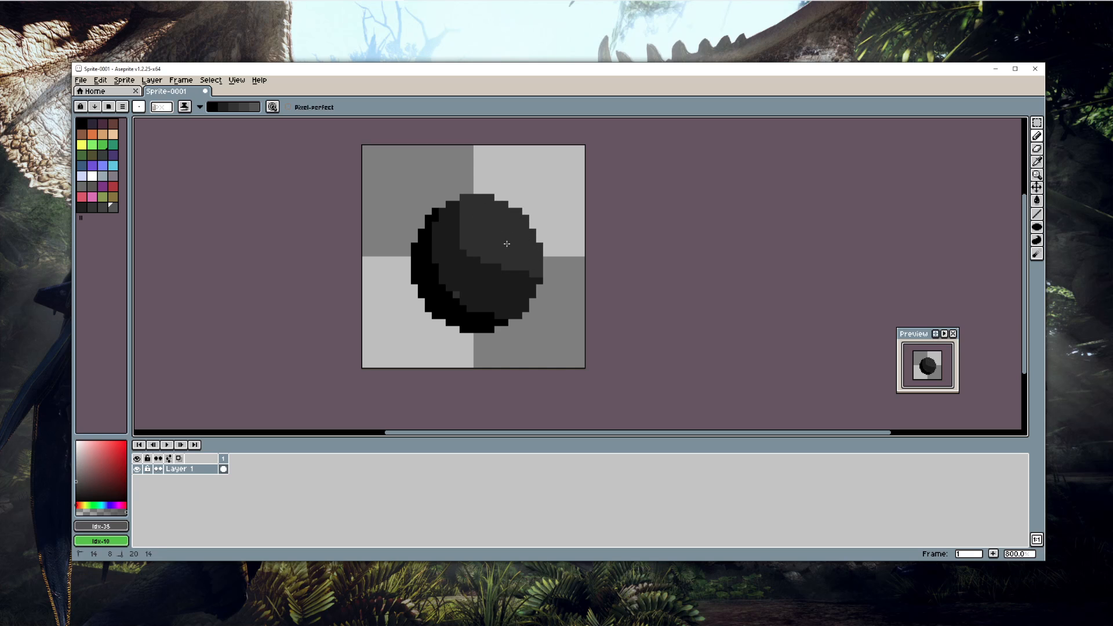
{"action": "mouse_move", "coordinate": [484, 196]}
{"action": "left_mouse_down"}
{"action": "mouse_move", "coordinate": [500, 229]}
{"action": "mouse_move", "coordinate": [537, 232]}
{"action": "mouse_move", "coordinate": [486, 198]}
{"action": "mouse_move", "coordinate": [518, 211]}
{"action": "left_mouse_up"}
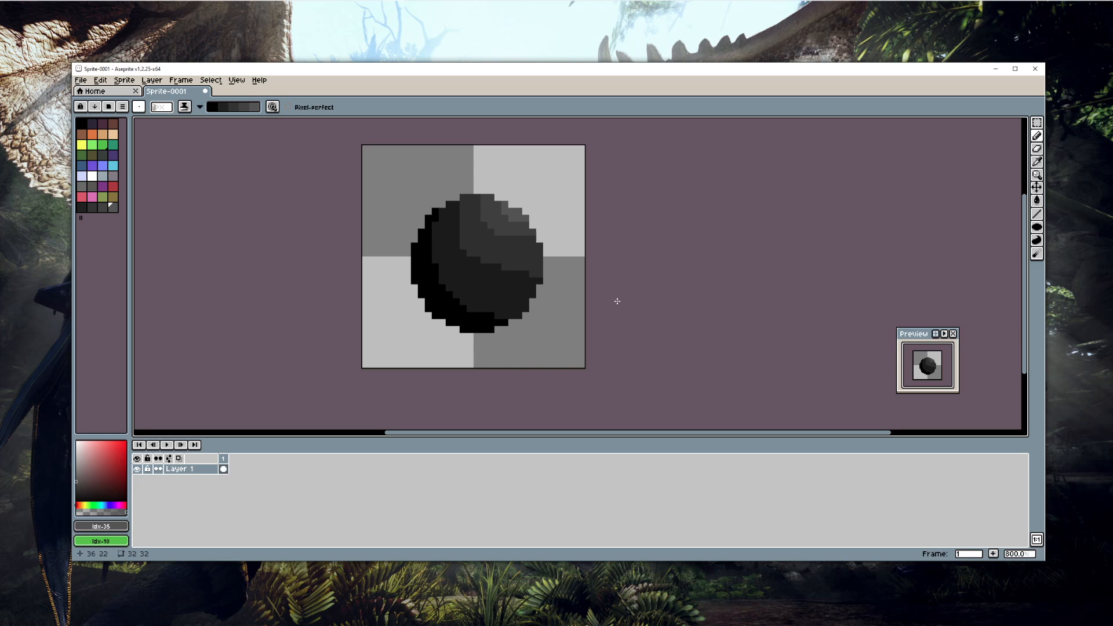
{"action": "scroll", "coordinate": [510, 244], "scroll_direction": "down", "scroll_amount": 2}
{"action": "scroll", "coordinate": [476, 241], "scroll_direction": "up", "scroll_amount": 2}
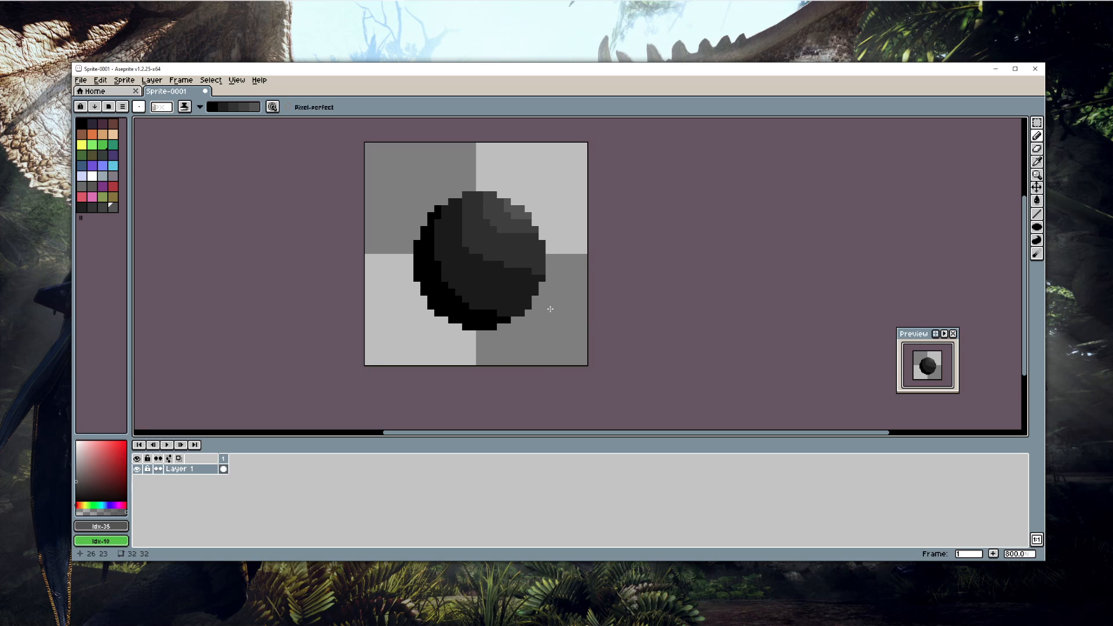
{"action": "left_click", "coordinate": [184, 106]}
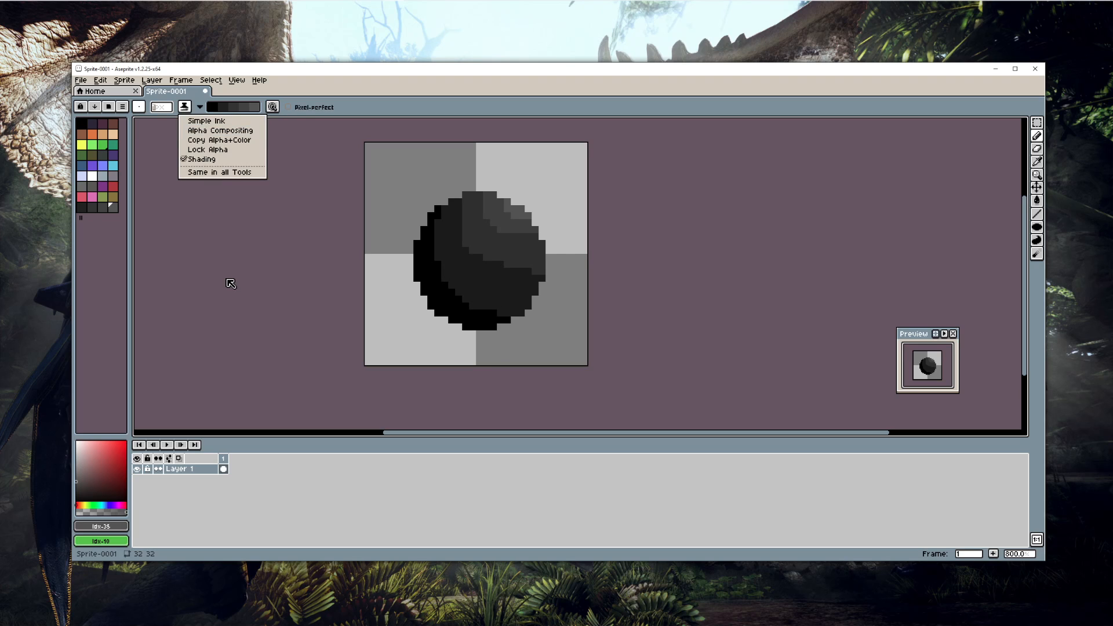
{"action": "left_click", "coordinate": [489, 260]}
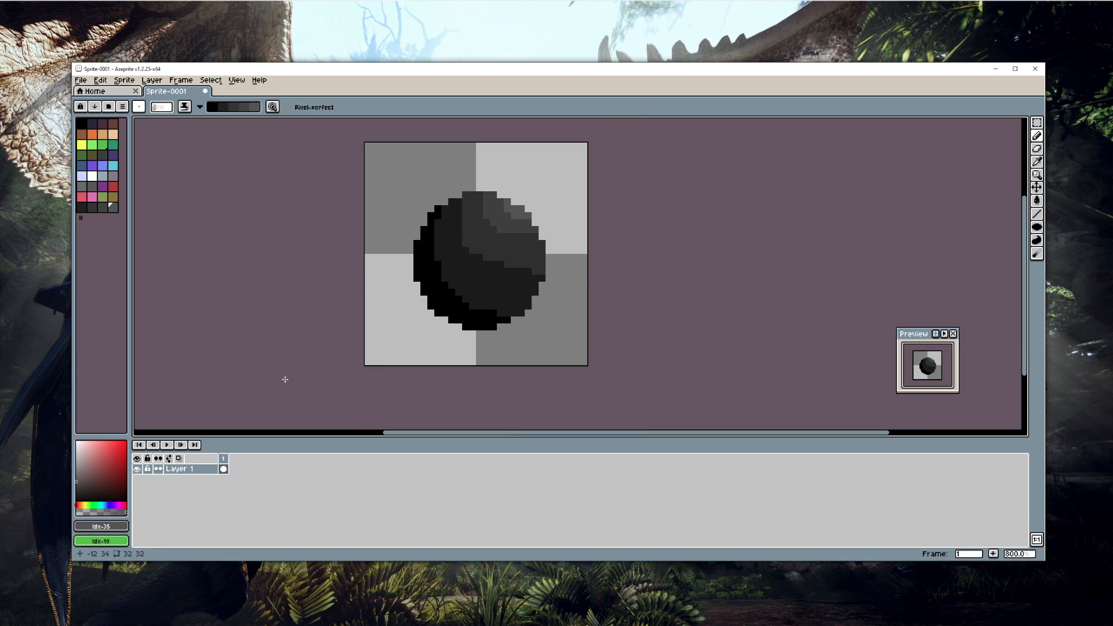
Step: Add a second frame copied from the first and turn on onion skinning
{"action": "right_click", "coordinate": [226, 459]}
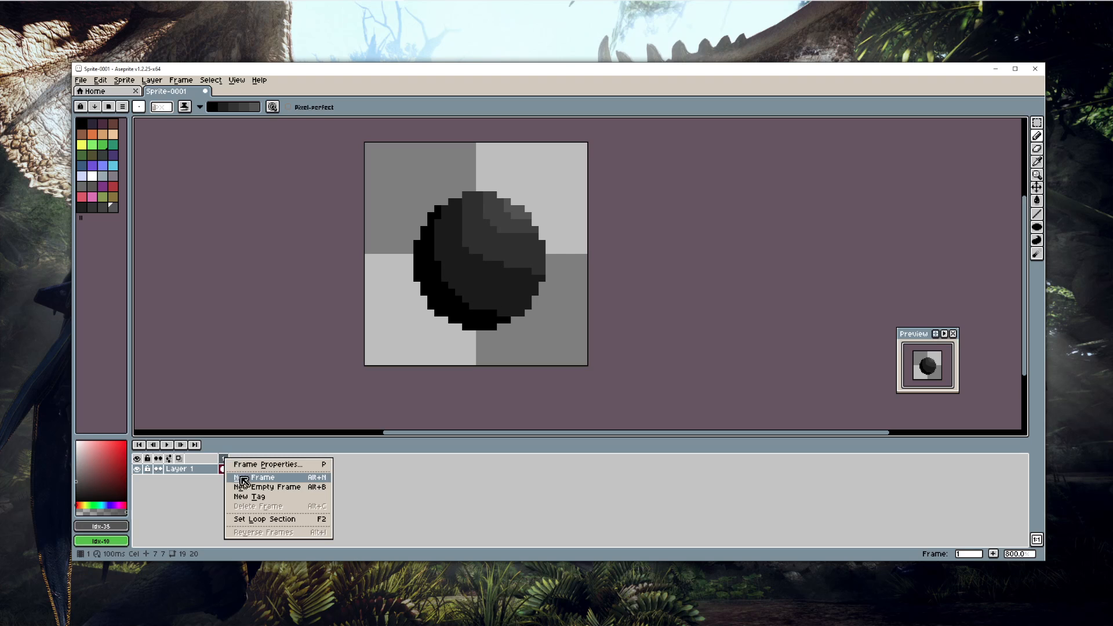
{"action": "left_click", "coordinate": [243, 482]}
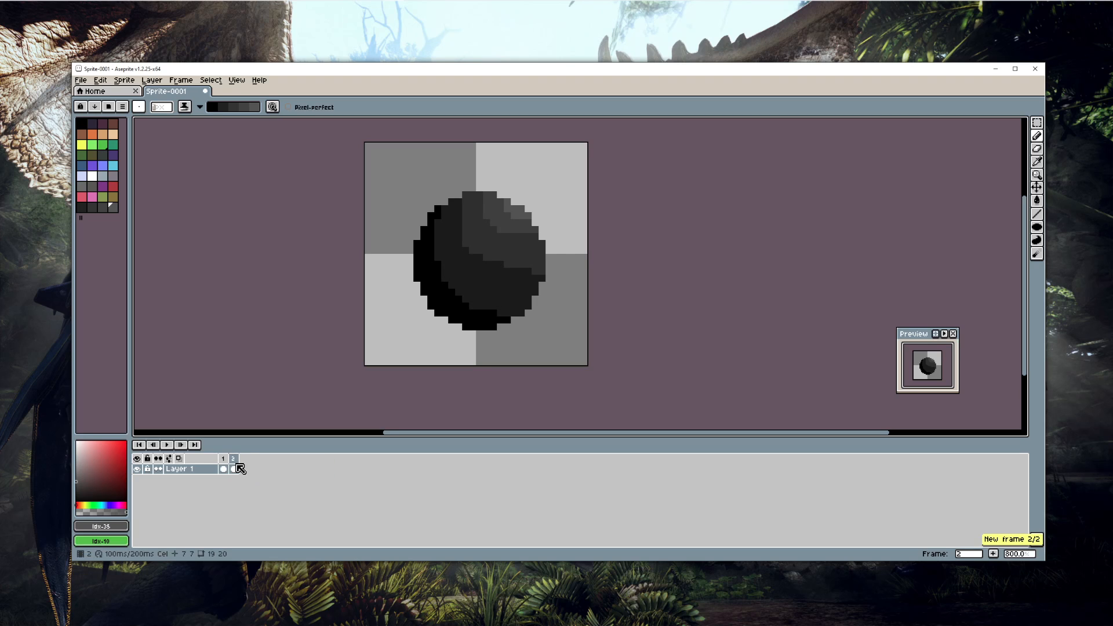
{"action": "left_click", "coordinate": [237, 80]}
{"action": "left_click", "coordinate": [264, 169]}
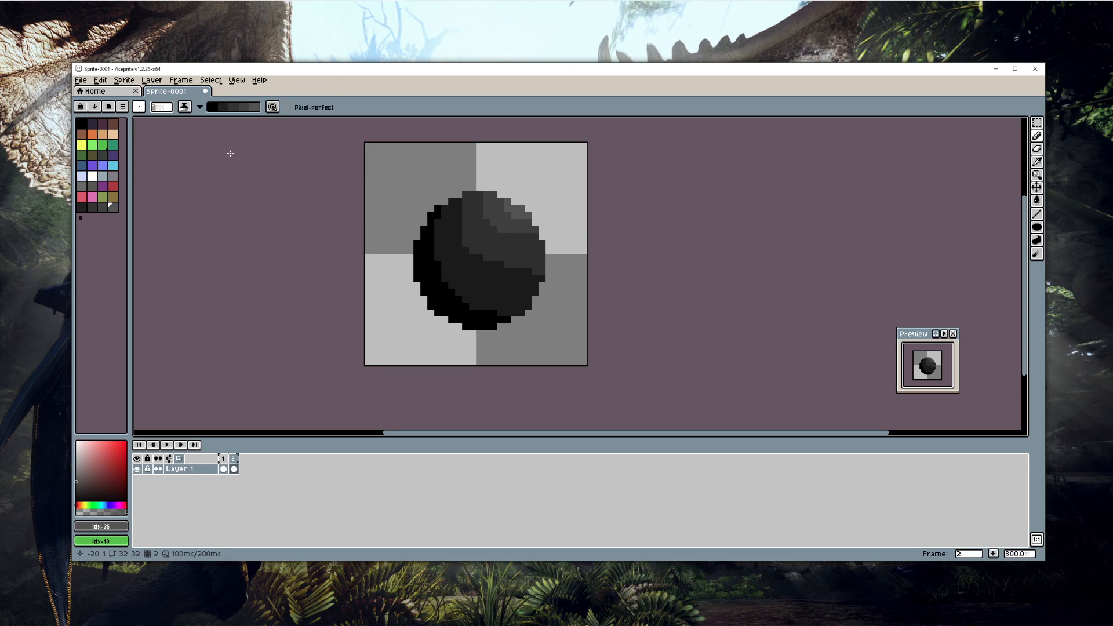
Step: Select the ball in the second frame with a rectangular marquee and squash it from the top to 18 pixels tall
{"action": "key", "text": "w"}
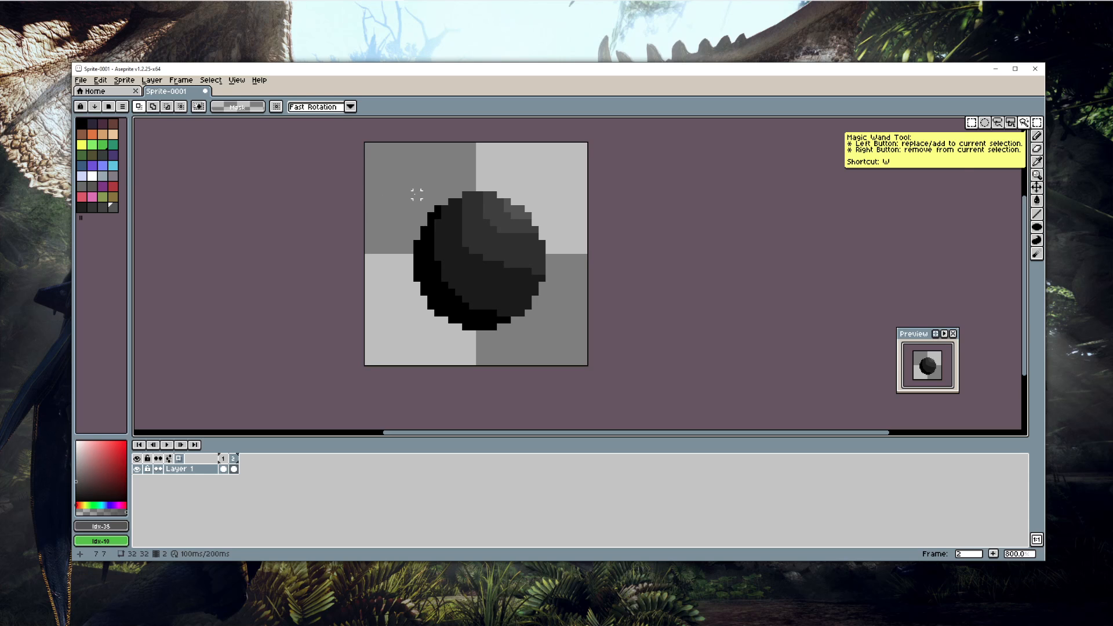
{"action": "left_click_drag", "start_coordinate": [417, 195], "coordinate": [549, 328]}
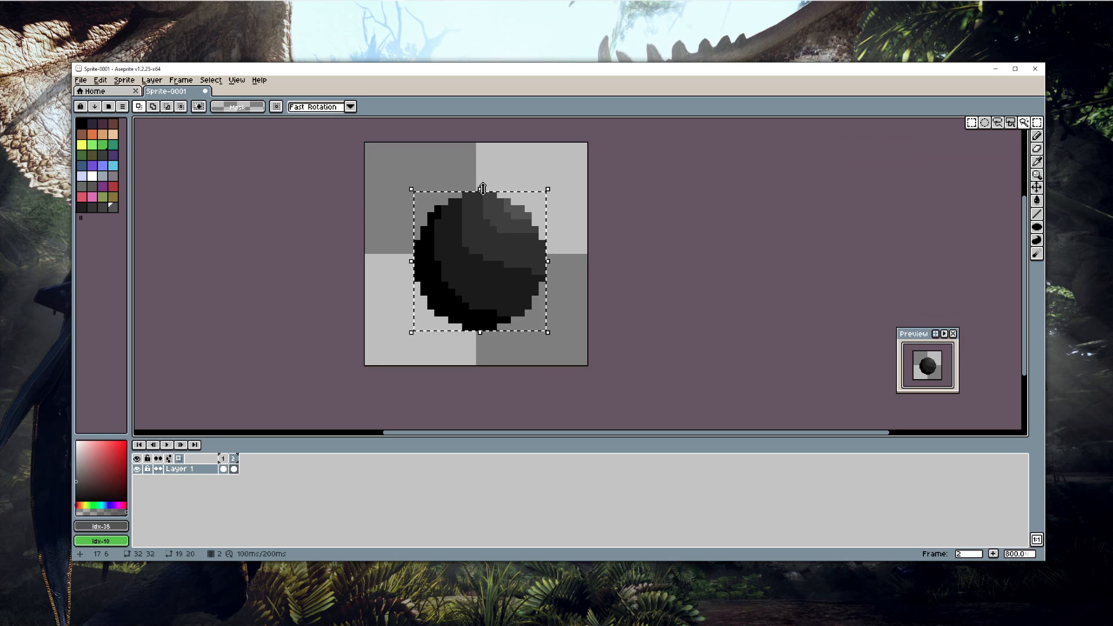
{"action": "left_click_drag", "start_coordinate": [482, 188], "coordinate": [486, 202]}
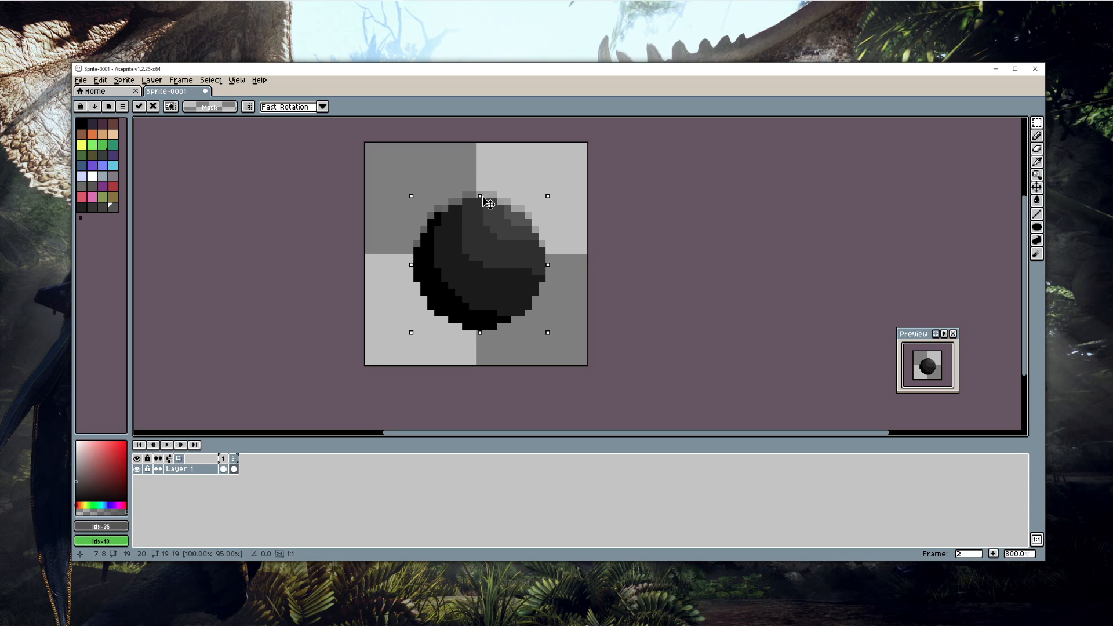
{"action": "left_click_drag", "start_coordinate": [408, 197], "coordinate": [479, 203]}
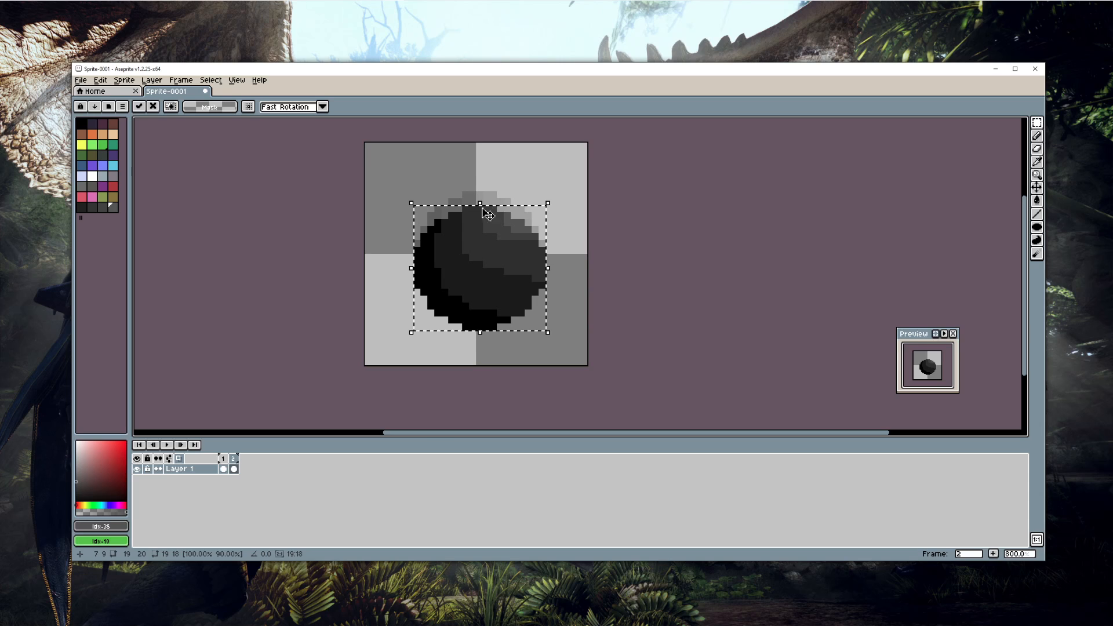
{"action": "key", "text": "Return"}
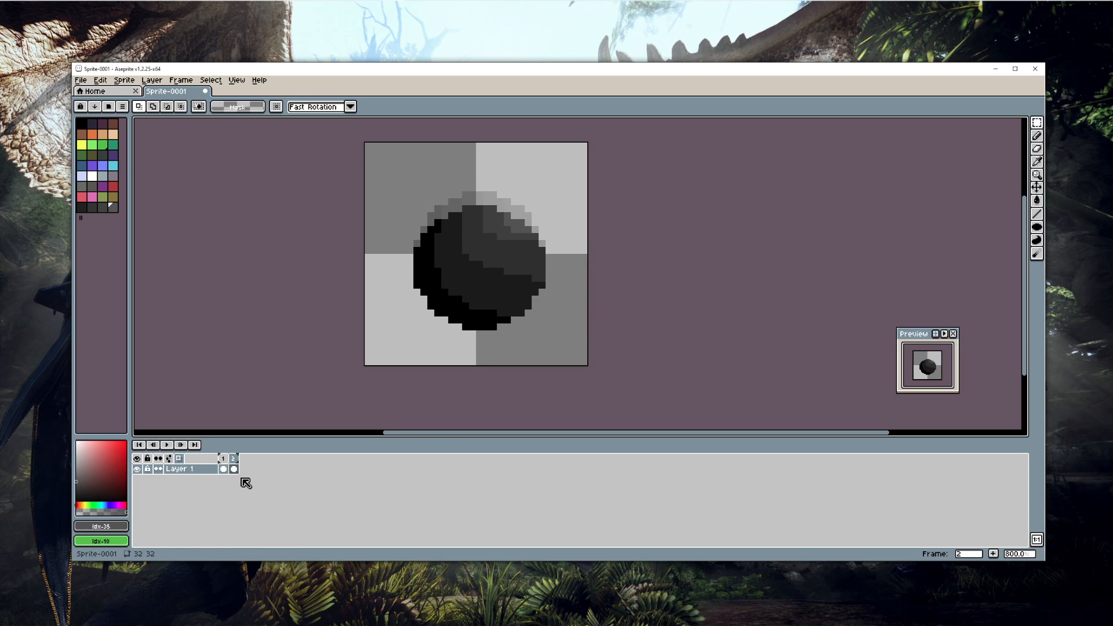
Step: Add a third frame and squash its ball from the top to 16 pixels tall
{"action": "key", "text": "alt+n"}
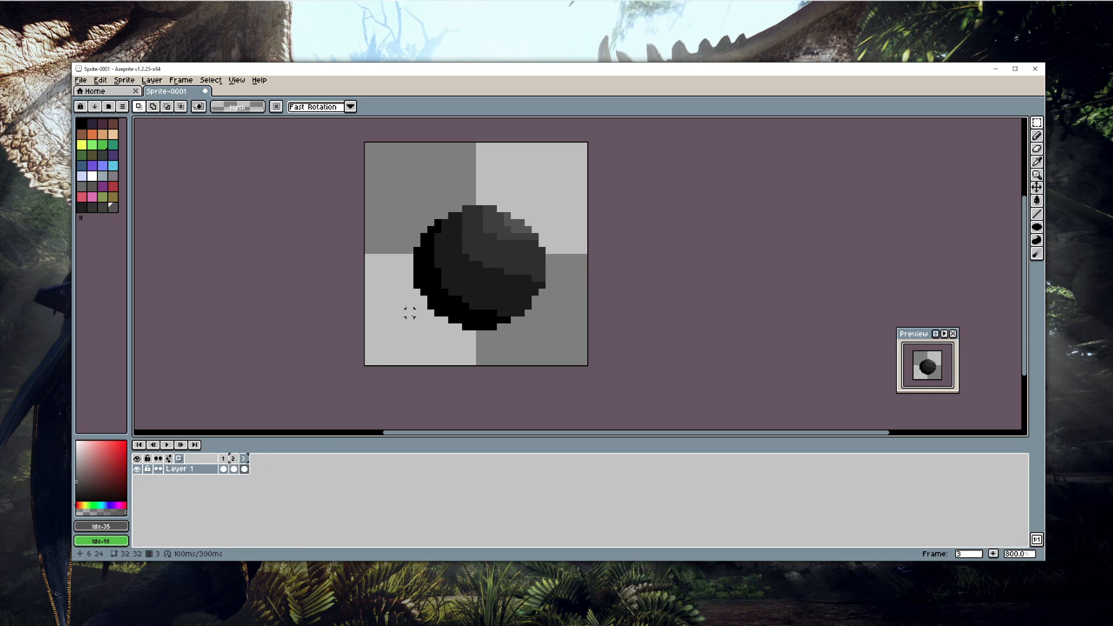
{"action": "left_click_drag", "start_coordinate": [410, 327], "coordinate": [487, 218]}
{"action": "left_click", "coordinate": [631, 278]}
Step: Add a fourth frame with the ball squashed from the top to 14 pixels tall, and play the animation
{"action": "key", "text": "alt+n"}
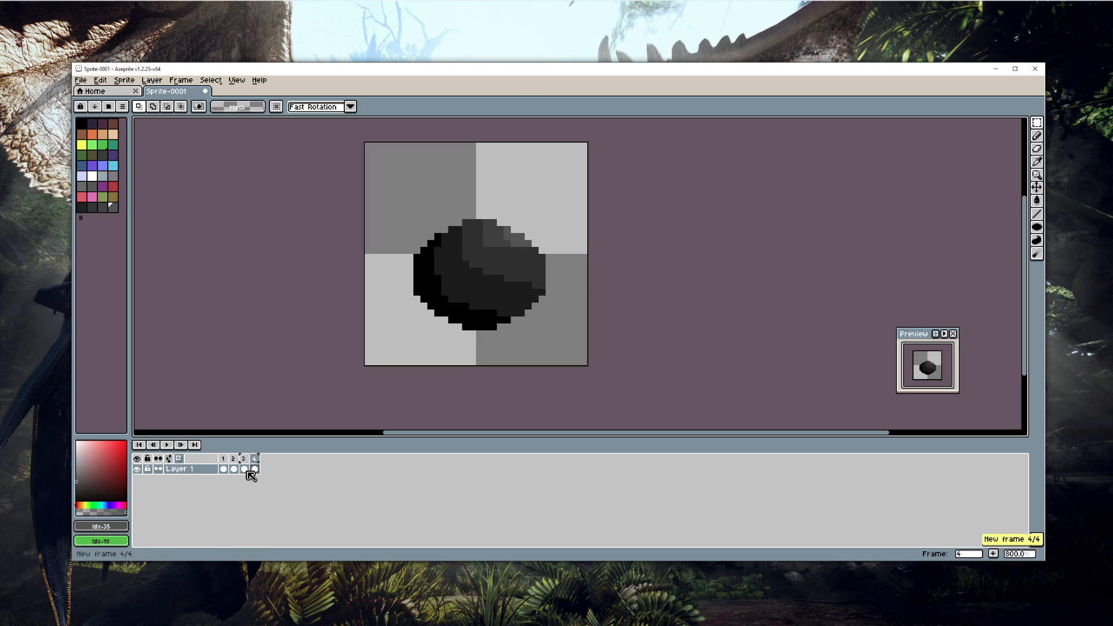
{"action": "left_click_drag", "start_coordinate": [414, 220], "coordinate": [542, 328]}
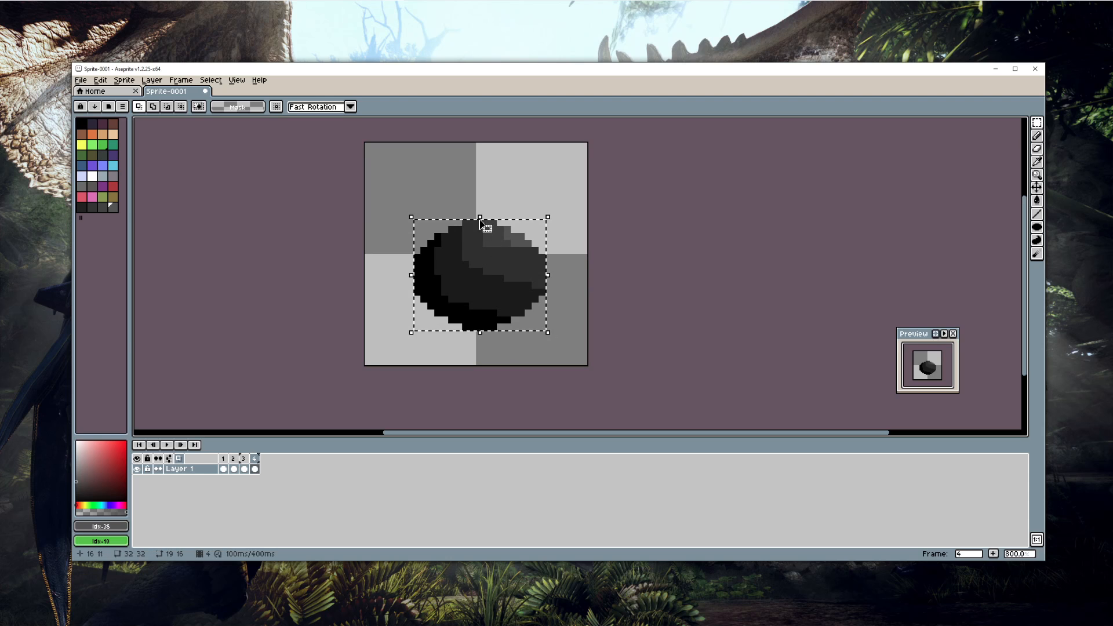
{"action": "left_click_drag", "start_coordinate": [482, 220], "coordinate": [486, 235]}
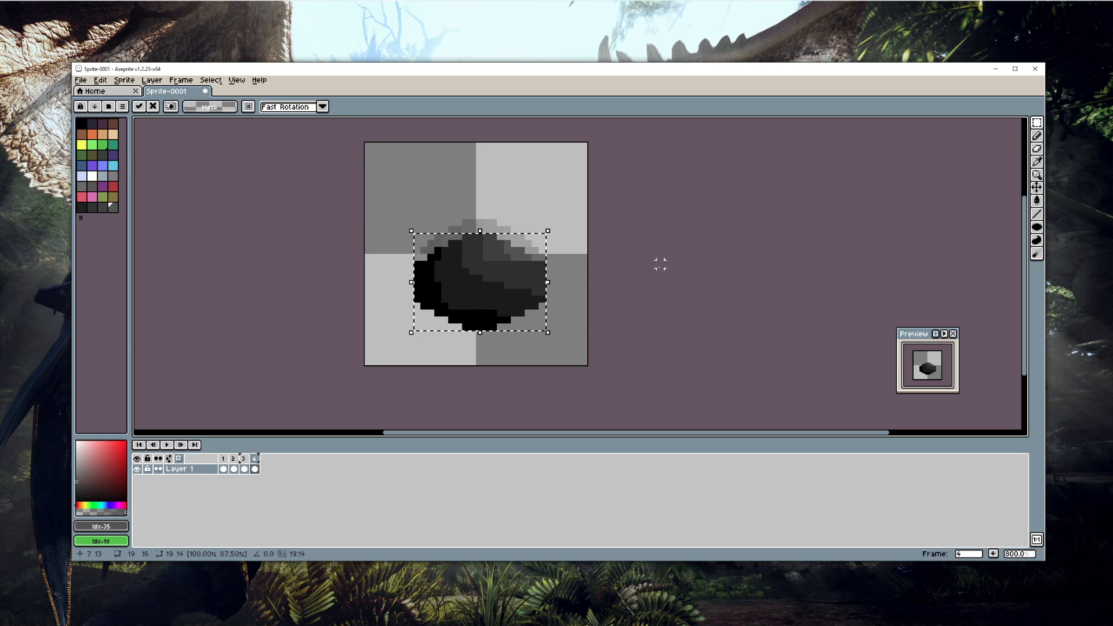
{"action": "left_click", "coordinate": [583, 272]}
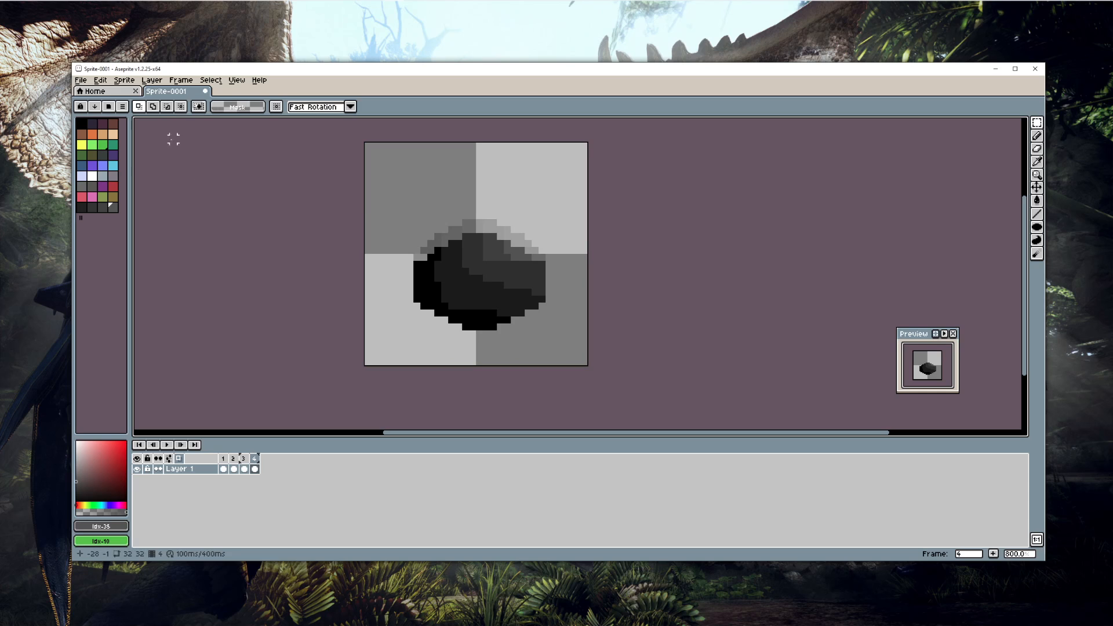
{"action": "left_click", "coordinate": [167, 446]}
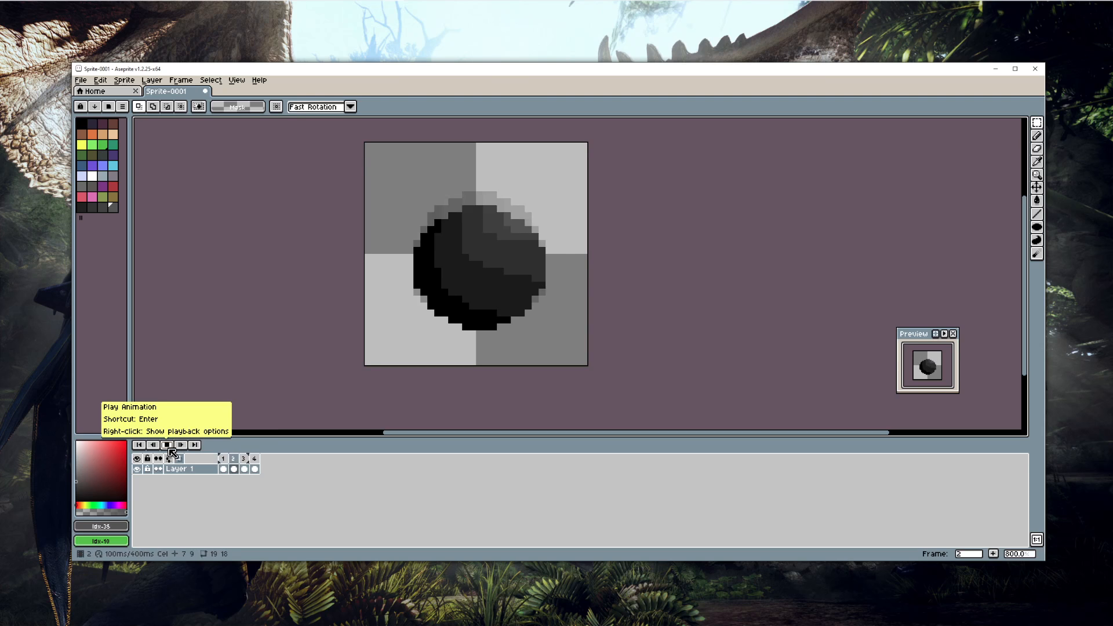
Step: Stop playback, duplicate frame 3, and move the copy to the end of the timeline as frame 5
{"action": "left_click", "coordinate": [168, 446]}
{"action": "left_click", "coordinate": [256, 460]}
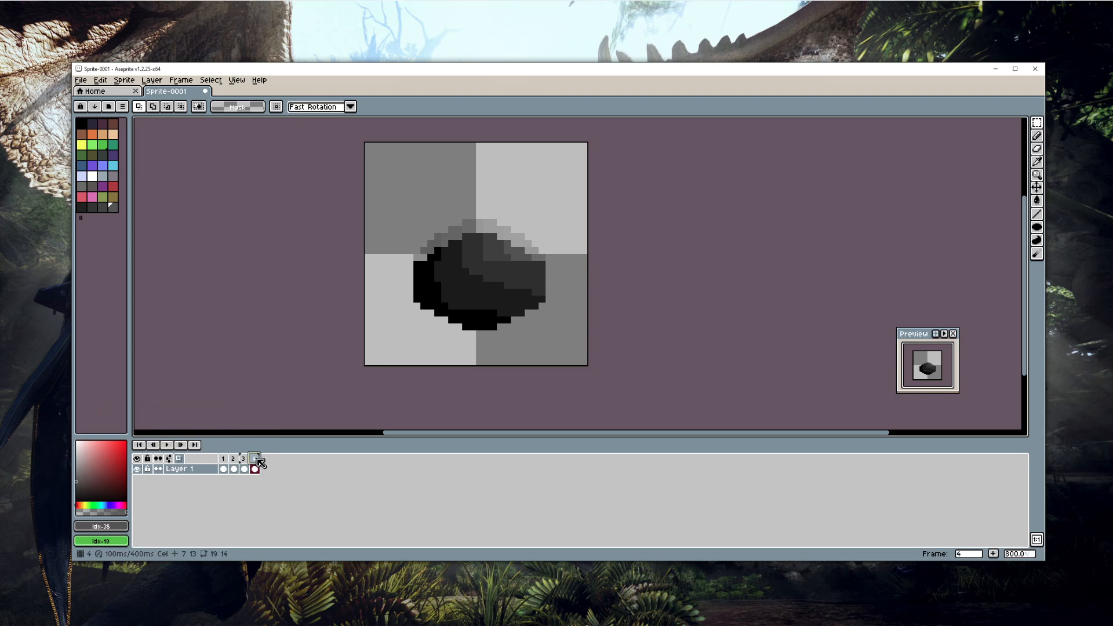
{"action": "key", "text": "Right"}
{"action": "left_click", "coordinate": [254, 460]}
{"action": "right_click", "coordinate": [244, 458]}
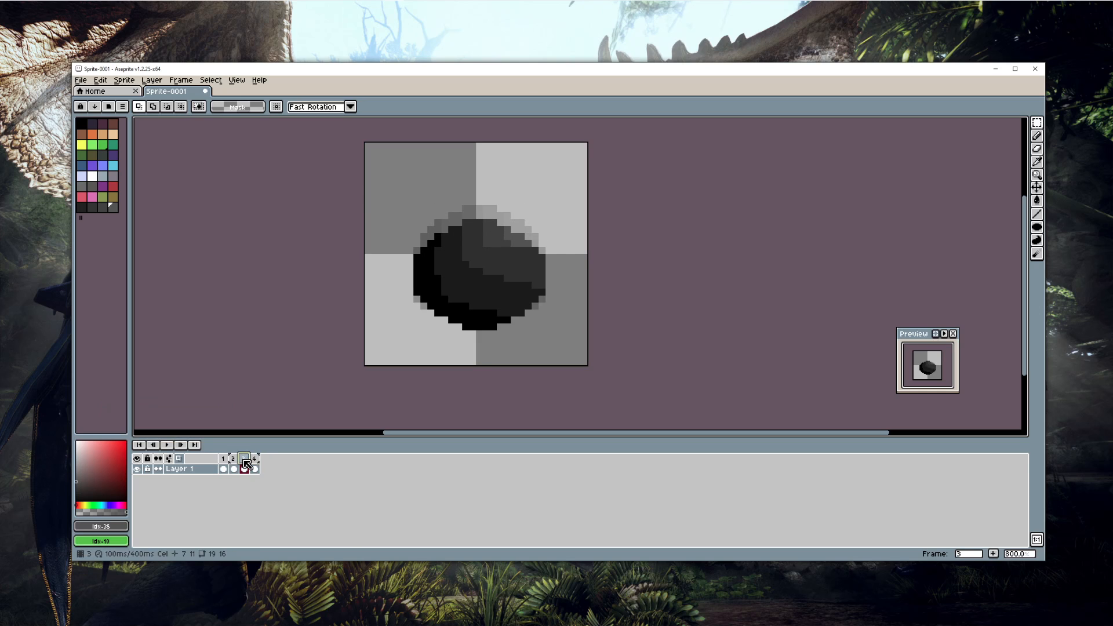
{"action": "left_click", "coordinate": [270, 480]}
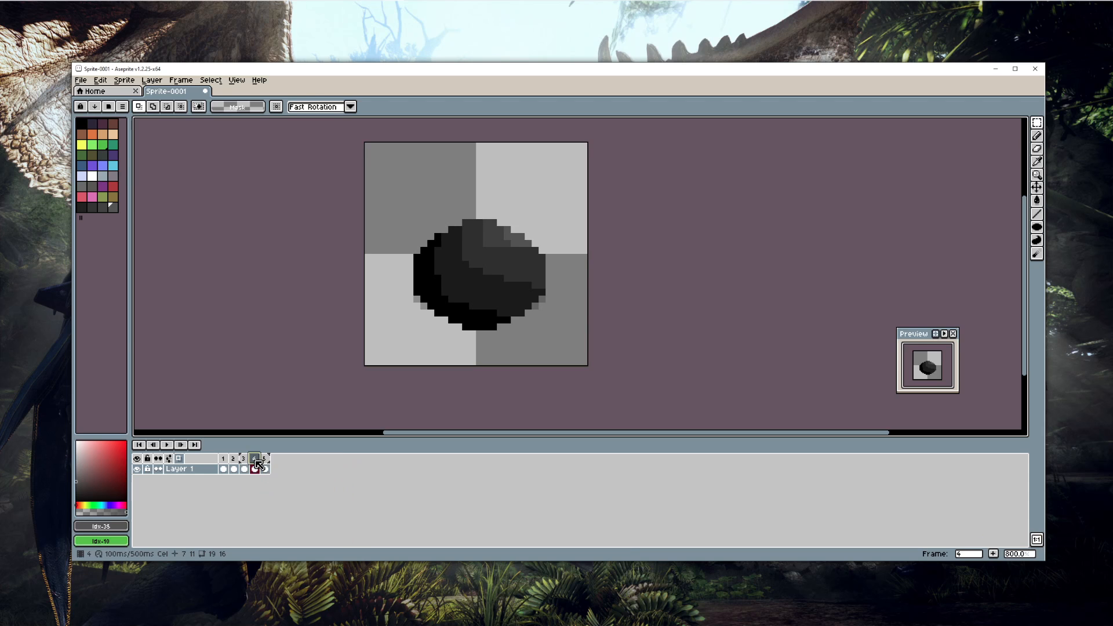
{"action": "left_click", "coordinate": [265, 459]}
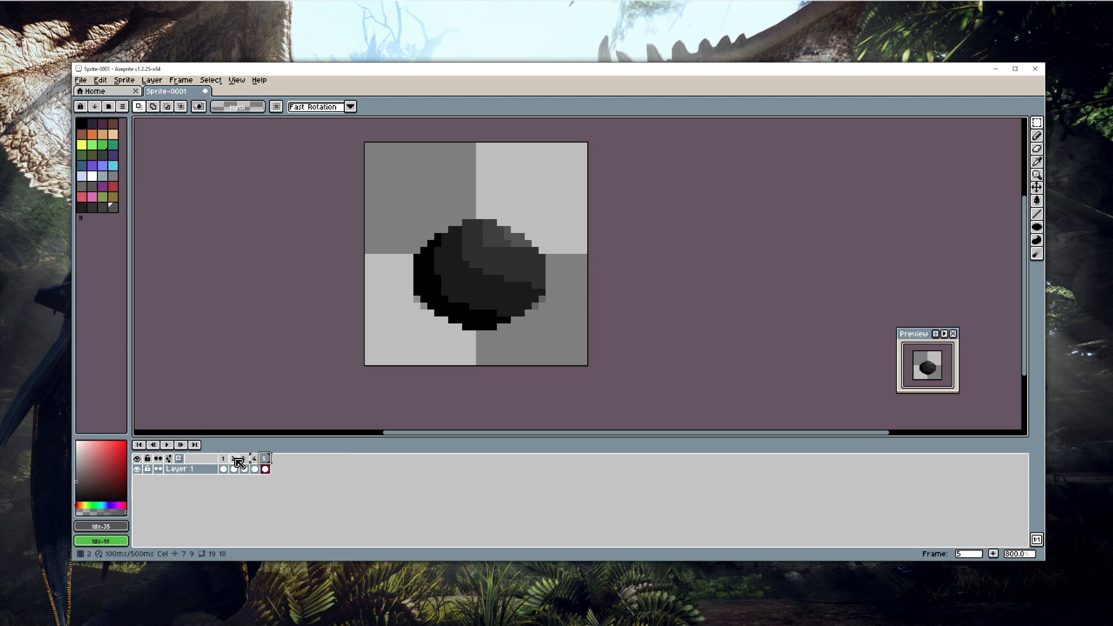
Step: Duplicate frame 2 to the end of the timeline as frame 6, and check the frame sequence
{"action": "left_click", "coordinate": [235, 459]}
{"action": "key", "text": "alt+n"}
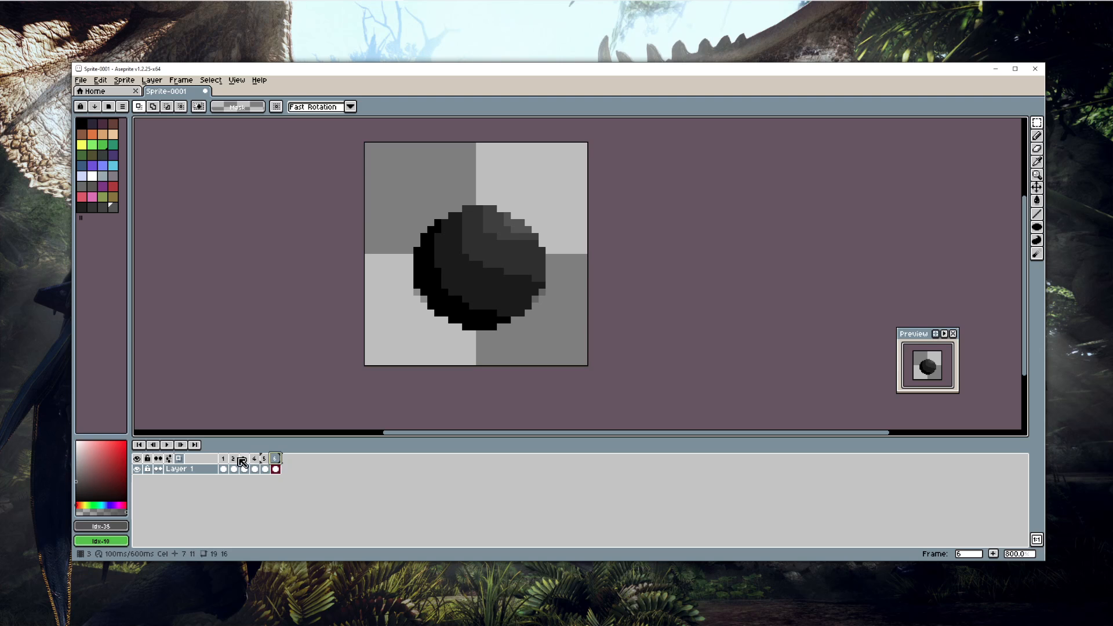
{"action": "left_click", "coordinate": [224, 459]}
{"action": "left_click", "coordinate": [246, 460]}
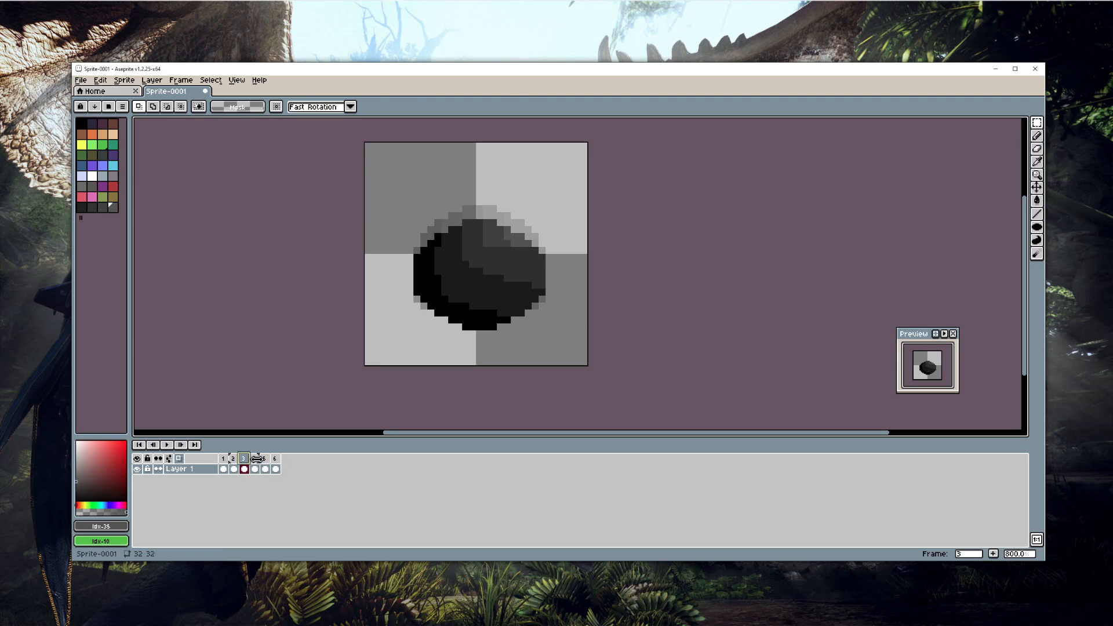
{"action": "left_click", "coordinate": [255, 459]}
{"action": "left_click", "coordinate": [265, 460]}
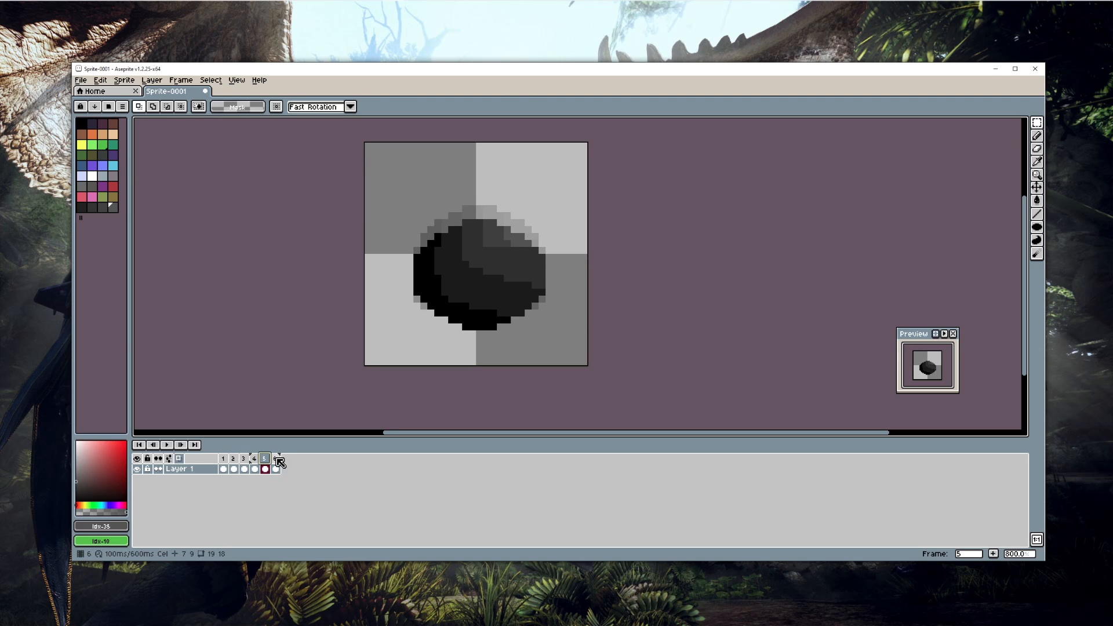
{"action": "left_click", "coordinate": [277, 460]}
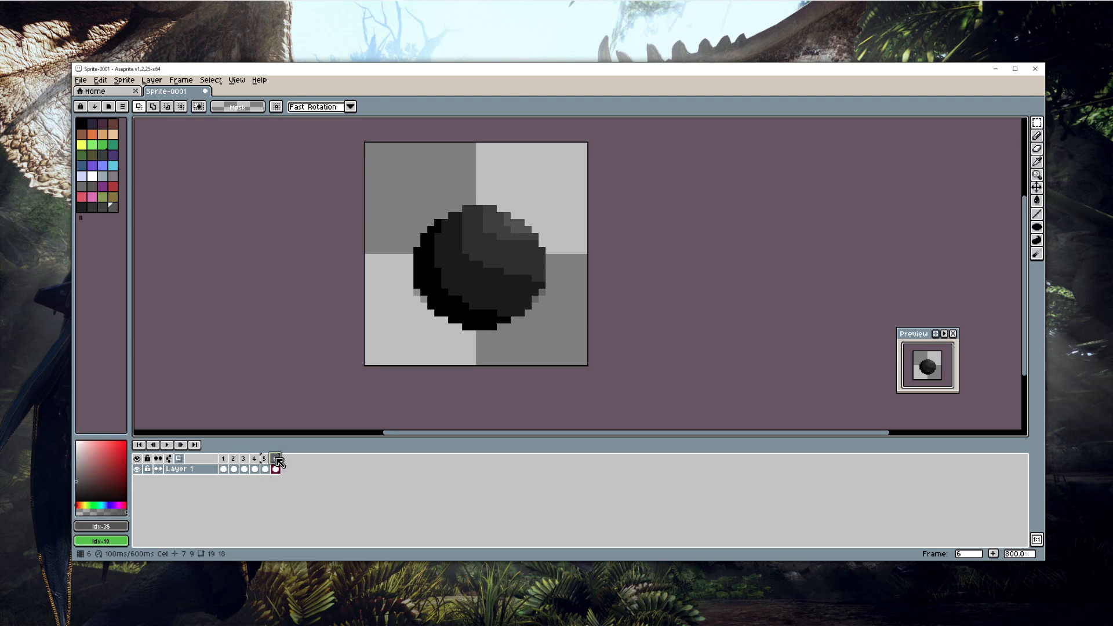
Step: Duplicate frame 1 and move the copy to the end of the timeline as frame 7
{"action": "left_click", "coordinate": [224, 458]}
{"action": "key", "text": "alt+n"}
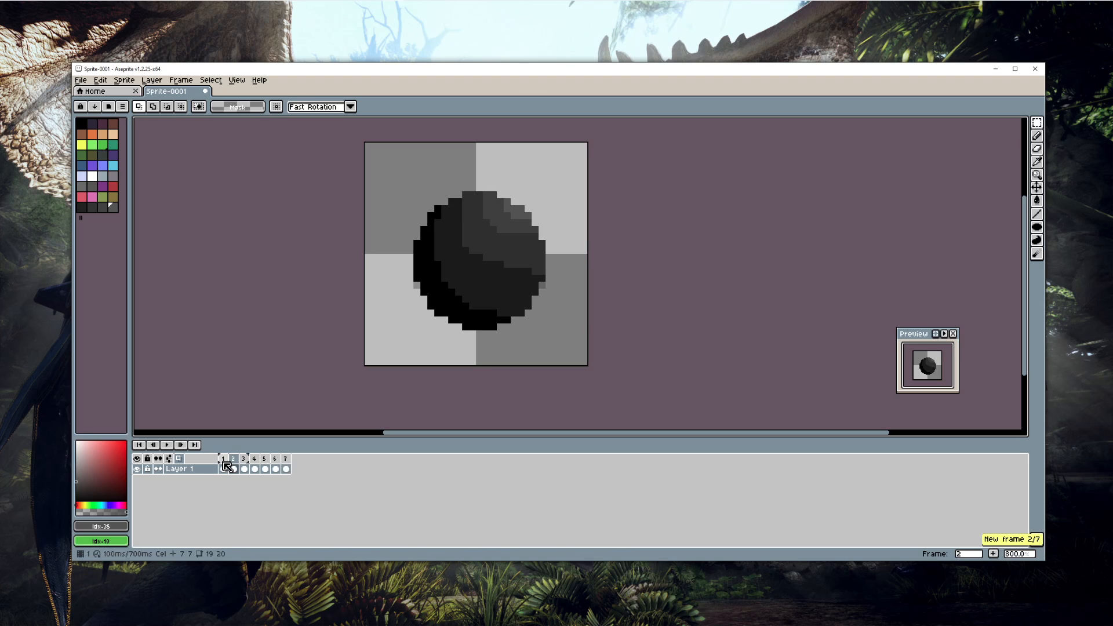
{"action": "left_click_drag", "start_coordinate": [234, 460], "coordinate": [314, 465]}
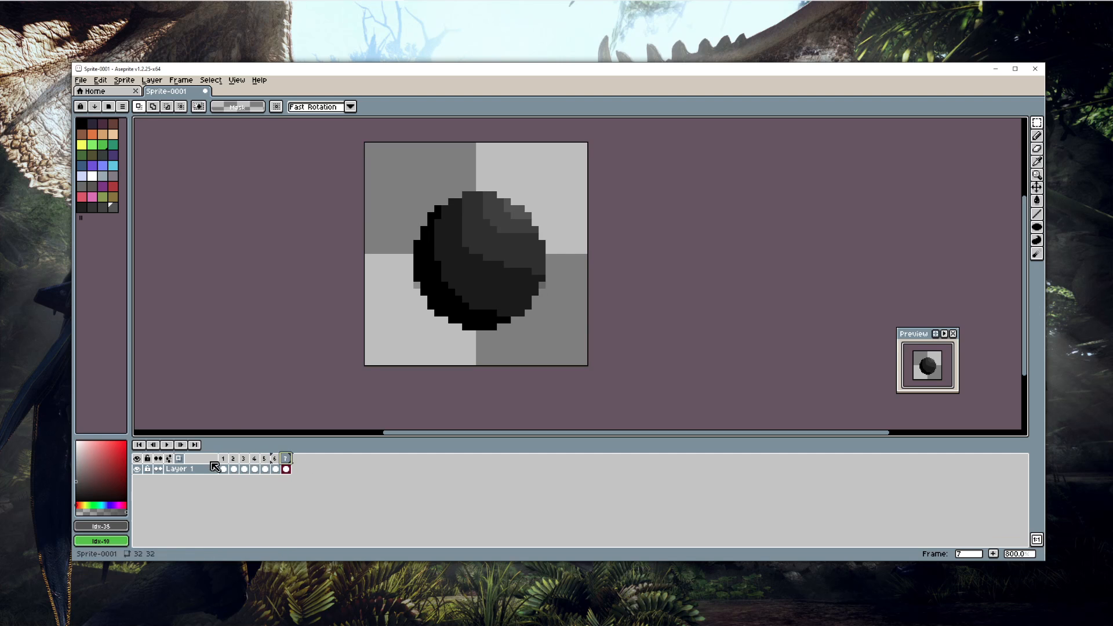
Step: Play the seven-frame squash animation twice, stopping it after each viewing
{"action": "left_click", "coordinate": [167, 445]}
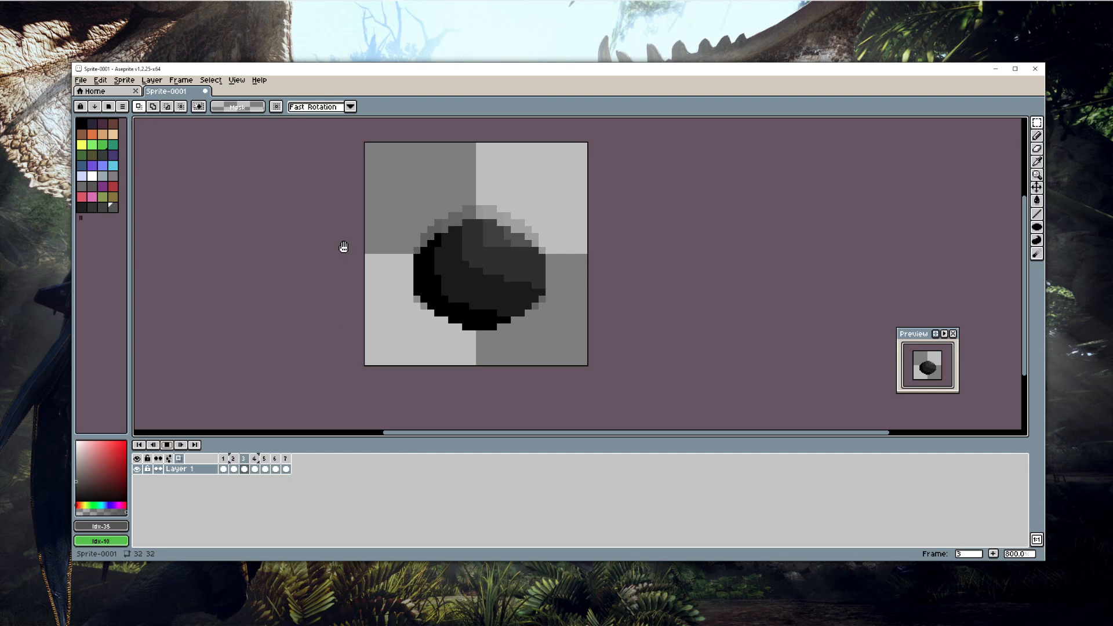
{"action": "left_click", "coordinate": [168, 445]}
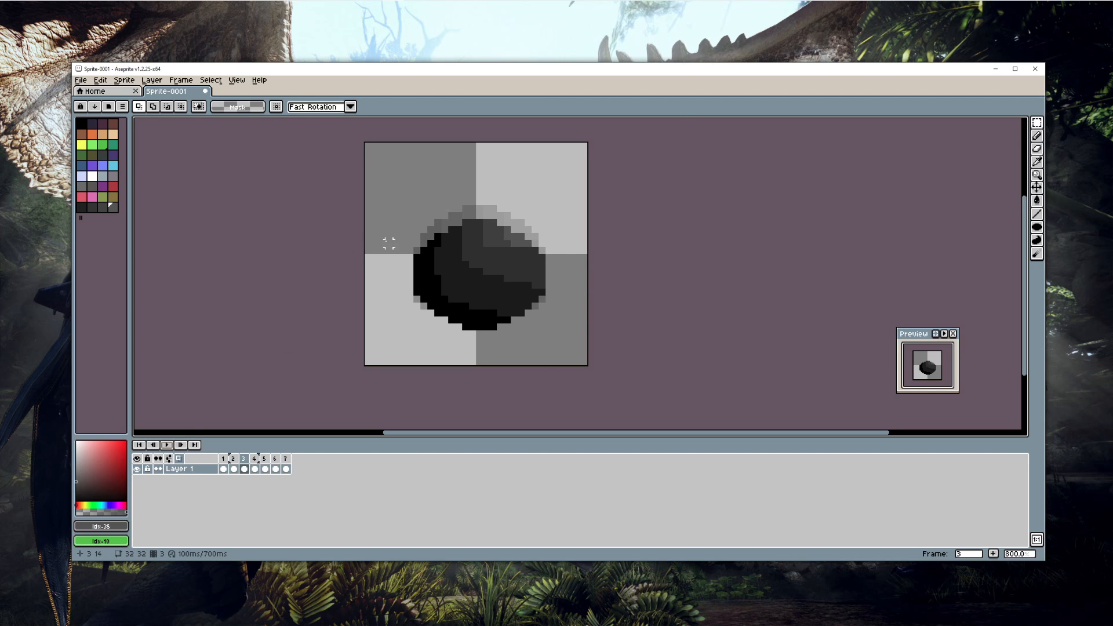
{"action": "scroll", "coordinate": [390, 241], "scroll_direction": "up", "scroll_amount": 1}
{"action": "scroll", "coordinate": [317, 356], "scroll_direction": "down", "scroll_amount": 1}
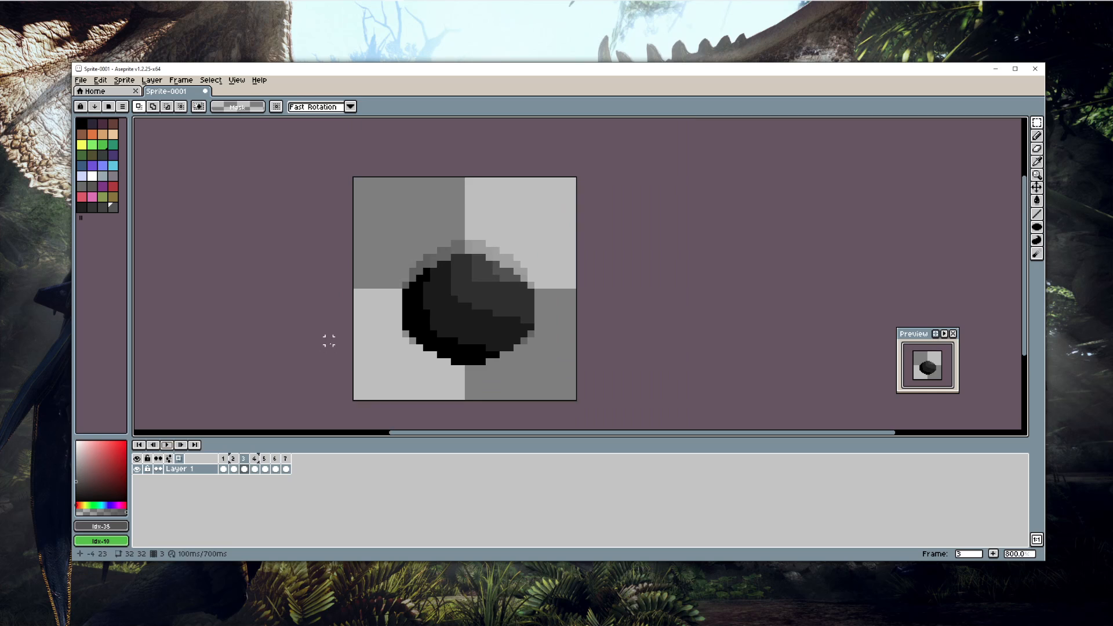
{"action": "left_click", "coordinate": [167, 445]}
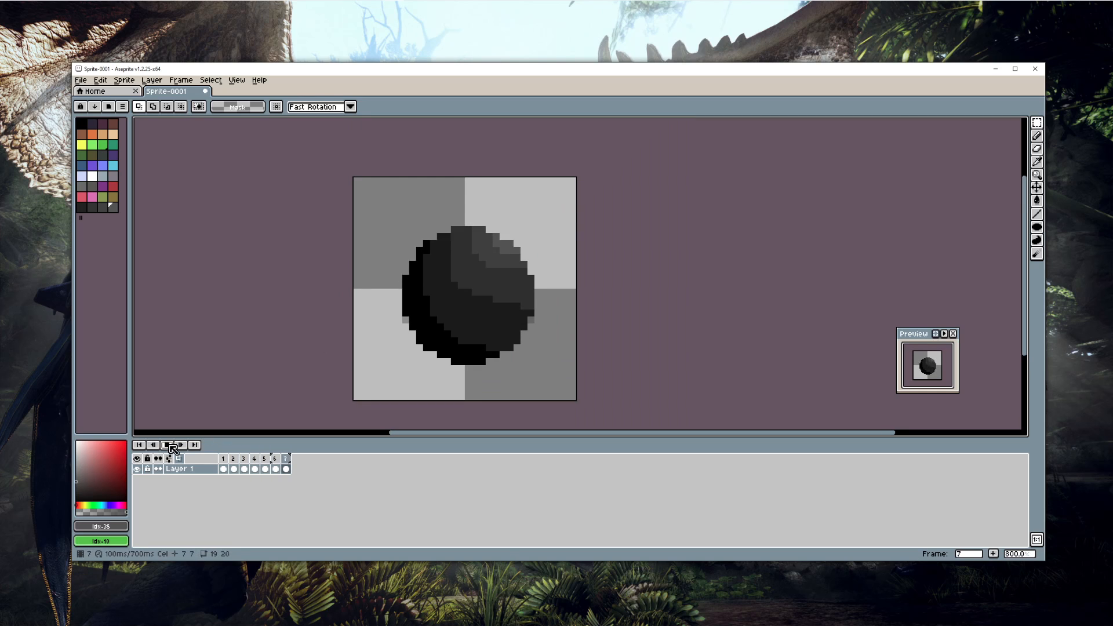
{"action": "left_click", "coordinate": [168, 445]}
Step: Add a new layer above Layer 1, starting from the first frame, and make it the active layer
{"action": "left_click", "coordinate": [223, 469]}
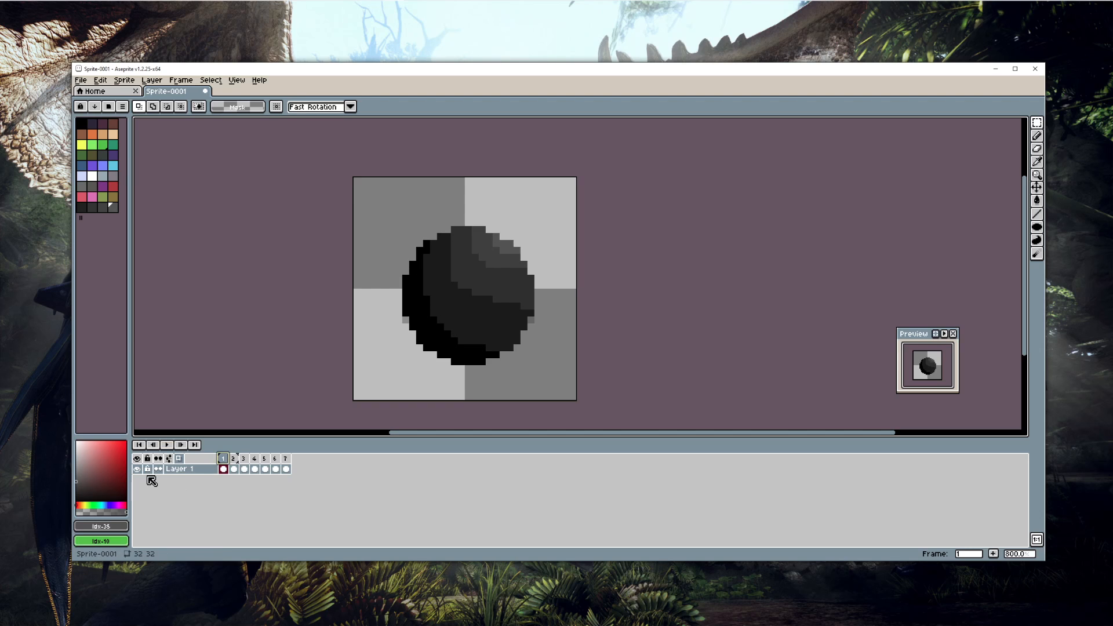
{"action": "left_click", "coordinate": [152, 81]}
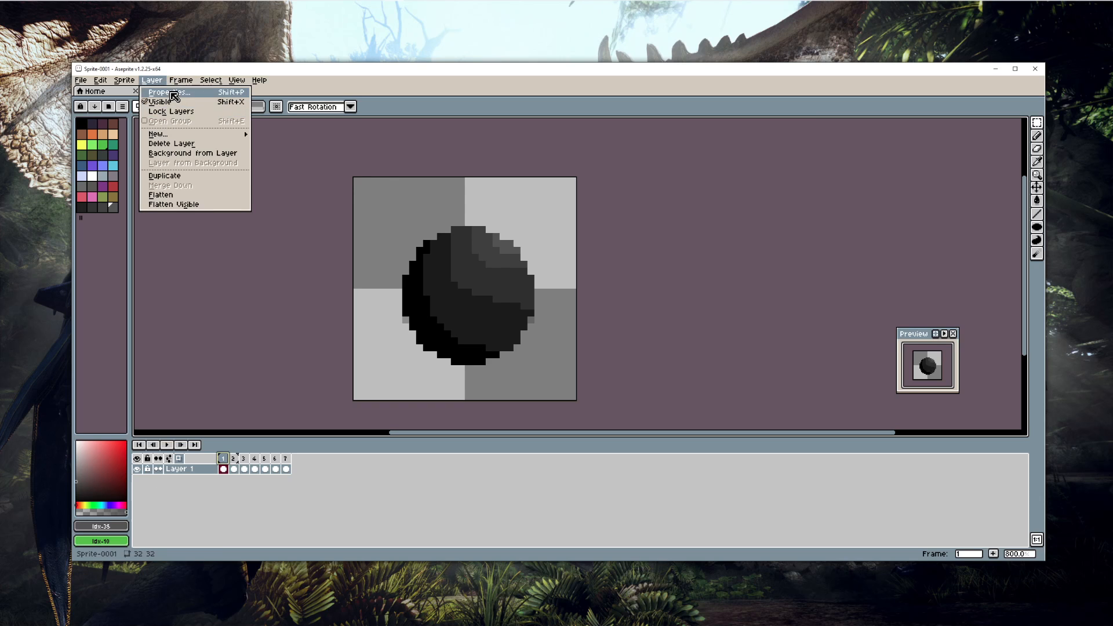
{"action": "mouse_move", "coordinate": [176, 136]}
{"action": "left_click", "coordinate": [273, 138]}
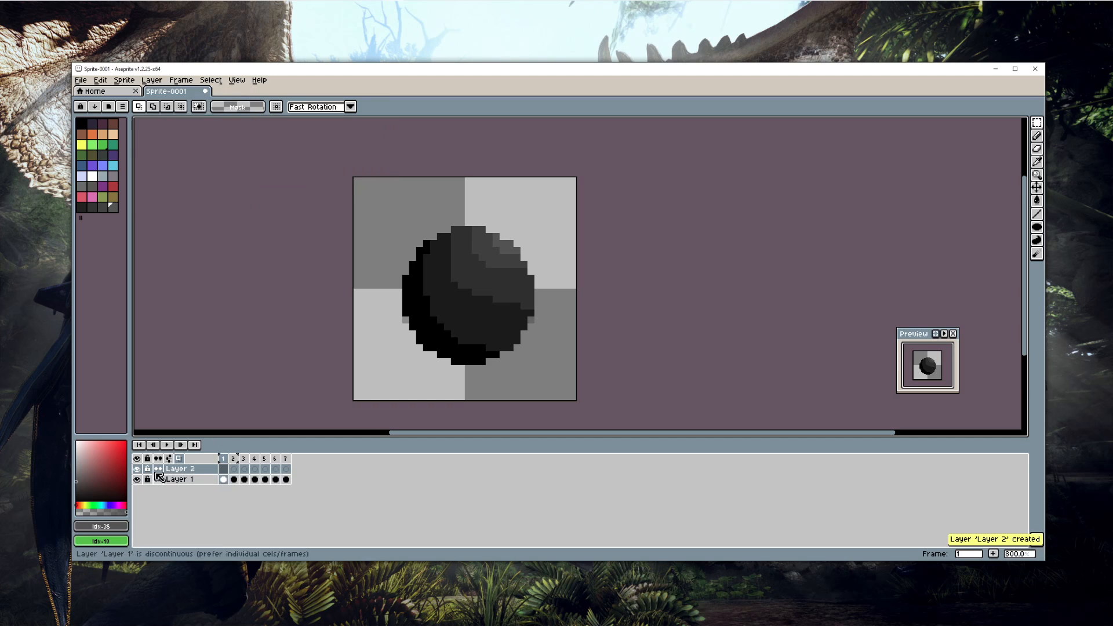
{"action": "left_click", "coordinate": [193, 469]}
{"action": "left_click", "coordinate": [195, 480]}
{"action": "left_click", "coordinate": [194, 470]}
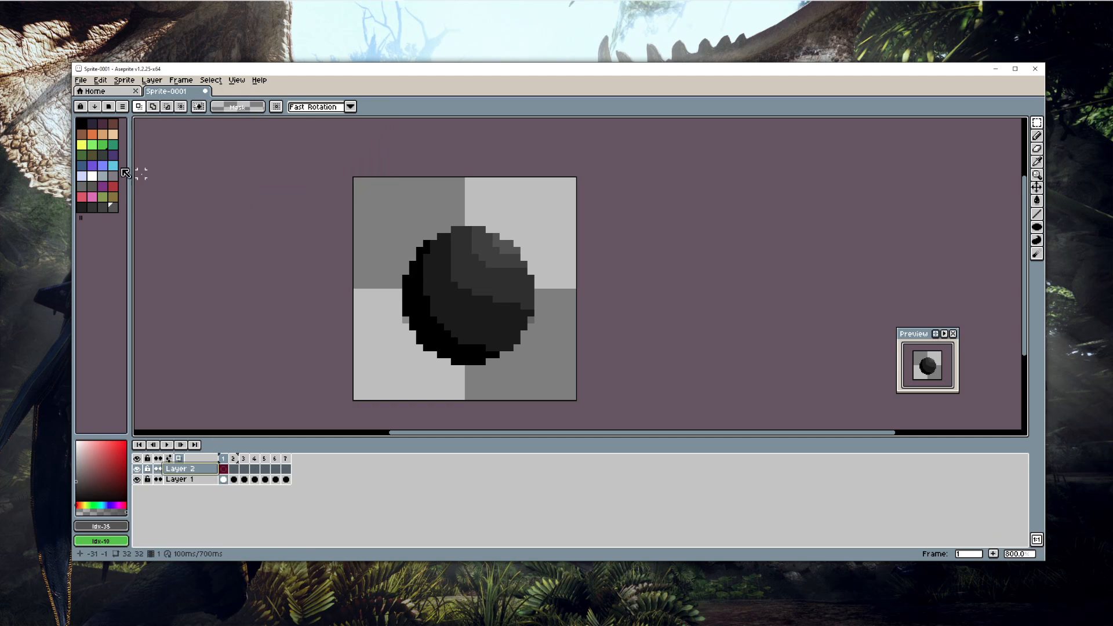
Step: Set up the Pencil tool with a non-shading ink and a muted medium green foreground color
{"action": "left_click", "coordinate": [96, 145]}
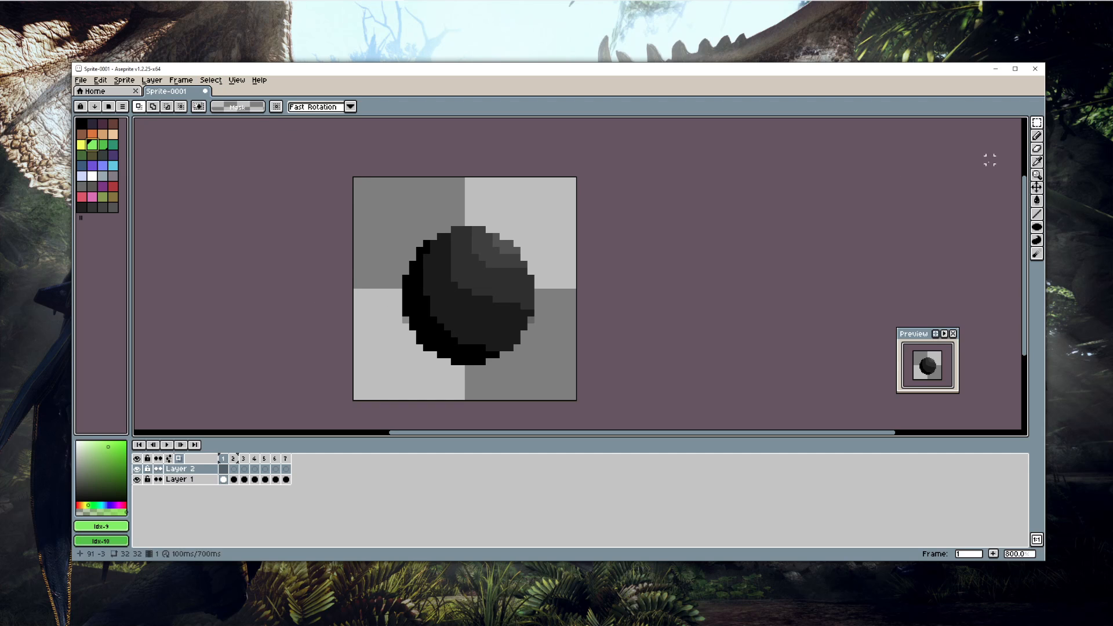
{"action": "left_click", "coordinate": [1037, 135]}
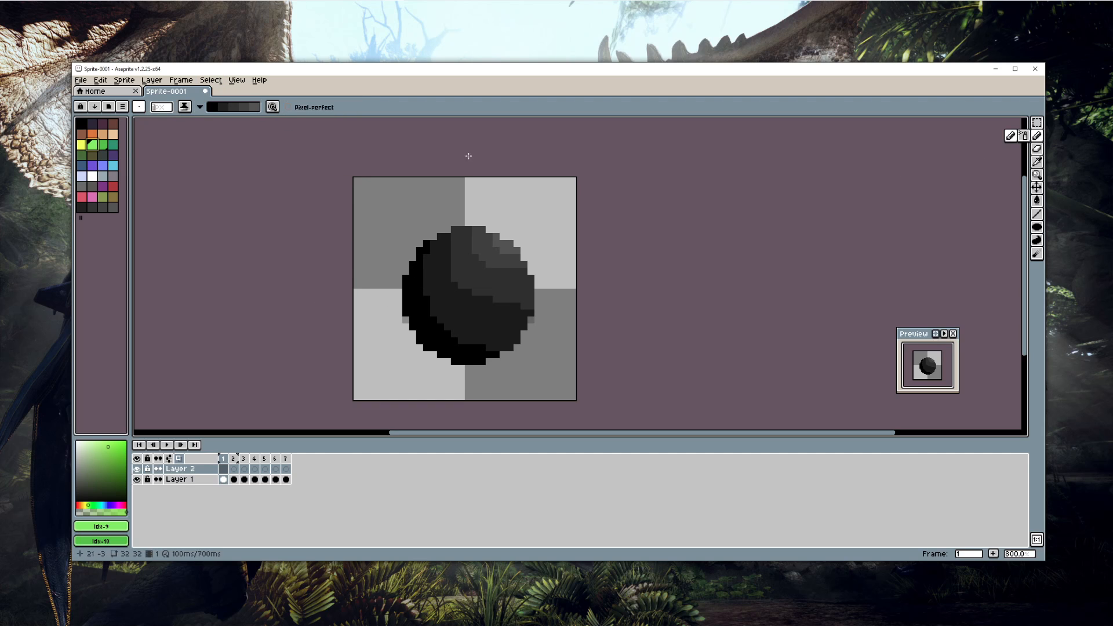
{"action": "left_click", "coordinate": [185, 107]}
{"action": "left_click", "coordinate": [200, 127]}
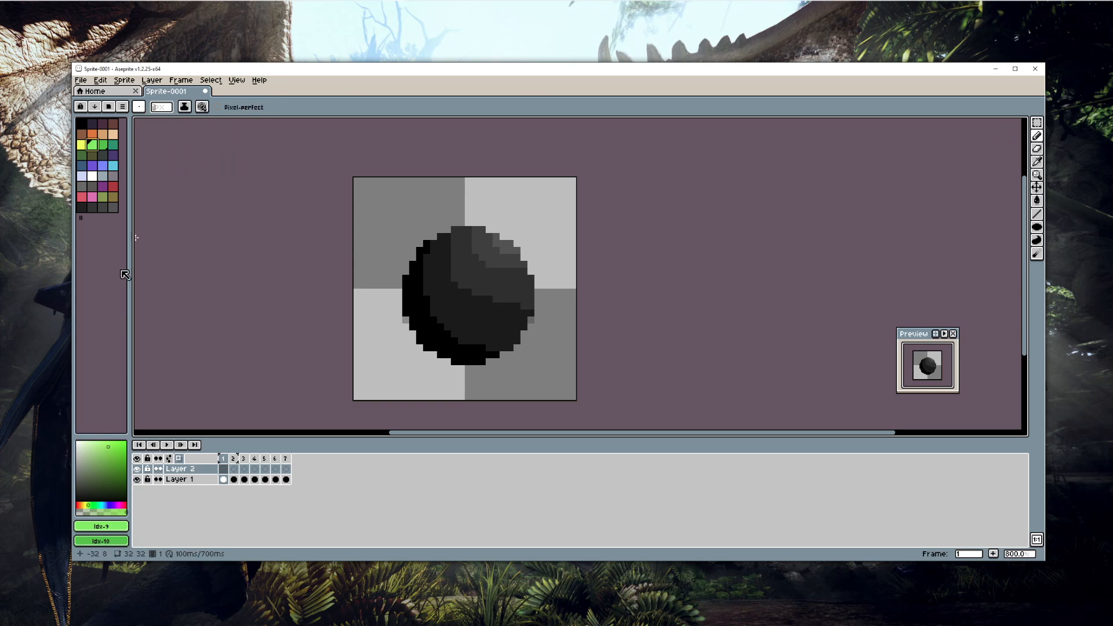
{"action": "left_click", "coordinate": [102, 484]}
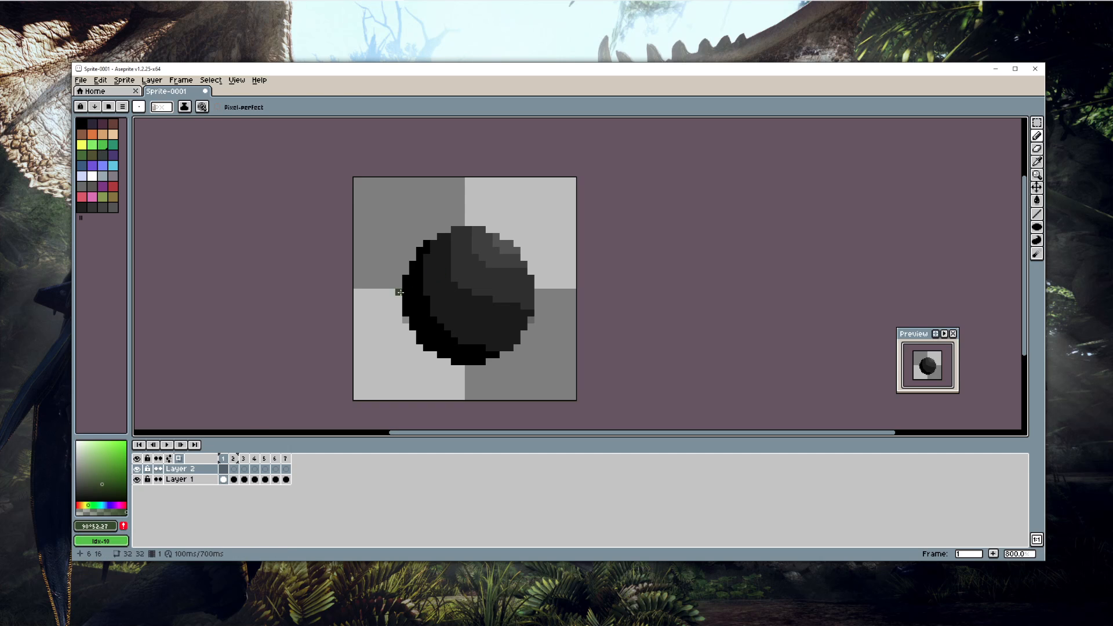
{"action": "left_click", "coordinate": [102, 474]}
Step: Draw a green smiley face about 9 by 9 pixels on the new layer, with two vertical eyes and a flat-bottomed smile
{"action": "left_click_drag", "start_coordinate": [440, 271], "coordinate": [447, 322]}
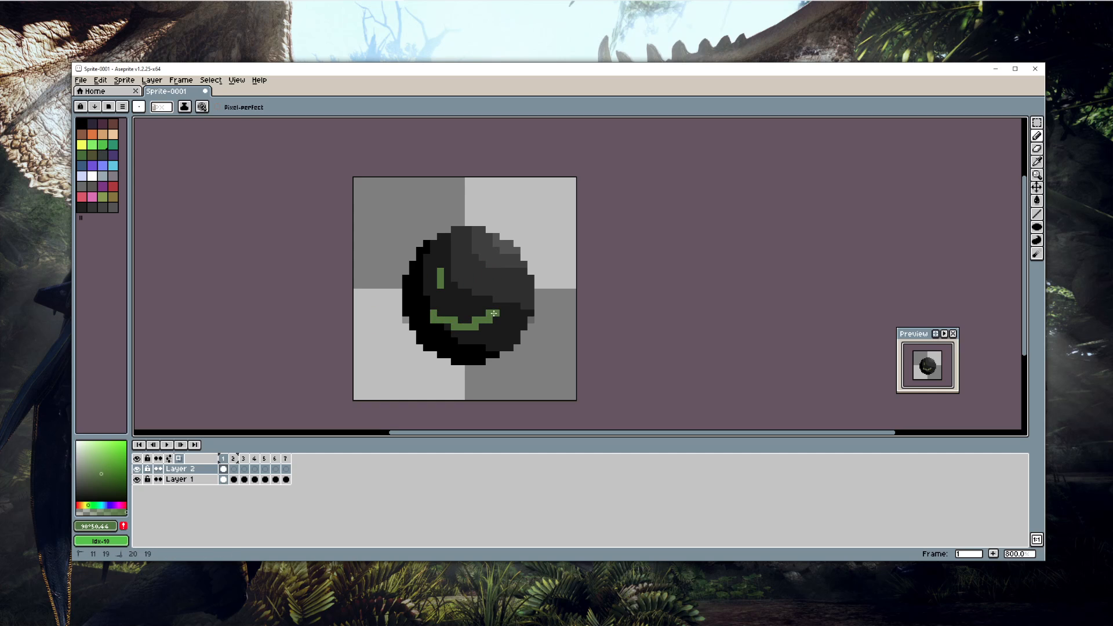
{"action": "key", "text": "ctrl+z"}
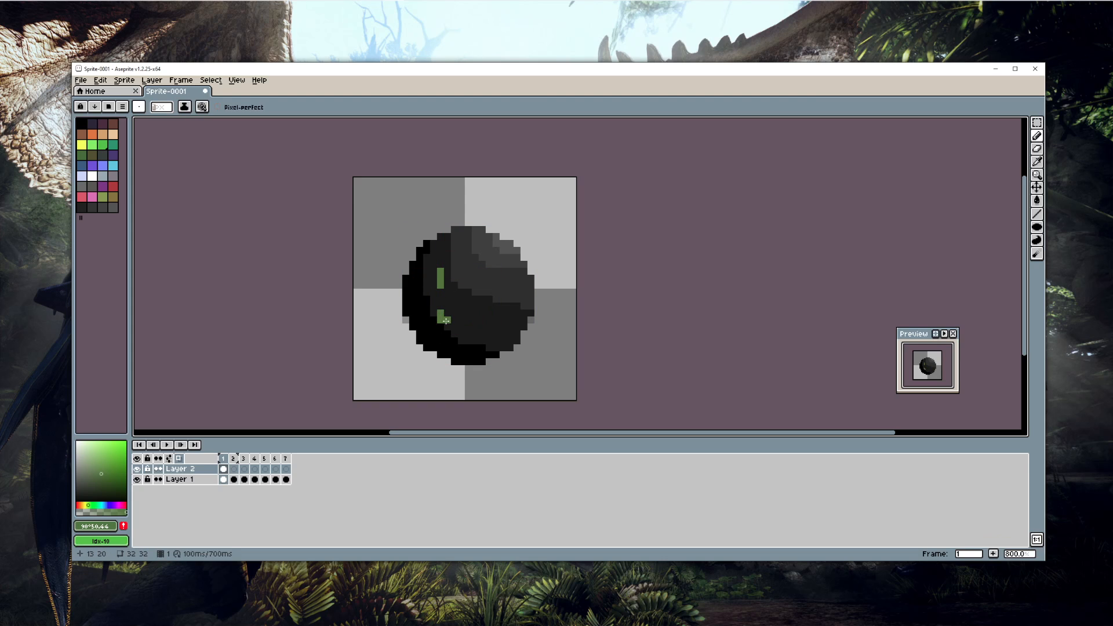
{"action": "left_click", "coordinate": [448, 327]}
{"action": "left_click_drag", "start_coordinate": [484, 326], "coordinate": [496, 313]}
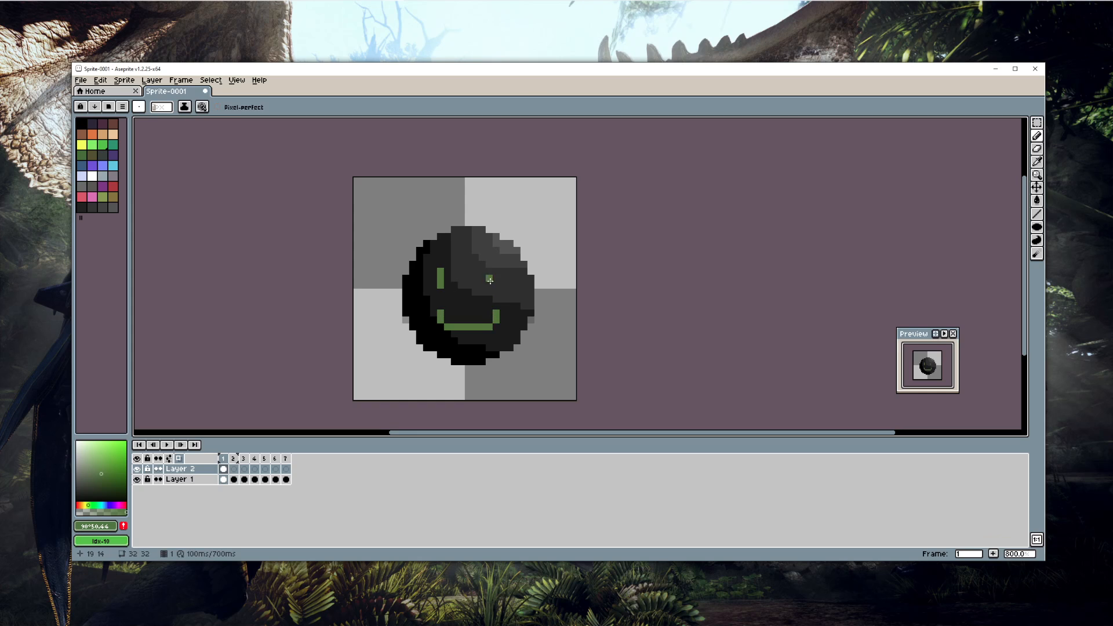
{"action": "left_click", "coordinate": [496, 290]}
{"action": "left_click_drag", "start_coordinate": [496, 270], "coordinate": [497, 271]}
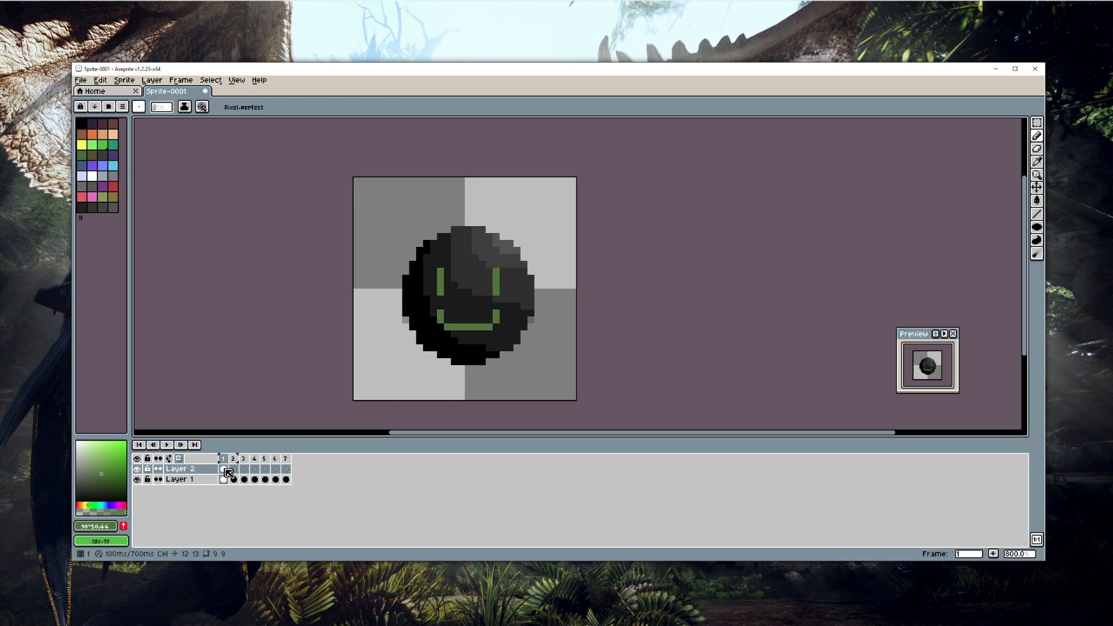
Step: Try linking the face layer's cels across frames 1 to 7, view the face in several frames, and undo the linking
{"action": "left_click_drag", "start_coordinate": [226, 470], "coordinate": [284, 470]}
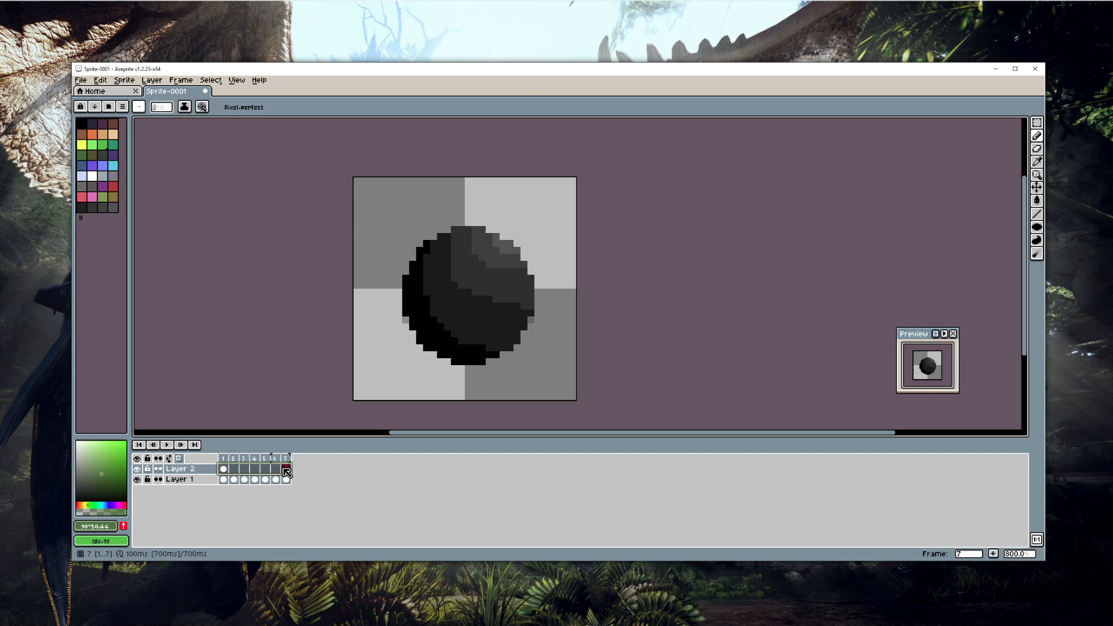
{"action": "right_click", "coordinate": [232, 468]}
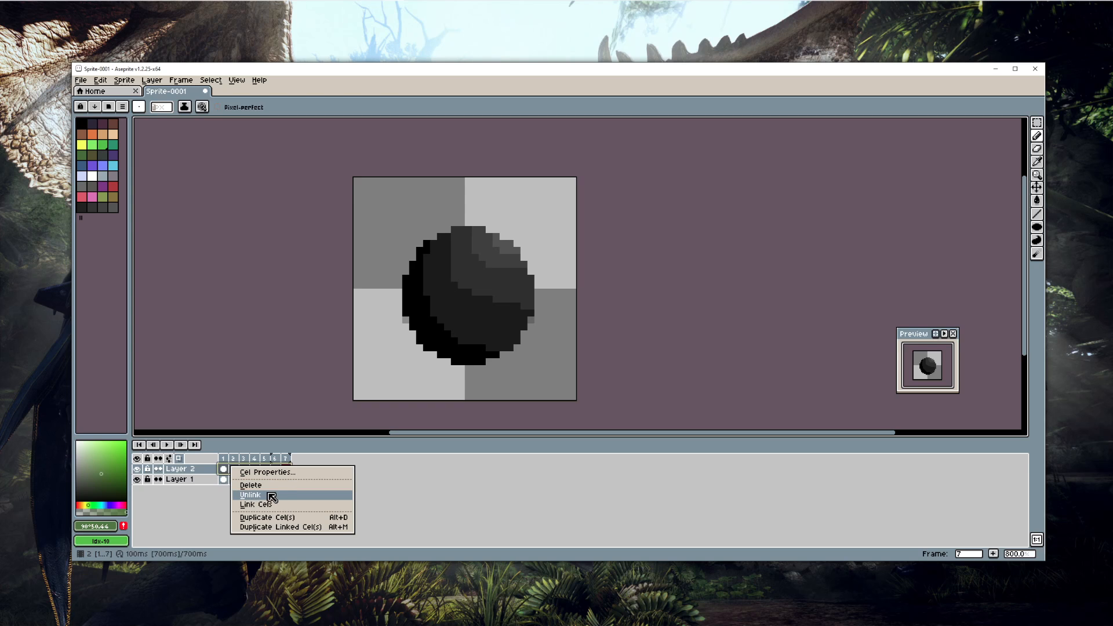
{"action": "left_click", "coordinate": [338, 504]}
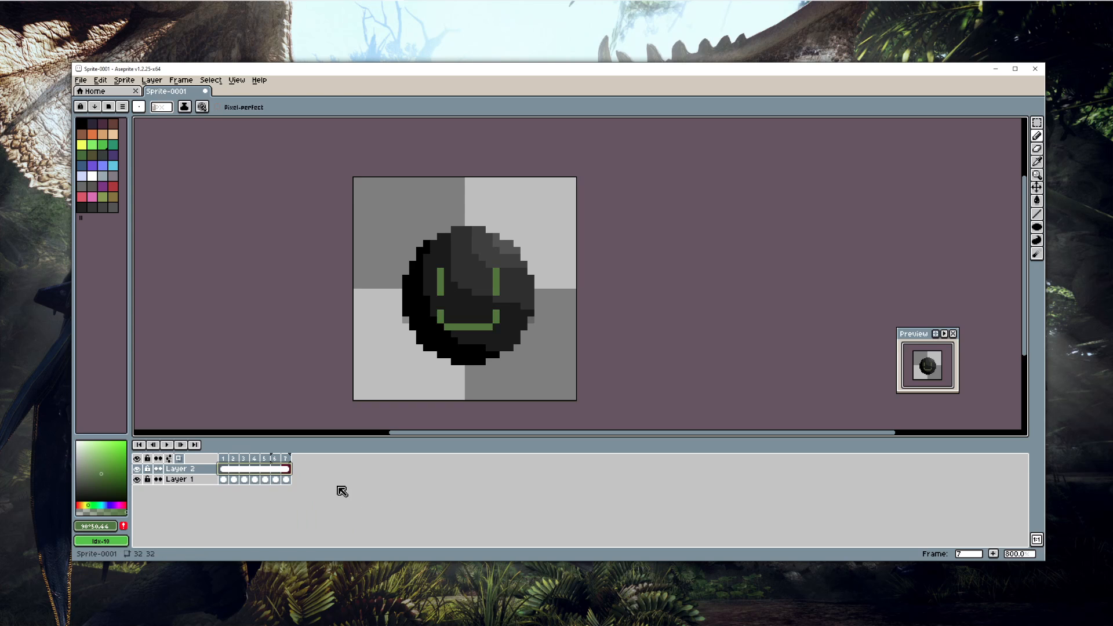
{"action": "left_click", "coordinate": [248, 469]}
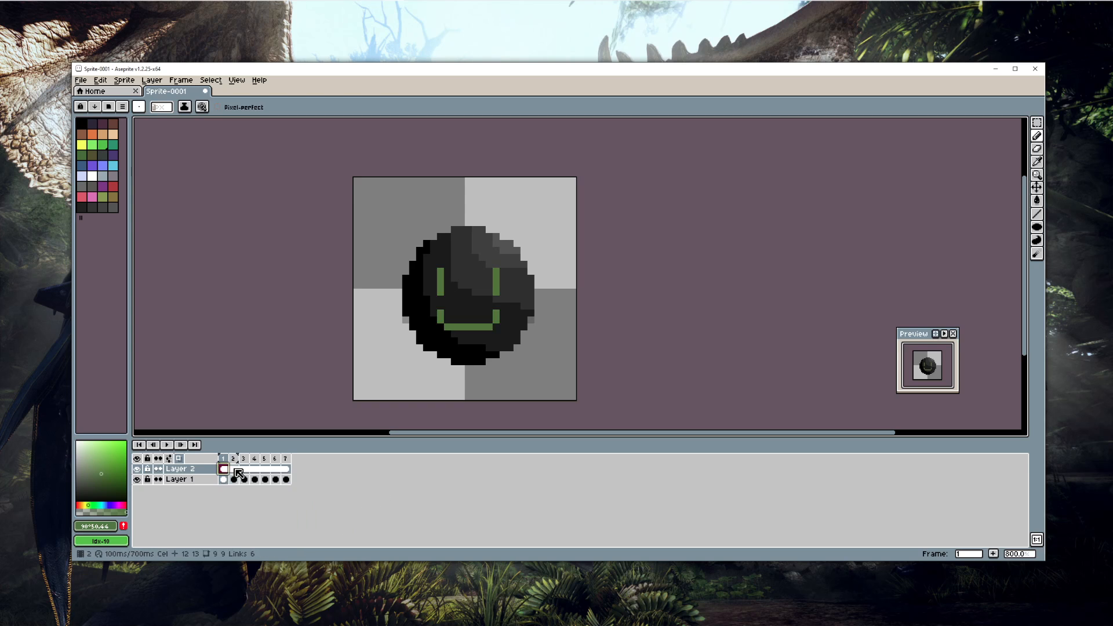
{"action": "left_click", "coordinate": [275, 469]}
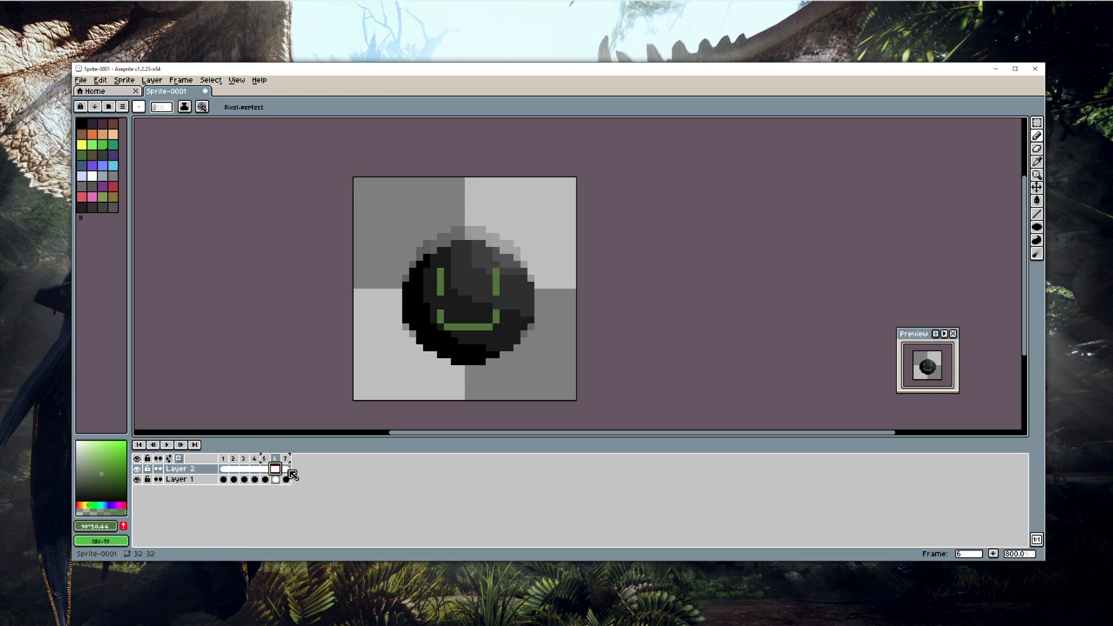
{"action": "left_click", "coordinate": [243, 469]}
{"action": "left_click", "coordinate": [225, 470]}
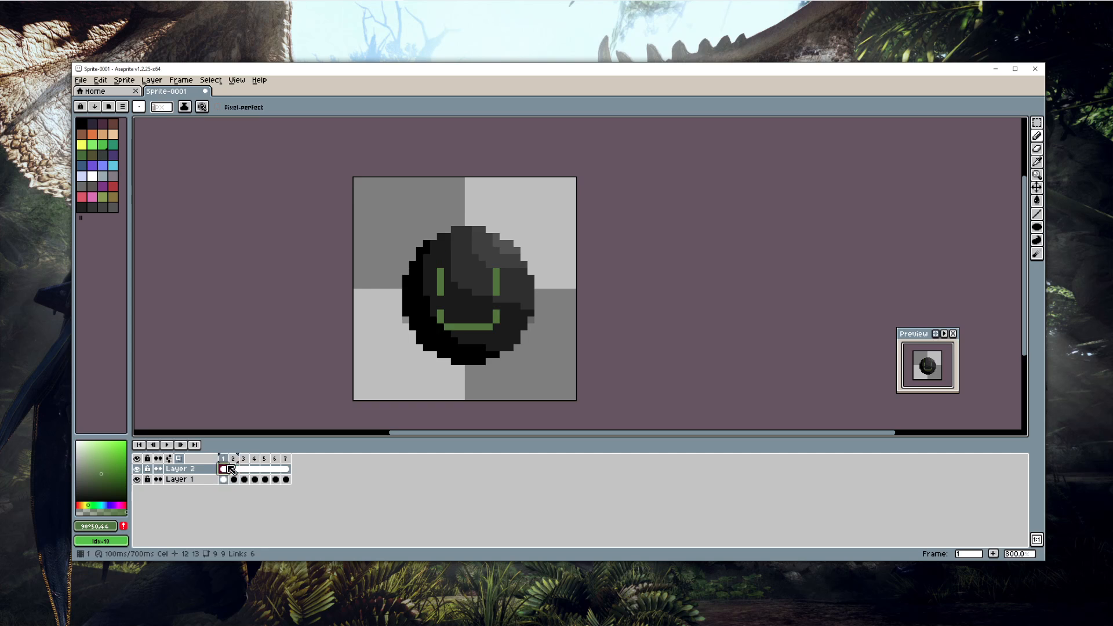
{"action": "key", "text": "ctrl+z"}
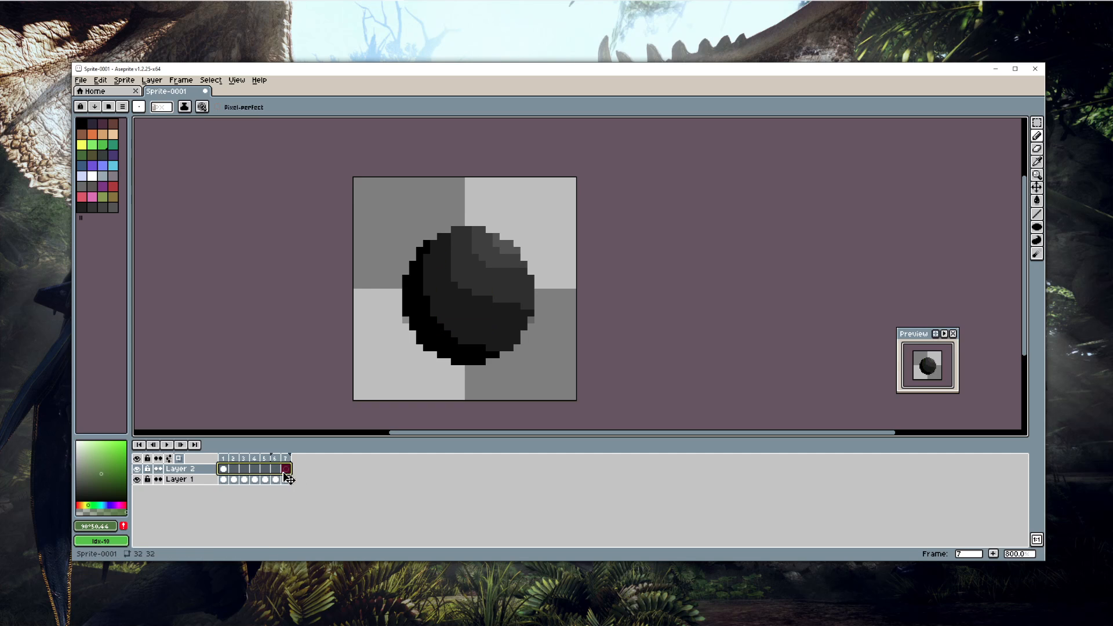
Step: Try linking the face layer's cels across frames 1 and 2 only, and undo the linking
{"action": "left_click", "coordinate": [235, 469]}
{"action": "left_click", "coordinate": [224, 468]}
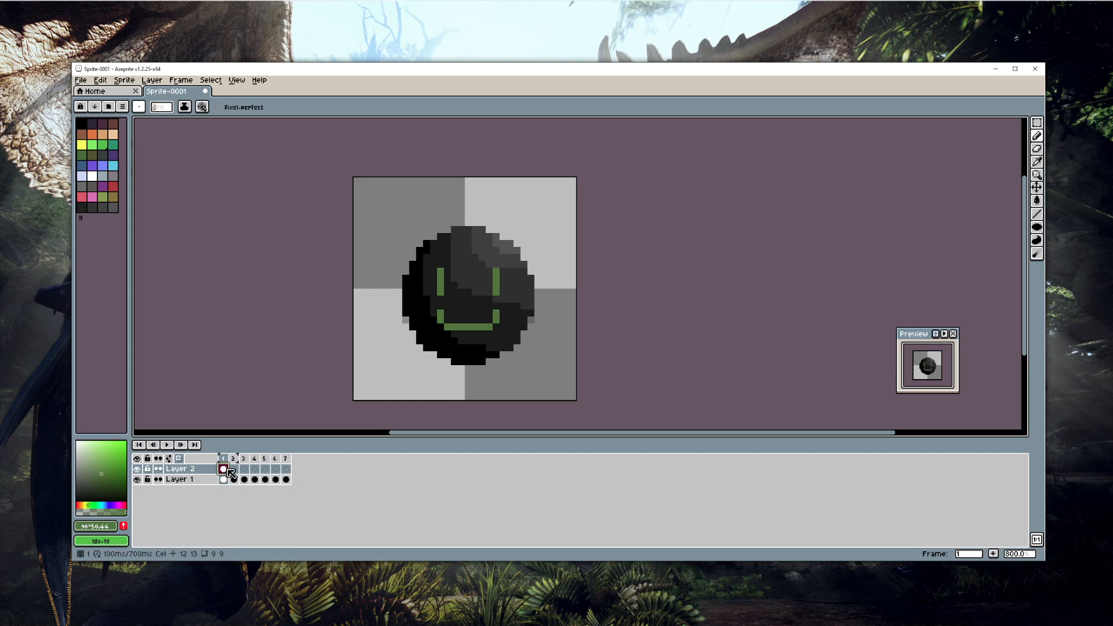
{"action": "left_click_drag", "start_coordinate": [224, 470], "coordinate": [246, 476]}
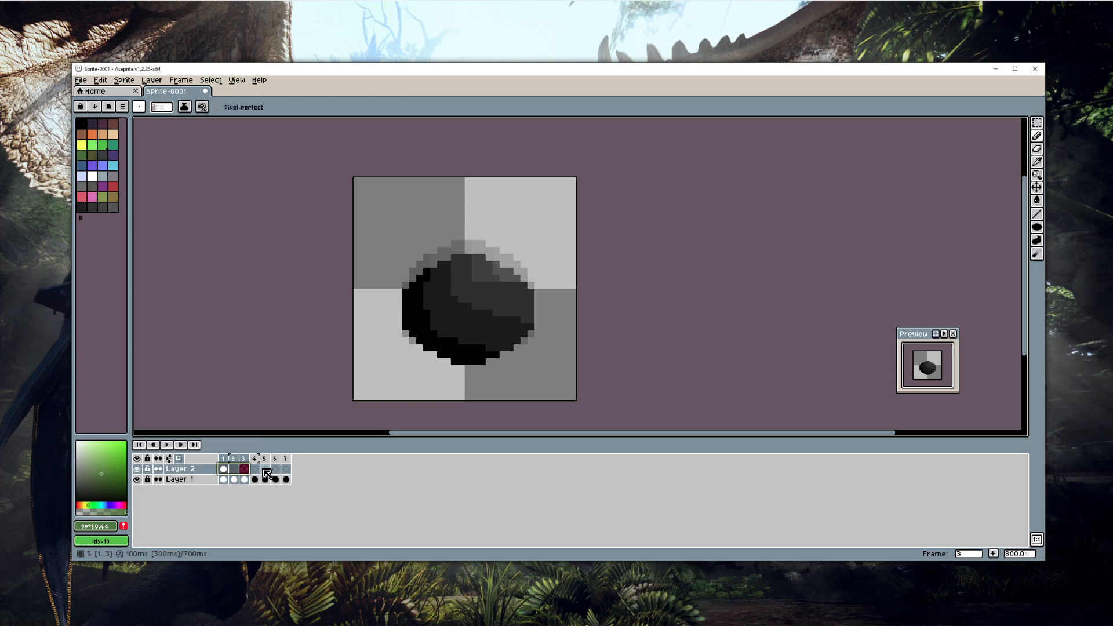
{"action": "left_click", "coordinate": [234, 471]}
{"action": "mouse_move", "coordinate": [224, 469]}
{"action": "left_mouse_down"}
{"action": "mouse_move", "coordinate": [247, 471]}
{"action": "mouse_move", "coordinate": [234, 470]}
{"action": "left_mouse_up"}
{"action": "right_click", "coordinate": [234, 469]}
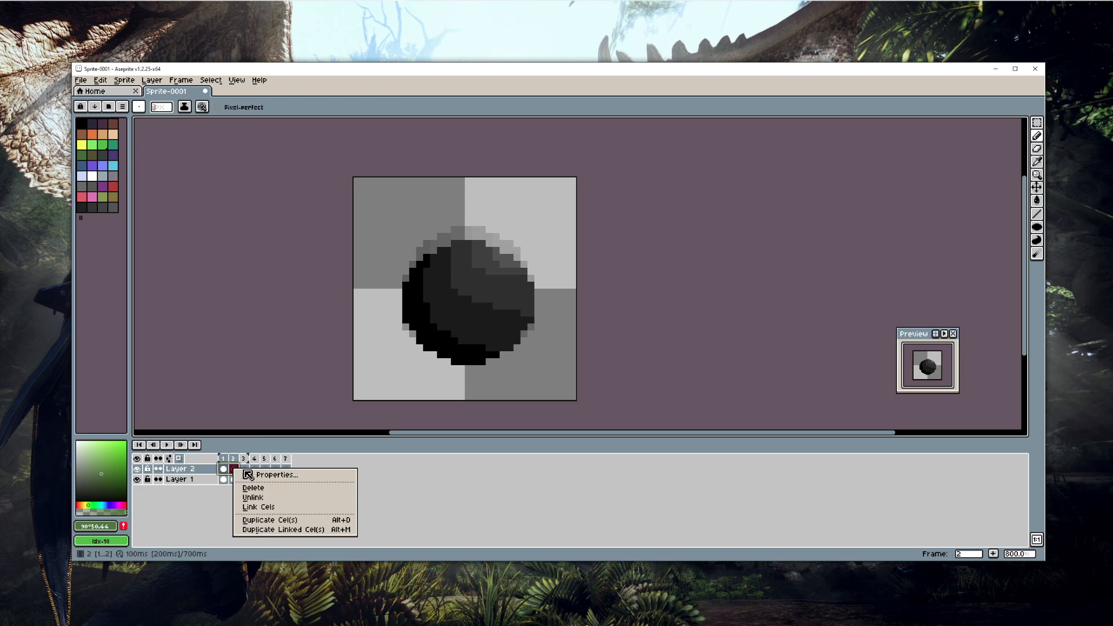
{"action": "left_click", "coordinate": [270, 511]}
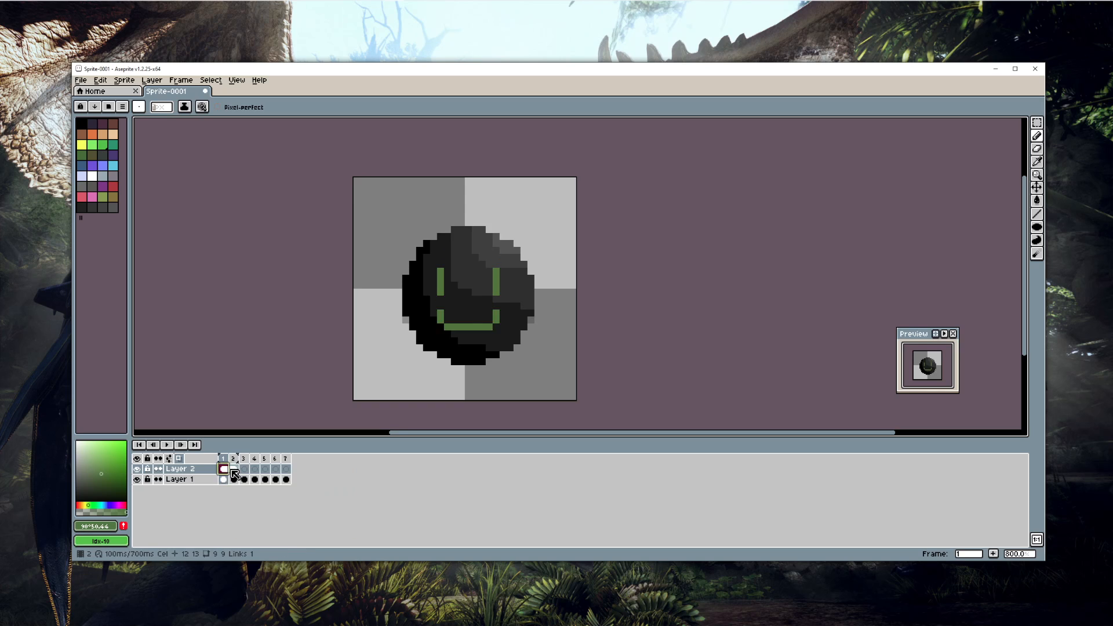
{"action": "key", "text": "ctrl+z"}
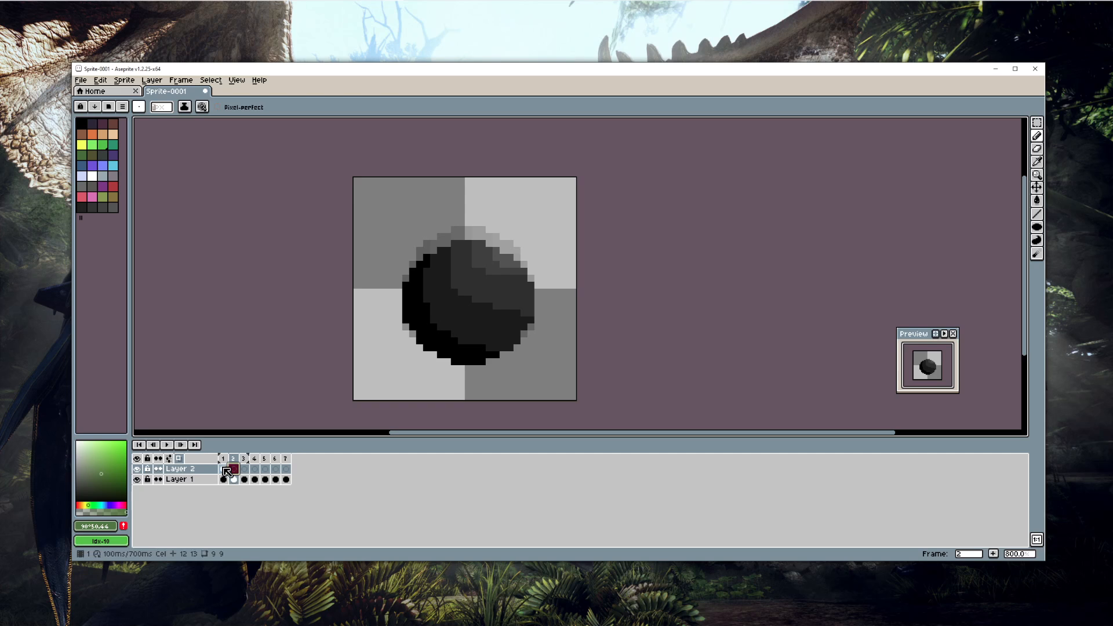
Step: Hide Layer 1 and draw shortened green faces on Layer 2, about 9 by 8 pixels in frame 2 and 9 by 7 in frame 3
{"action": "left_click", "coordinate": [137, 480]}
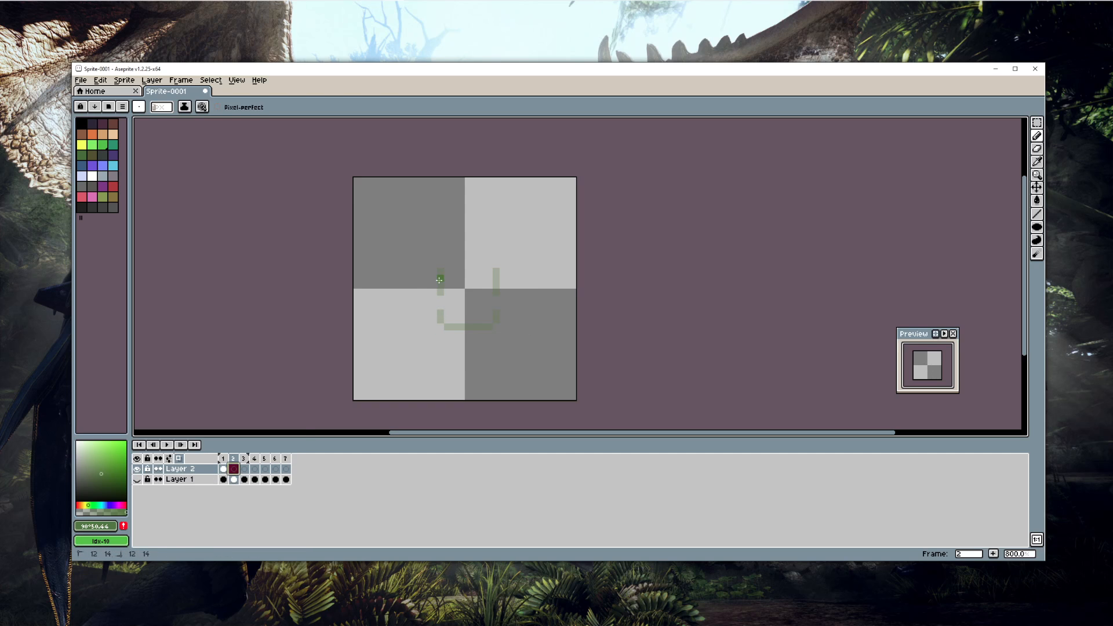
{"action": "mouse_move", "coordinate": [440, 279]}
{"action": "left_mouse_down"}
{"action": "mouse_move", "coordinate": [441, 292]}
{"action": "mouse_move", "coordinate": [496, 294]}
{"action": "mouse_move", "coordinate": [441, 323]}
{"action": "mouse_move", "coordinate": [496, 313]}
{"action": "left_mouse_up"}
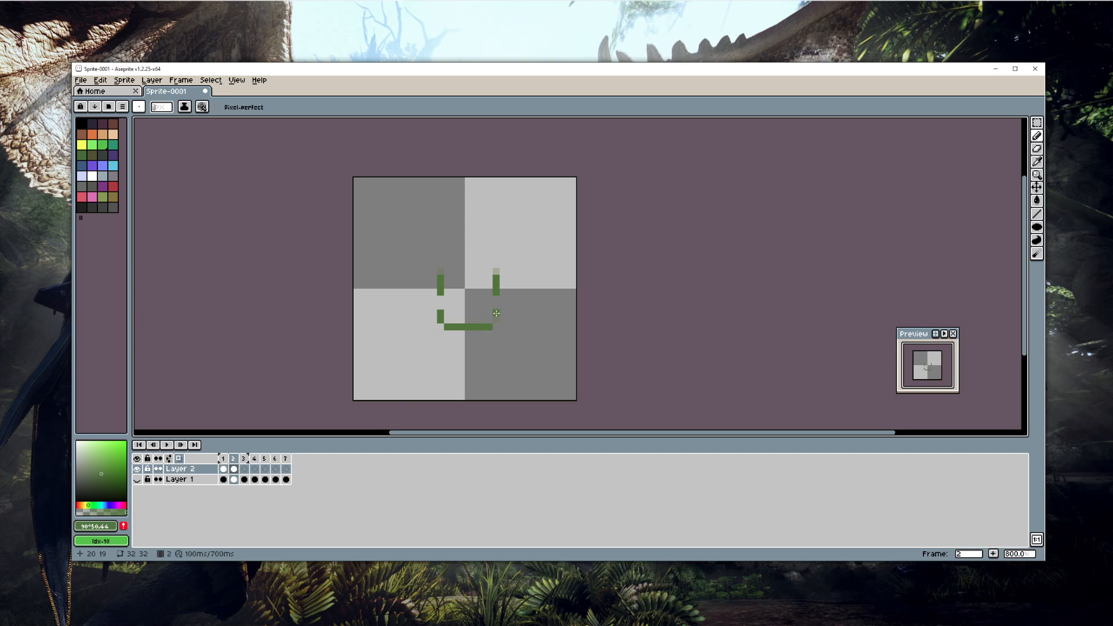
{"action": "left_click", "coordinate": [243, 458]}
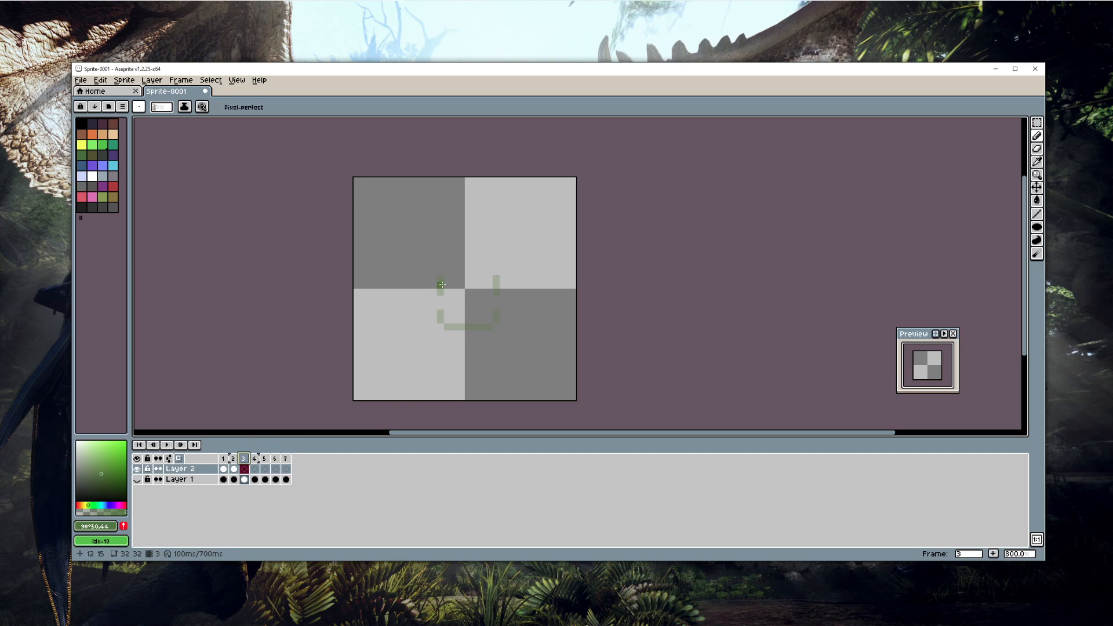
{"action": "mouse_move", "coordinate": [441, 283]}
{"action": "left_mouse_down"}
{"action": "mouse_move", "coordinate": [438, 330]}
{"action": "mouse_move", "coordinate": [439, 315]}
{"action": "mouse_move", "coordinate": [495, 315]}
{"action": "mouse_move", "coordinate": [496, 279]}
{"action": "mouse_move", "coordinate": [497, 291]}
{"action": "mouse_move", "coordinate": [442, 290]}
{"action": "left_mouse_up"}
{"action": "left_click", "coordinate": [438, 327]}
Step: Draw the most squashed green face on Layer 2 in frame 4, about 9 by 6 pixels with eyes two pixels tall
{"action": "left_click", "coordinate": [255, 468]}
{"action": "left_click", "coordinate": [434, 327]}
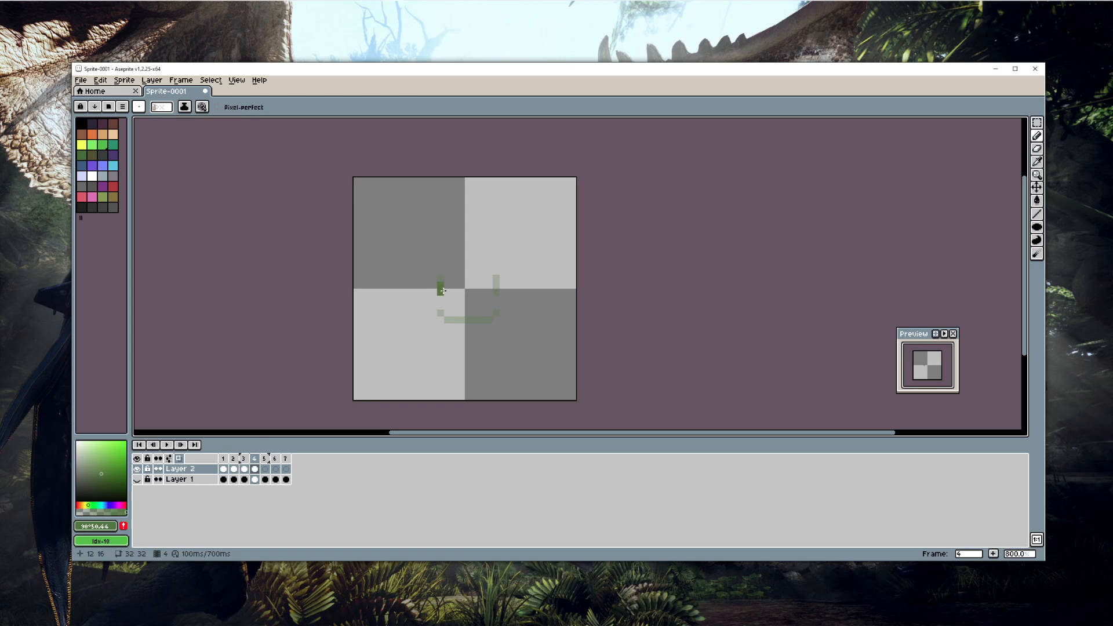
{"action": "left_click_drag", "start_coordinate": [496, 286], "coordinate": [496, 293]}
{"action": "left_click_drag", "start_coordinate": [439, 313], "coordinate": [441, 318]}
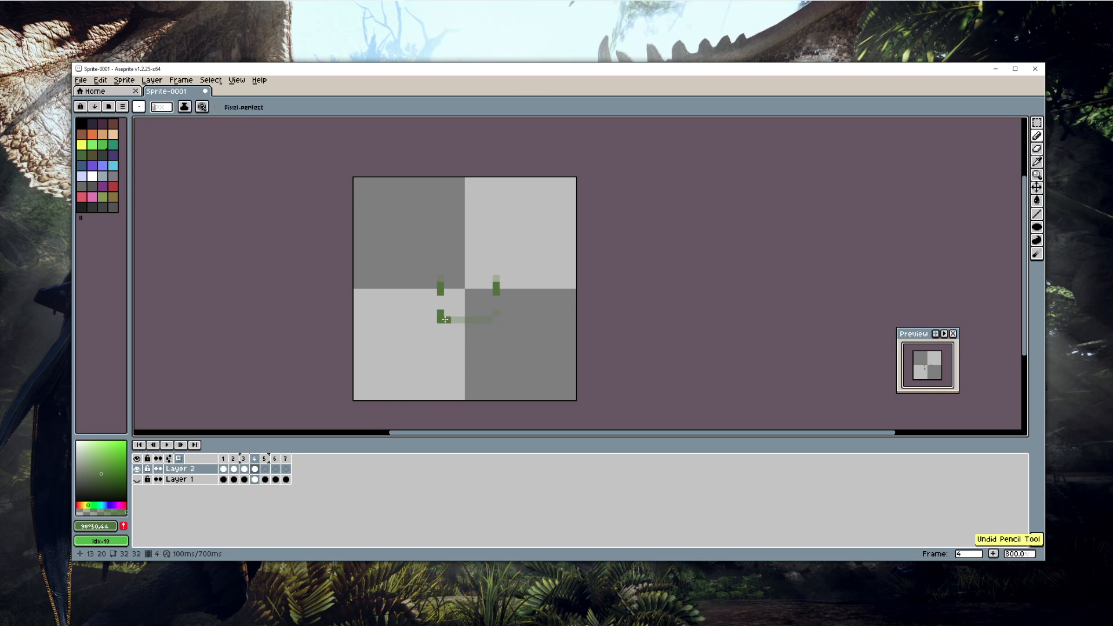
{"action": "left_click_drag", "start_coordinate": [444, 320], "coordinate": [468, 320]}
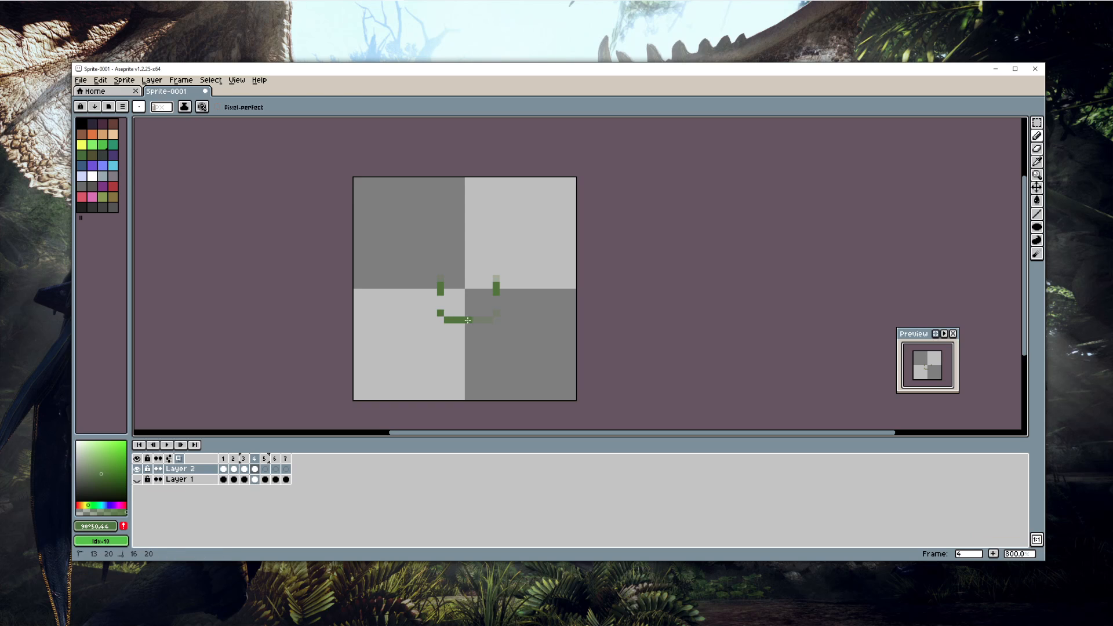
{"action": "left_click", "coordinate": [496, 312]}
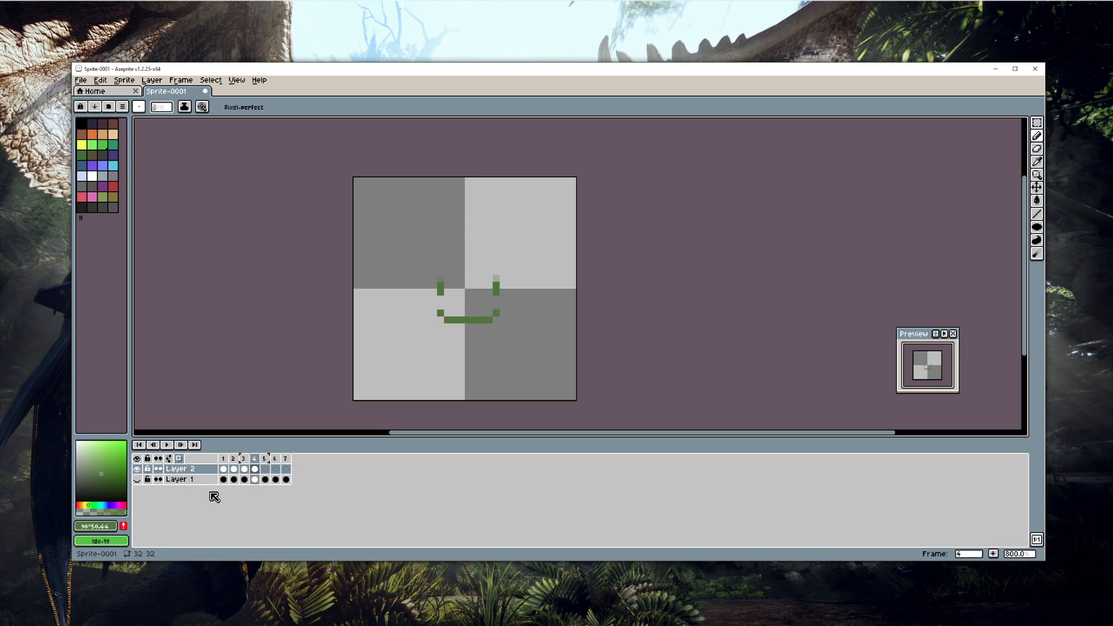
Step: Copy the whole face from frame 3 of Layer 2 and paste it into frame 5
{"action": "left_click", "coordinate": [266, 469]}
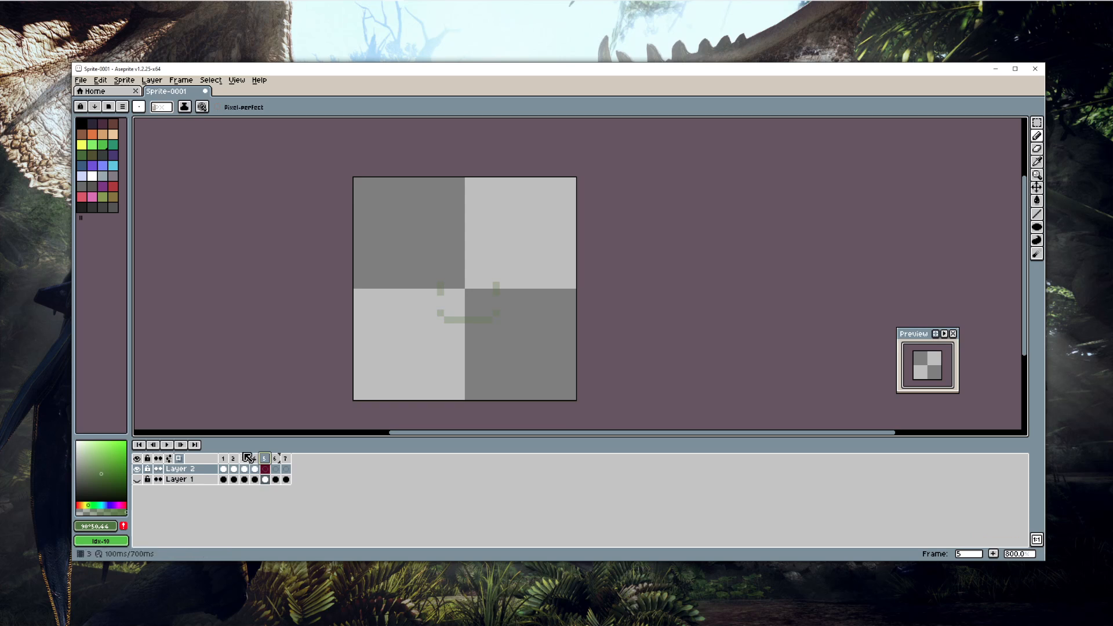
{"action": "left_click", "coordinate": [244, 469]}
{"action": "key", "text": "ctrl+a"}
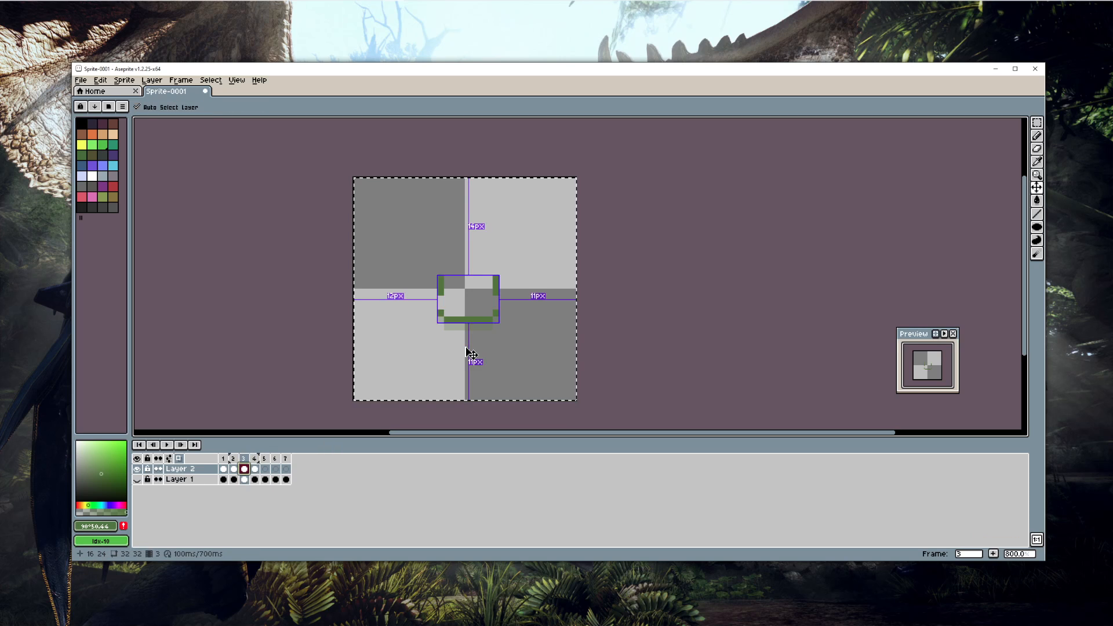
{"action": "left_click", "coordinate": [265, 462]}
{"action": "key", "text": "ctrl+v"}
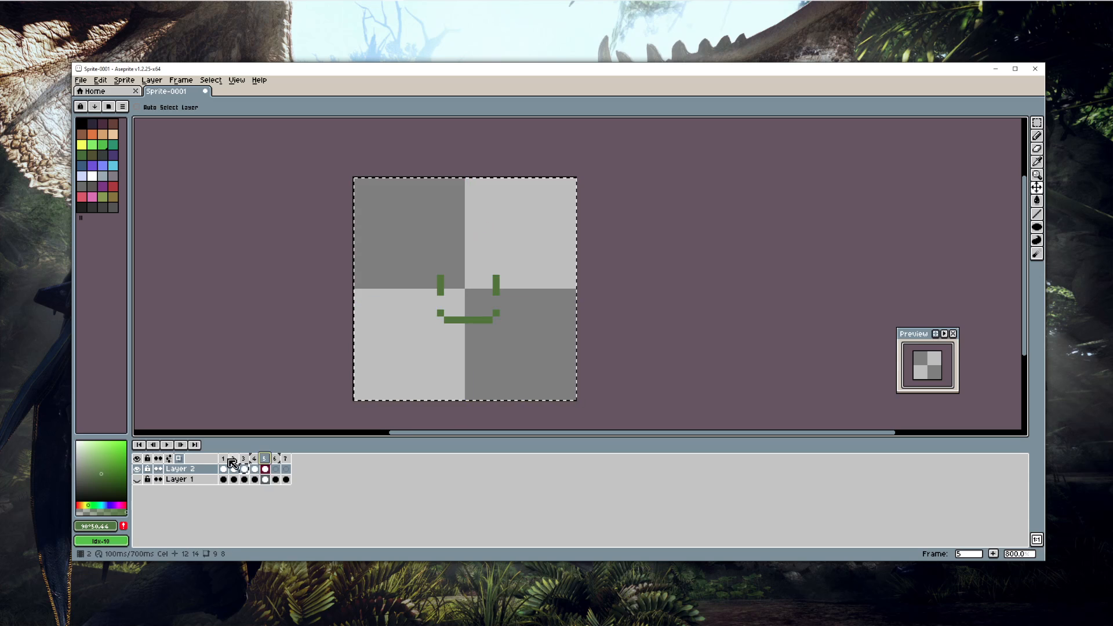
Step: Copy the face from frame 2 of Layer 2 and paste it into frame 6
{"action": "left_click", "coordinate": [233, 460]}
{"action": "key", "text": "ctrl+c"}
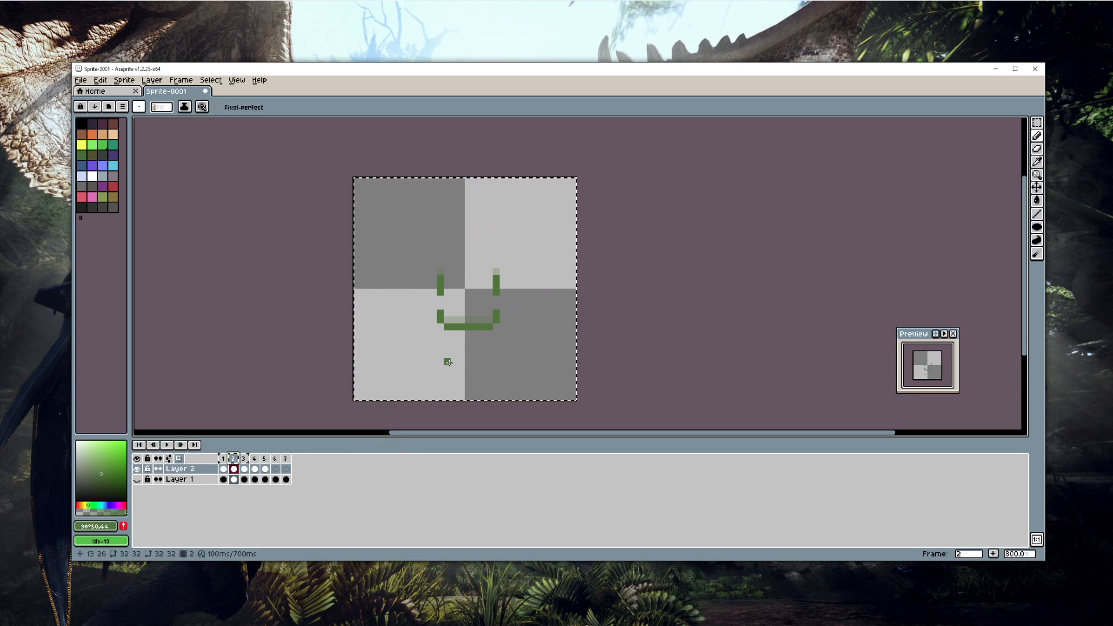
{"action": "left_click", "coordinate": [275, 460]}
{"action": "key", "text": "ctrl+v"}
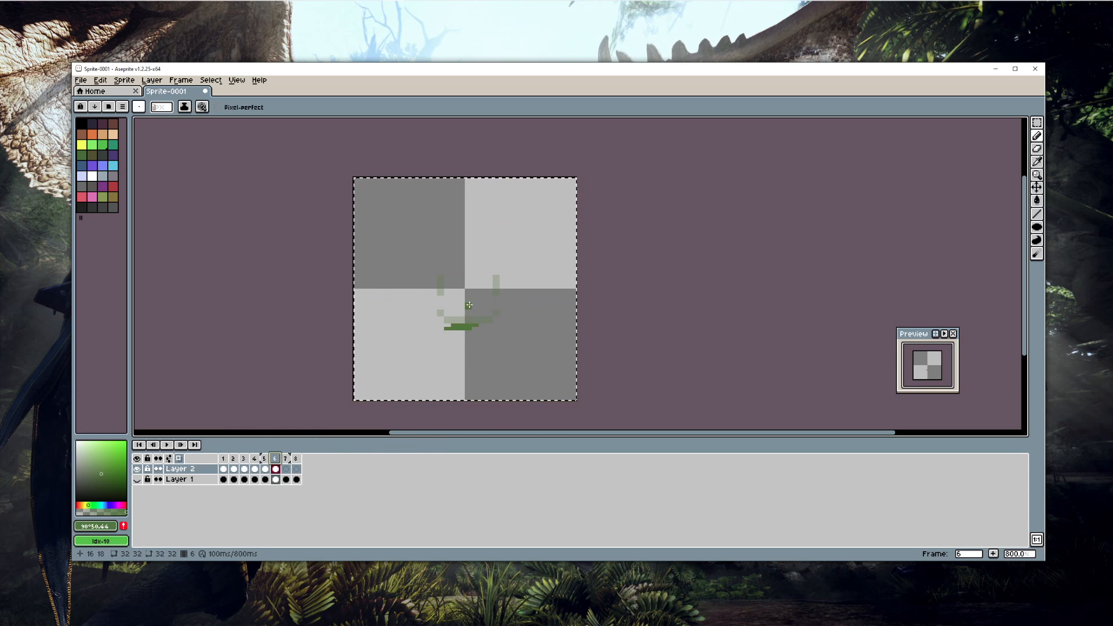
Step: Copy the face from frame 2 of Layer 2 into frame 7 and undo the stray pencil mark there
{"action": "left_click", "coordinate": [287, 460]}
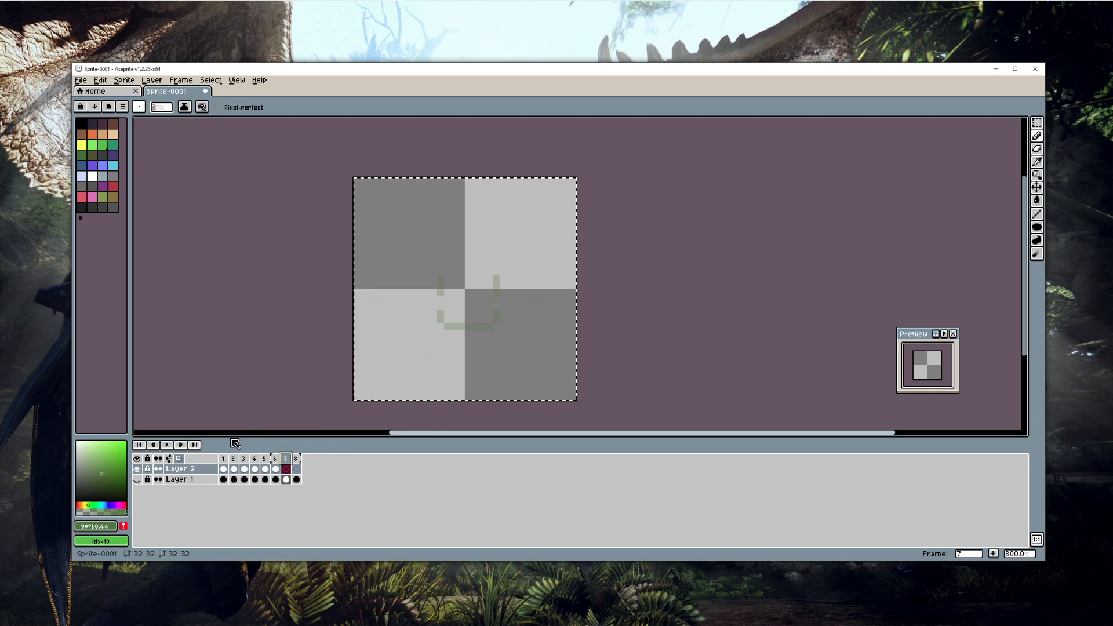
{"action": "left_click", "coordinate": [231, 462]}
{"action": "left_click", "coordinate": [244, 469]}
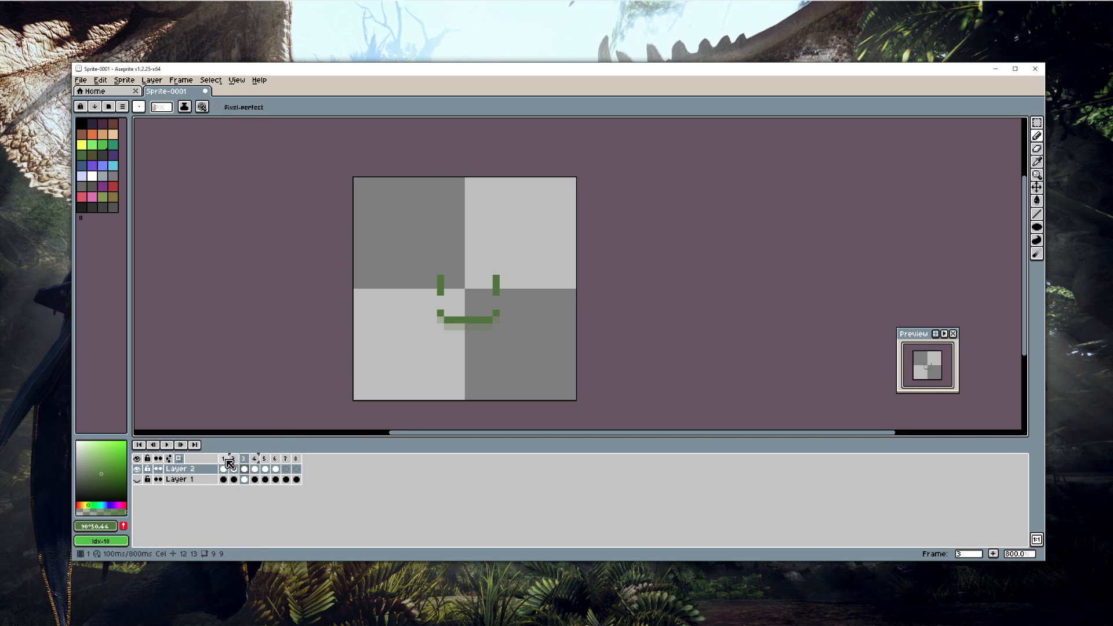
{"action": "left_click", "coordinate": [187, 445]}
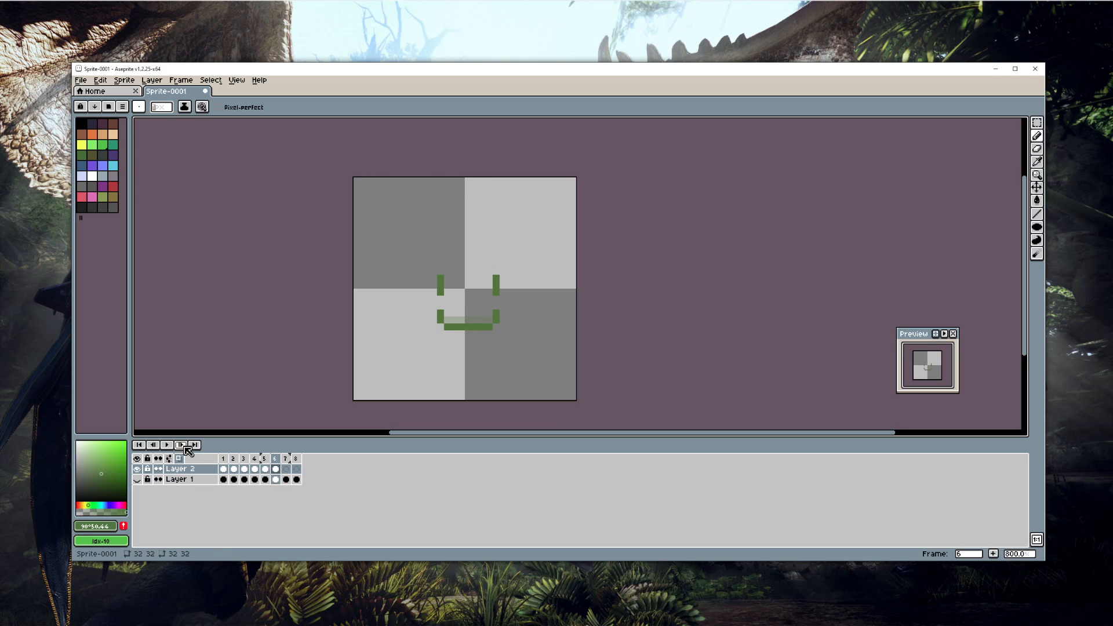
{"action": "left_click", "coordinate": [184, 444]}
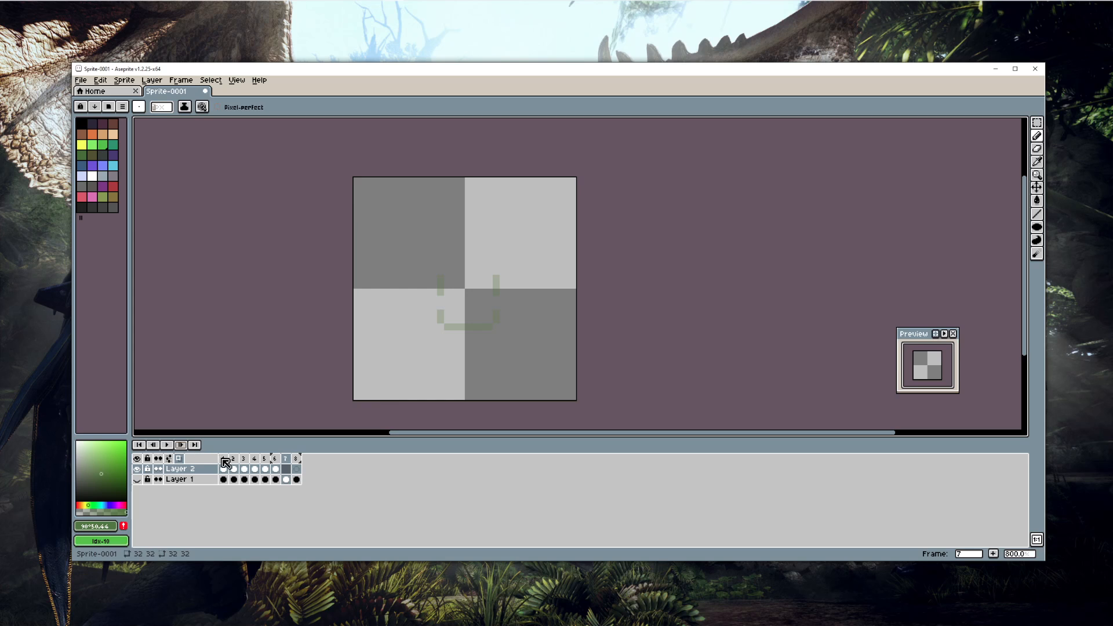
{"action": "left_click", "coordinate": [233, 467]}
{"action": "key", "text": "ctrl+a"}
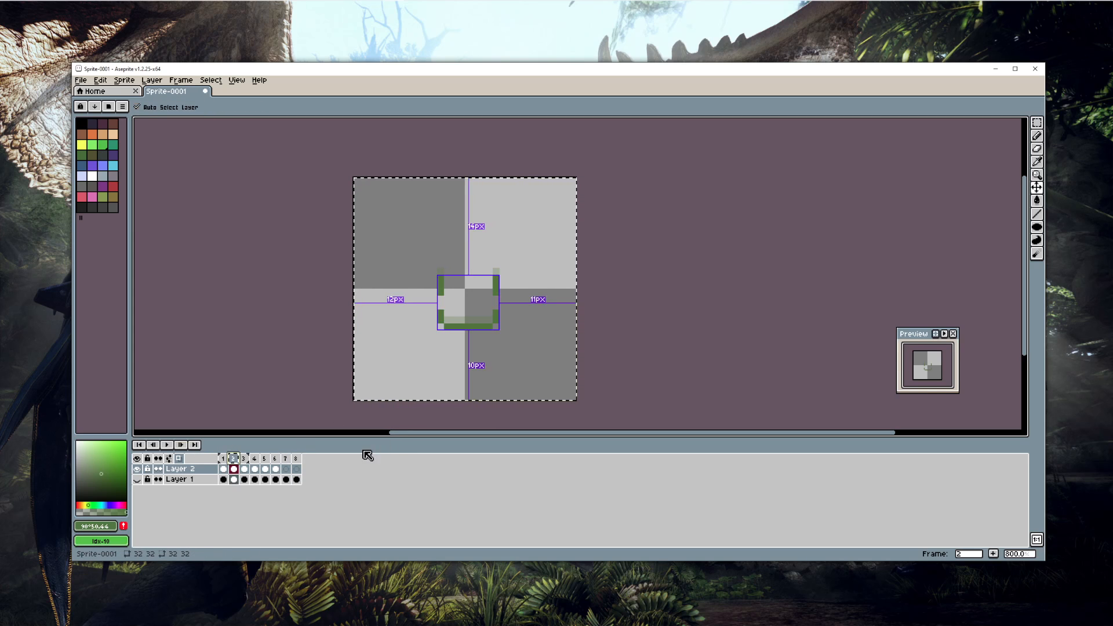
{"action": "left_click", "coordinate": [286, 459]}
{"action": "key", "text": "ctrl+v"}
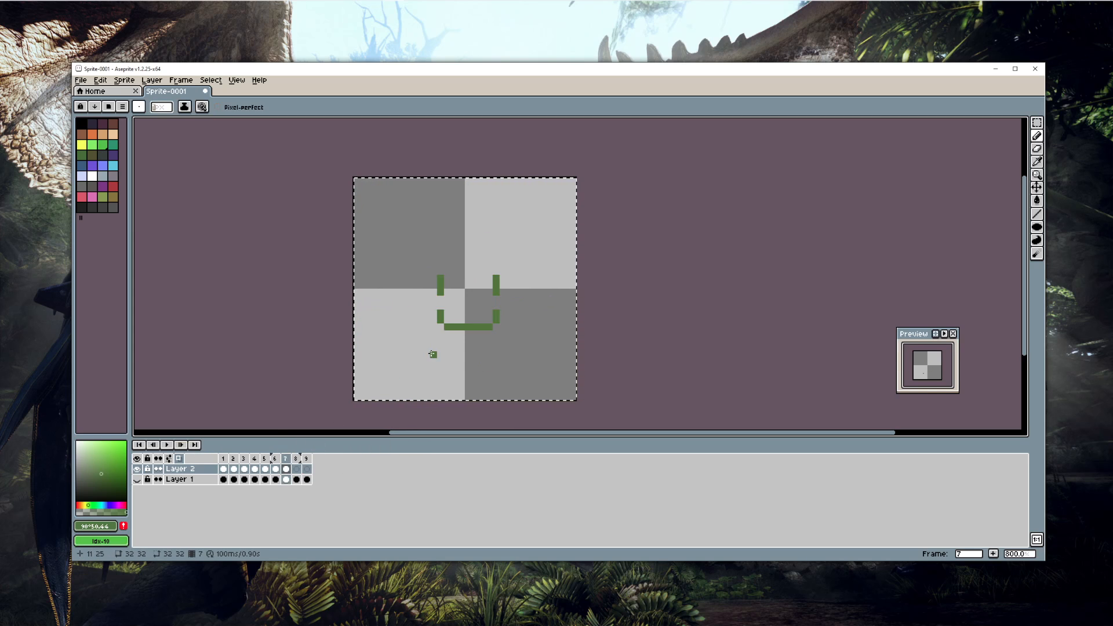
{"action": "key", "text": "ctrl+z"}
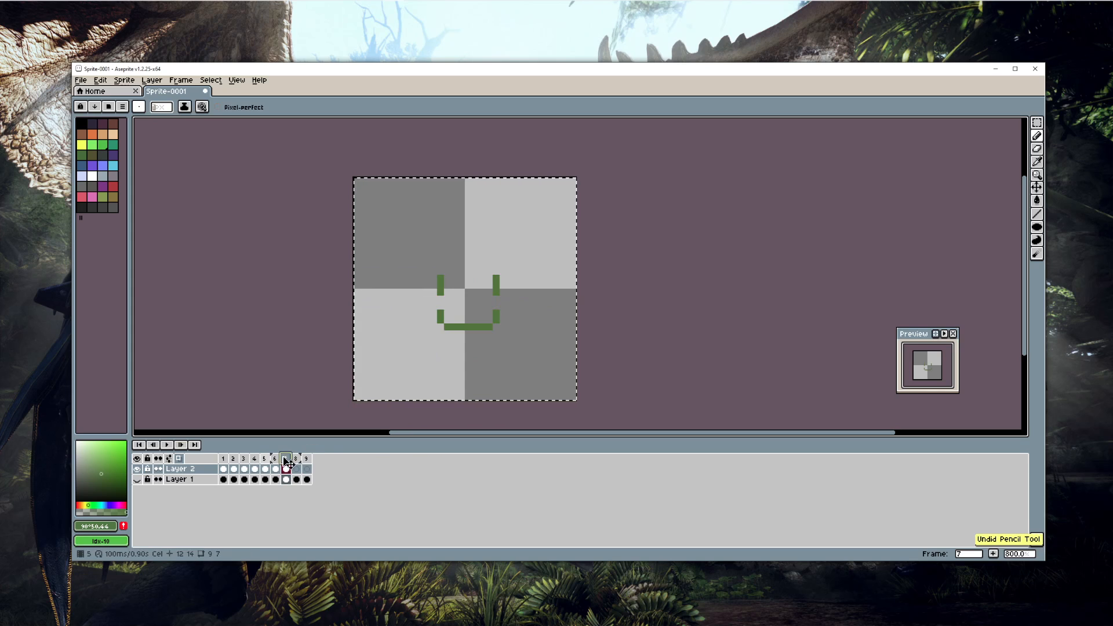
Step: Compare the faces in several frames and make Layer 1 visible again
{"action": "left_click", "coordinate": [296, 459]}
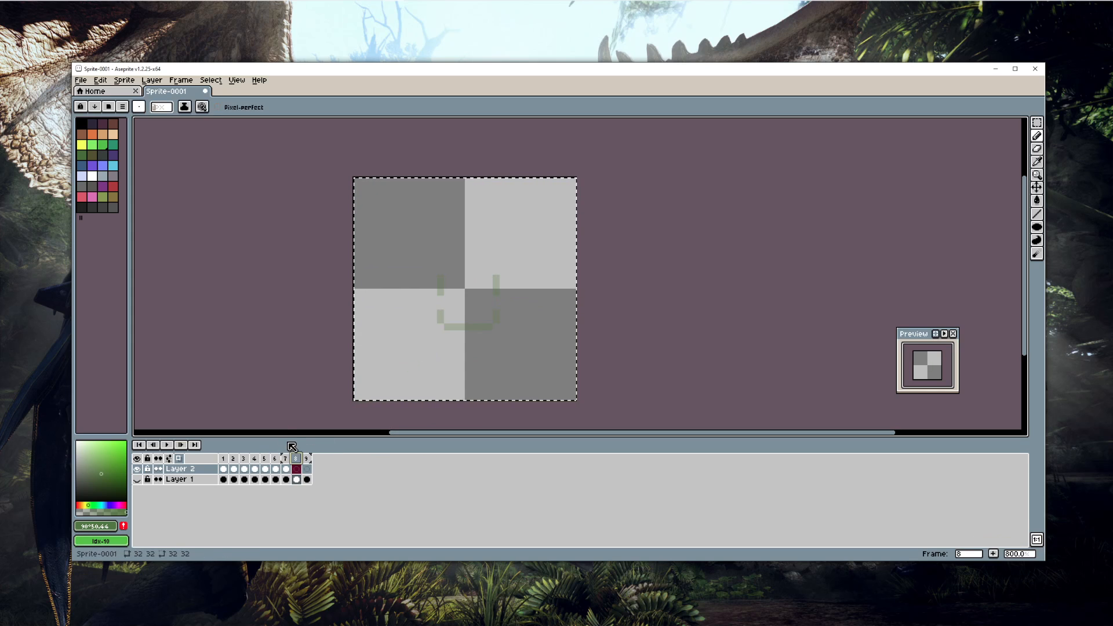
{"action": "left_click", "coordinate": [243, 458]}
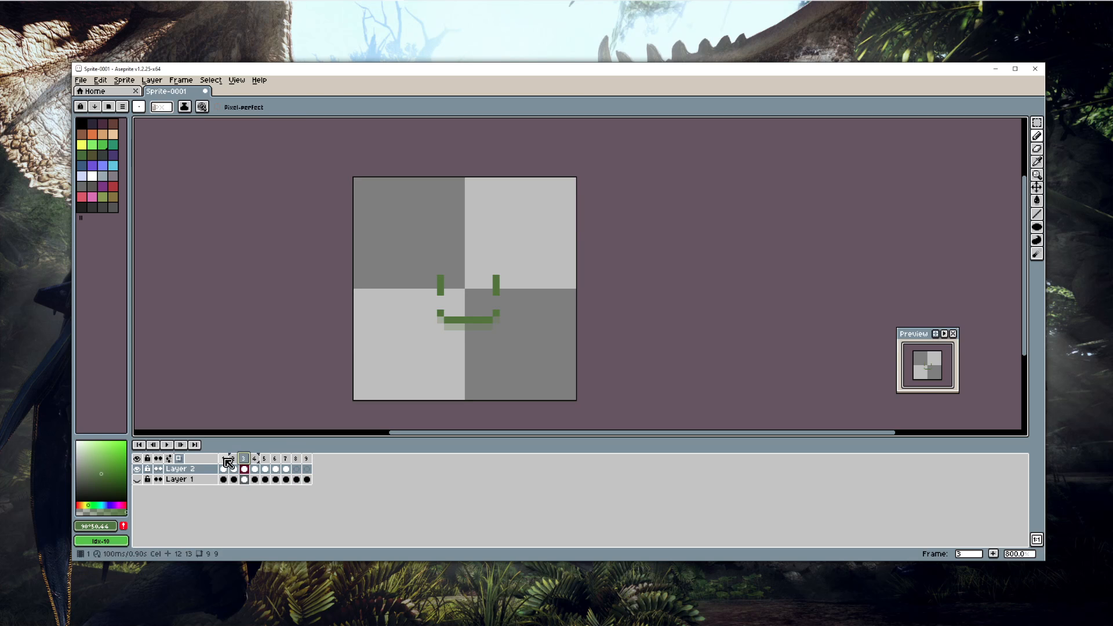
{"action": "left_click", "coordinate": [225, 459]}
{"action": "left_click", "coordinate": [263, 459]}
{"action": "left_click", "coordinate": [274, 459]}
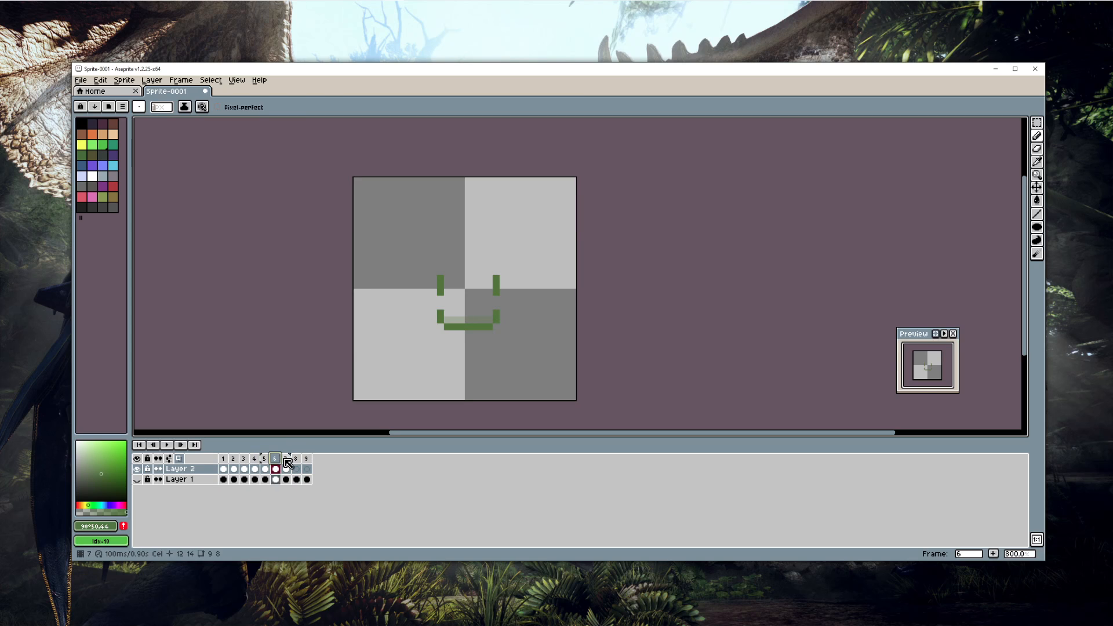
{"action": "left_click_drag", "start_coordinate": [288, 462], "coordinate": [294, 461]}
{"action": "left_click", "coordinate": [138, 480]}
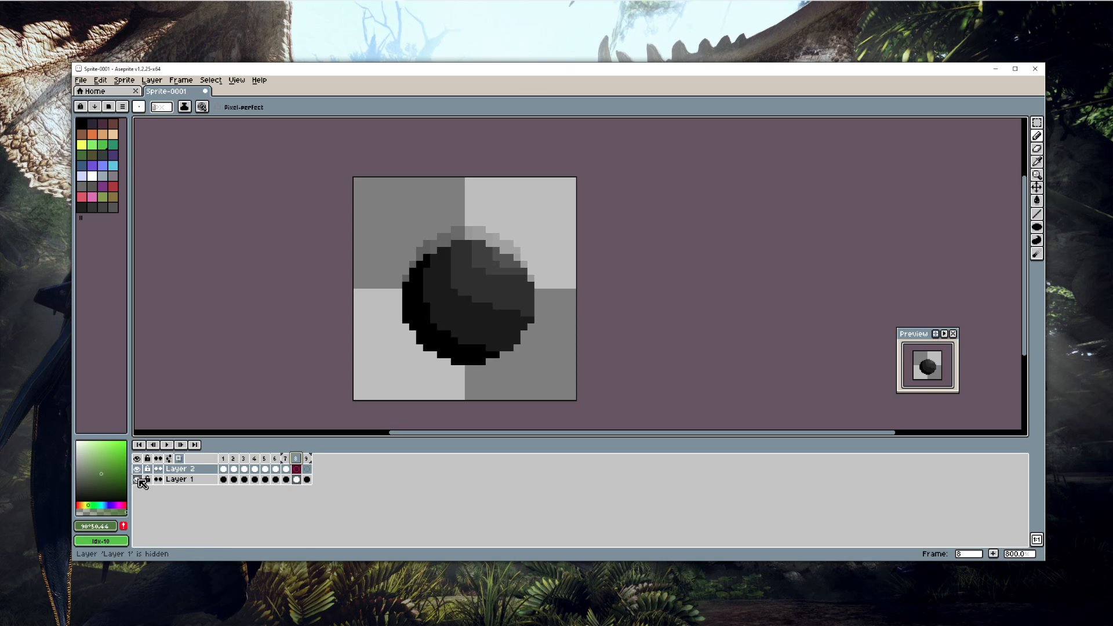
Step: Play the animation briefly, stop it, and step backward and forward through the frames to examine the face on the squashing ball
{"action": "left_click", "coordinate": [167, 445]}
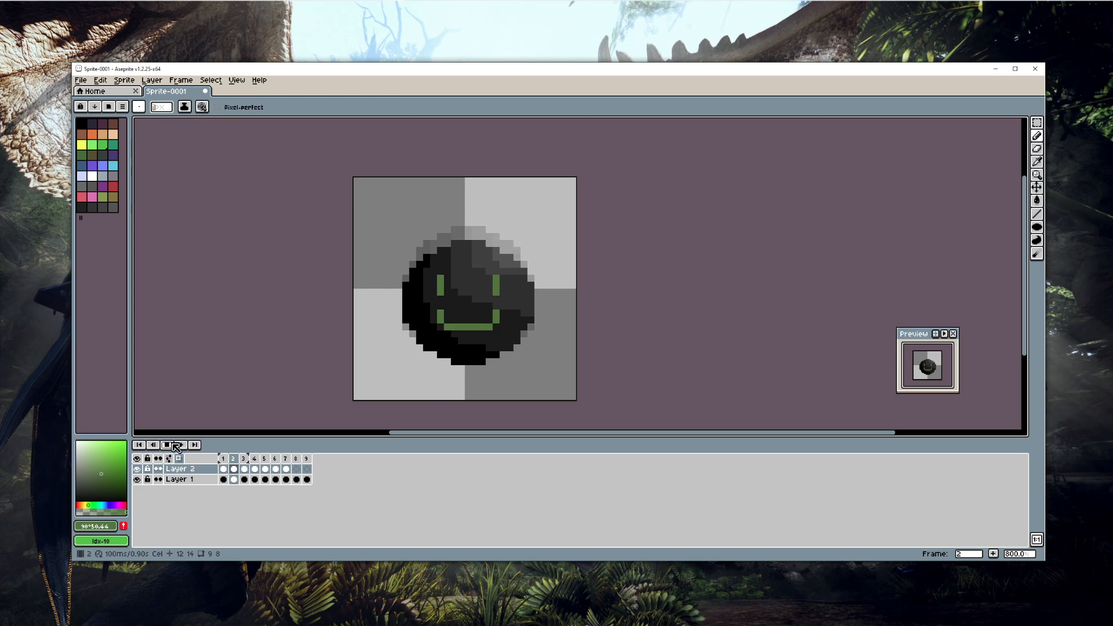
{"action": "left_click", "coordinate": [176, 446]}
{"action": "left_click", "coordinate": [154, 446]}
{"action": "left_click", "coordinate": [154, 446]}
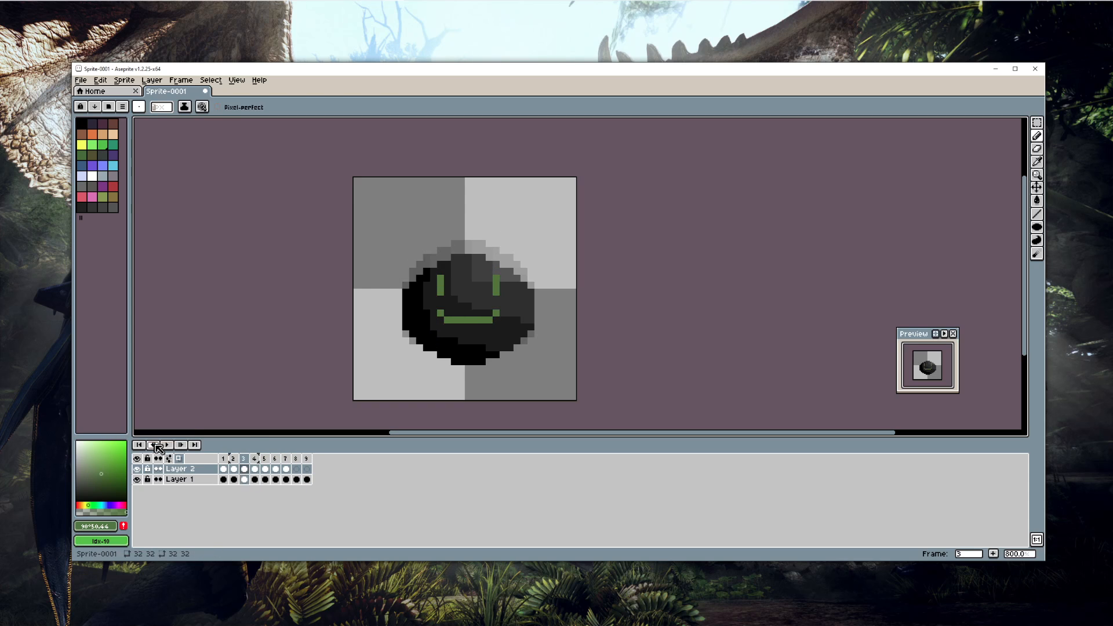
{"action": "left_click", "coordinate": [155, 445]}
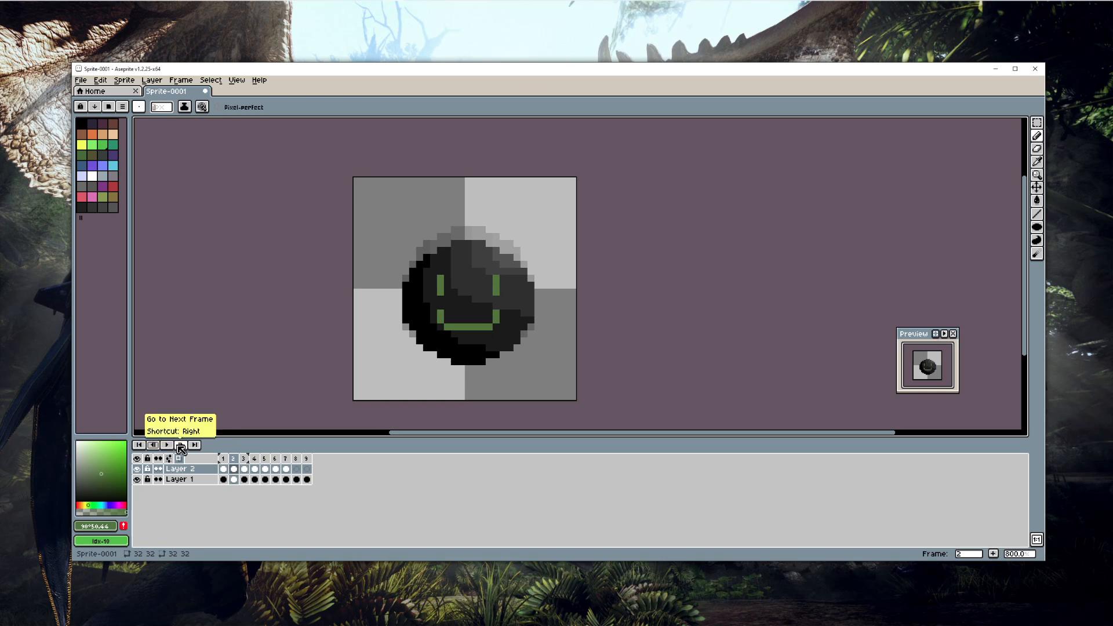
{"action": "left_click", "coordinate": [180, 445]}
{"action": "left_click", "coordinate": [181, 446]}
{"action": "left_click", "coordinate": [180, 445]}
{"action": "left_click", "coordinate": [181, 445]}
{"action": "left_click", "coordinate": [180, 445]}
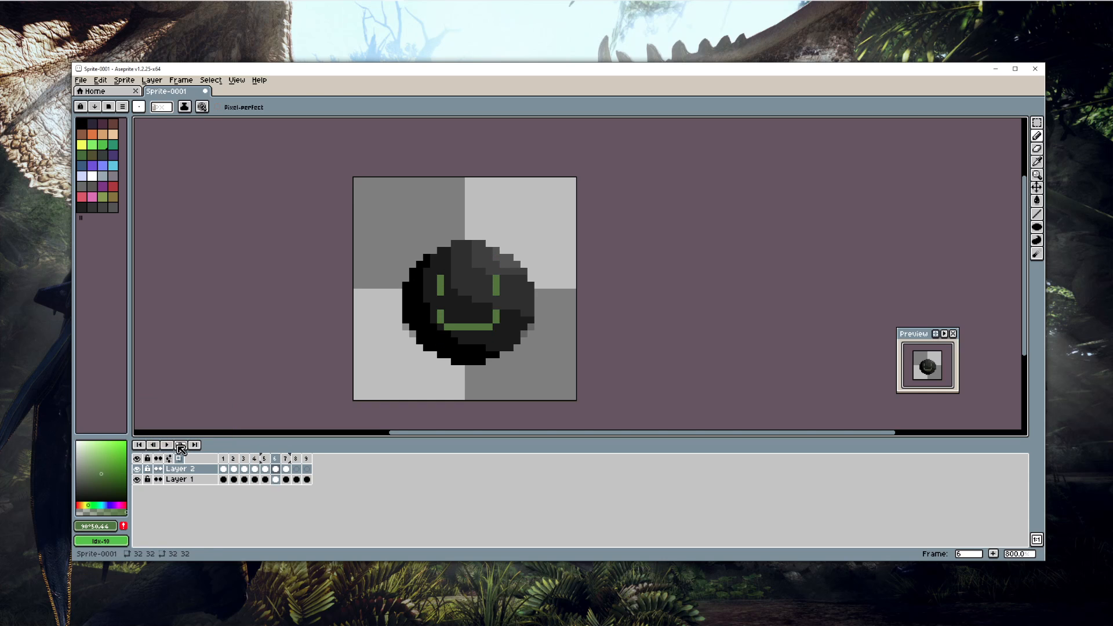
Step: Delete Layer 2 with its face drawings
{"action": "right_click", "coordinate": [191, 470]}
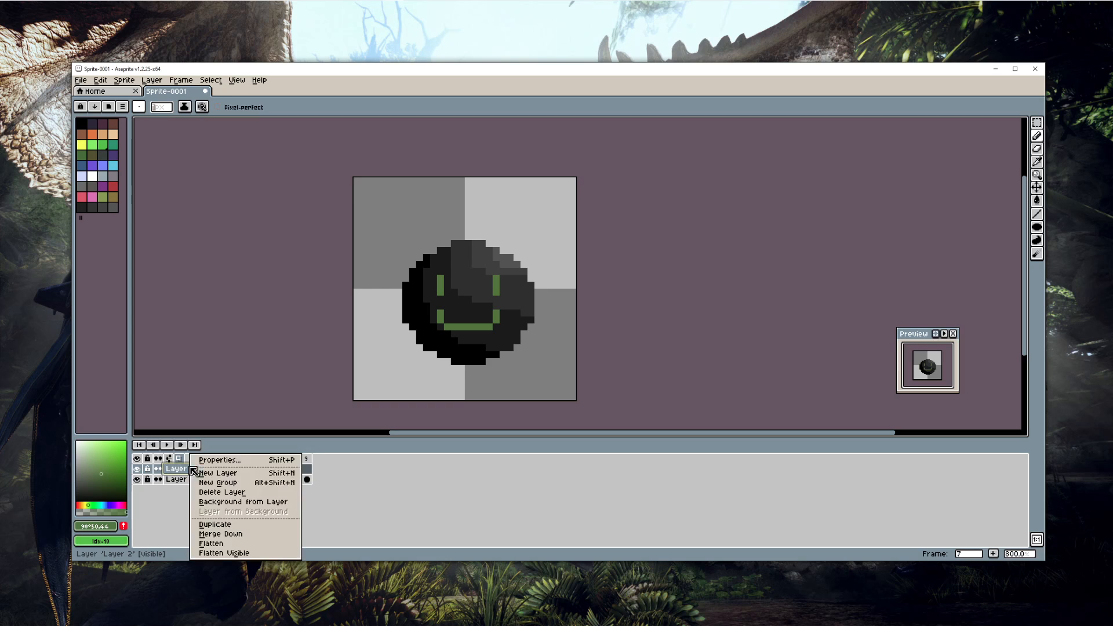
{"action": "left_click", "coordinate": [241, 494]}
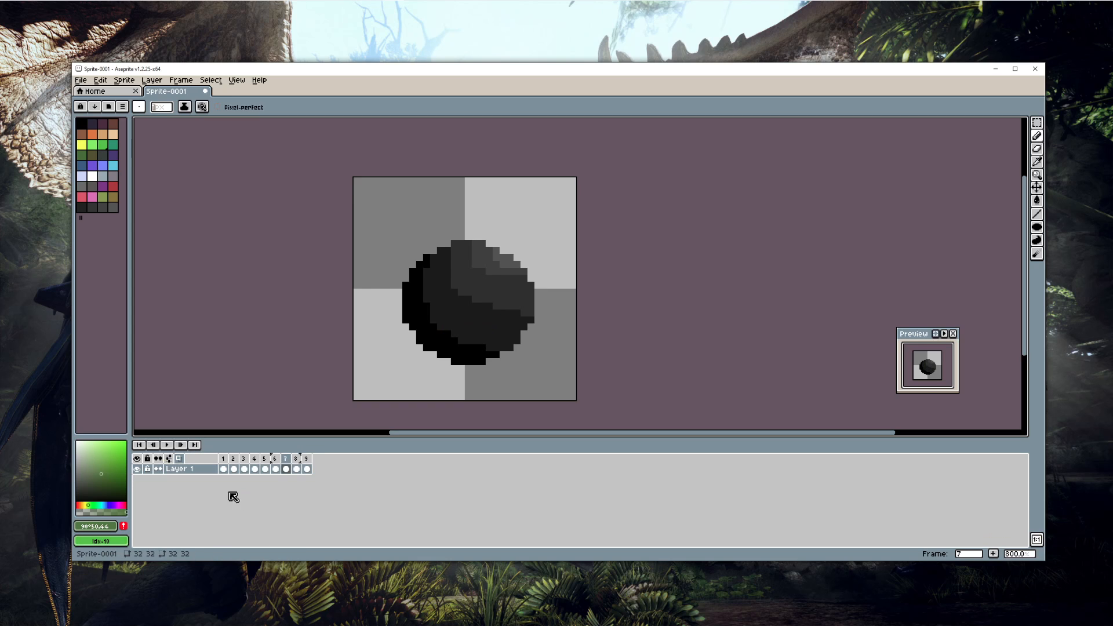
{"action": "mouse_move", "coordinate": [634, 10]}
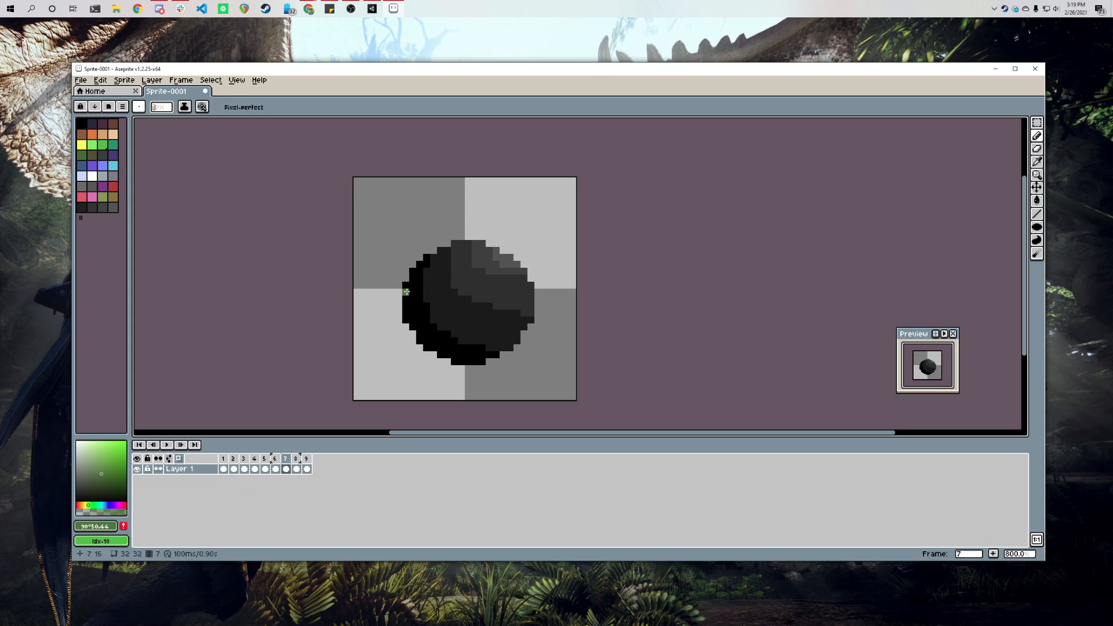
Step: Play the squash animation from frame 1 and step between the late frames to check the ball's motion
{"action": "left_click", "coordinate": [226, 459]}
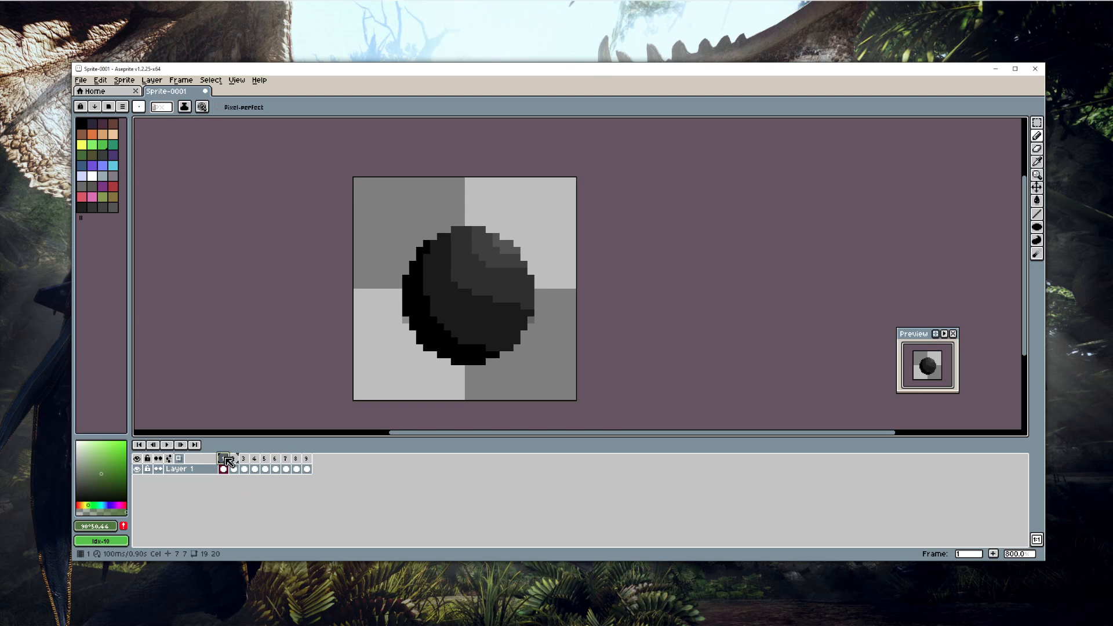
{"action": "left_click", "coordinate": [168, 445]}
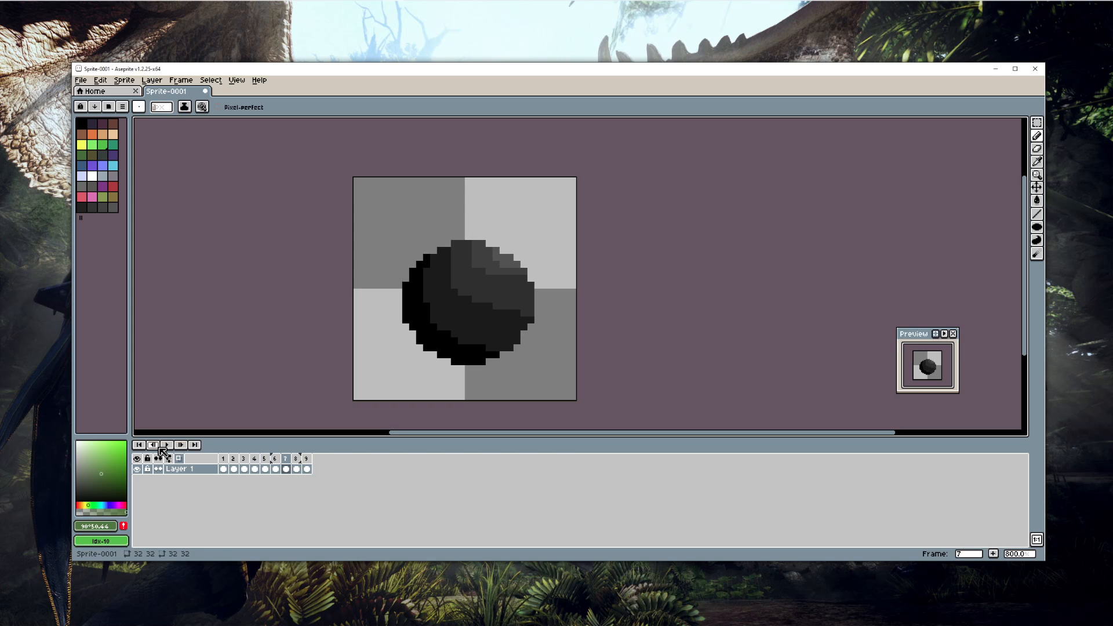
{"action": "left_click", "coordinate": [182, 447]}
{"action": "left_click", "coordinate": [153, 448]}
{"action": "left_click", "coordinate": [153, 448]}
Step: Delete frame 7 from the animation
{"action": "left_click", "coordinate": [181, 444]}
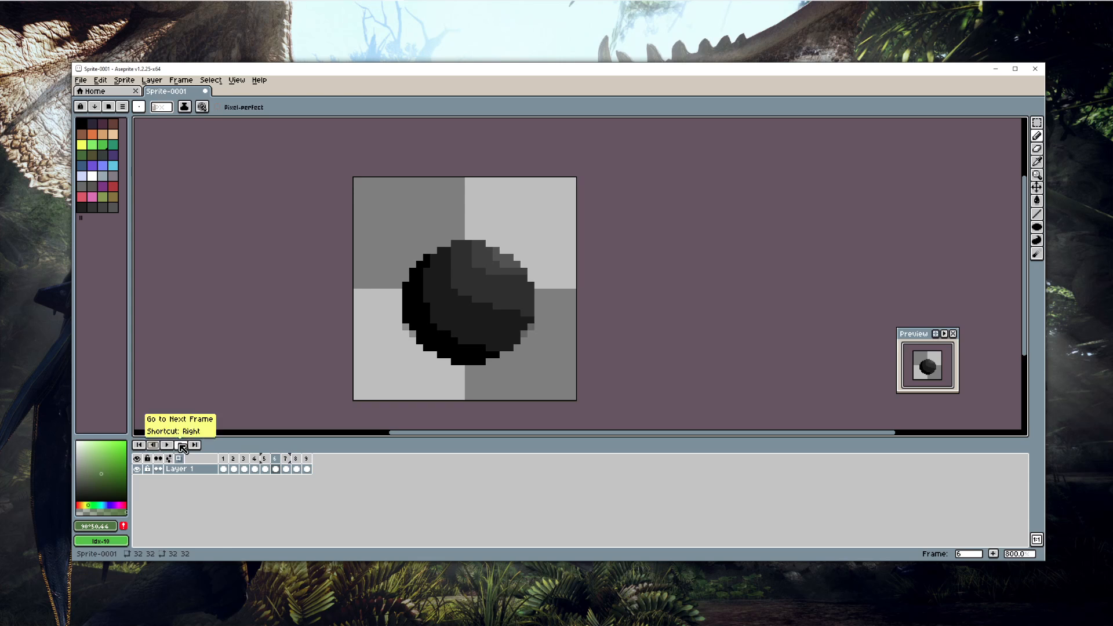
{"action": "right_click", "coordinate": [289, 462]}
{"action": "left_click", "coordinate": [317, 500]}
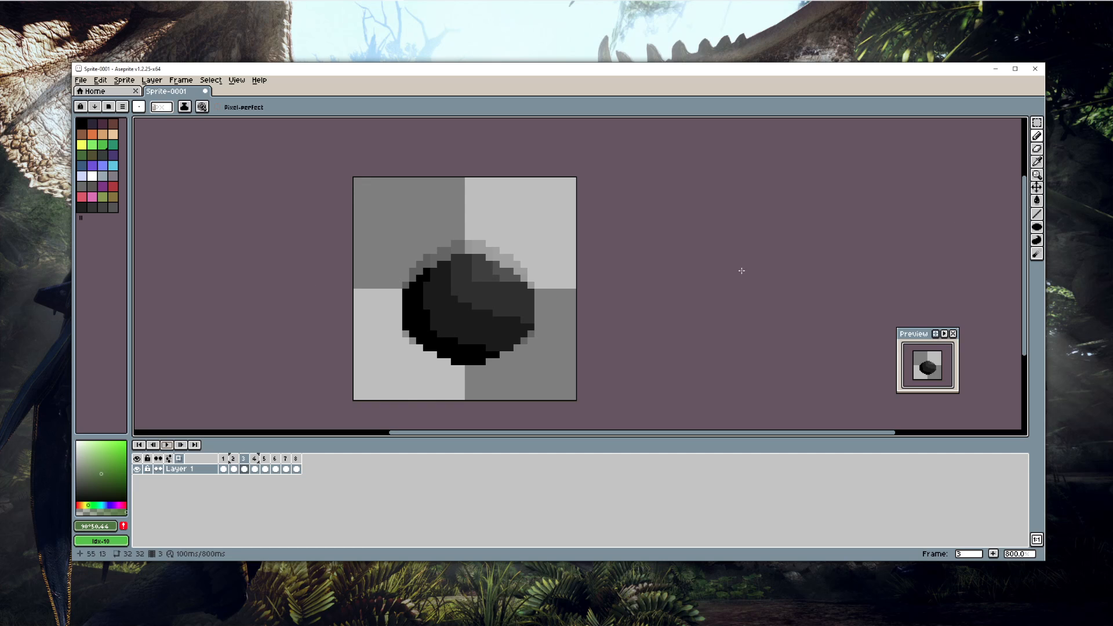
Step: Fill the area around frame 3's ball with a Bayer Matrix 4x4 dithered gradient from light green to dark grey, and undo it
{"action": "left_click", "coordinate": [1037, 205]}
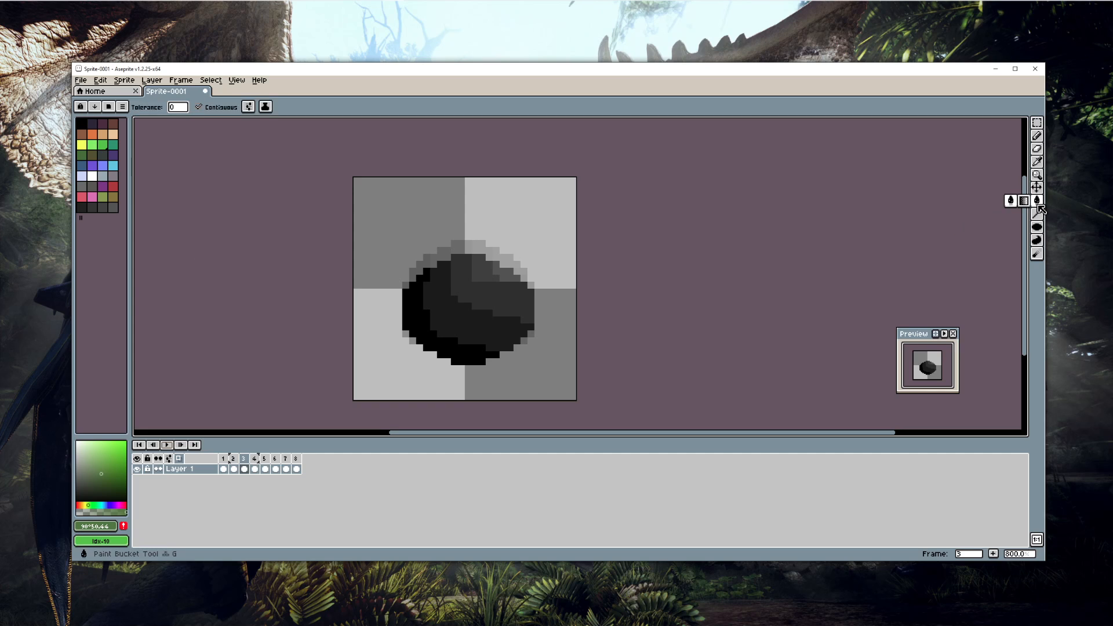
{"action": "left_click", "coordinate": [1026, 204]}
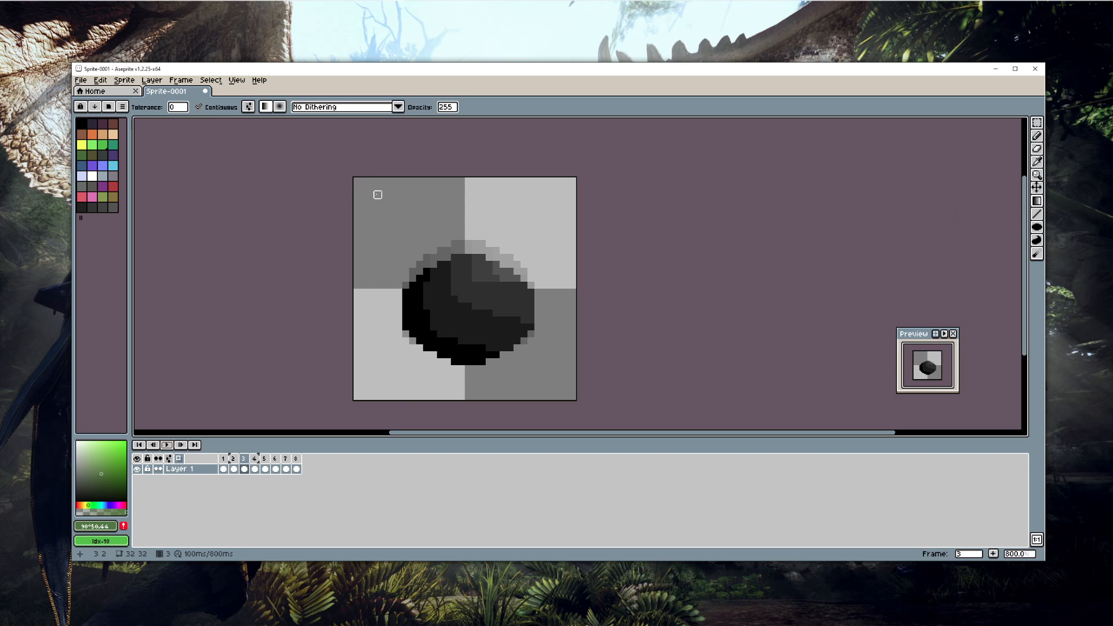
{"action": "left_click", "coordinate": [314, 109]}
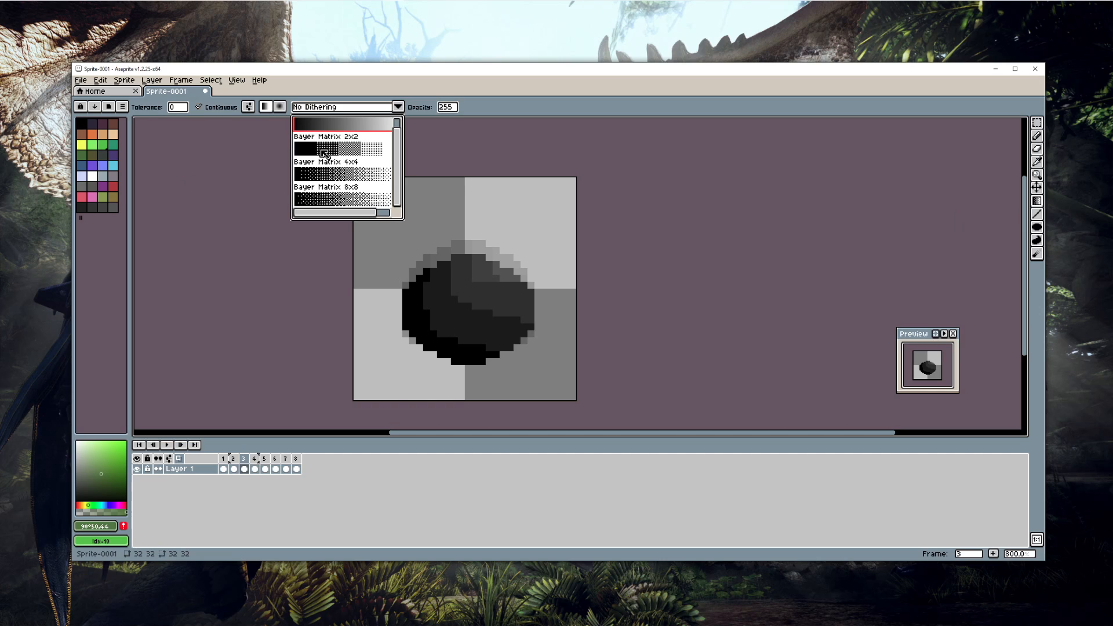
{"action": "left_click", "coordinate": [323, 177]}
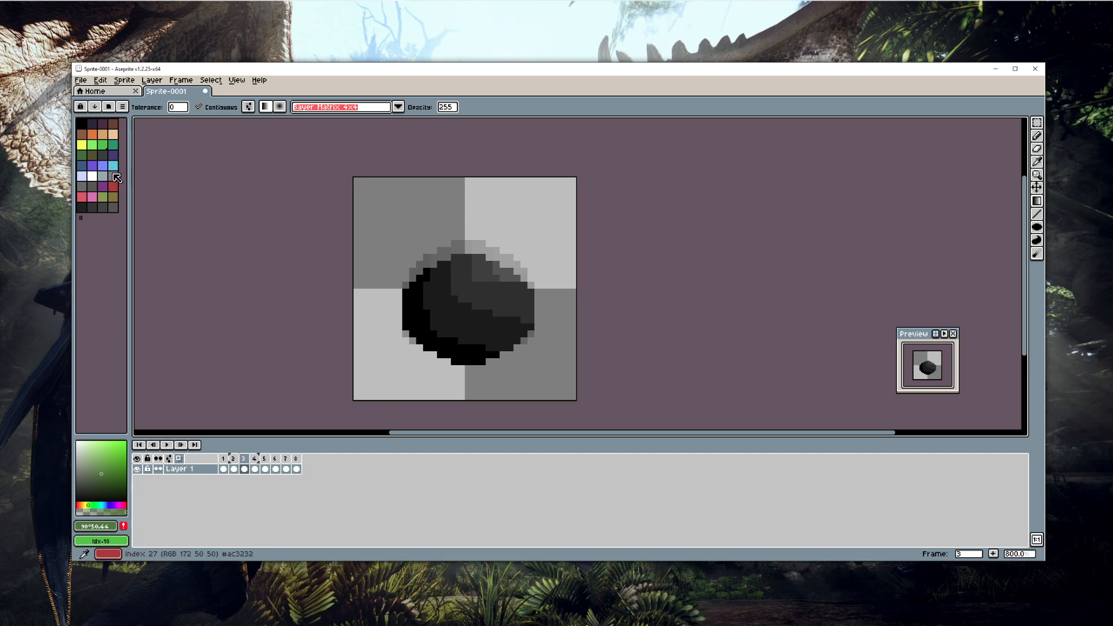
{"action": "left_click", "coordinate": [92, 145]}
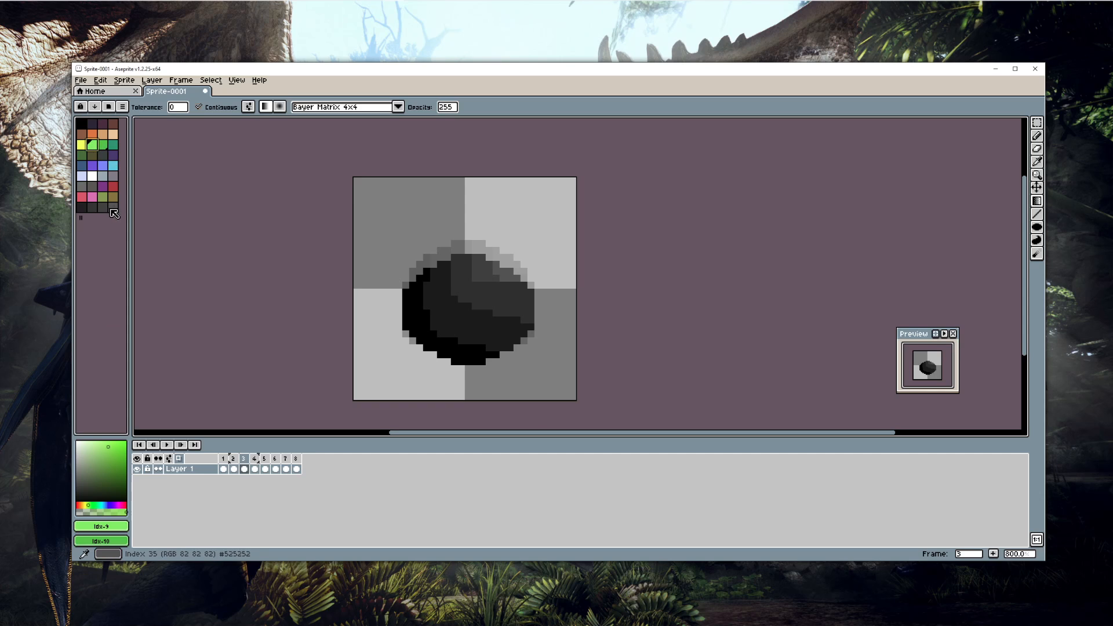
{"action": "right_click", "coordinate": [113, 207]}
{"action": "left_click_drag", "start_coordinate": [370, 188], "coordinate": [371, 409]}
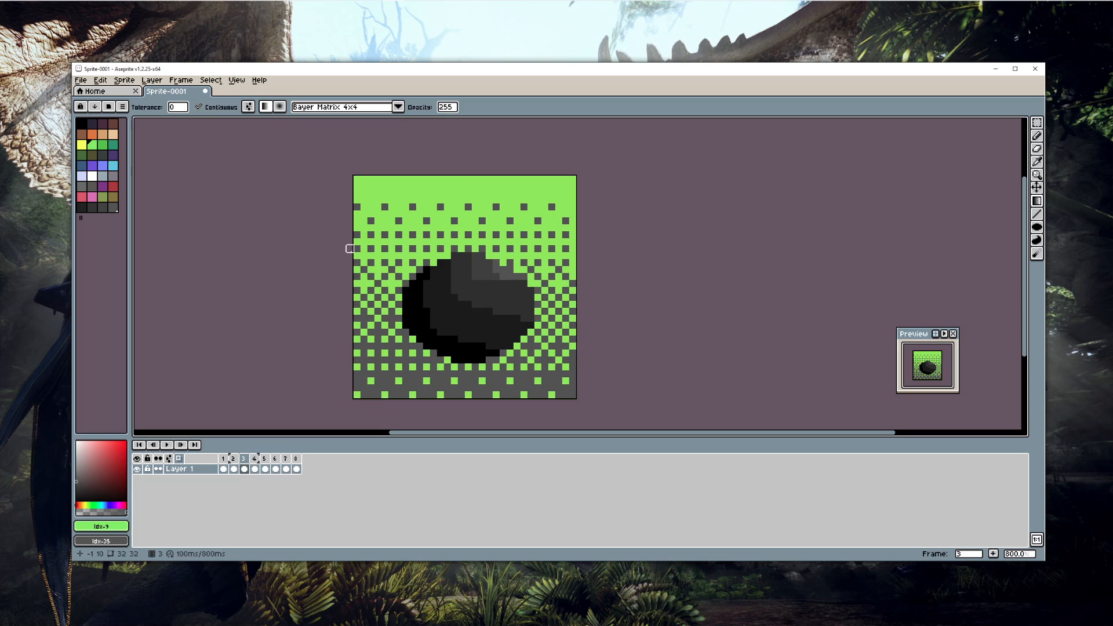
{"action": "key", "text": "ctrl+z"}
{"action": "key", "text": "ctrl+d"}
Step: Try the same green-to-grey vertical gradient on frame 3 with No Dithering, and undo it
{"action": "left_click", "coordinate": [396, 107]}
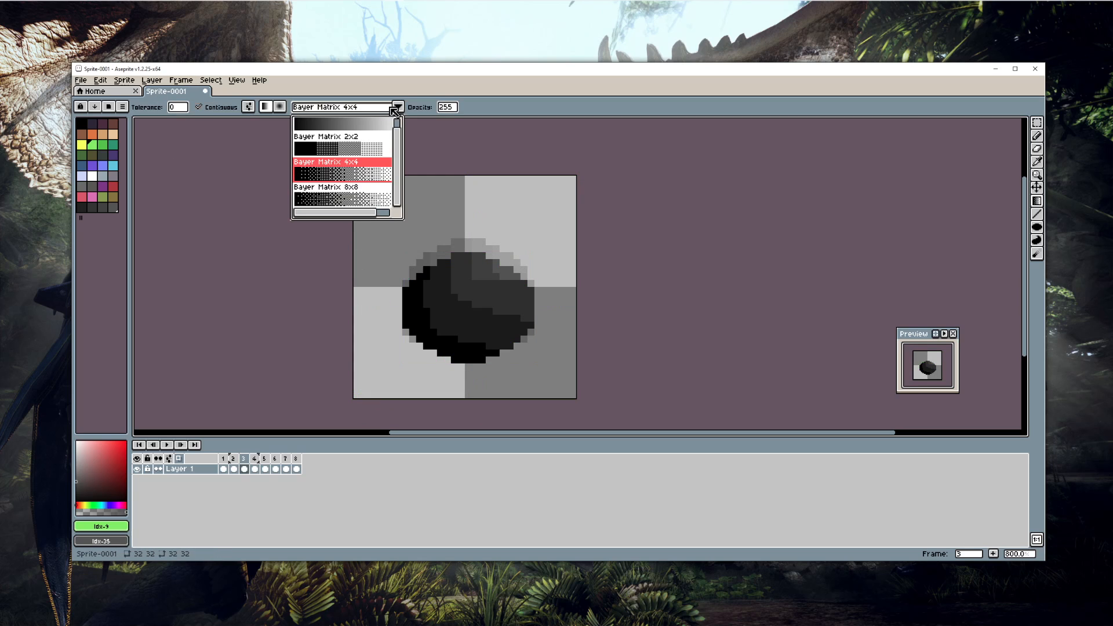
{"action": "scroll", "coordinate": [342, 162], "scroll_direction": "up", "scroll_amount": 2}
{"action": "left_click", "coordinate": [325, 120]}
{"action": "left_click_drag", "start_coordinate": [363, 184], "coordinate": [377, 423]}
{"action": "key", "text": "ctrl+z"}
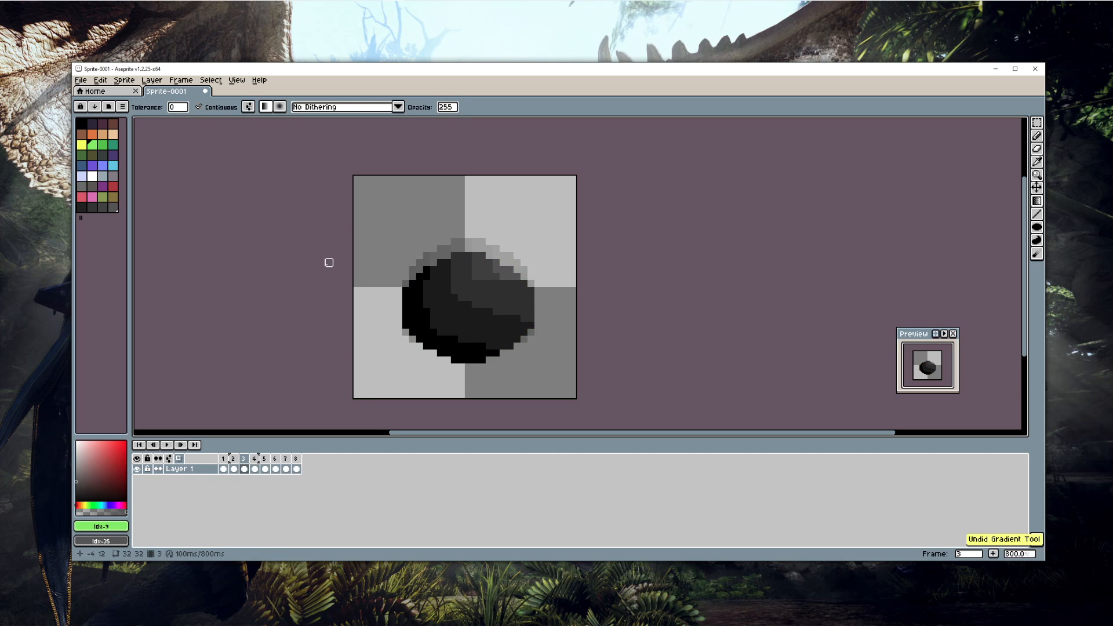
Step: Try the green-to-grey vertical gradient on frame 3 with Bayer Matrix 8x8 dithering, and undo it
{"action": "left_click", "coordinate": [359, 108]}
{"action": "scroll", "coordinate": [337, 160], "scroll_direction": "down", "scroll_amount": 2}
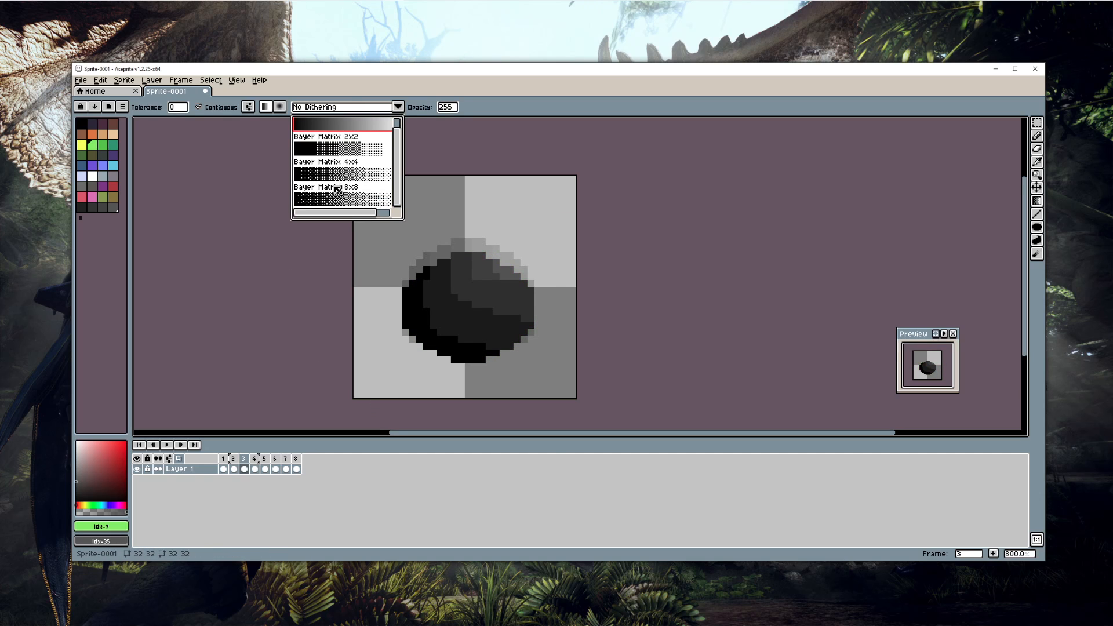
{"action": "left_click", "coordinate": [333, 194]}
{"action": "left_click_drag", "start_coordinate": [365, 184], "coordinate": [371, 408]}
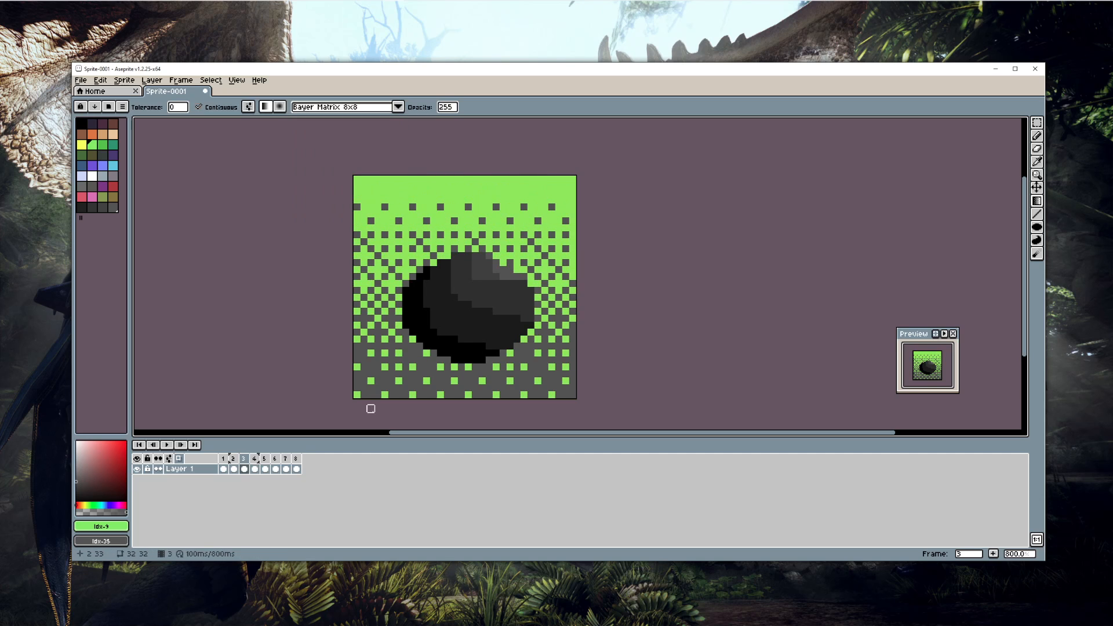
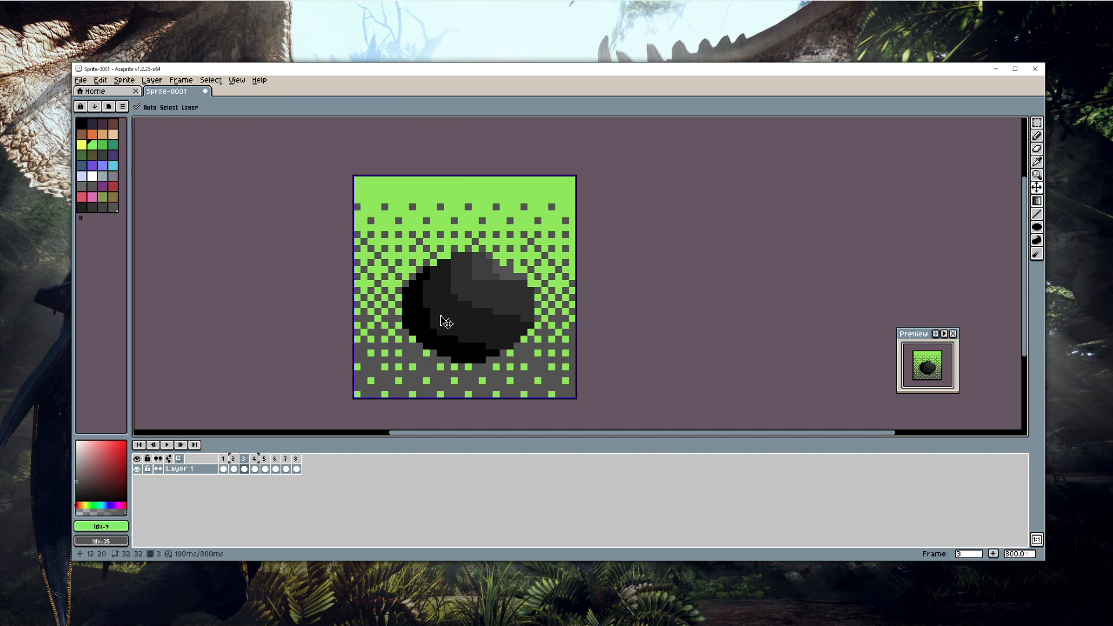
{"action": "key", "text": "ctrl+z"}
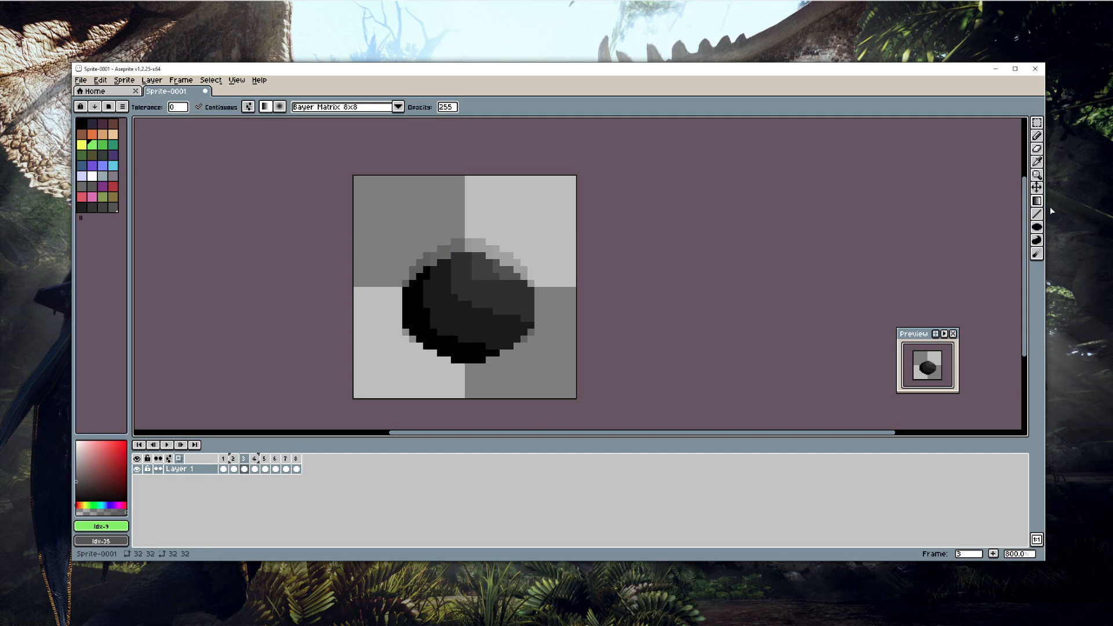
Step: Shift the ball in frame 3 slightly with the Move tool and undo the movement
{"action": "left_click", "coordinate": [1037, 187]}
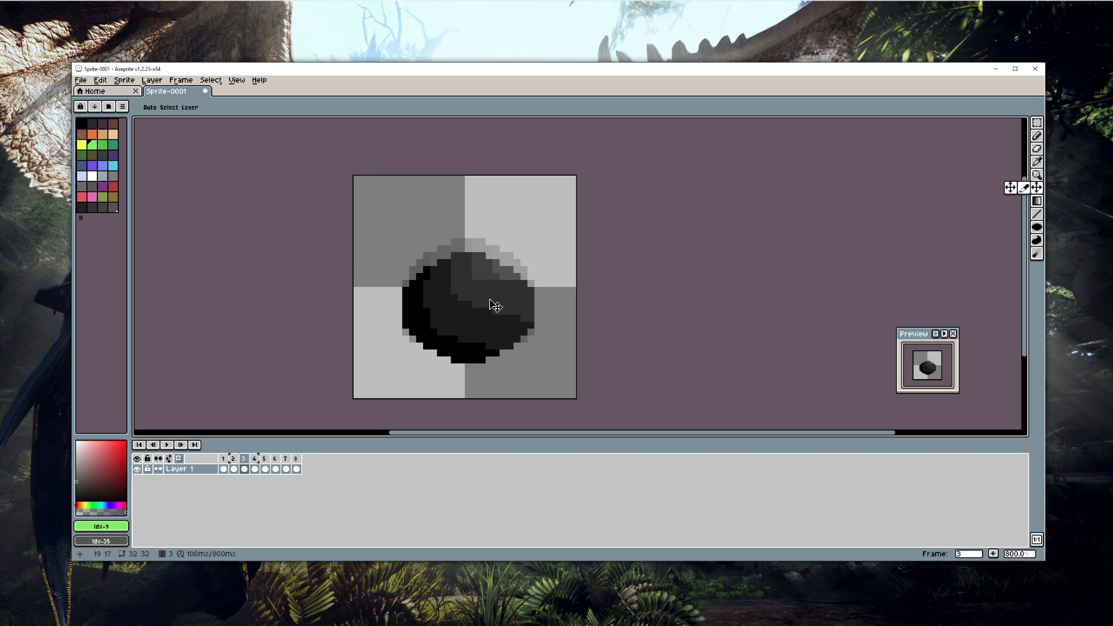
{"action": "mouse_move", "coordinate": [495, 306]}
{"action": "left_mouse_down"}
{"action": "mouse_move", "coordinate": [472, 306]}
{"action": "mouse_move", "coordinate": [497, 311]}
{"action": "left_mouse_up"}
{"action": "key", "text": "ctrl+z"}
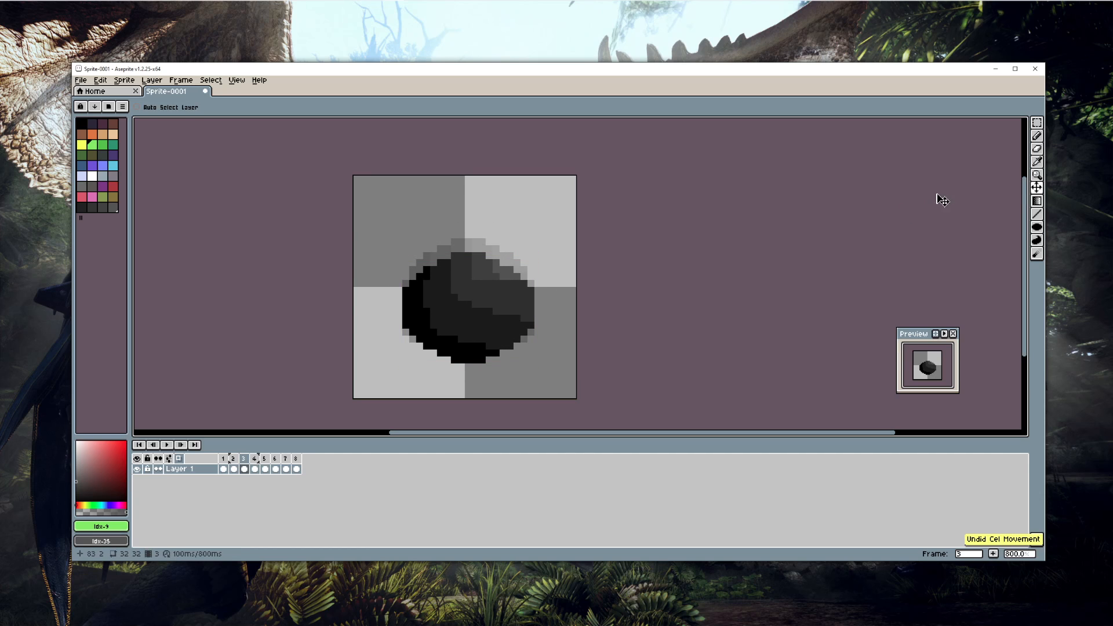
Step: Zoom in on the ball with the Zoom tool and zoom back out to view the whole canvas
{"action": "left_click", "coordinate": [1037, 174]}
{"action": "left_click", "coordinate": [474, 290]}
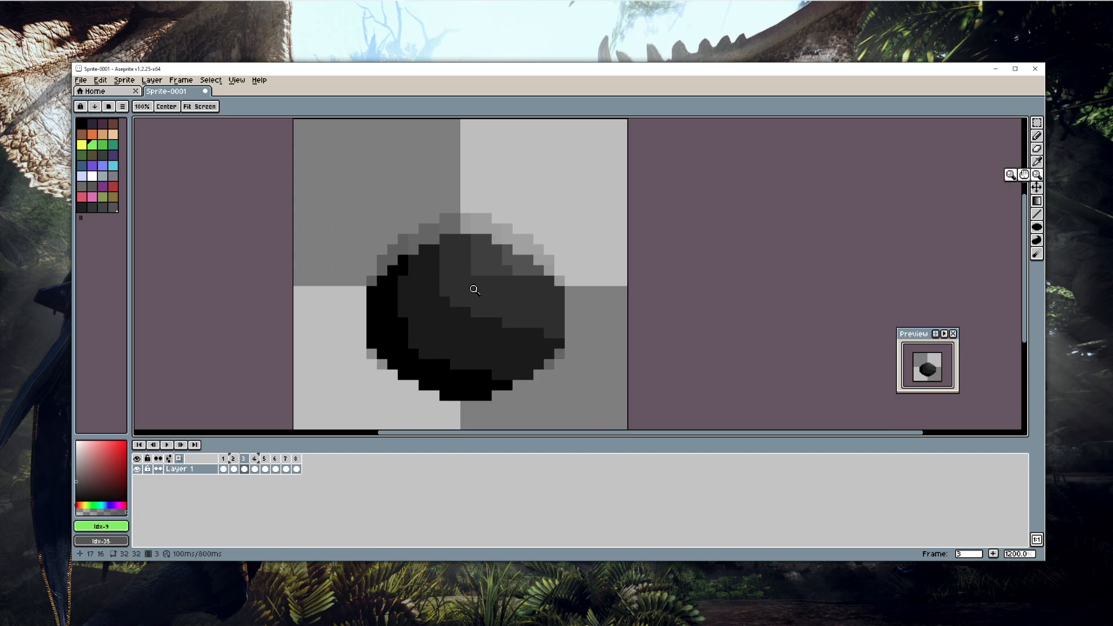
{"action": "scroll", "coordinate": [474, 290], "scroll_direction": "down", "scroll_amount": 4}
Step: Sample the ball's highlight grey #525252 as the foreground color with the Eyedropper tool
{"action": "left_click", "coordinate": [1038, 151]}
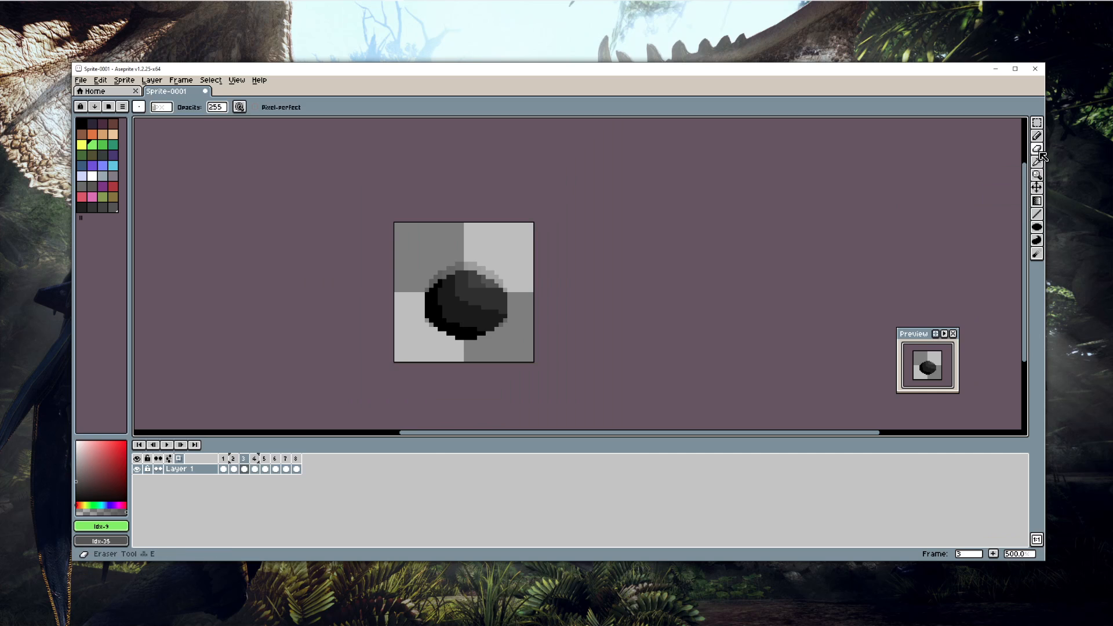
{"action": "left_click", "coordinate": [1037, 161]}
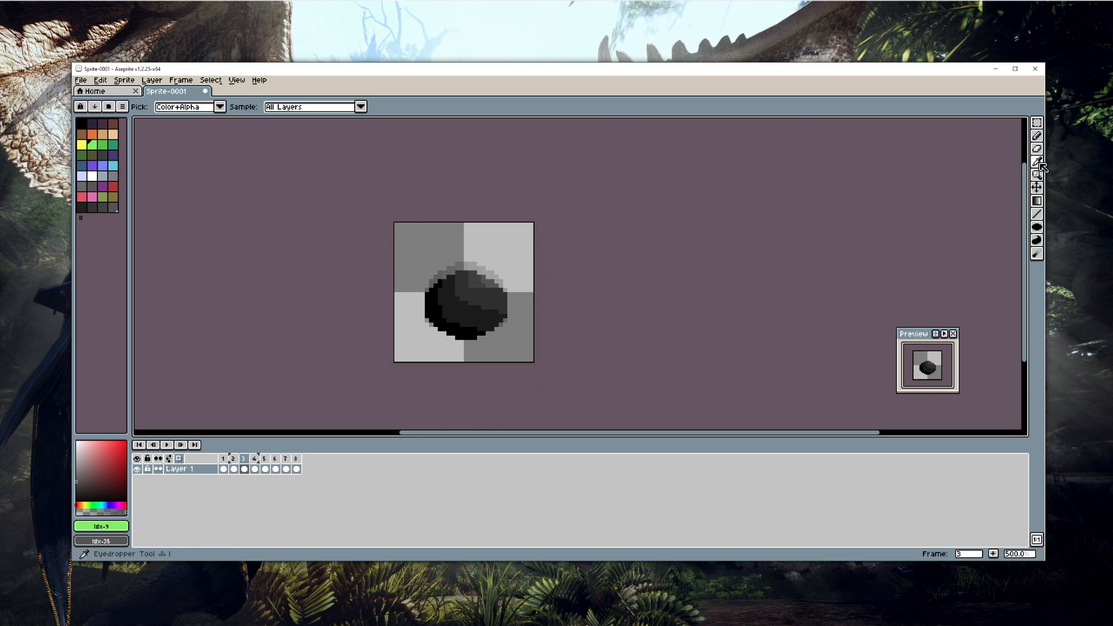
{"action": "left_click", "coordinate": [457, 295]}
{"action": "left_click", "coordinate": [486, 278]}
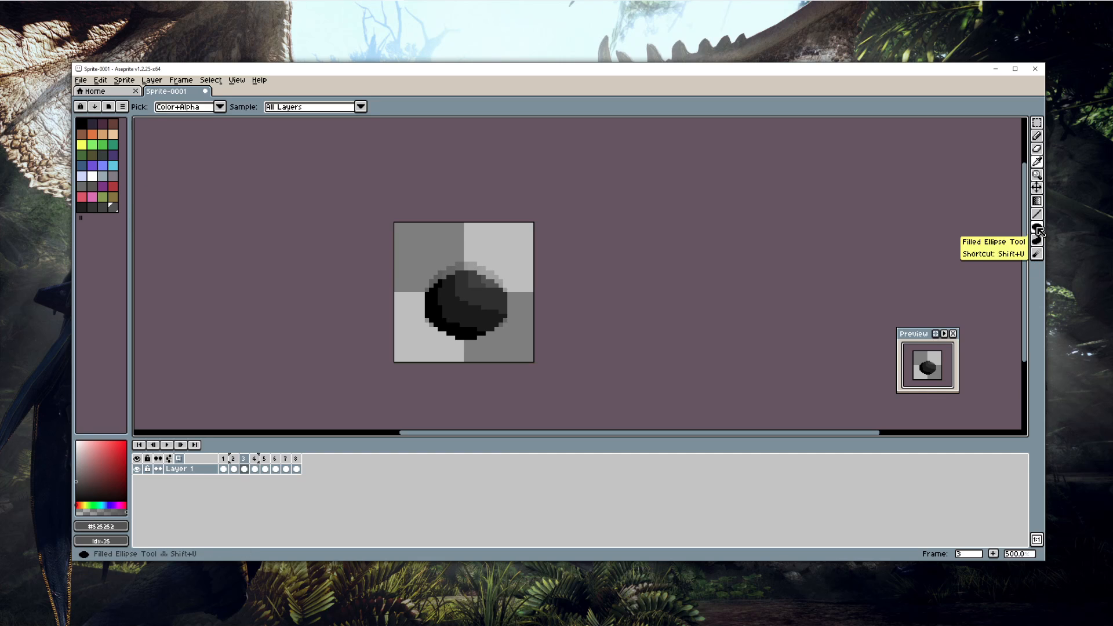
Step: Draw a rough closed outline of connected straight lines around the ball with the Line tool, and undo all the lines
{"action": "left_click", "coordinate": [1037, 214]}
{"action": "mouse_move", "coordinate": [396, 251]}
{"action": "left_mouse_down"}
{"action": "mouse_move", "coordinate": [476, 236]}
{"action": "mouse_move", "coordinate": [515, 241]}
{"action": "mouse_move", "coordinate": [524, 312]}
{"action": "mouse_move", "coordinate": [493, 362]}
{"action": "mouse_move", "coordinate": [463, 377]}
{"action": "mouse_move", "coordinate": [429, 349]}
{"action": "mouse_move", "coordinate": [399, 271]}
{"action": "left_mouse_up"}
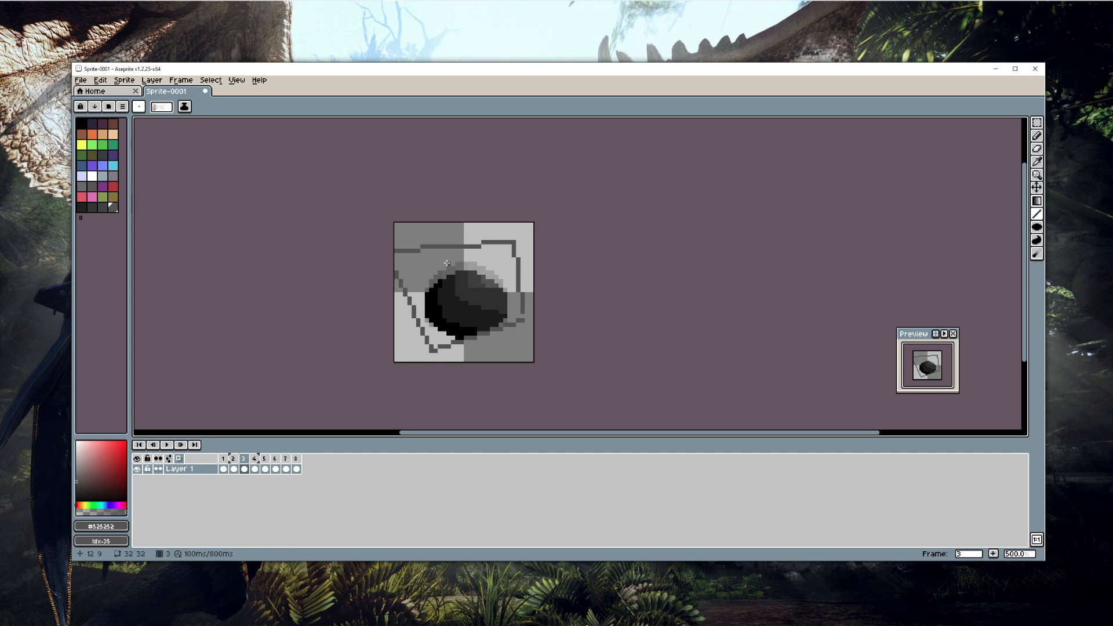
{"action": "key", "text": "ctrl+z"}
{"action": "key", "text": "ctrl+z"}
{"action": "key", "text": "ctrl+z"}
{"action": "key", "text": "ctrl+z"}
{"action": "key", "text": "ctrl+z"}
{"action": "key", "text": "ctrl+z"}
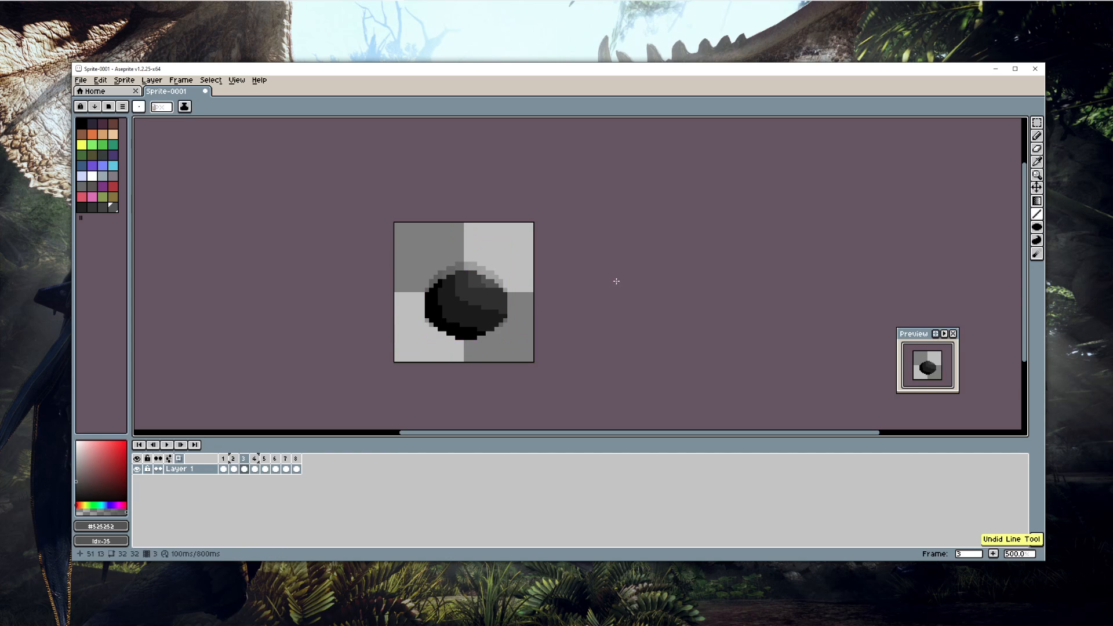
{"action": "scroll", "coordinate": [521, 272], "scroll_direction": "up", "scroll_amount": 2}
{"action": "scroll", "coordinate": [513, 273], "scroll_direction": "up", "scroll_amount": 2}
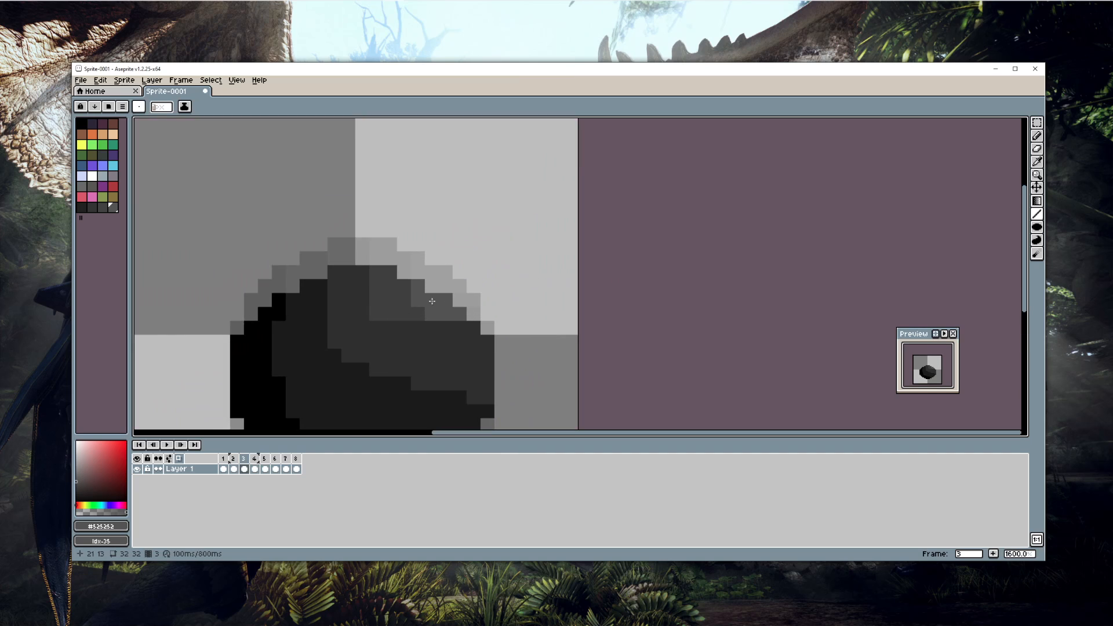
{"action": "scroll", "coordinate": [440, 295], "scroll_direction": "down", "scroll_amount": 3}
{"action": "left_click_drag", "start_coordinate": [445, 286], "coordinate": [502, 249]}
{"action": "scroll", "coordinate": [475, 255], "scroll_direction": "up", "scroll_amount": 1}
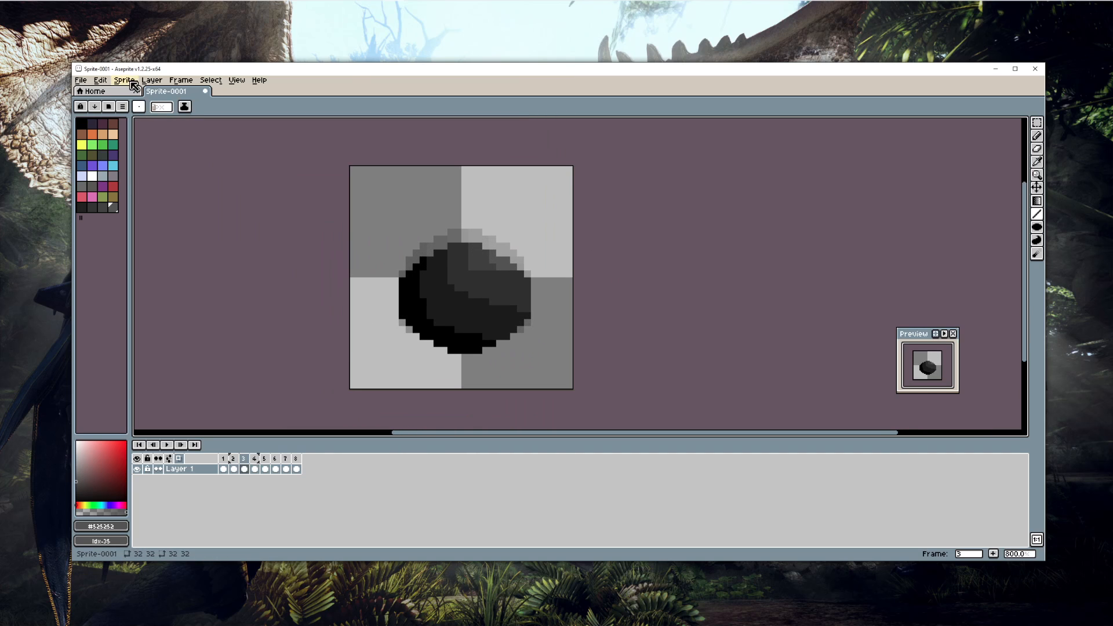
Step: Apply a Color Curve adjustment to frame 3, bending the curve with an added point to tint the ball dark green
{"action": "left_click", "coordinate": [101, 81]}
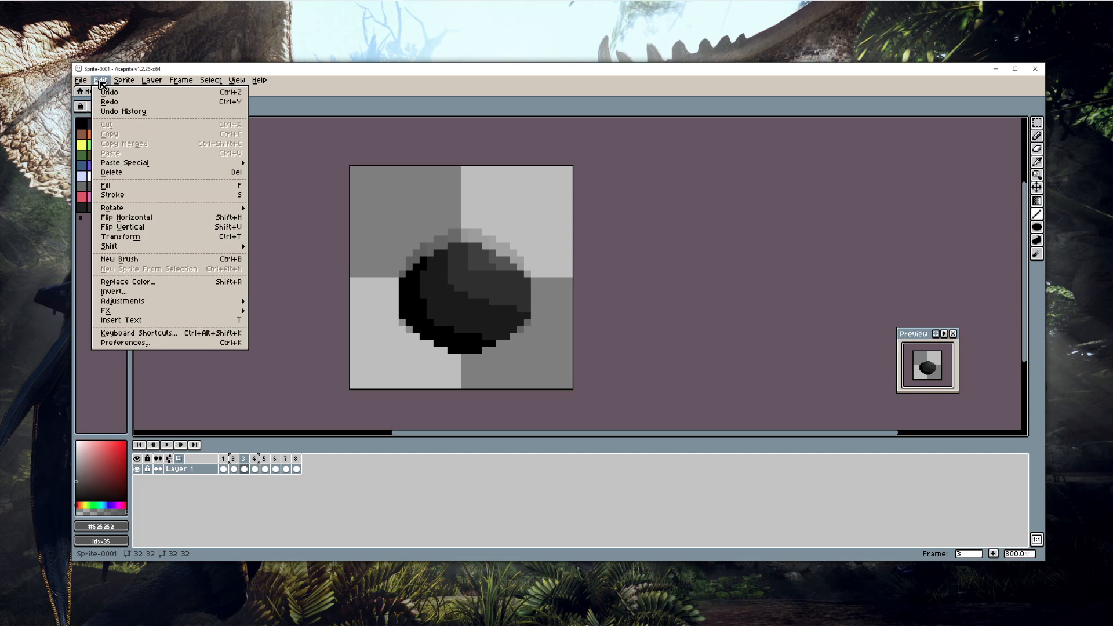
{"action": "mouse_move", "coordinate": [142, 304]}
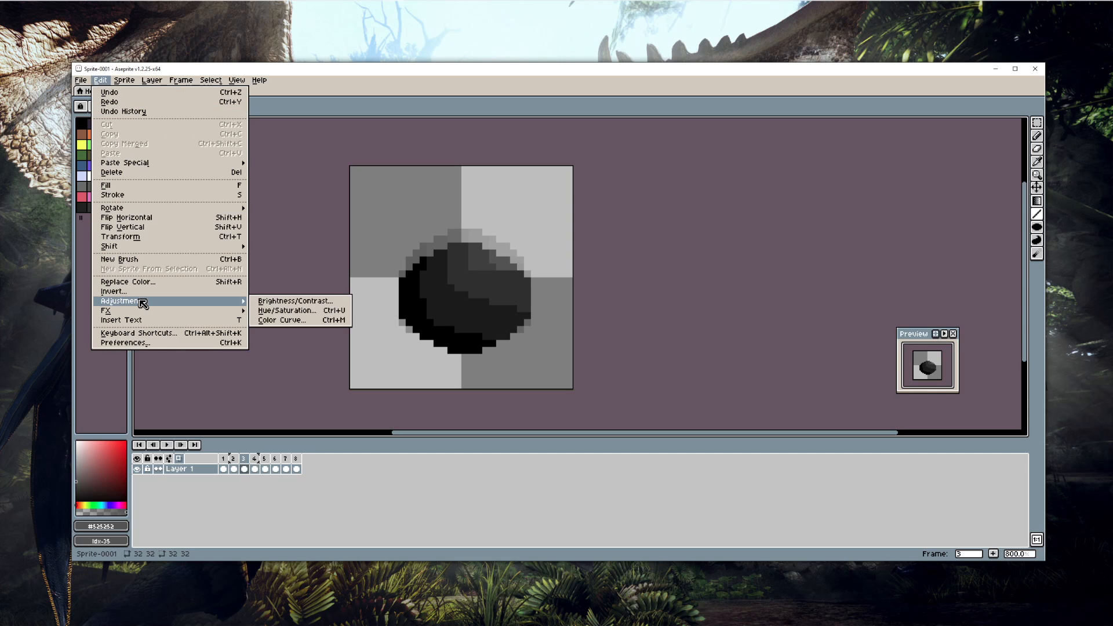
{"action": "left_click", "coordinate": [282, 320]}
{"action": "left_click_drag", "start_coordinate": [528, 280], "coordinate": [255, 229]}
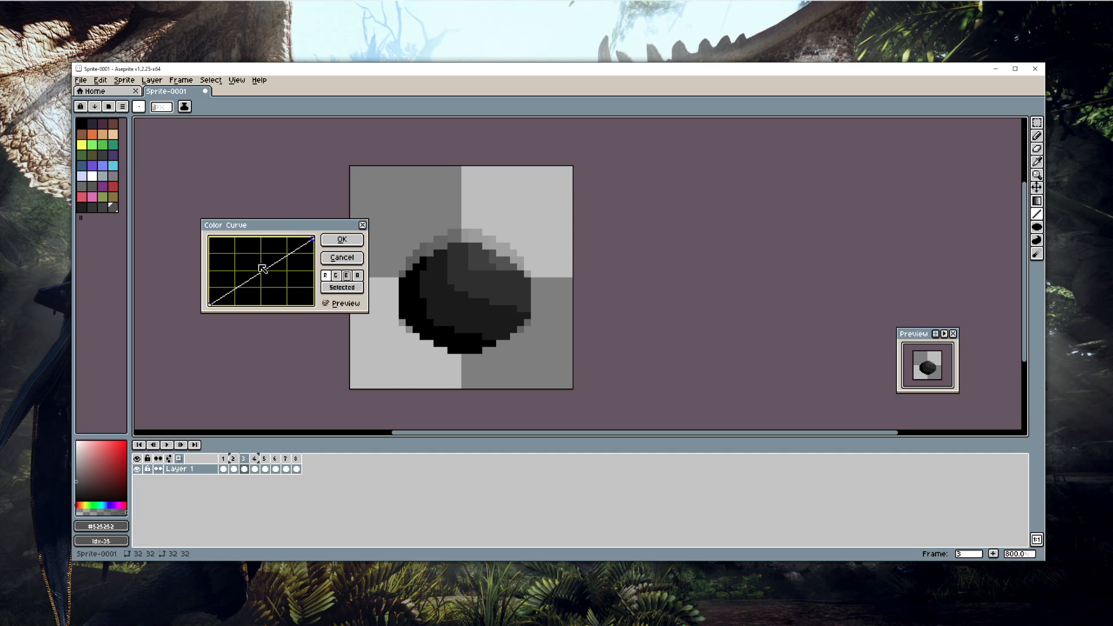
{"action": "left_click", "coordinate": [262, 267]}
{"action": "mouse_move", "coordinate": [268, 271]}
{"action": "left_mouse_down"}
{"action": "mouse_move", "coordinate": [255, 245]}
{"action": "mouse_move", "coordinate": [263, 265]}
{"action": "mouse_move", "coordinate": [276, 256]}
{"action": "left_mouse_up"}
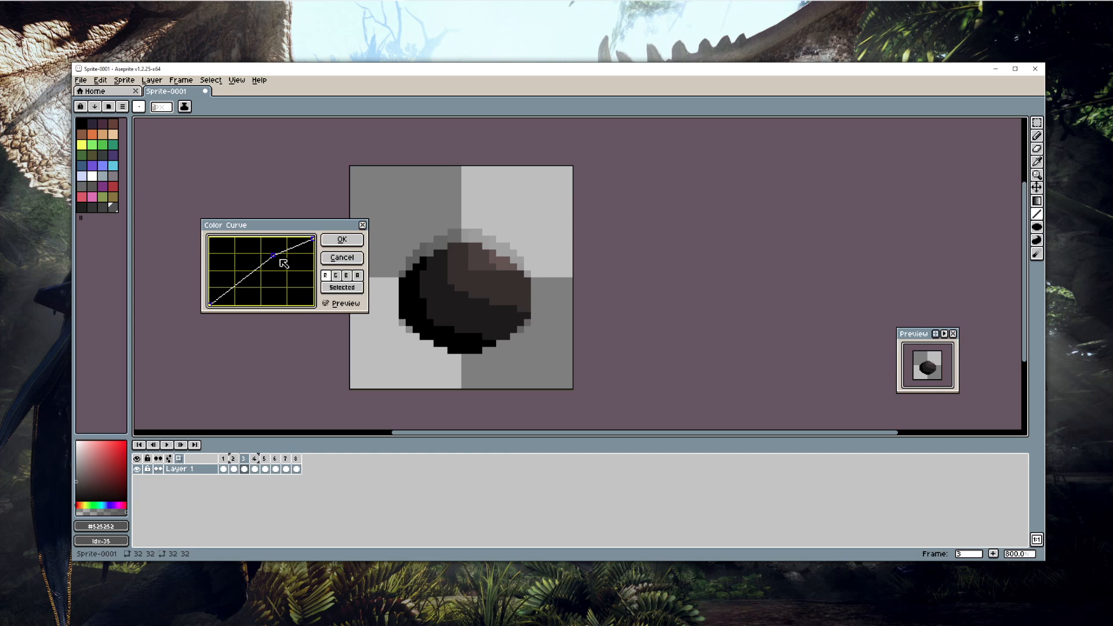
{"action": "mouse_move", "coordinate": [278, 261]}
{"action": "left_mouse_down"}
{"action": "mouse_move", "coordinate": [264, 254]}
{"action": "mouse_move", "coordinate": [298, 270]}
{"action": "mouse_move", "coordinate": [286, 262]}
{"action": "left_mouse_up"}
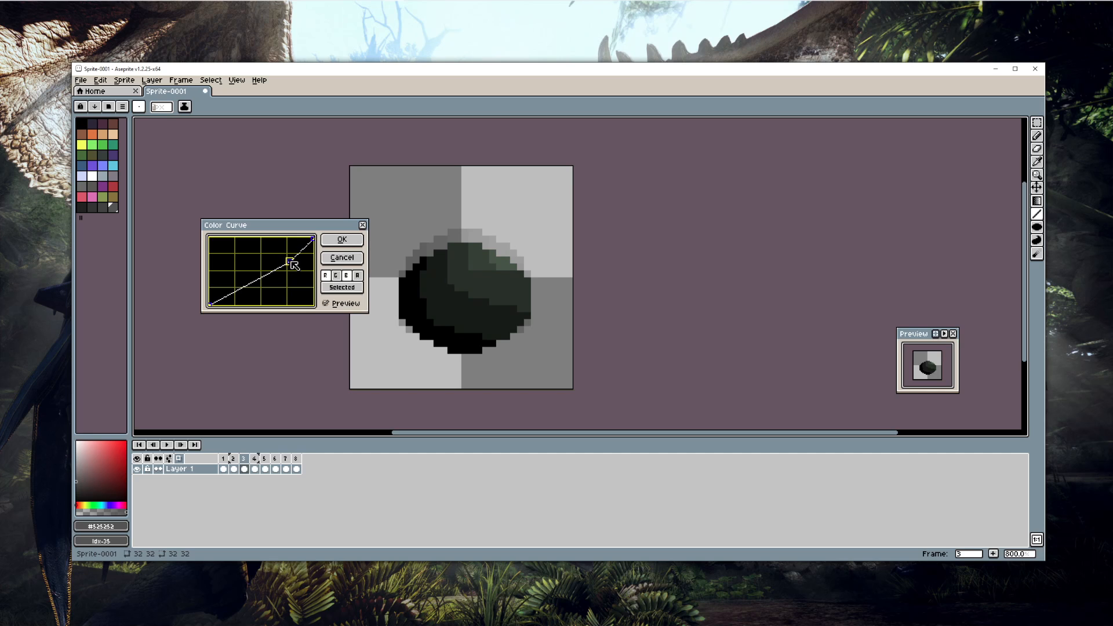
{"action": "left_click", "coordinate": [342, 239]}
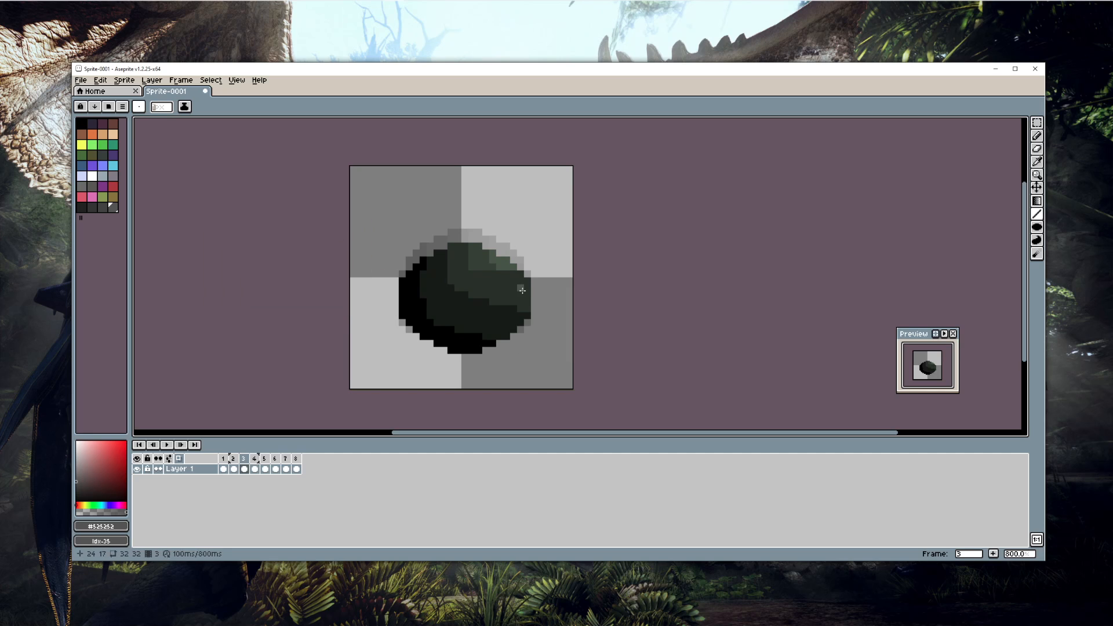
Step: Undo the Color Curve adjustment on frame 3 and go to frame 1
{"action": "scroll", "coordinate": [479, 302], "scroll_direction": "up", "scroll_amount": 1}
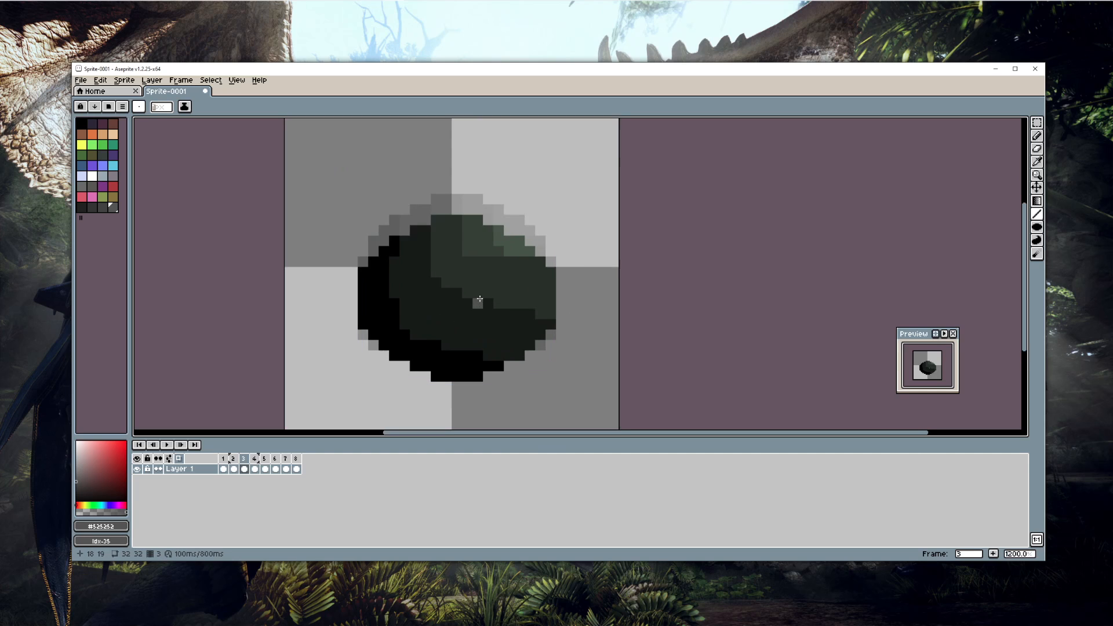
{"action": "scroll", "coordinate": [478, 301], "scroll_direction": "down", "scroll_amount": 2}
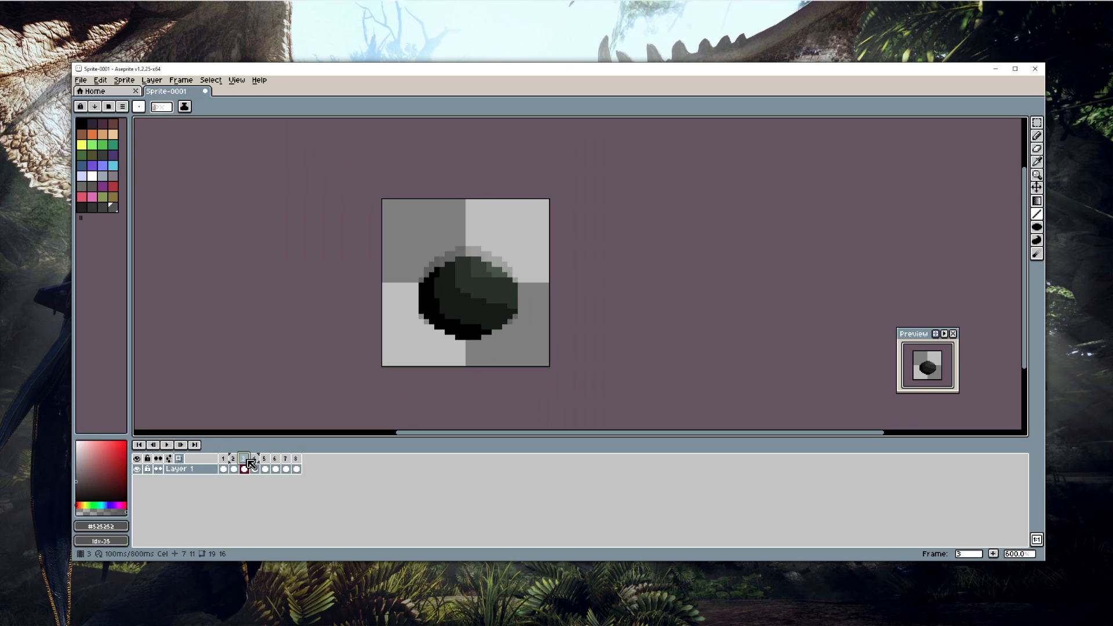
{"action": "key", "text": "ctrl+z"}
{"action": "left_click", "coordinate": [223, 459]}
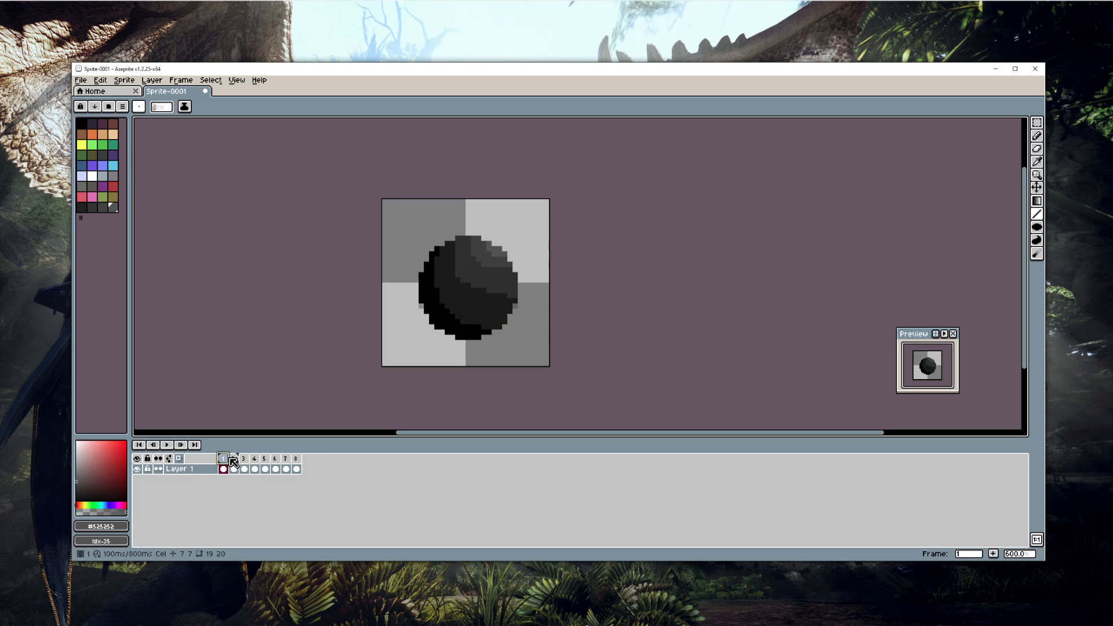
Step: Apply a Color Curve adjustment to frames 1 to 8, bending the curve downward and switching channels to tint the ball dark blue
{"action": "left_click", "coordinate": [297, 459], "text": "shift"}
{"action": "left_click", "coordinate": [100, 80]}
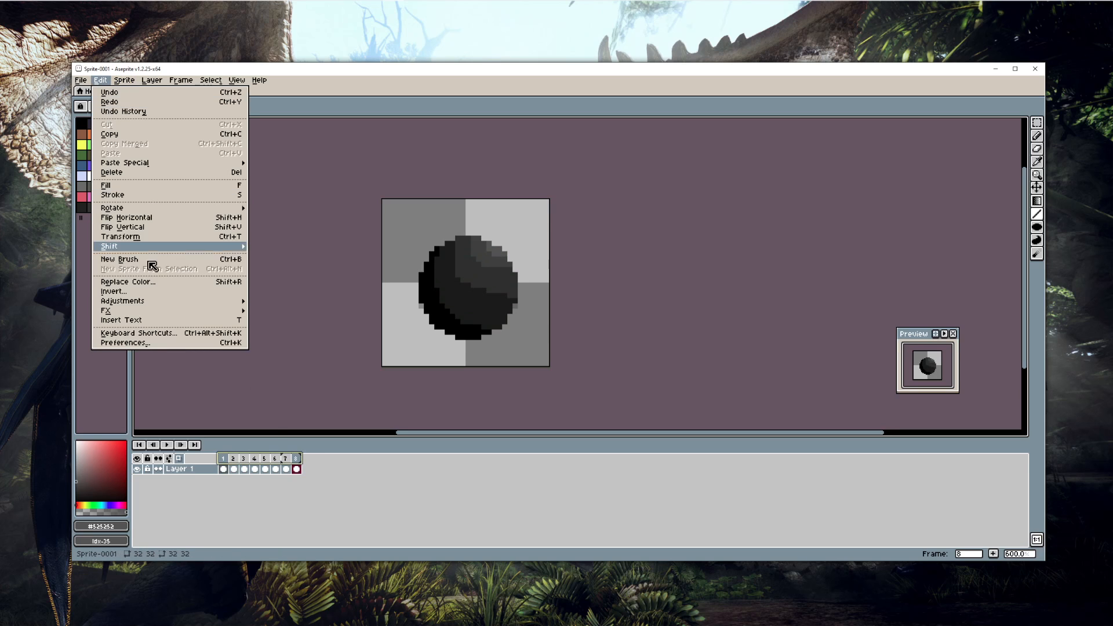
{"action": "mouse_move", "coordinate": [155, 302]}
{"action": "left_click", "coordinate": [283, 320]}
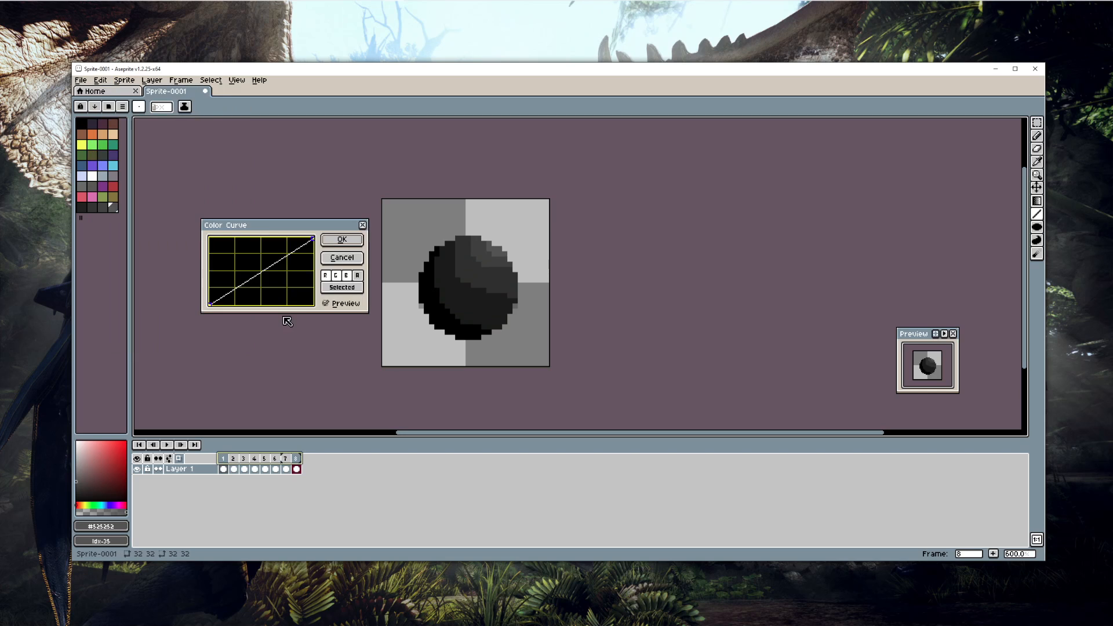
{"action": "left_click", "coordinate": [337, 277]}
{"action": "left_click", "coordinate": [265, 270]}
{"action": "left_click_drag", "start_coordinate": [268, 271], "coordinate": [284, 268]}
{"action": "left_click", "coordinate": [346, 277]}
{"action": "left_click", "coordinate": [327, 276]}
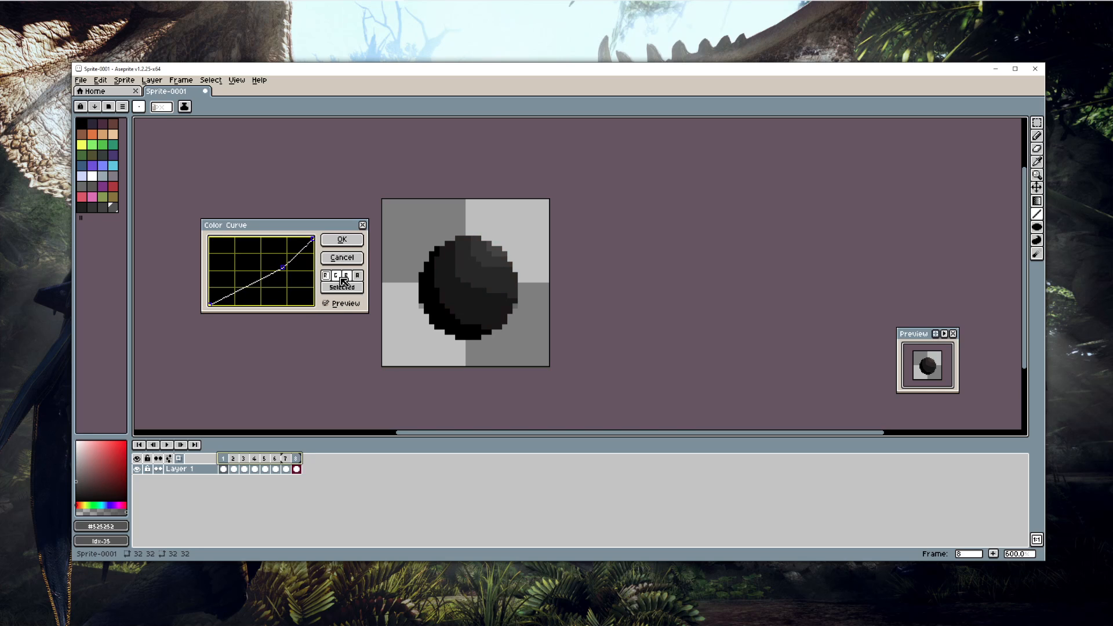
{"action": "left_click", "coordinate": [347, 277]}
{"action": "left_click", "coordinate": [337, 241]}
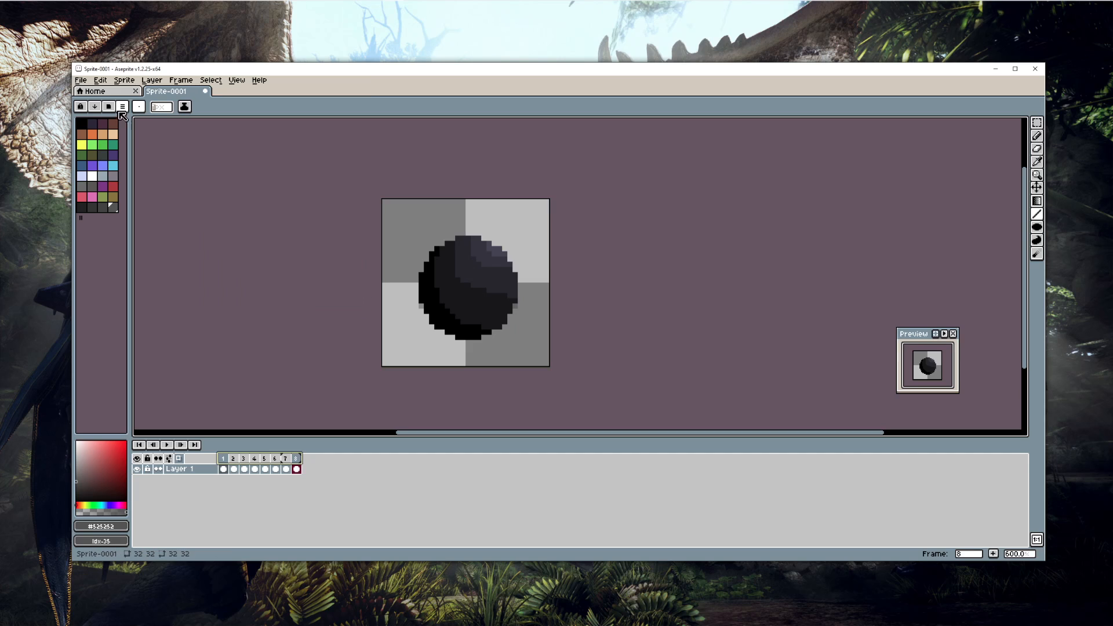
{"action": "left_click", "coordinate": [110, 82]}
{"action": "mouse_move", "coordinate": [209, 311]}
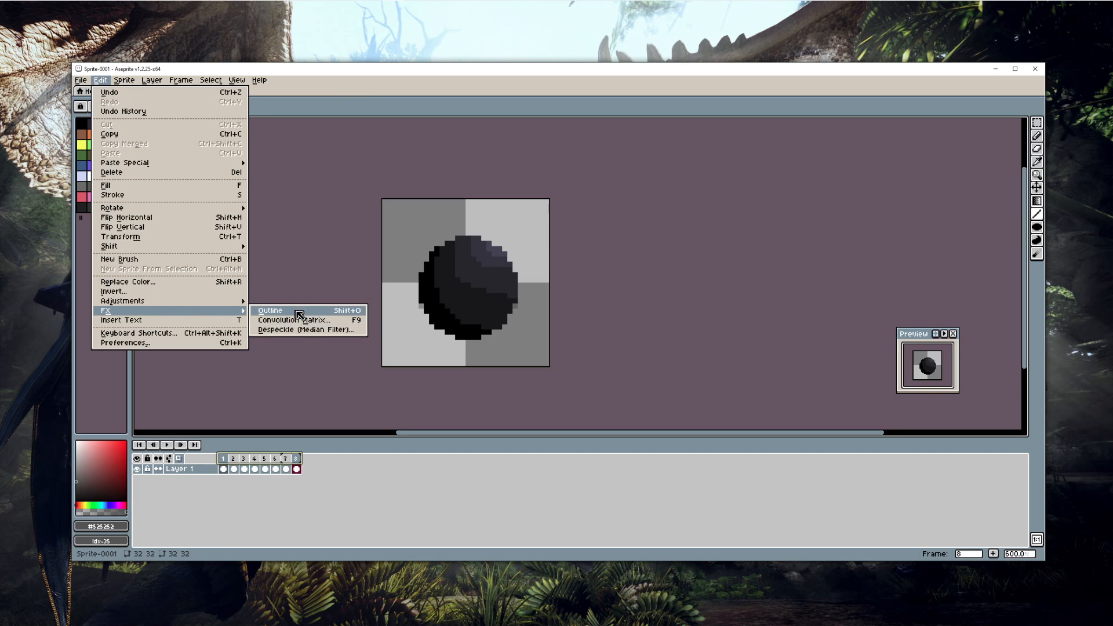
{"action": "mouse_move", "coordinate": [188, 249]}
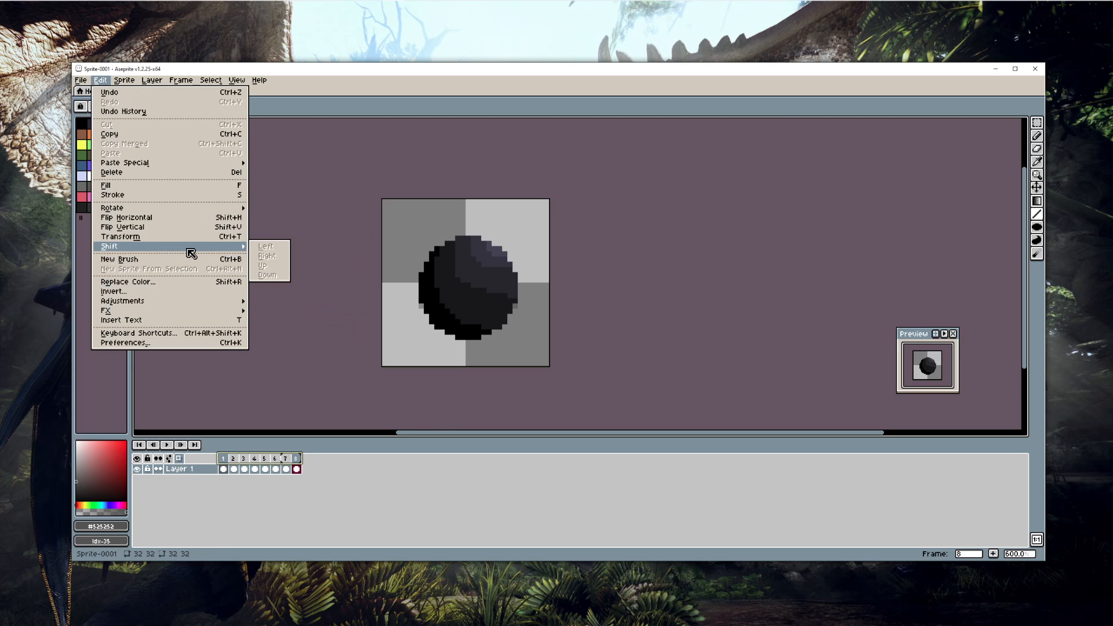
{"action": "mouse_move", "coordinate": [125, 81]}
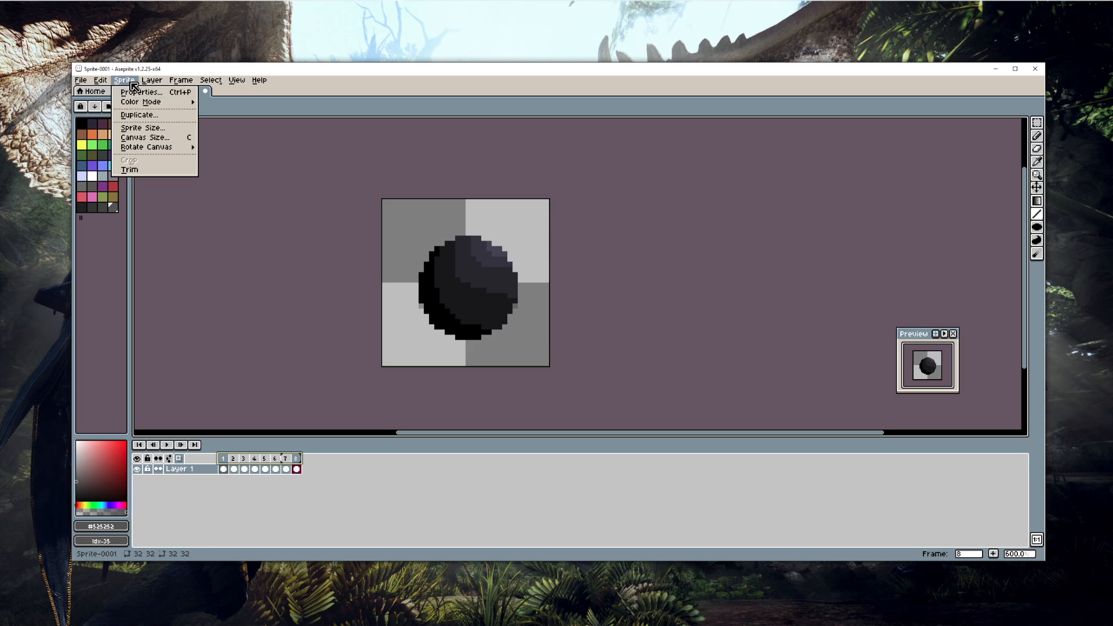
{"action": "mouse_move", "coordinate": [141, 105]}
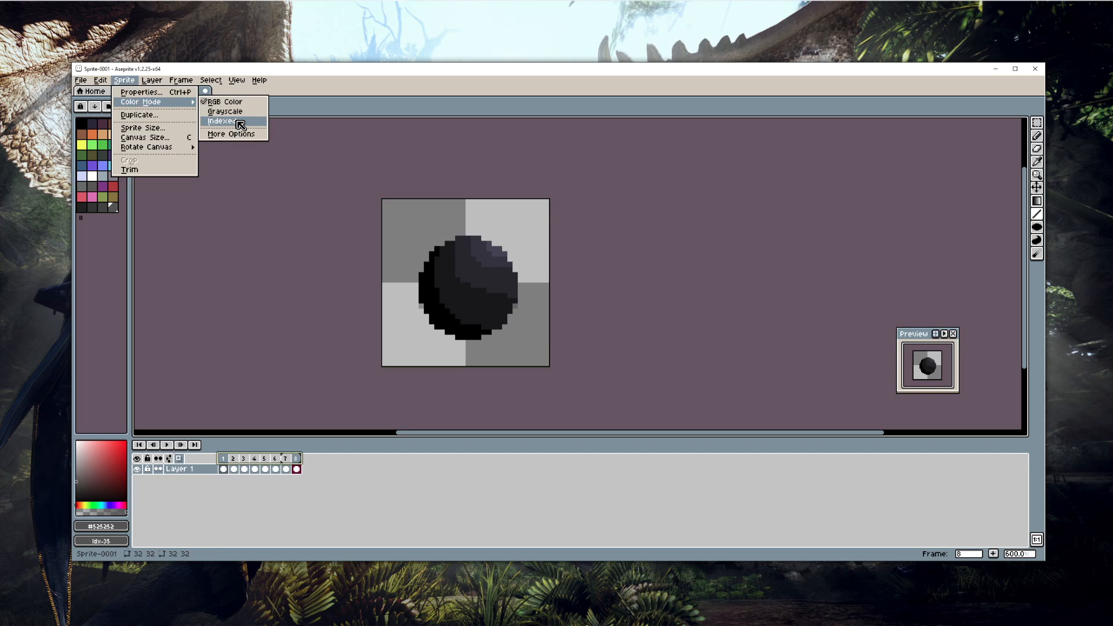
{"action": "mouse_move", "coordinate": [193, 85]}
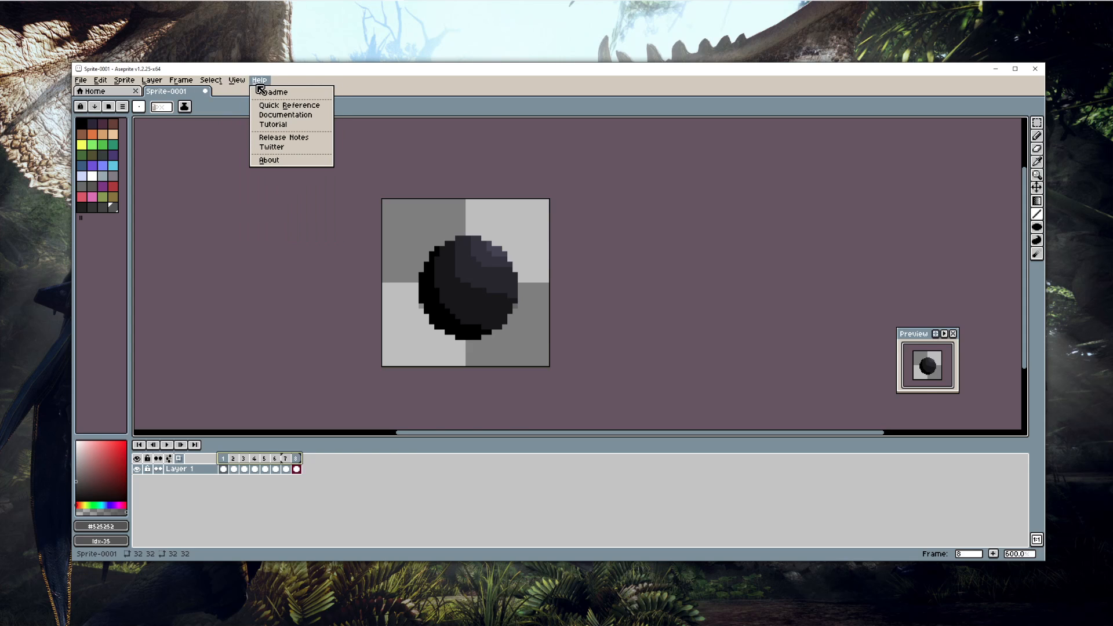
{"action": "left_click", "coordinate": [260, 88]}
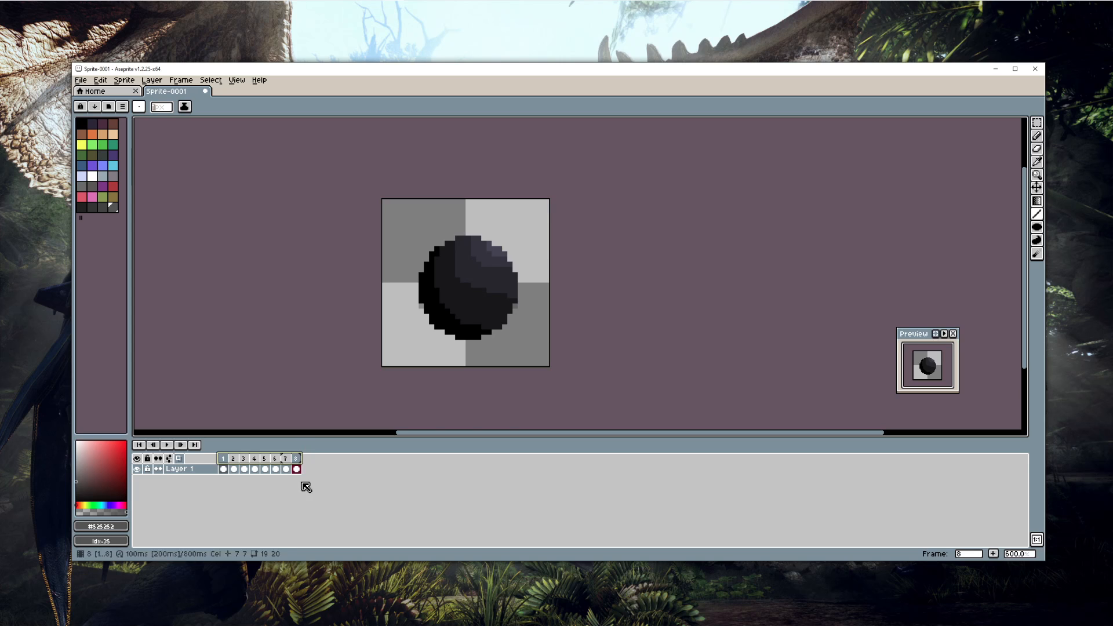
Step: Play the animation, stop it, and undo the Color Curve adjustment on all frames
{"action": "left_click", "coordinate": [167, 444]}
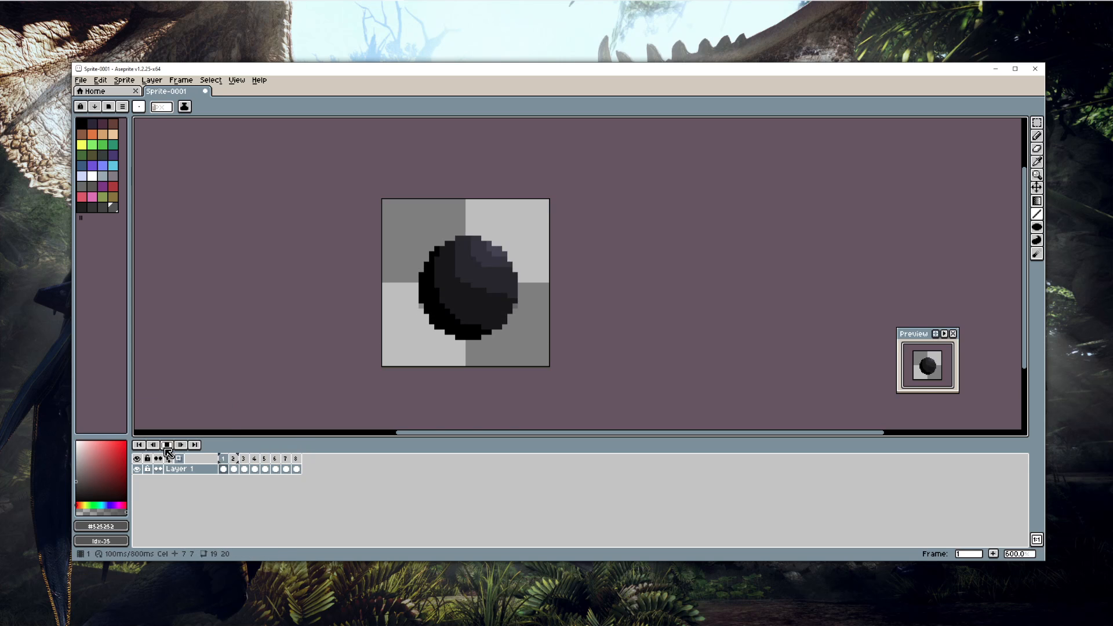
{"action": "left_click", "coordinate": [169, 445]}
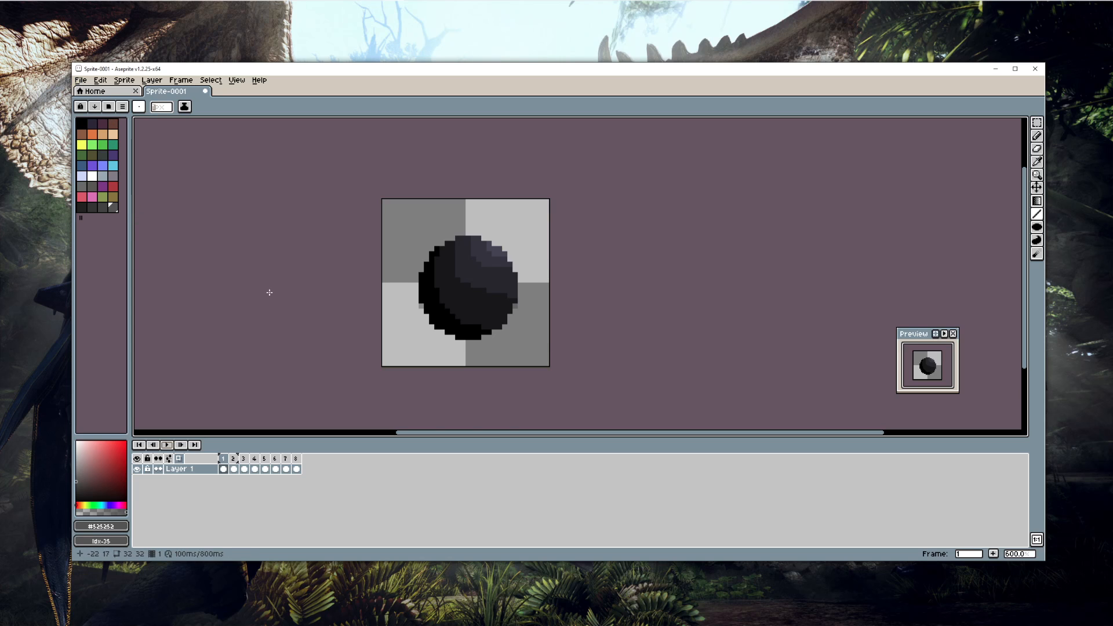
{"action": "key", "text": "ctrl+z"}
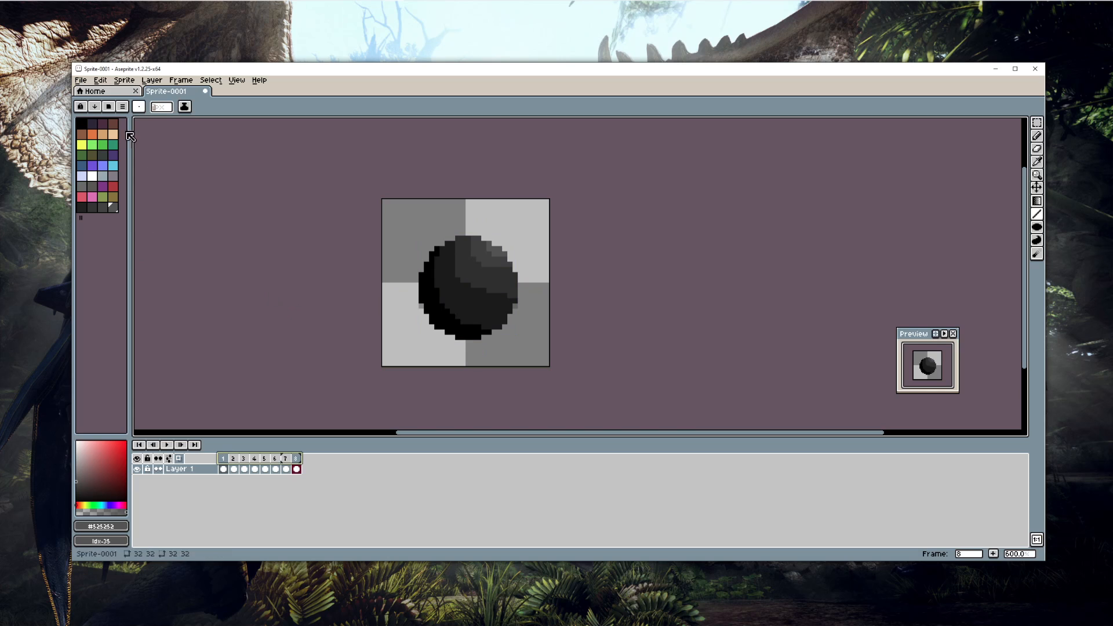
{"action": "left_click", "coordinate": [81, 80]}
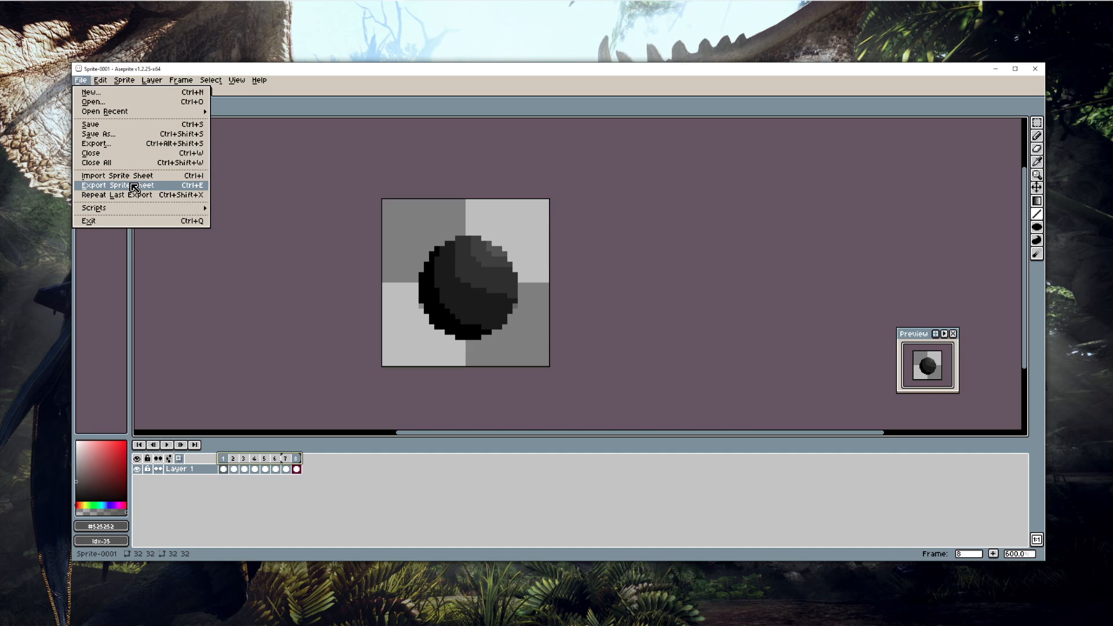
{"action": "left_click", "coordinate": [123, 149]}
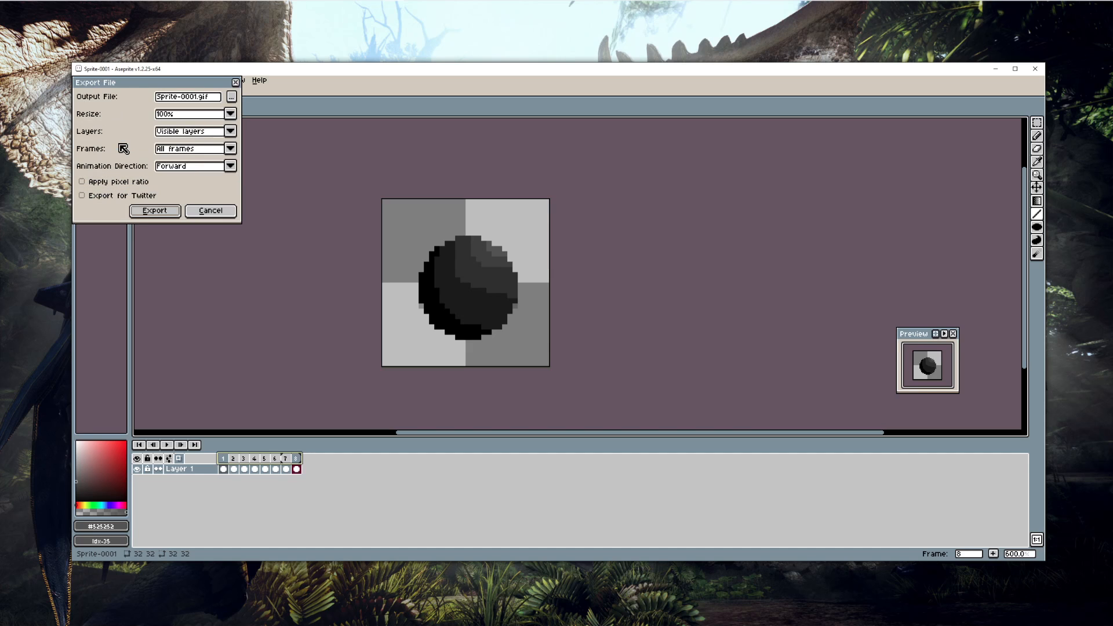
{"action": "left_click_drag", "start_coordinate": [194, 87], "coordinate": [248, 119]}
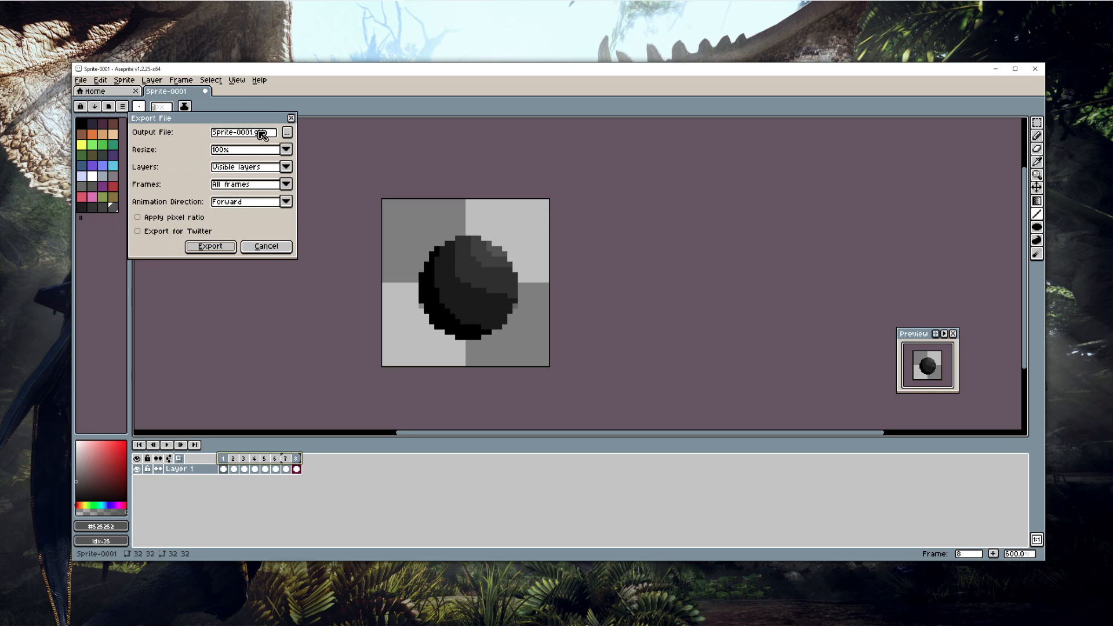
{"action": "left_click", "coordinate": [288, 134]}
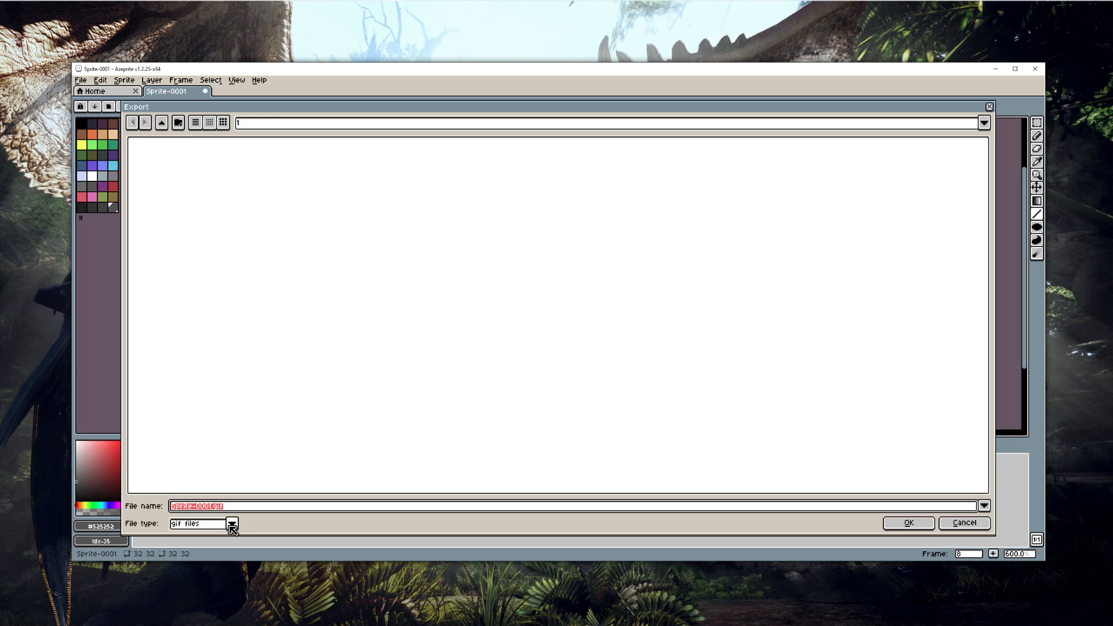
{"action": "left_click", "coordinate": [232, 525]}
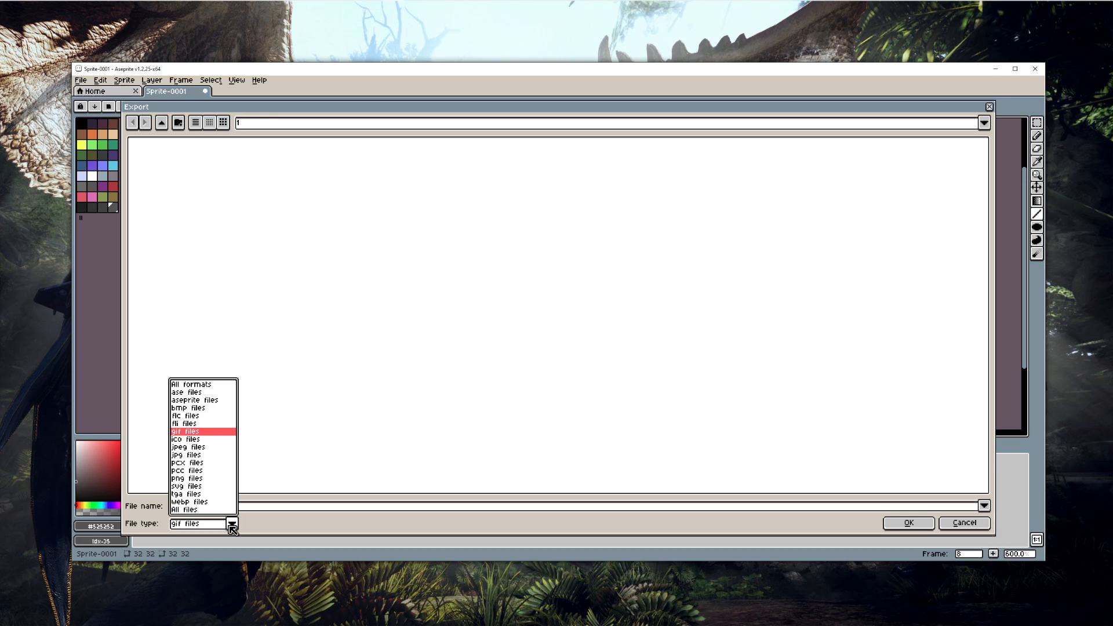
{"action": "left_click", "coordinate": [198, 479]}
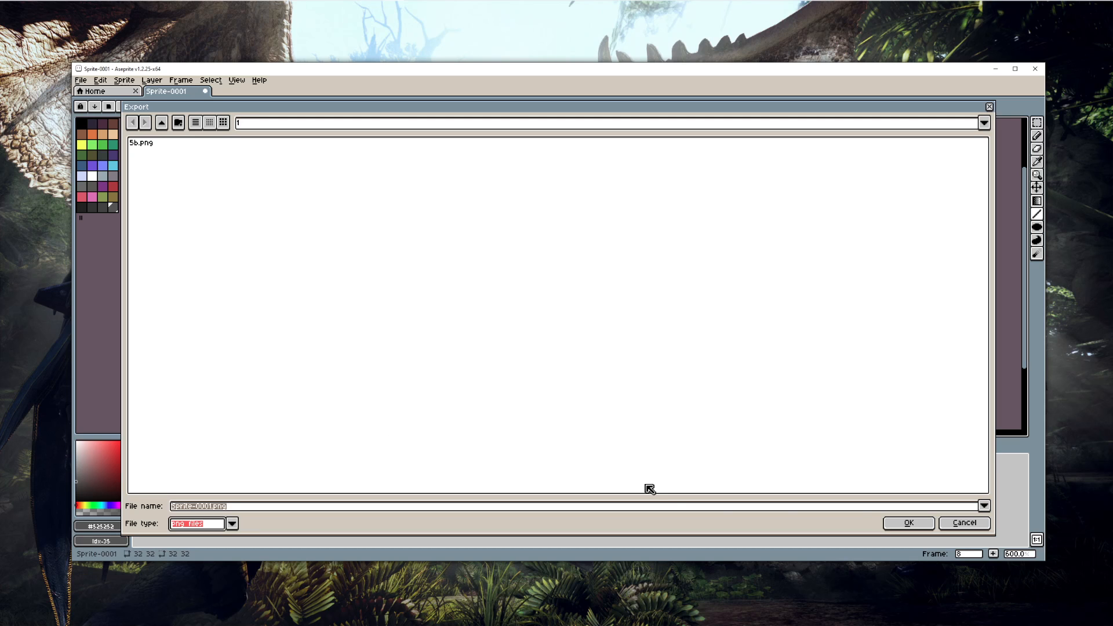
{"action": "left_click", "coordinate": [963, 524]}
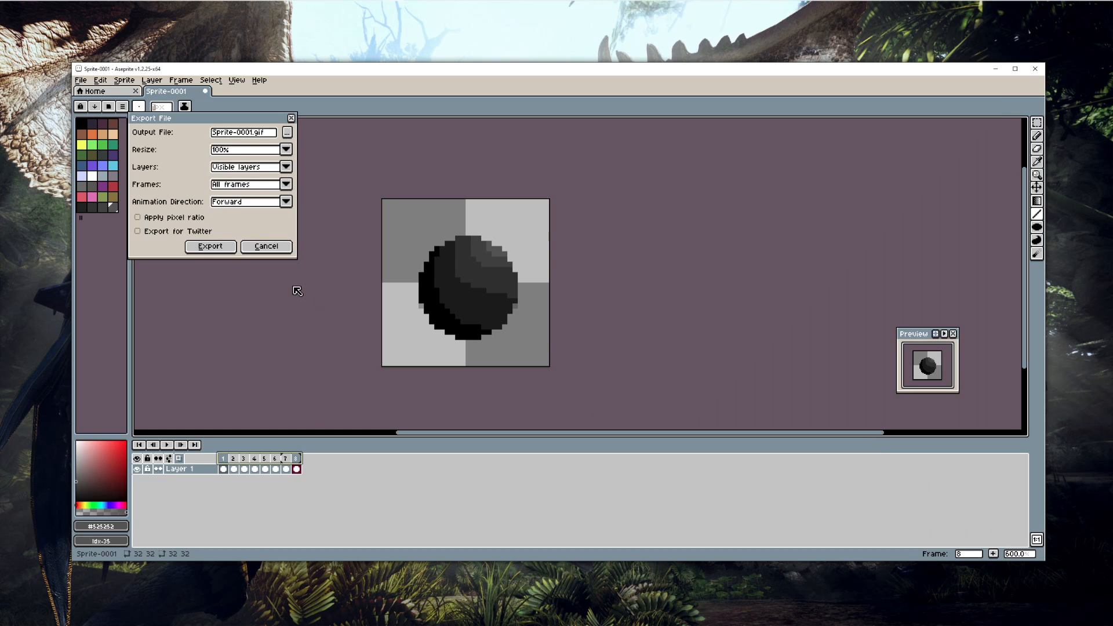
{"action": "left_click", "coordinate": [264, 249]}
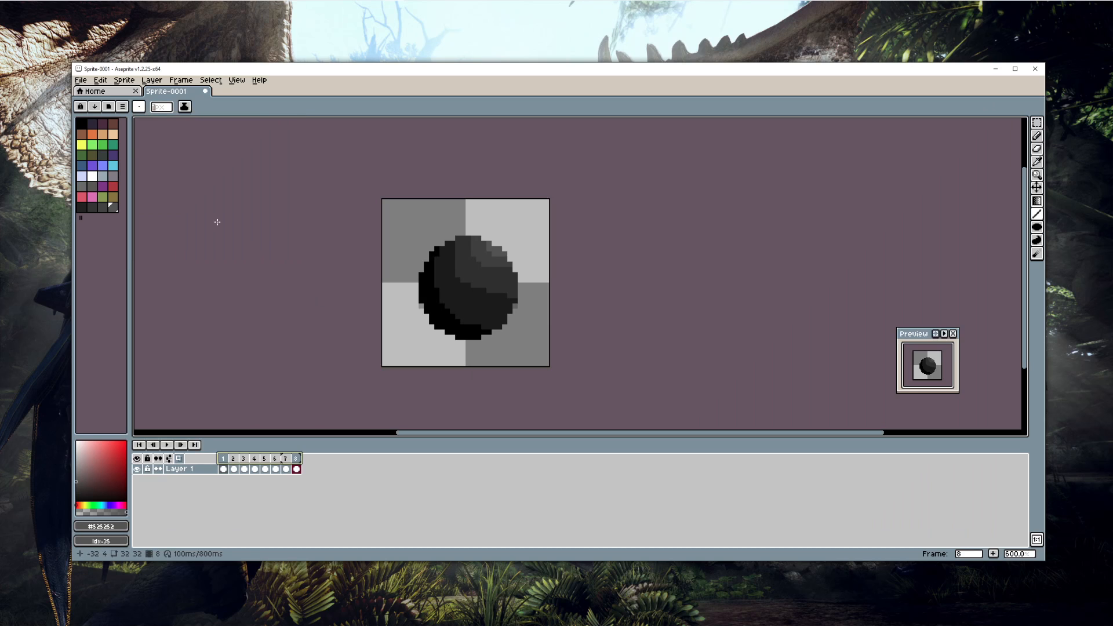
Step: Open the sprite sheet export settings and examine their layout, sprite, borders and output options
{"action": "left_click", "coordinate": [89, 80]}
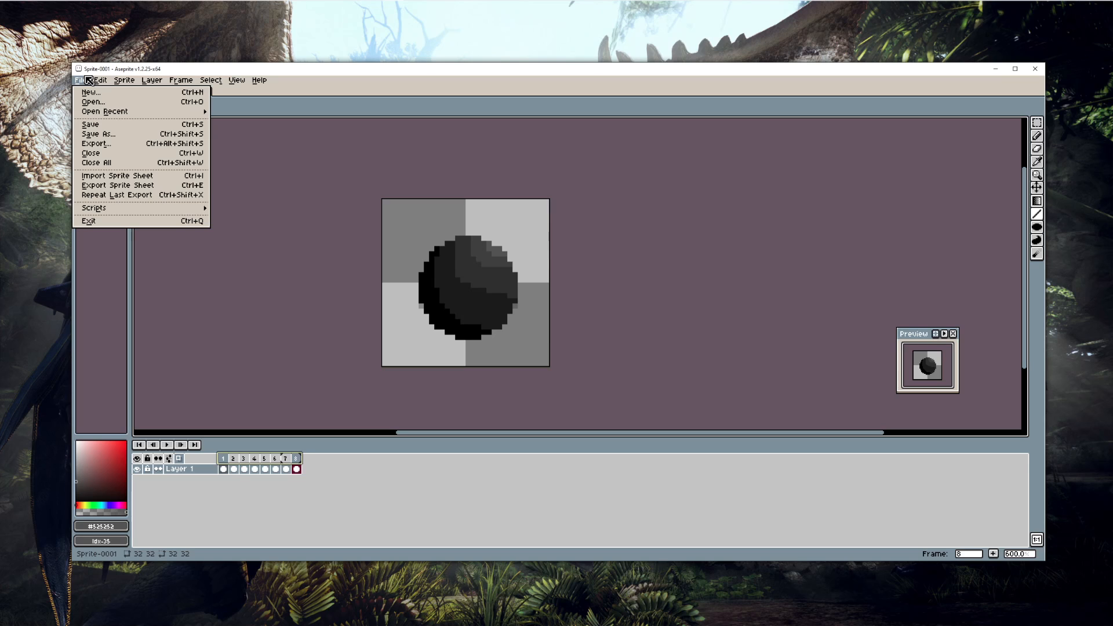
{"action": "left_click", "coordinate": [107, 189]}
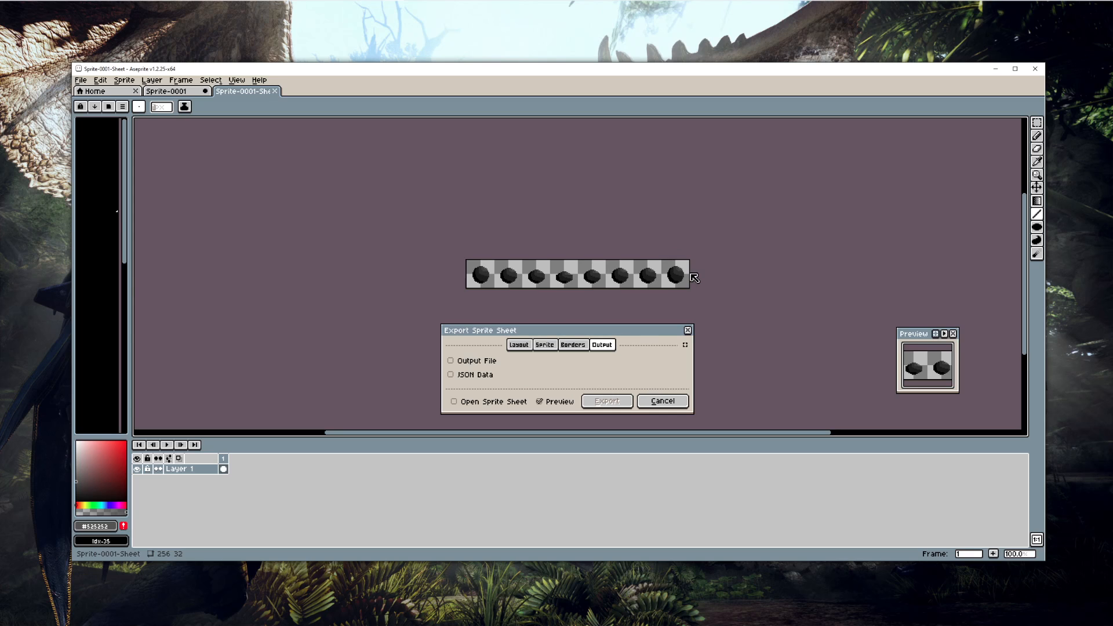
{"action": "left_click", "coordinate": [524, 345]}
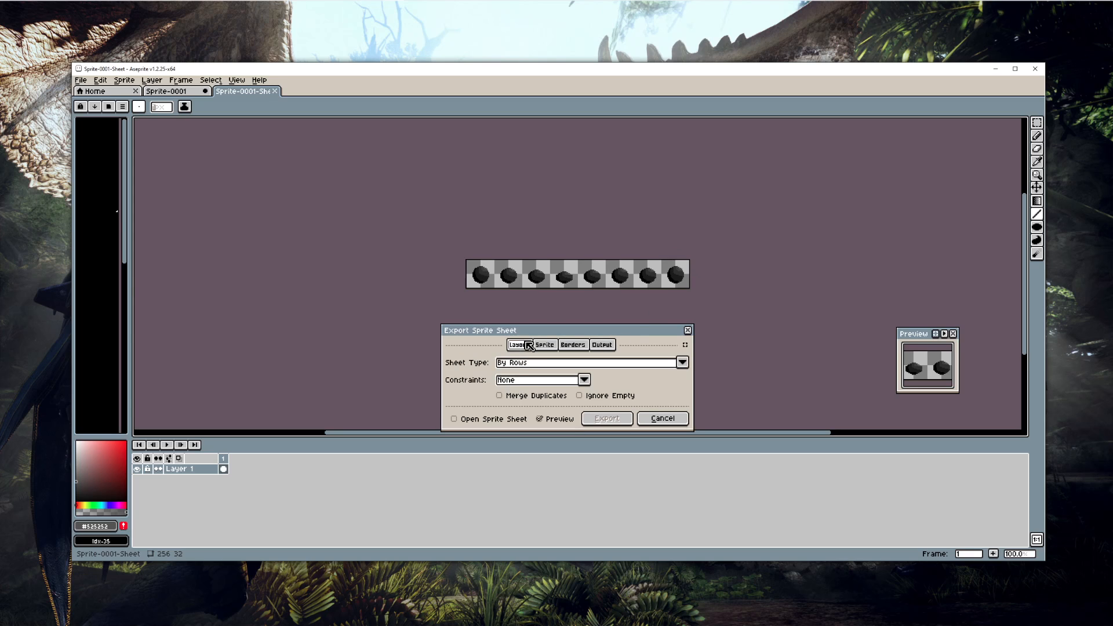
{"action": "left_click", "coordinate": [545, 346]}
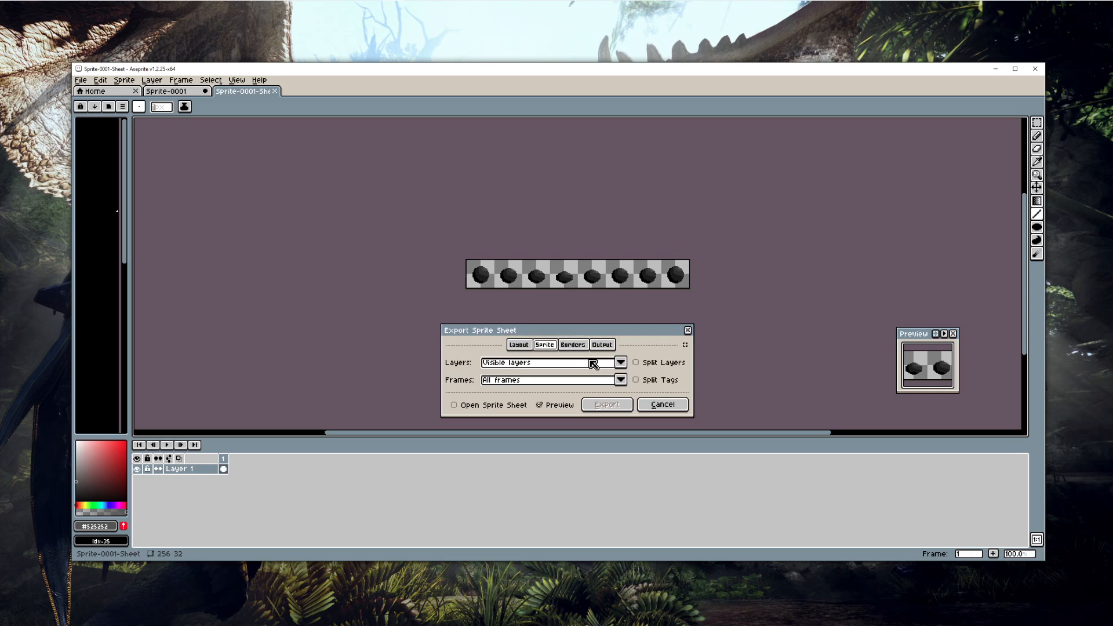
{"action": "left_click", "coordinate": [568, 345]}
{"action": "left_click", "coordinate": [602, 345]}
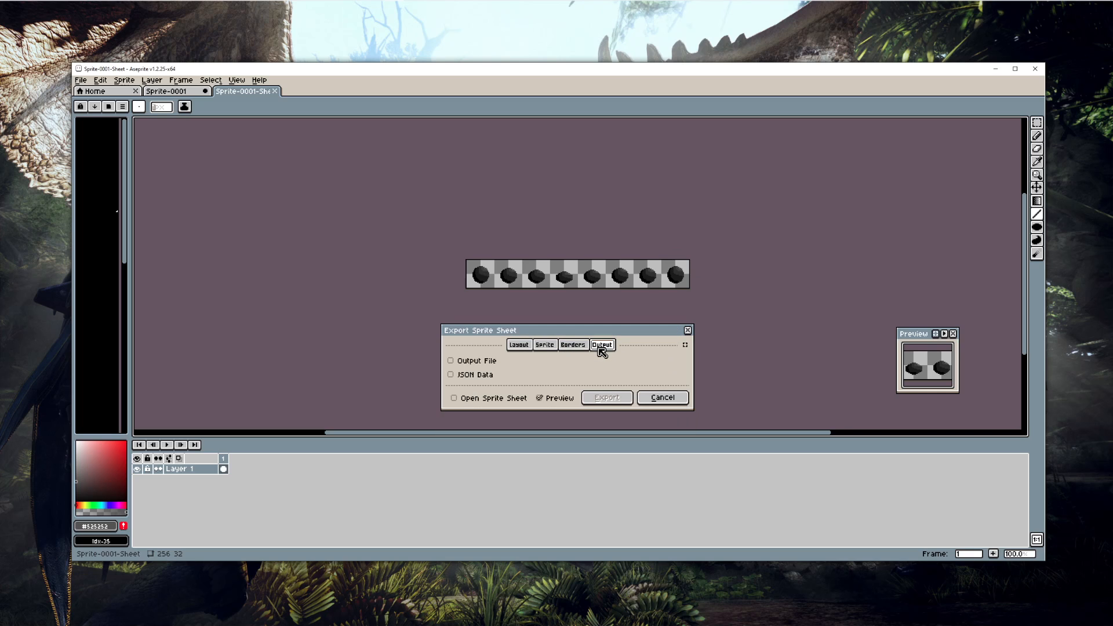
{"action": "left_click", "coordinate": [518, 346]}
{"action": "left_click", "coordinate": [544, 346]}
{"action": "left_click", "coordinate": [572, 345]}
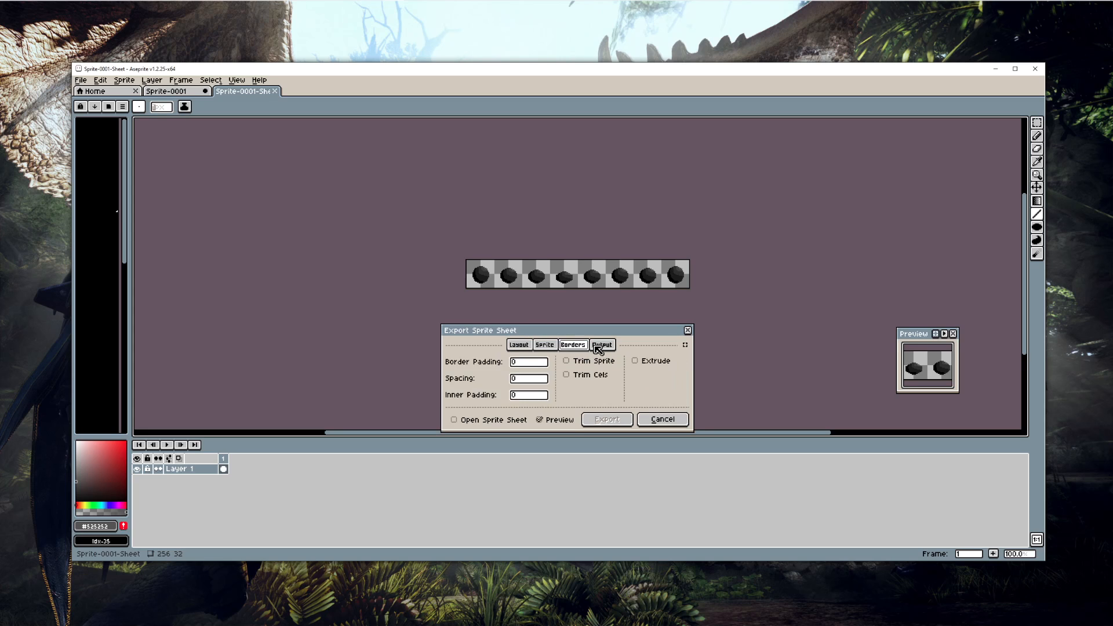
{"action": "left_click", "coordinate": [602, 345]}
Step: Enable an output file for the sprite sheet and choose the 0_494 folder as its location
{"action": "left_click", "coordinate": [490, 362]}
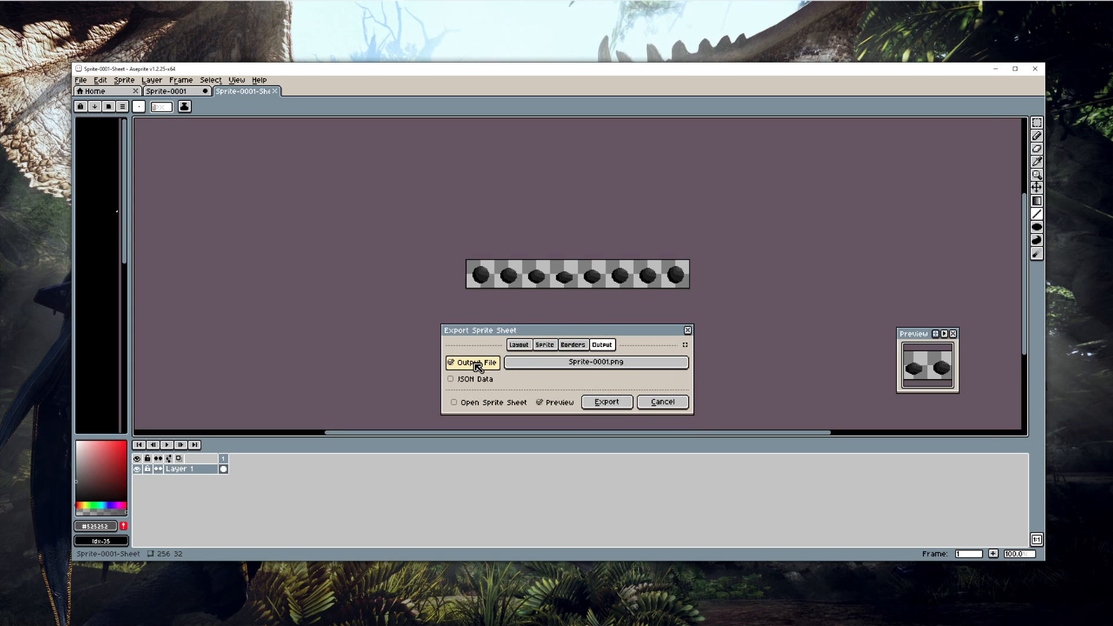
{"action": "left_click", "coordinate": [557, 367]}
{"action": "left_click", "coordinate": [162, 123]}
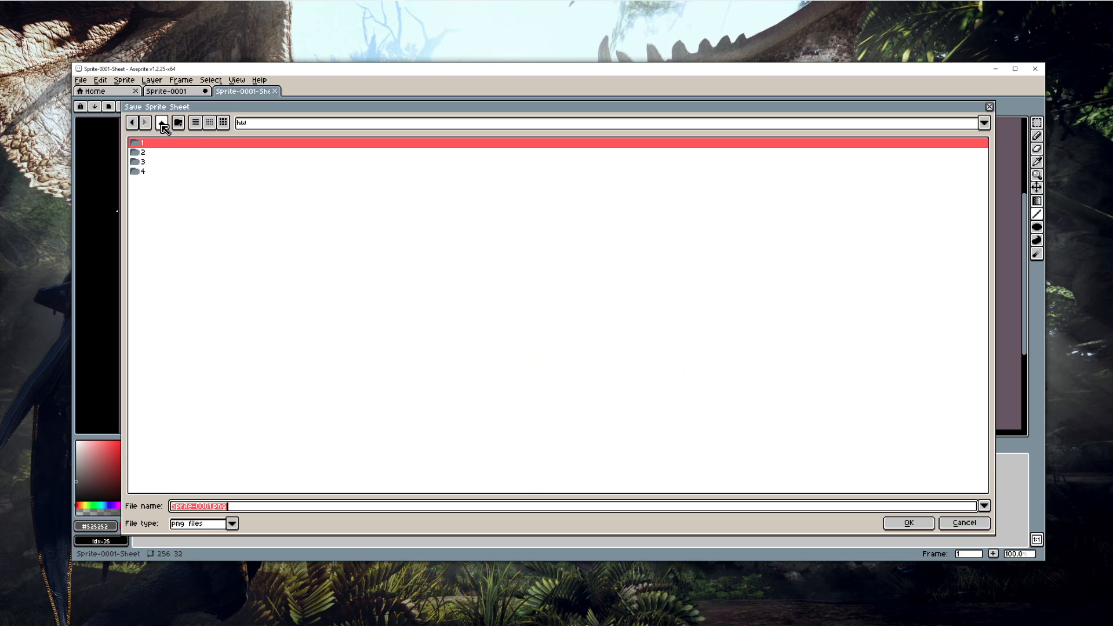
{"action": "left_click", "coordinate": [162, 122]}
{"action": "double_click", "coordinate": [151, 143]}
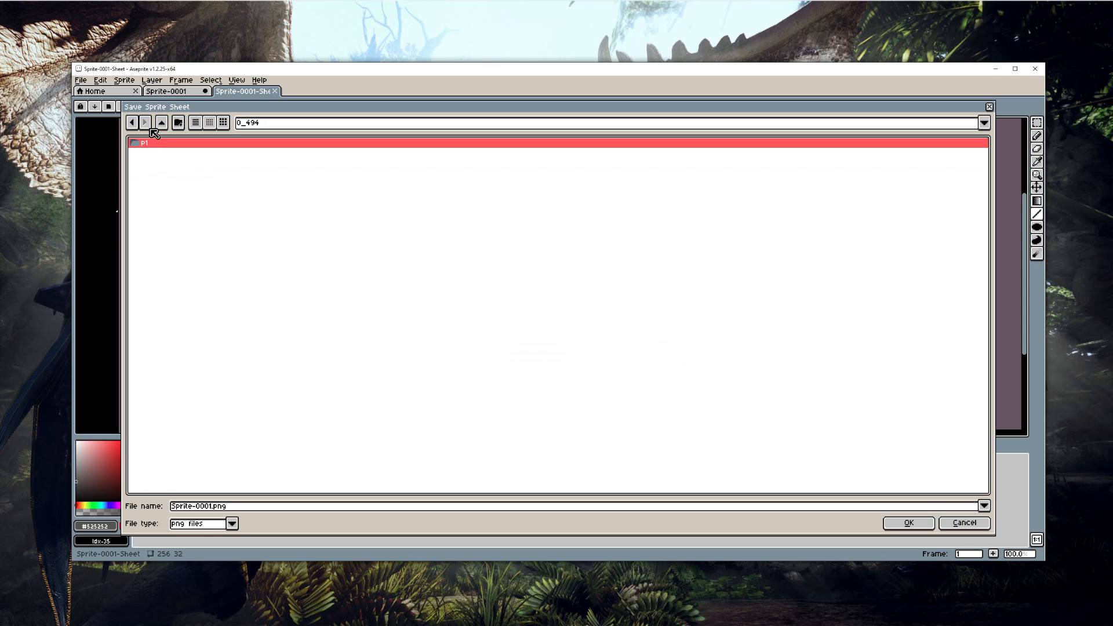
Step: Name the sprite sheet's output file squish.png and confirm it
{"action": "left_click", "coordinate": [234, 510]}
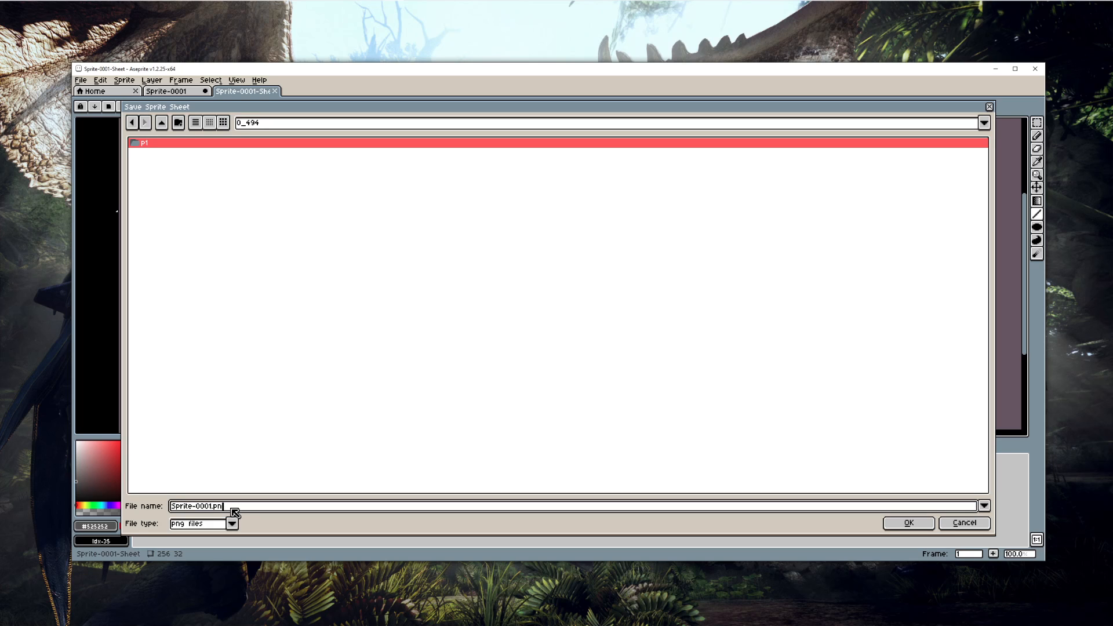
{"action": "key", "text": "BackSpace"}
{"action": "key", "text": "BackSpace"}
{"action": "key", "text": "BackSpace"}
{"action": "key", "text": "BackSpace"}
{"action": "key", "text": "BackSpace"}
{"action": "key", "text": "BackSpace"}
{"action": "key", "text": "BackSpace"}
{"action": "key", "text": "BackSpace"}
{"action": "key", "text": "BackSpace"}
{"action": "key", "text": "BackSpace"}
{"action": "key", "text": "BackSpace"}
{"action": "key", "text": "BackSpace"}
{"action": "key", "text": "BackSpace"}
{"action": "key", "text": "BackSpace"}
{"action": "type", "text": "squish.png"}
{"action": "key", "text": "Return"}
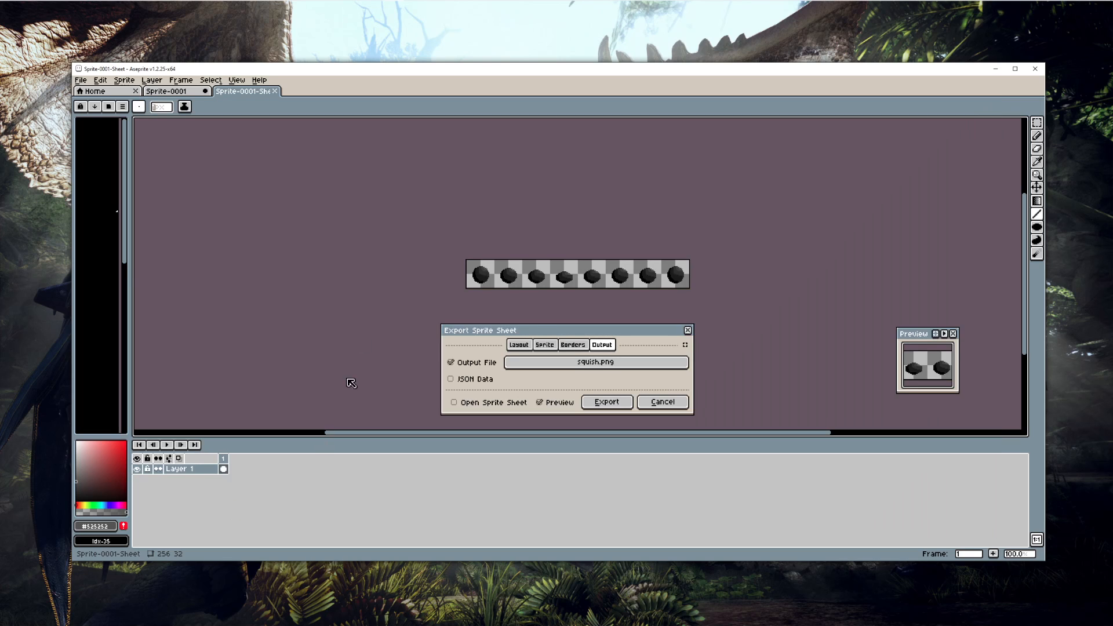
Step: Recheck the sprite sheet's borders, sprite and layout options, and return to the output settings
{"action": "left_click", "coordinate": [573, 345]}
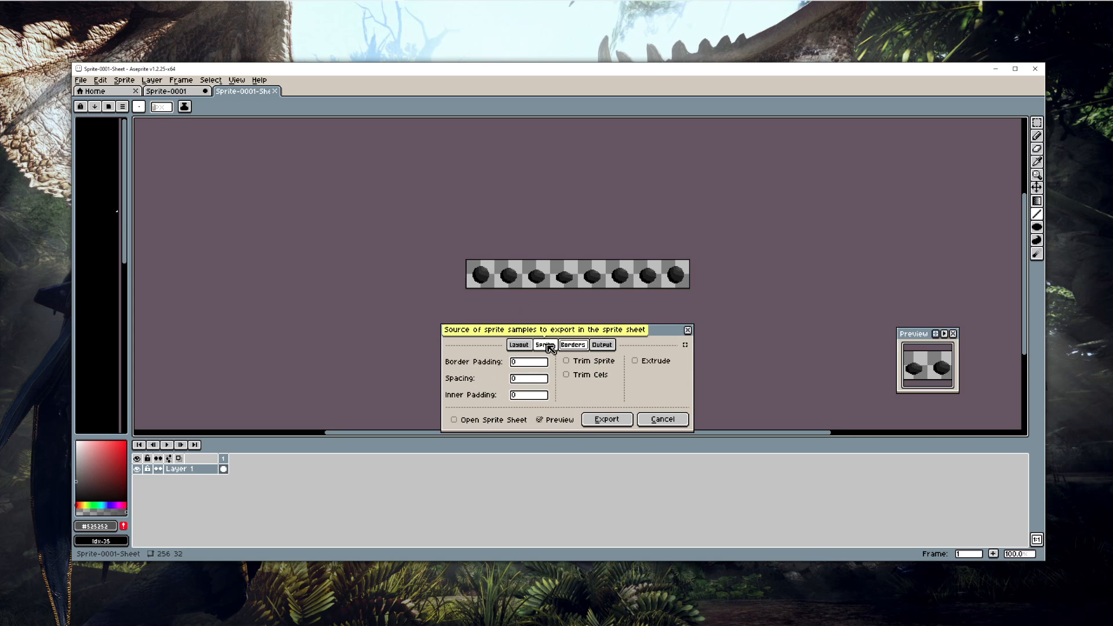
{"action": "left_click", "coordinate": [546, 345]}
{"action": "left_click", "coordinate": [601, 346]}
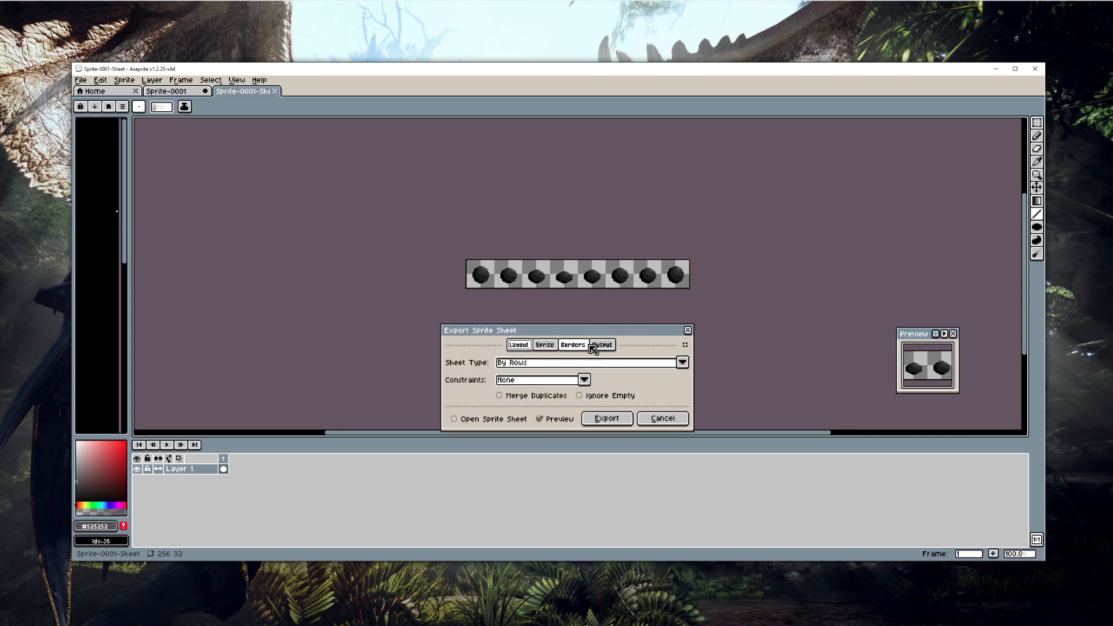
{"action": "left_click", "coordinate": [601, 345]}
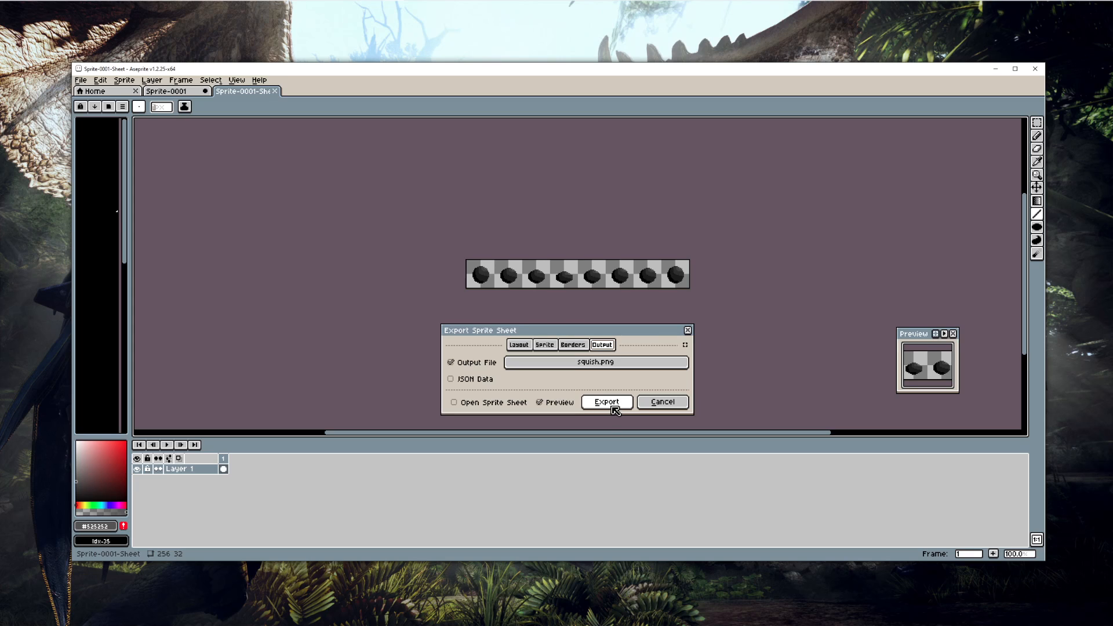
Step: Enable Trim Sprite in the sprite sheet's border options and export the sheet to squish.png
{"action": "left_click", "coordinate": [546, 345]}
{"action": "left_click", "coordinate": [573, 346]}
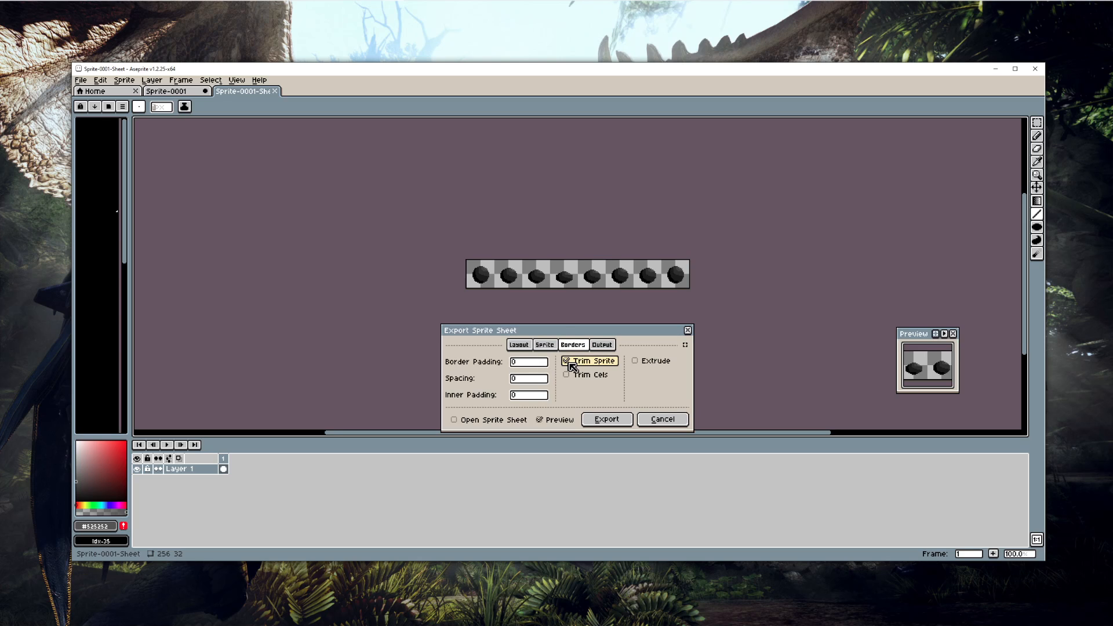
{"action": "left_click", "coordinate": [569, 362]}
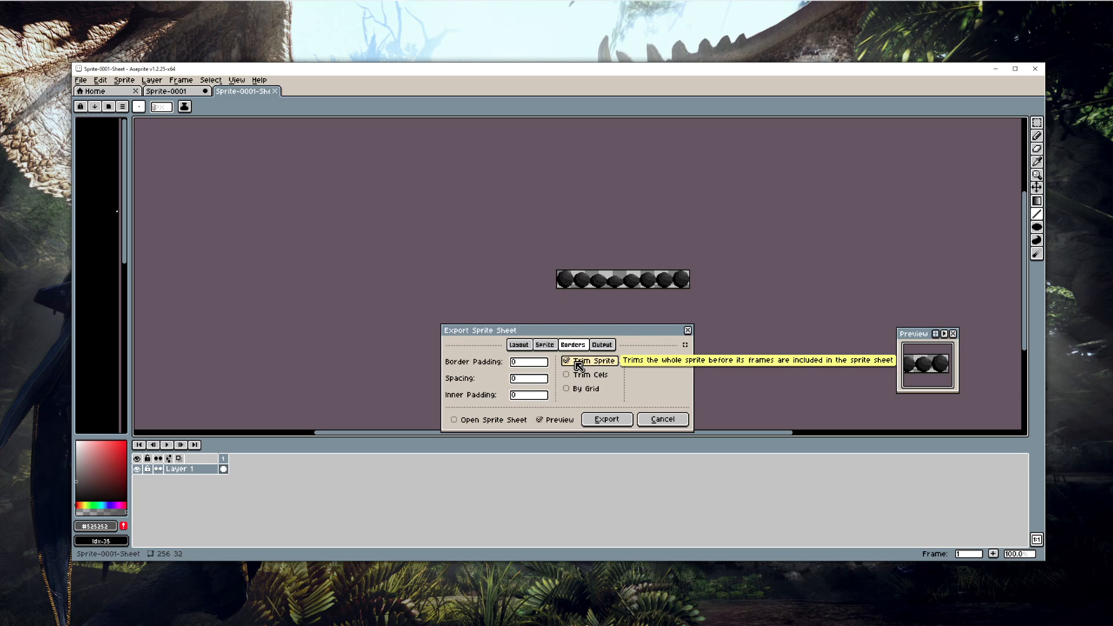
{"action": "scroll", "coordinate": [580, 283], "scroll_direction": "up", "scroll_amount": 2}
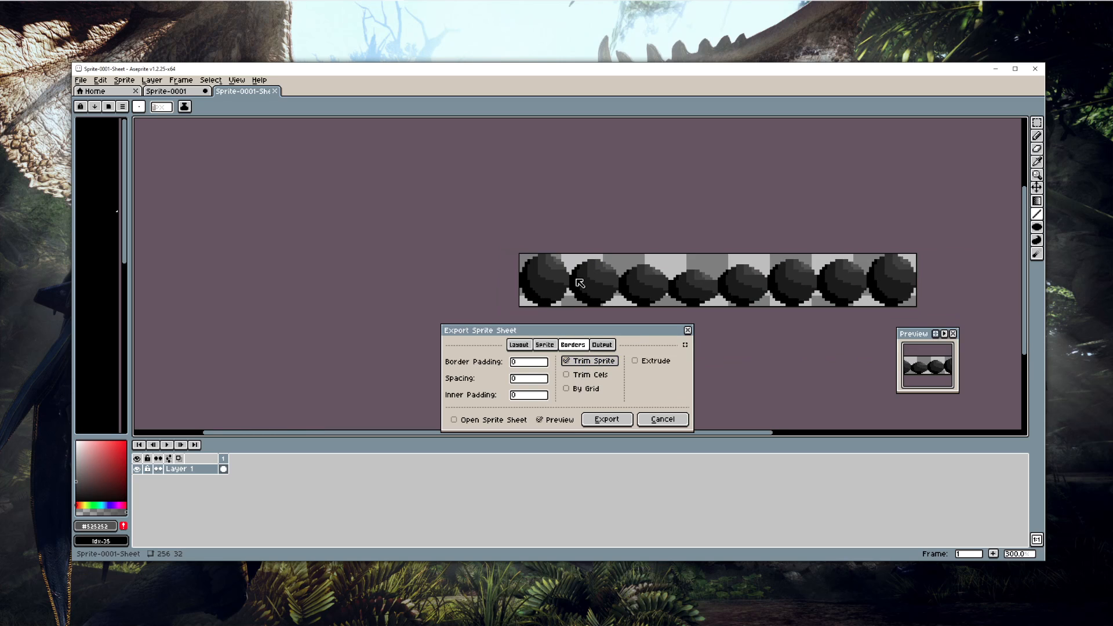
{"action": "left_click_drag", "start_coordinate": [649, 264], "coordinate": [515, 238]}
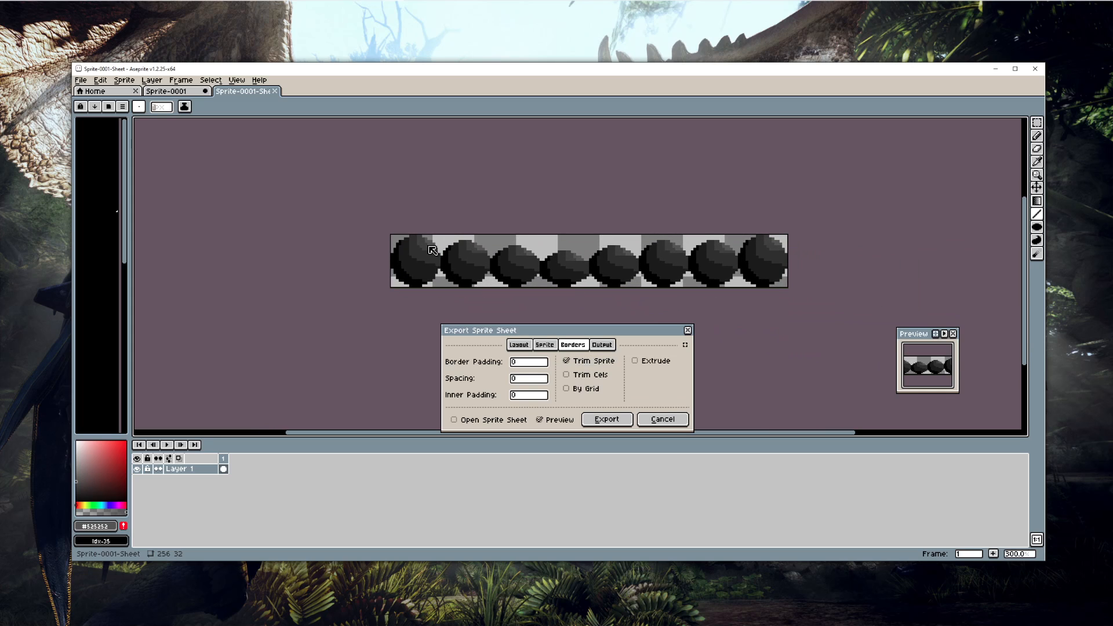
{"action": "left_click", "coordinate": [601, 345]}
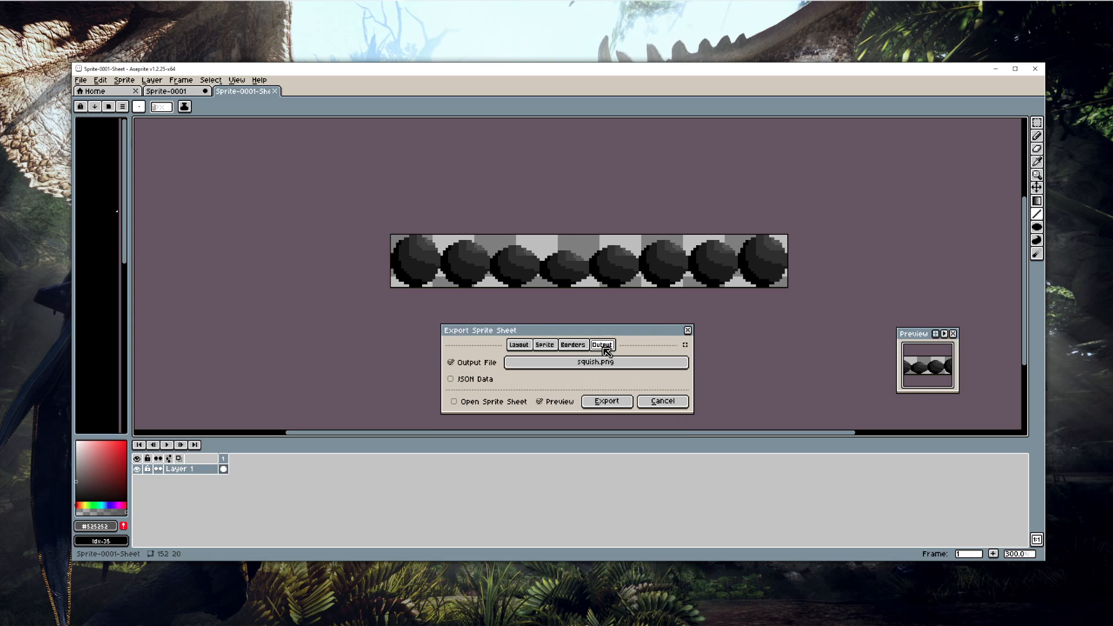
{"action": "left_click", "coordinate": [612, 402]}
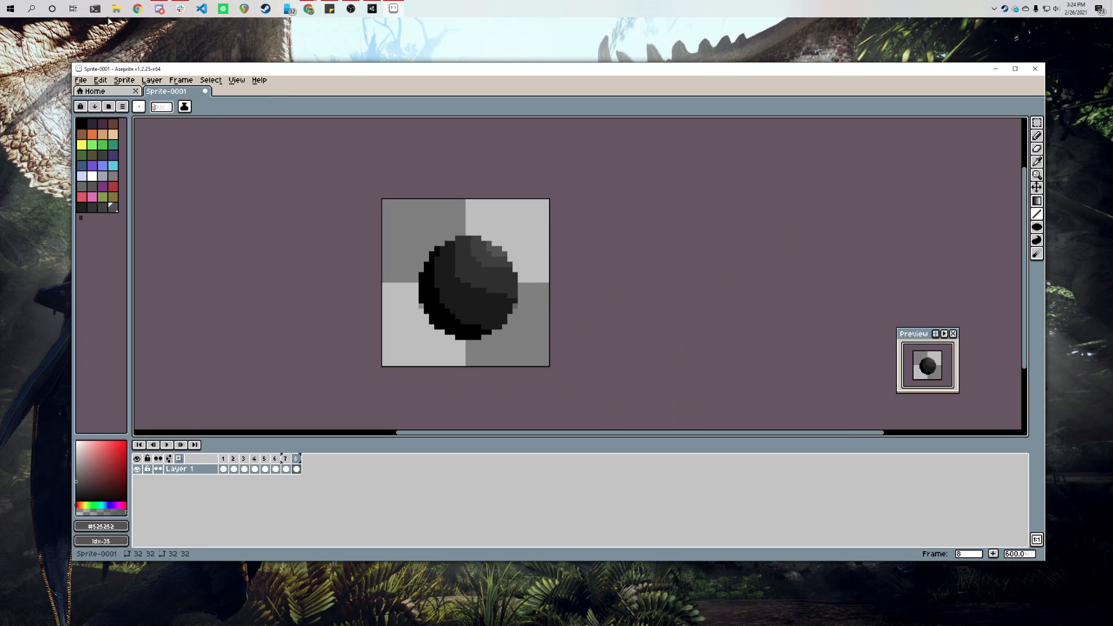
Step: Switch to File Explorer and find the exported squish.png in the 0_494 folder under umich and WI2021
{"action": "left_click", "coordinate": [117, 8]}
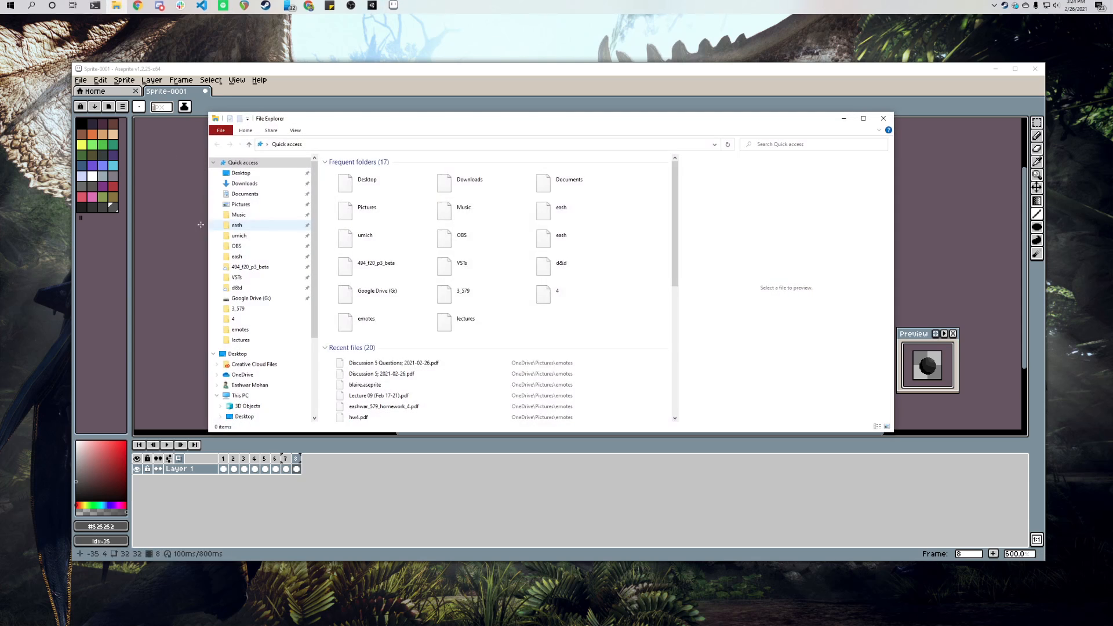
{"action": "left_click", "coordinate": [243, 236]}
{"action": "double_click", "coordinate": [348, 216]}
{"action": "double_click", "coordinate": [358, 176]}
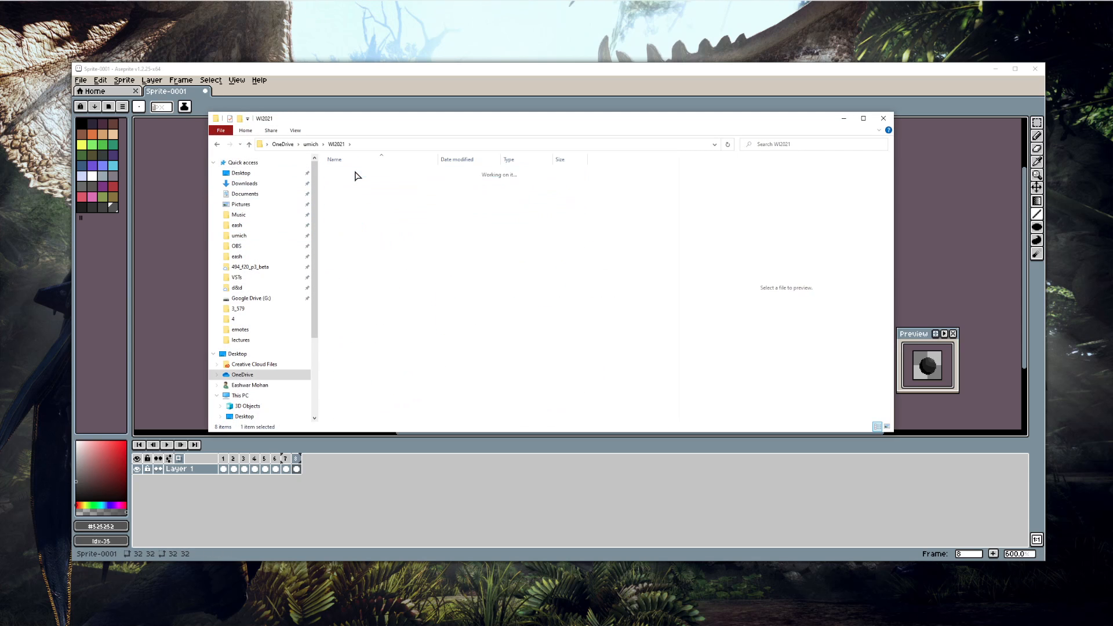
{"action": "left_click", "coordinate": [348, 226]}
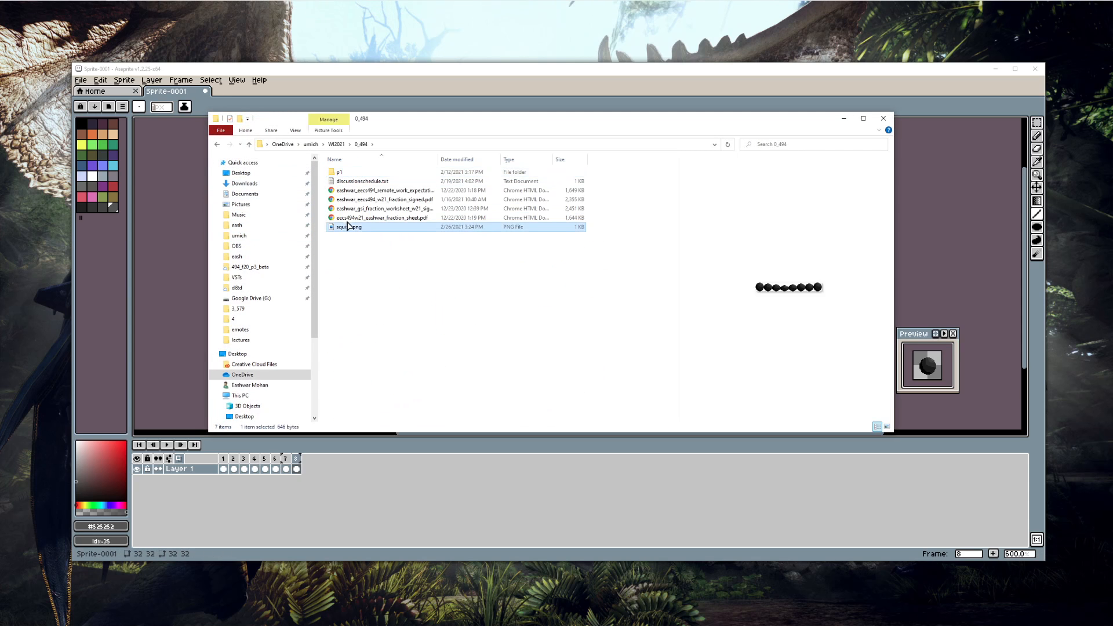
Step: View squish.png in the image viewer, and close both the viewer and the folder window
{"action": "double_click", "coordinate": [410, 227]}
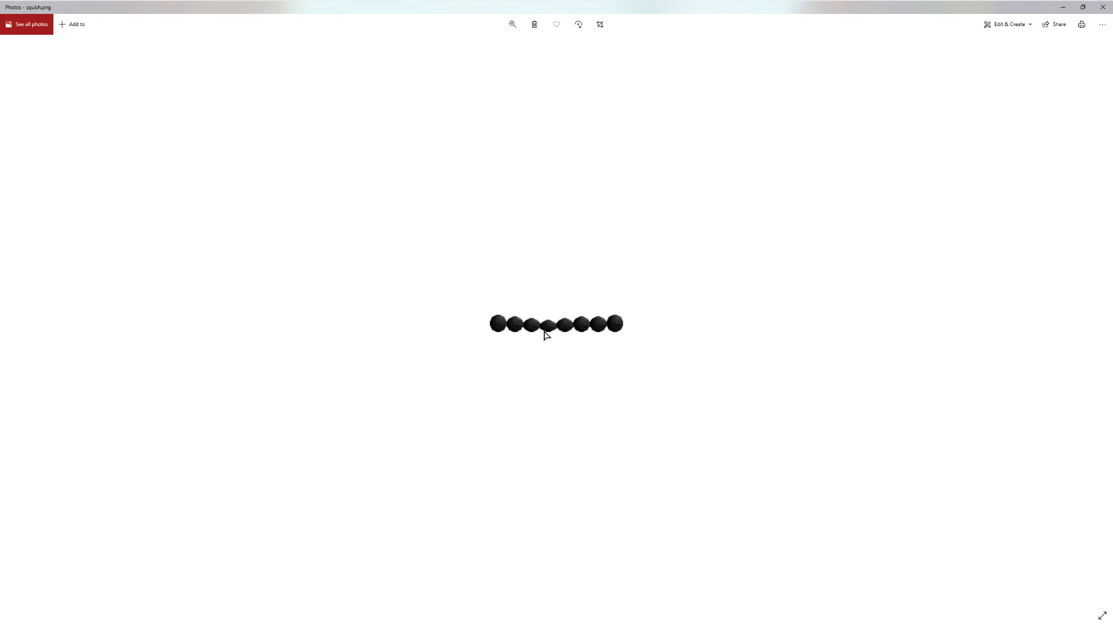
{"action": "left_click", "coordinate": [1102, 7]}
{"action": "left_click", "coordinate": [635, 329]}
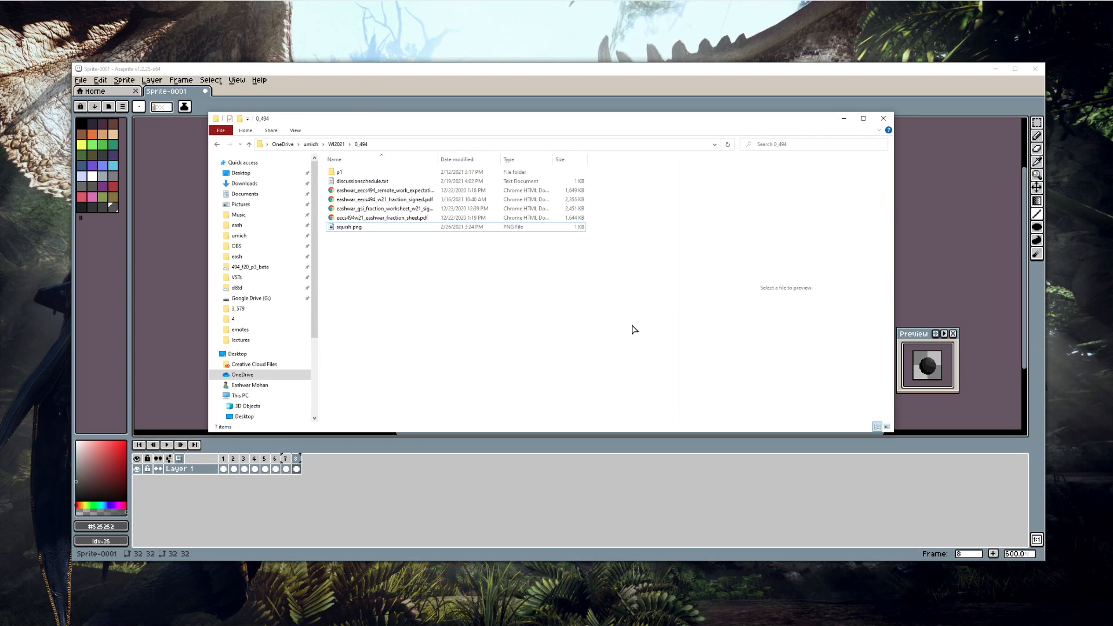
{"action": "left_click", "coordinate": [883, 118]}
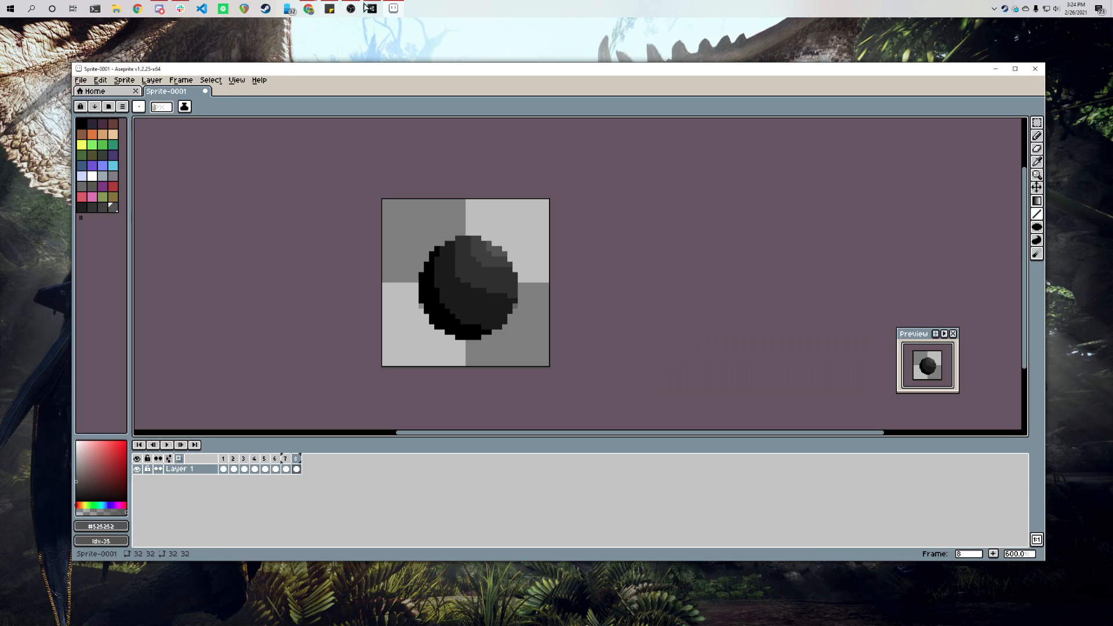
Step: Switch to Unity and bring squish.png from the 0_494 folder into the project's Sprites folder
{"action": "left_click", "coordinate": [354, 8]}
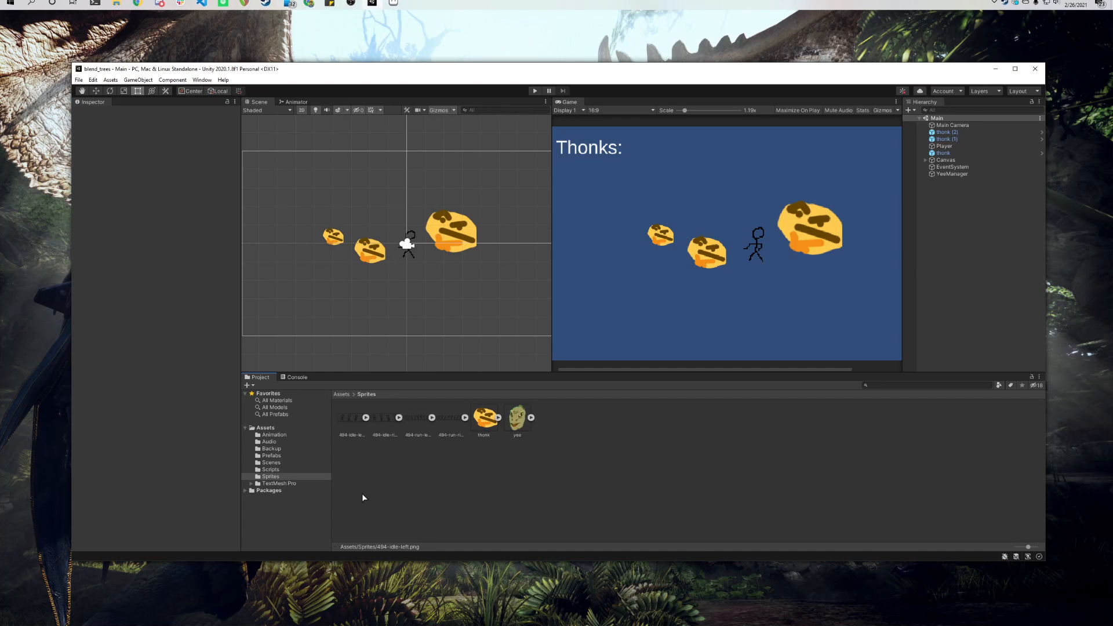
{"action": "right_click", "coordinate": [367, 470]}
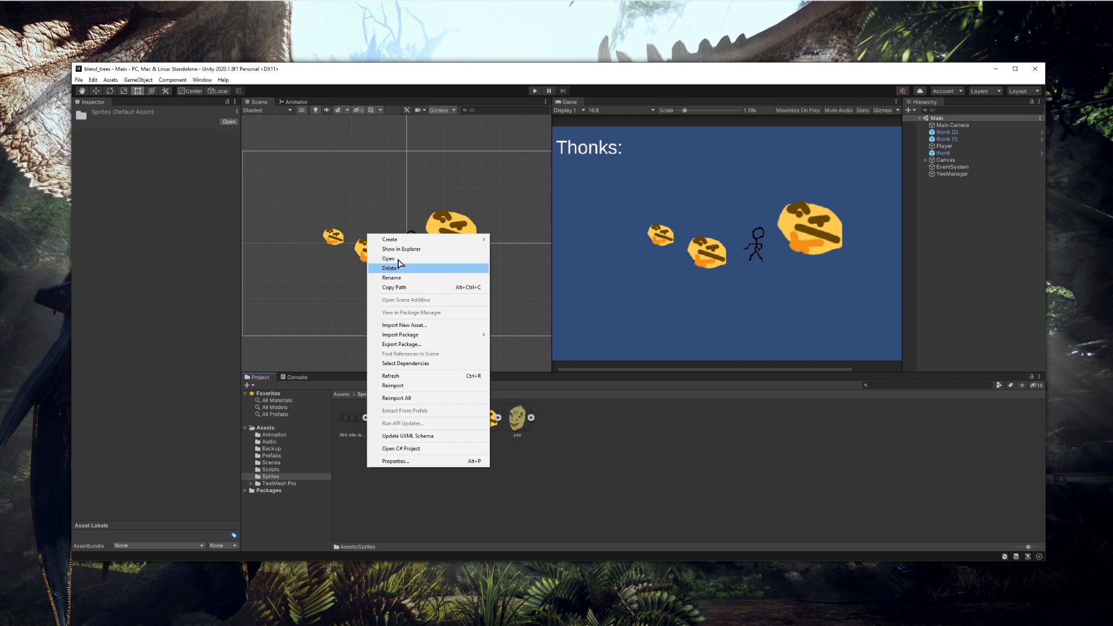
{"action": "left_click", "coordinate": [423, 325]}
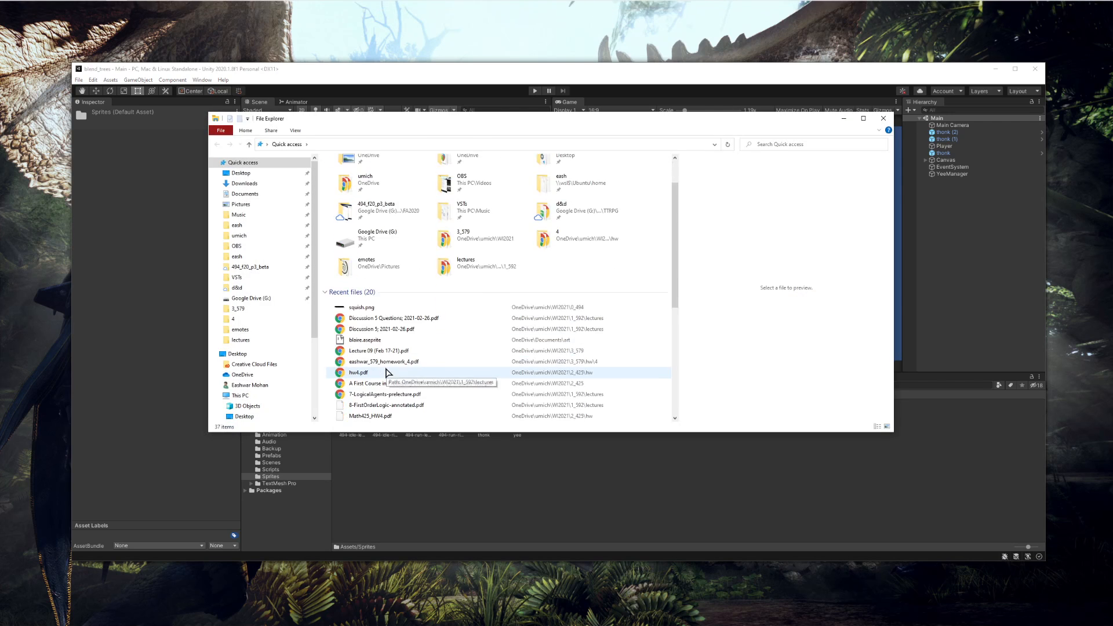
{"action": "right_click", "coordinate": [369, 307]}
{"action": "left_click", "coordinate": [422, 607]}
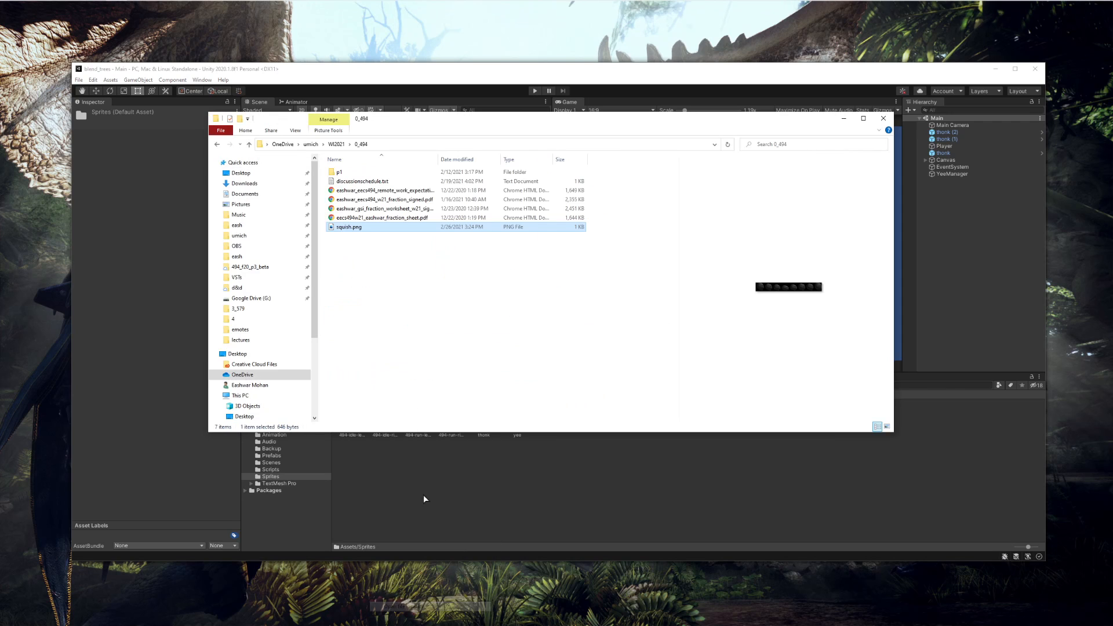
{"action": "left_click", "coordinate": [511, 504]}
Step: Expand the imported squish asset and examine its image, its sprite and its texture import settings
{"action": "left_click", "coordinate": [497, 417]}
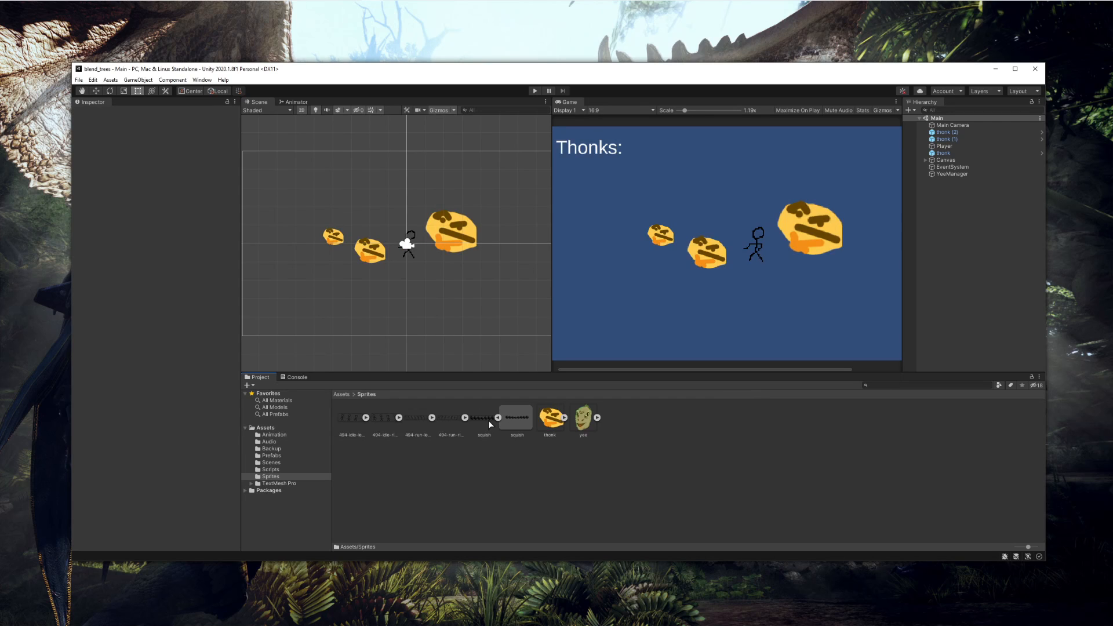
{"action": "left_click", "coordinate": [490, 425]}
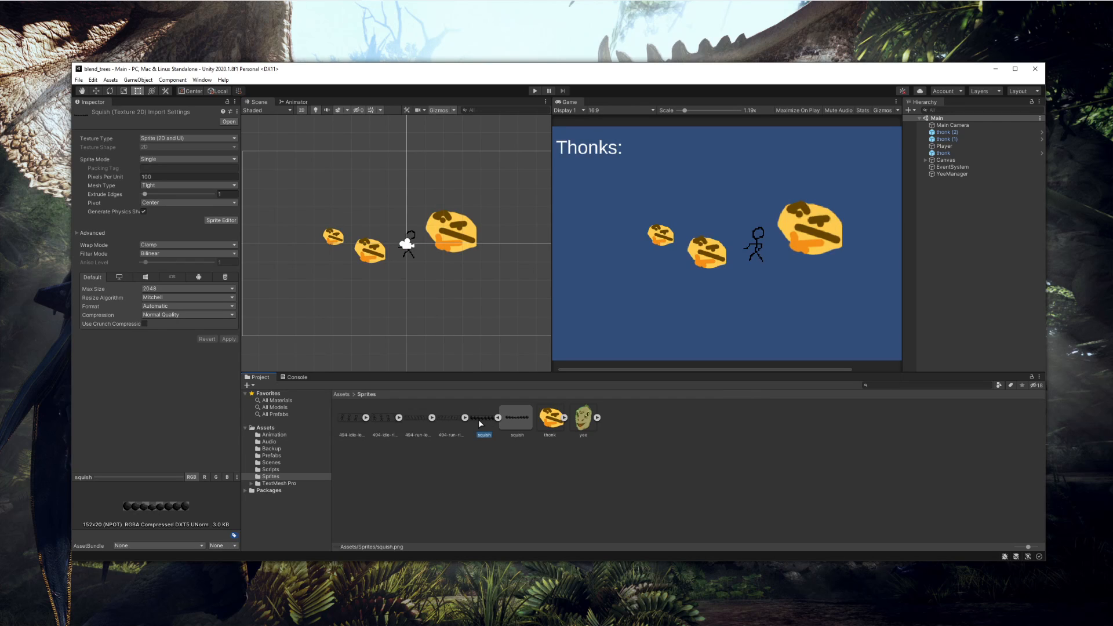
{"action": "left_click", "coordinate": [225, 123]}
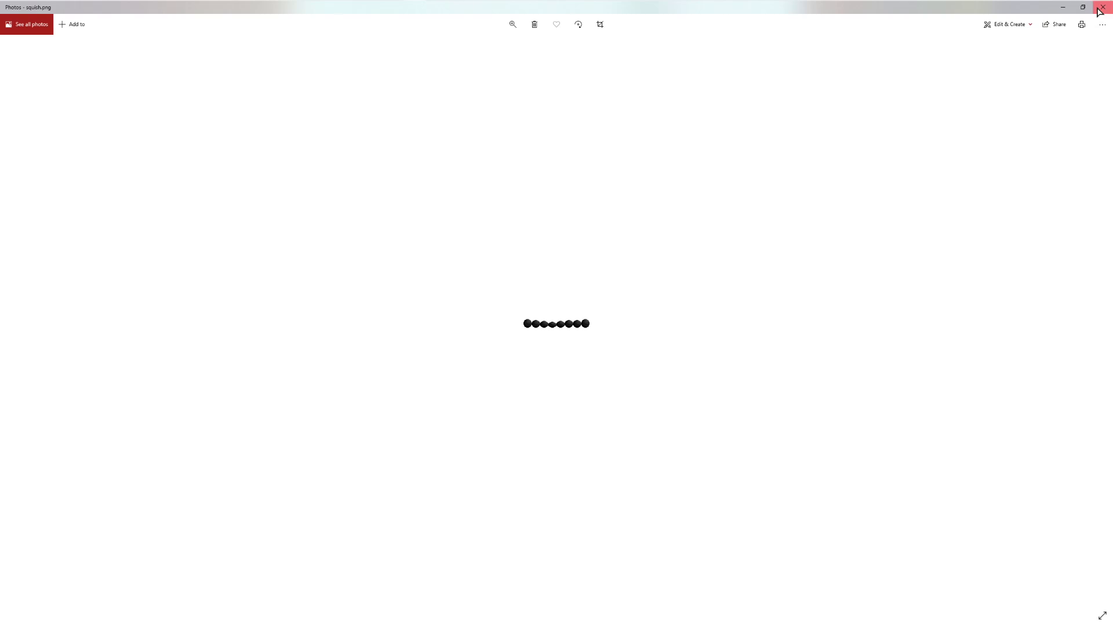
{"action": "left_click", "coordinate": [1099, 9]}
{"action": "left_click", "coordinate": [516, 420]}
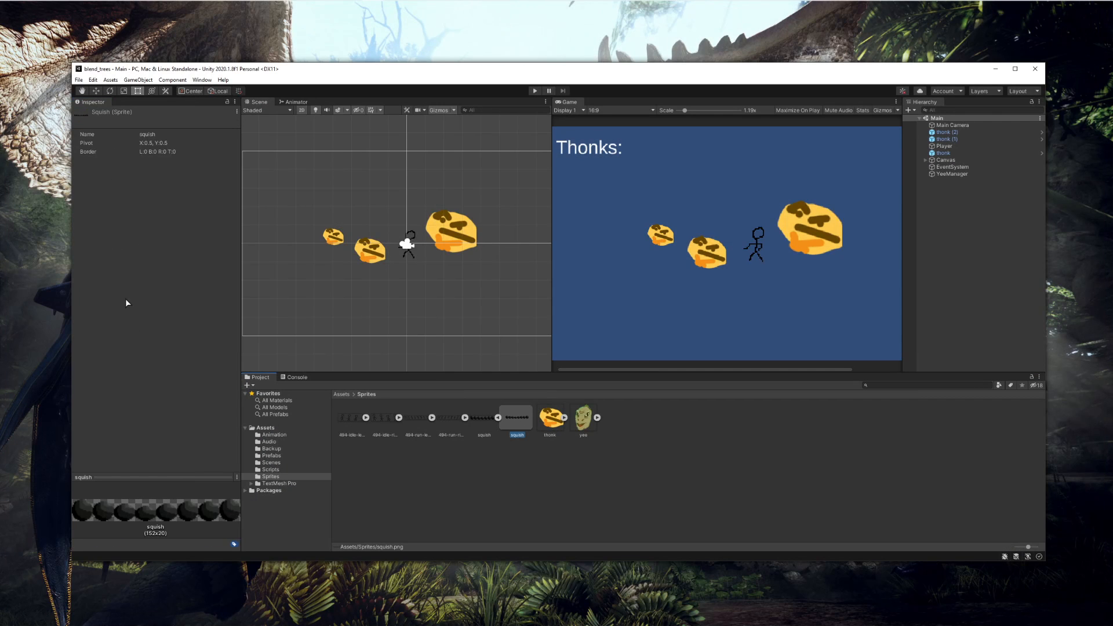
{"action": "left_click", "coordinate": [474, 419]}
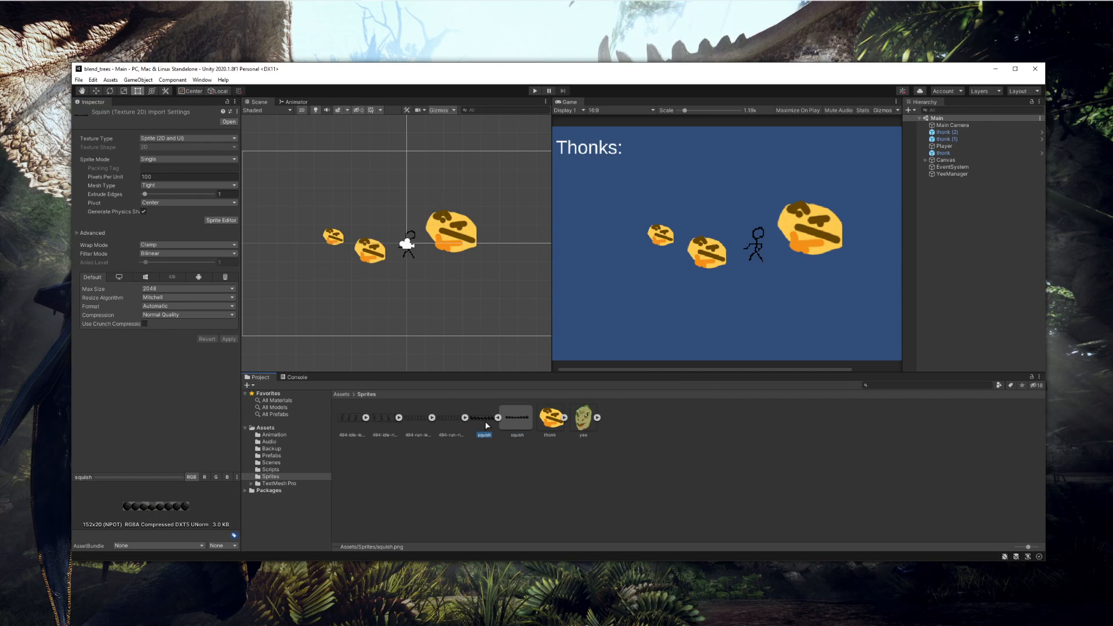
Step: Set the squish texture's sprite mode to Multiple, apply the change and open it in the Sprite Editor
{"action": "left_click", "coordinate": [175, 160]}
{"action": "left_click", "coordinate": [166, 177]}
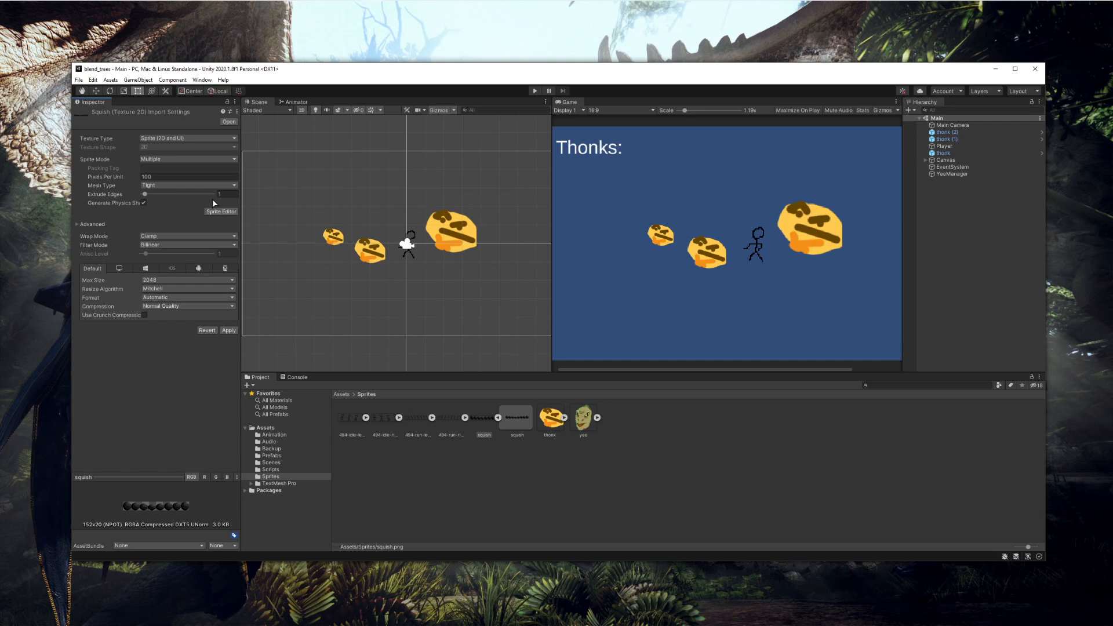
{"action": "left_click", "coordinate": [225, 212]}
{"action": "left_click", "coordinate": [581, 335]}
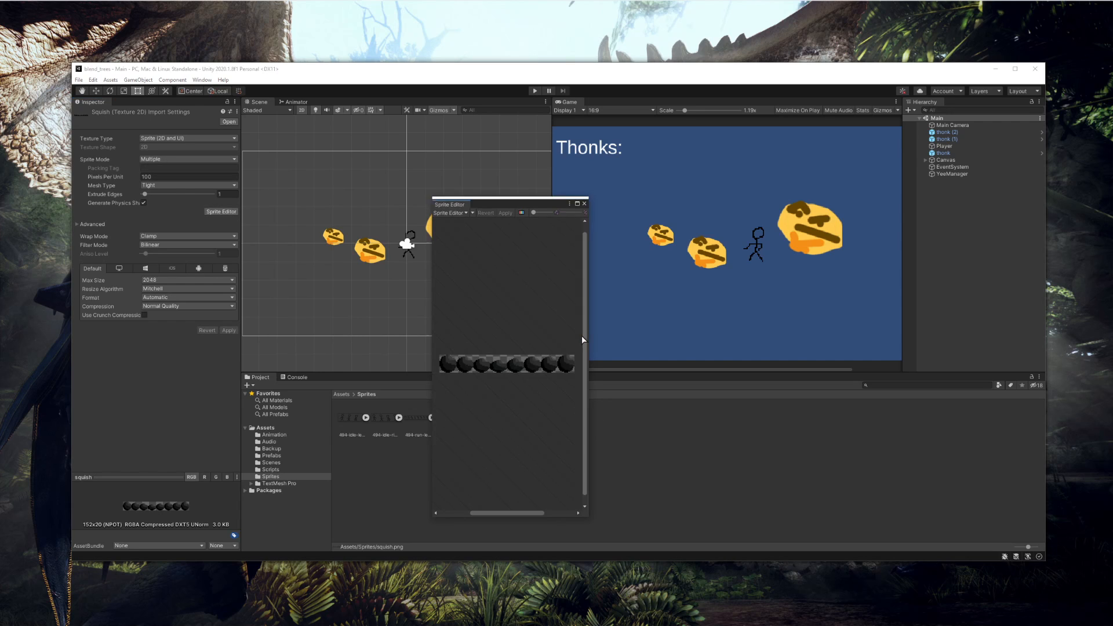
Step: Set the slice type to Grid By Cell Size and widen the Sprite Editor to fit the whole sheet
{"action": "left_click", "coordinate": [450, 210]}
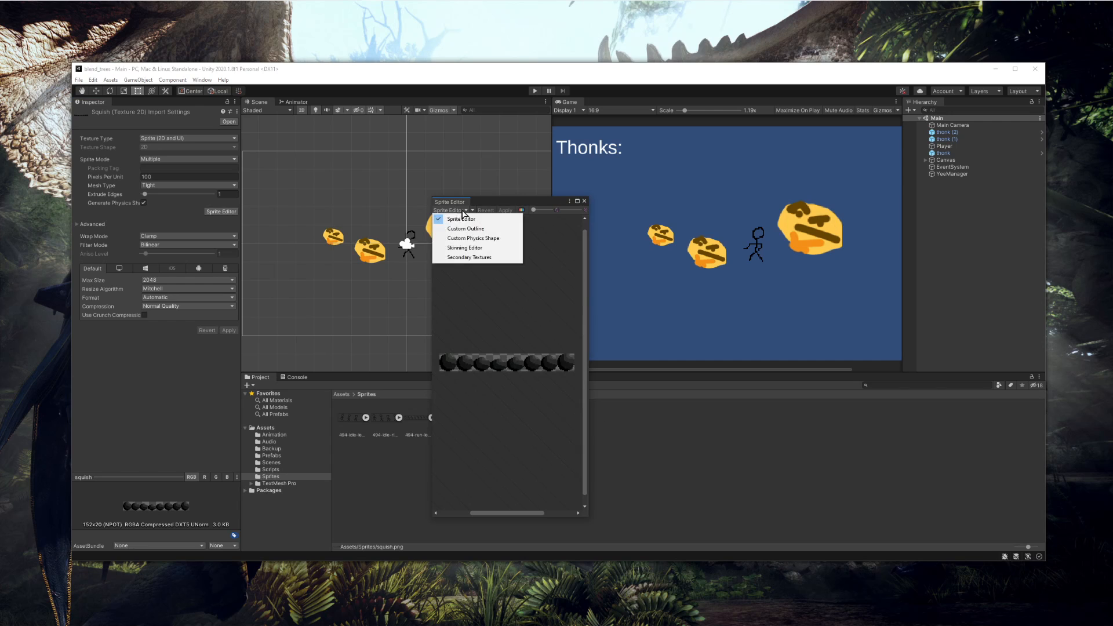
{"action": "left_click", "coordinate": [473, 210]}
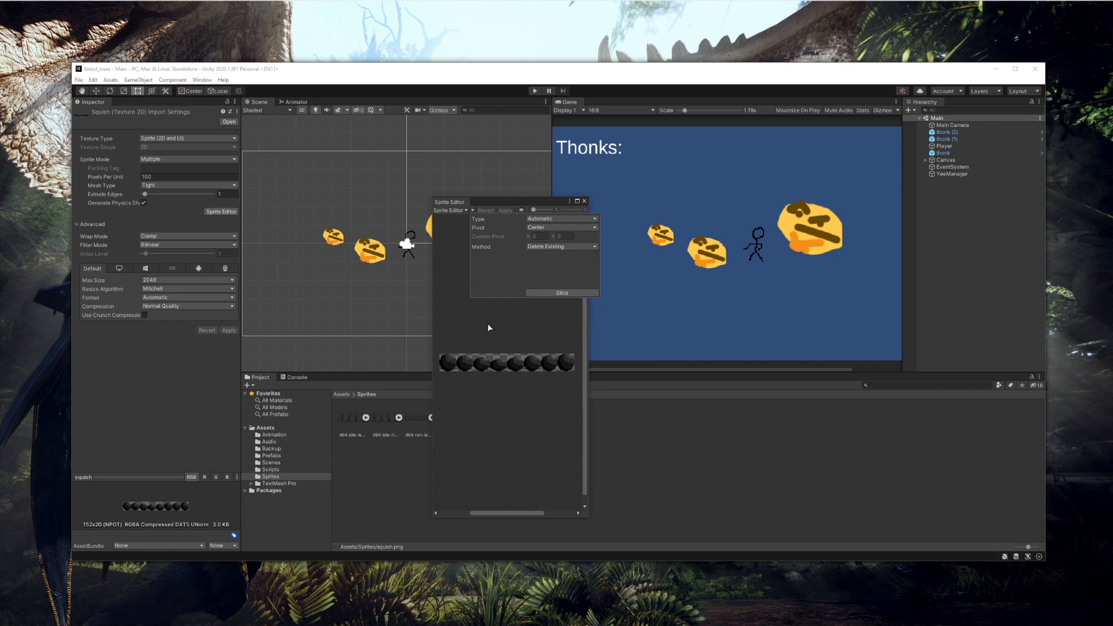
{"action": "scroll", "coordinate": [488, 328], "scroll_direction": "up", "scroll_amount": 2}
{"action": "left_click", "coordinate": [547, 219]}
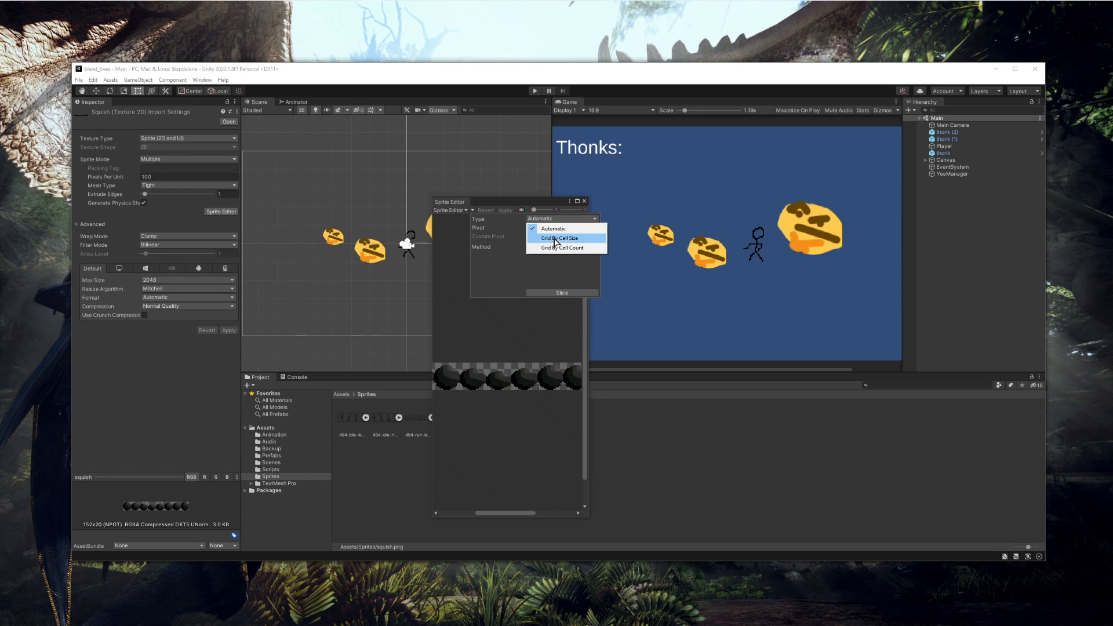
{"action": "left_click", "coordinate": [560, 239]}
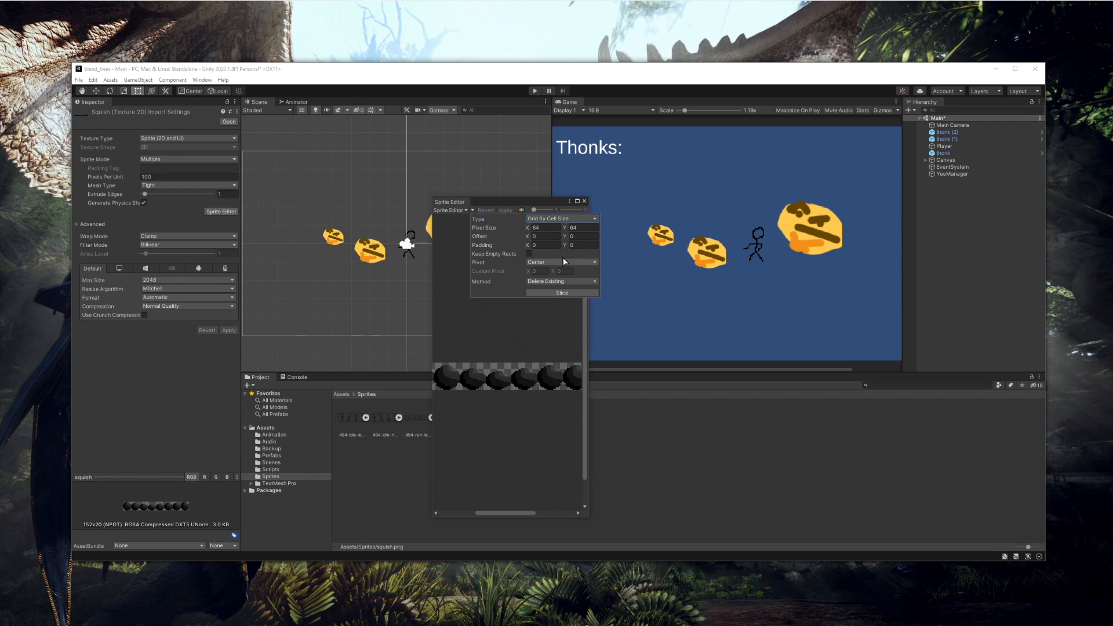
{"action": "left_click_drag", "start_coordinate": [630, 339], "coordinate": [712, 339]}
{"action": "left_click", "coordinate": [501, 316]}
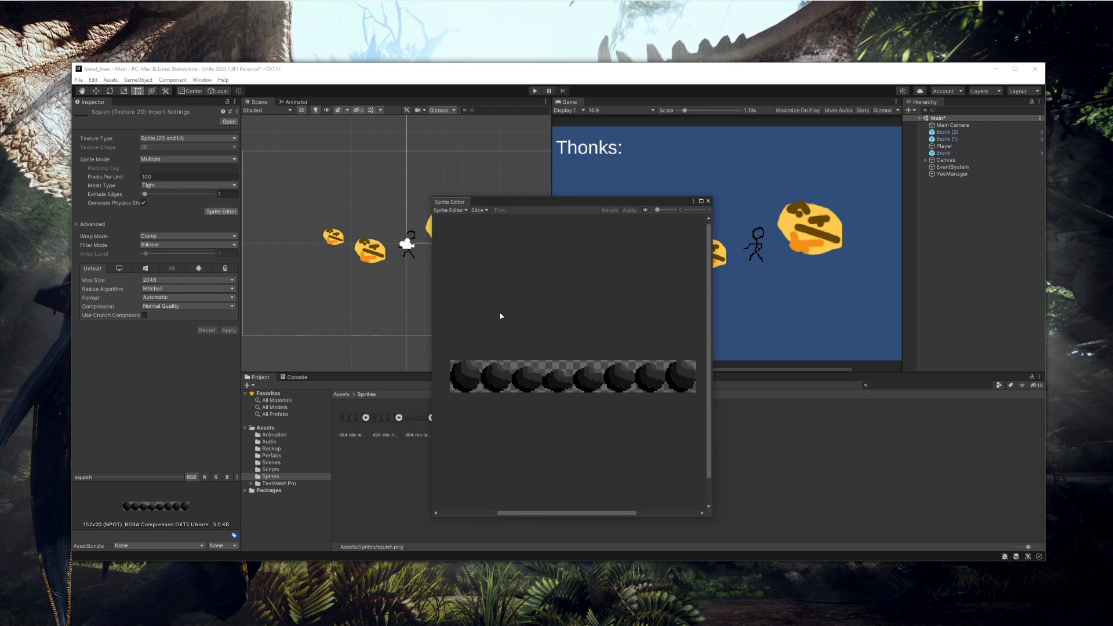
Step: Slice the squish sheet into a grid with a pixel size of 20 by 20
{"action": "left_click", "coordinate": [479, 210]}
{"action": "left_click", "coordinate": [547, 227]}
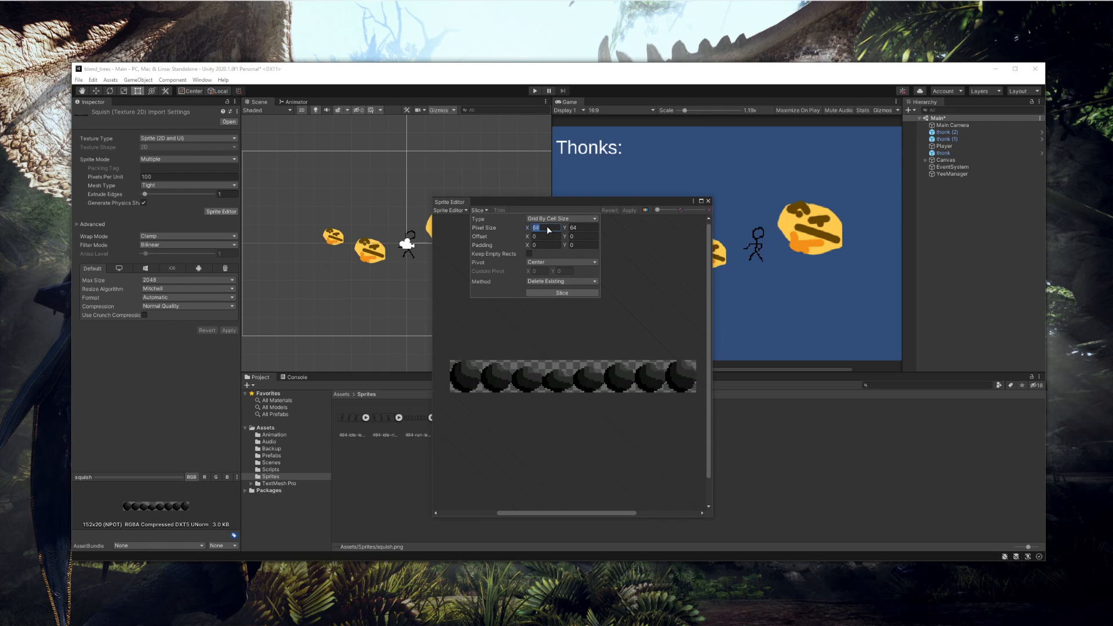
{"action": "type", "text": "20"}
{"action": "key", "text": "Tab"}
{"action": "type", "text": "020"}
{"action": "left_click", "coordinate": [538, 292]}
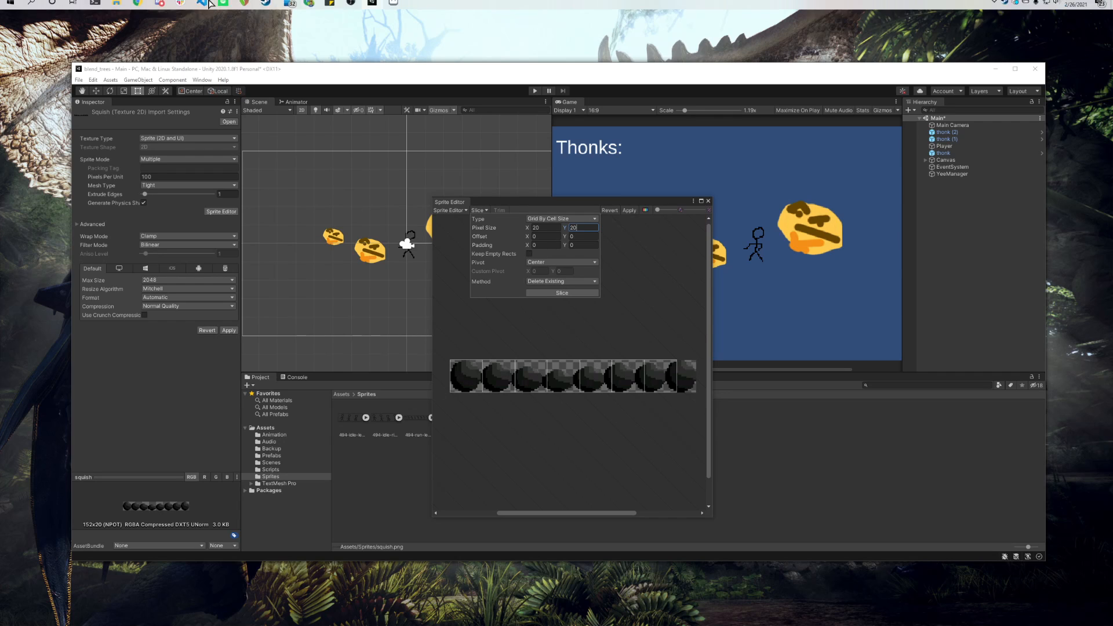
Step: Switch to Aseprite and measure the ball's width with a straight horizontal line drawn just beneath it
{"action": "left_click", "coordinate": [394, 7]}
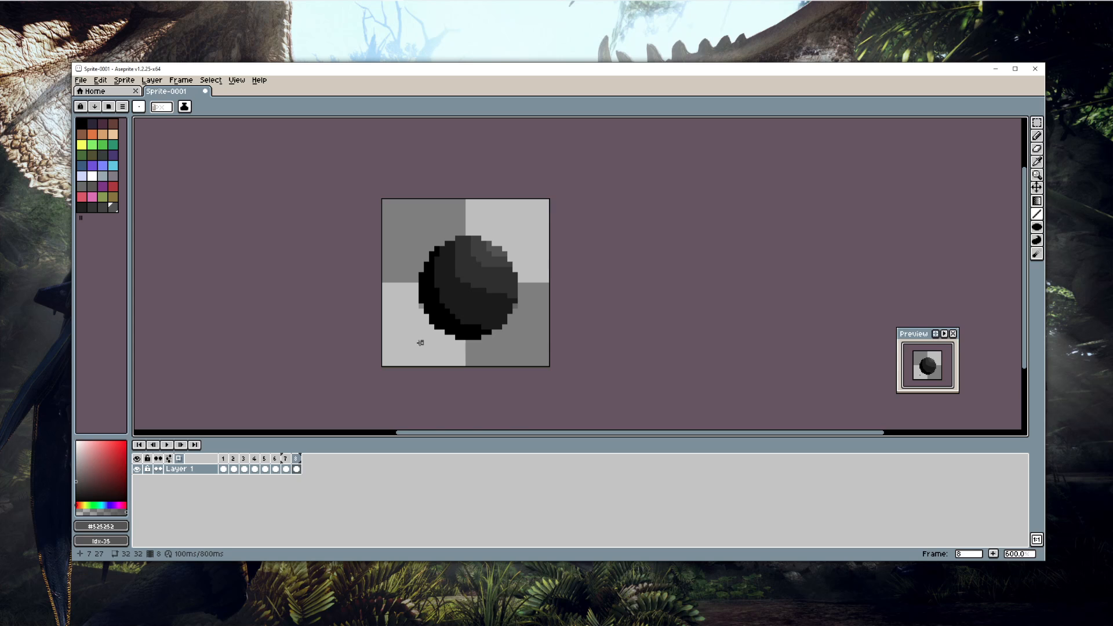
{"action": "left_click_drag", "start_coordinate": [420, 342], "coordinate": [515, 342]}
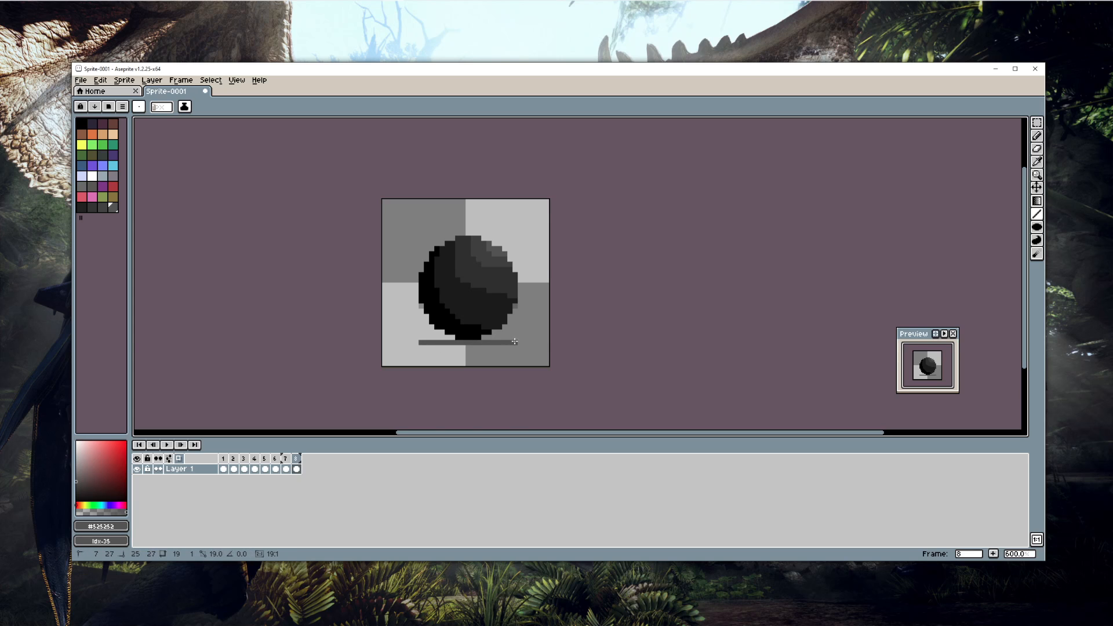
{"action": "left_click_drag", "start_coordinate": [514, 341], "coordinate": [515, 342]}
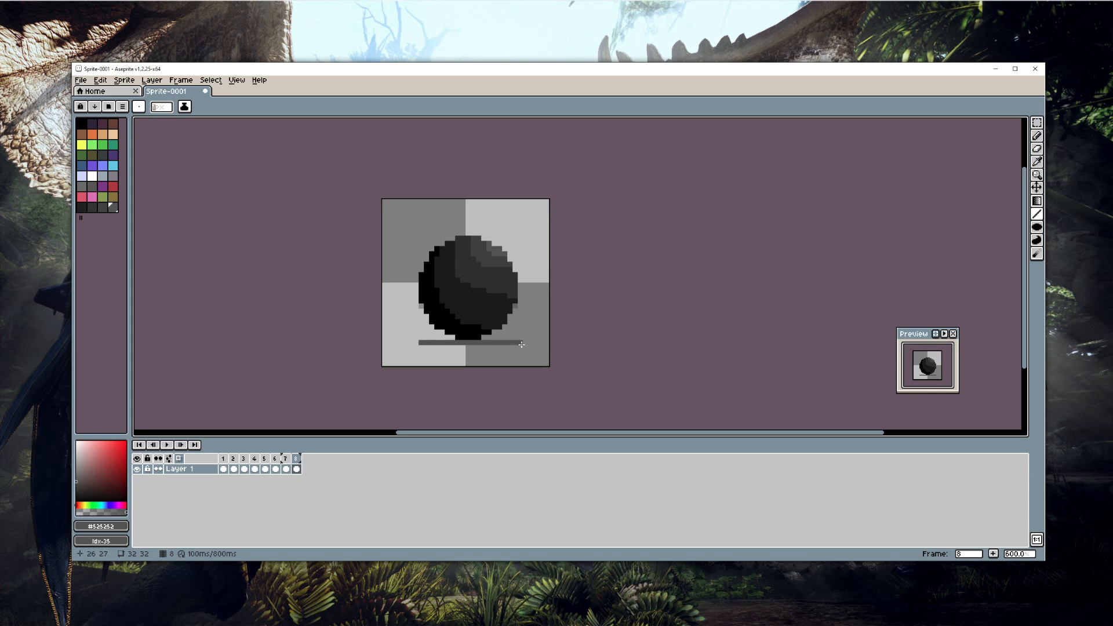
{"action": "key", "text": "i"}
Step: Switch back to Unity and slice the squish sheet into a grid with a pixel size of 18 by 18
{"action": "key", "text": "alt+Tab"}
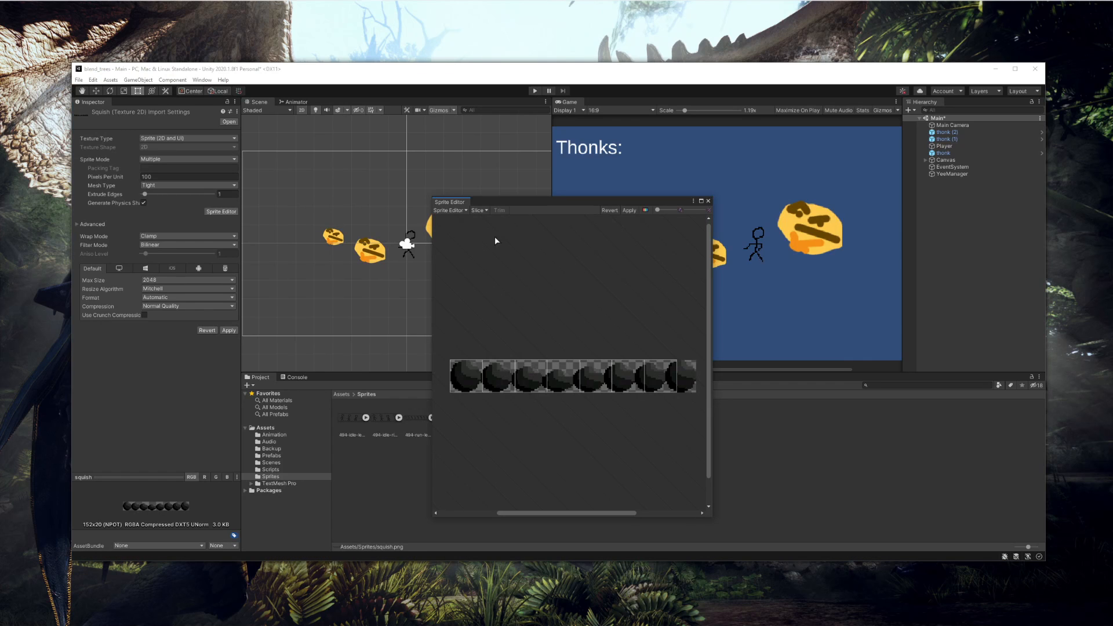
{"action": "left_click", "coordinate": [478, 208]}
{"action": "left_click", "coordinate": [536, 227]}
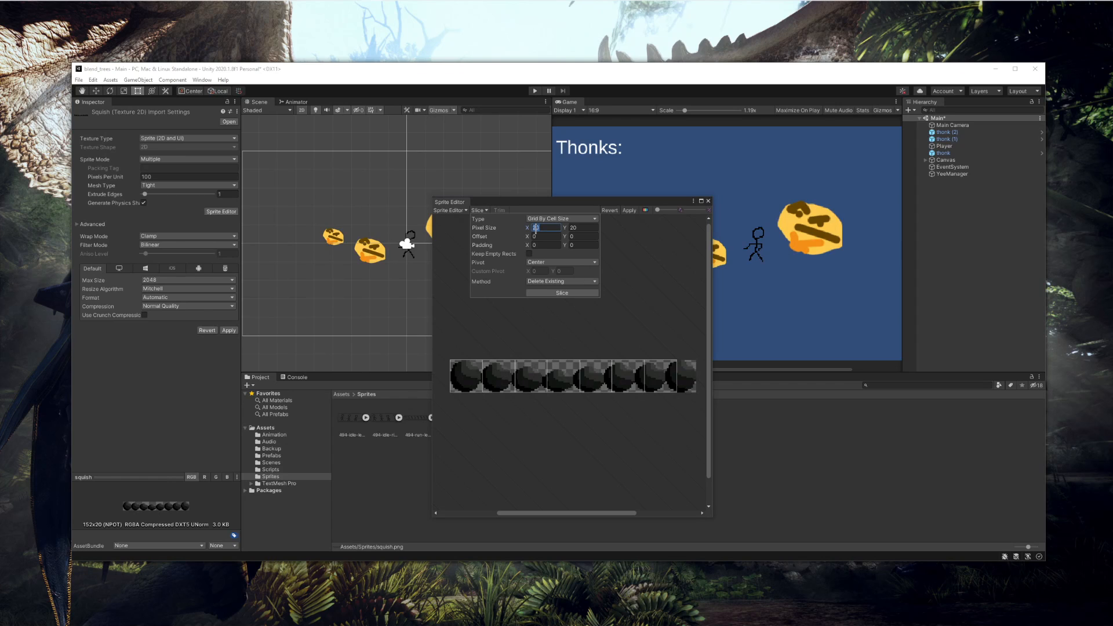
{"action": "type", "text": "18"}
{"action": "key", "text": "Tab"}
{"action": "type", "text": "18"}
{"action": "left_click", "coordinate": [539, 293]}
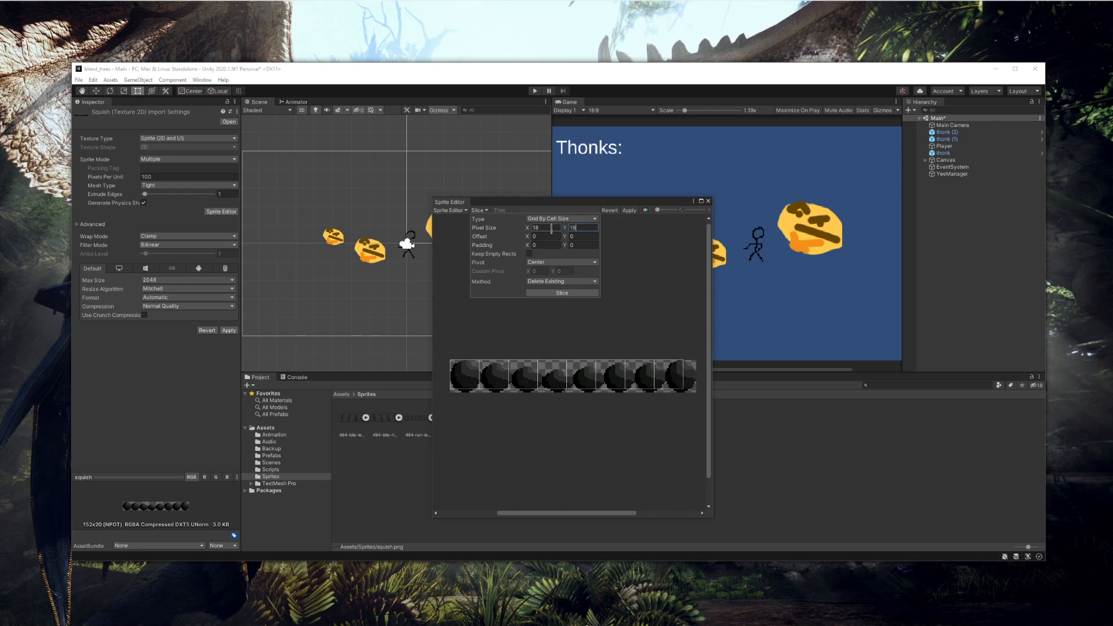
Step: Slice the squish sheet into a grid with a pixel size of 19 by 20
{"action": "left_click", "coordinate": [552, 228]}
{"action": "scroll", "coordinate": [488, 377], "scroll_direction": "up", "scroll_amount": 8}
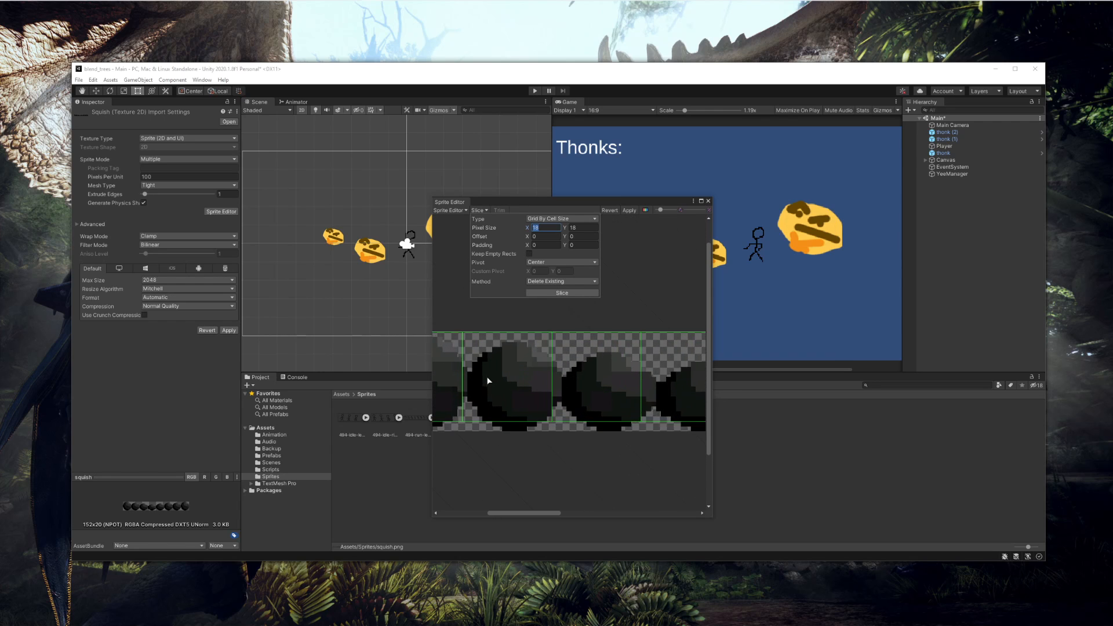
{"action": "scroll", "coordinate": [488, 381], "scroll_direction": "up", "scroll_amount": 2}
{"action": "left_click", "coordinate": [552, 227]}
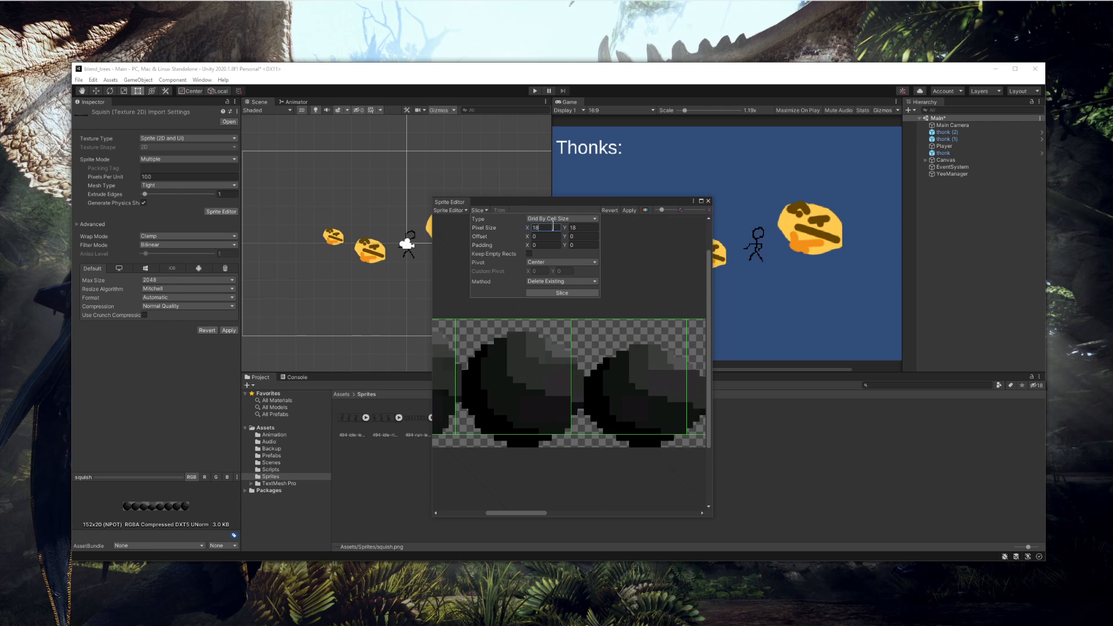
{"action": "key", "text": "Tab"}
{"action": "type", "text": "20"}
{"action": "left_click", "coordinate": [561, 293]}
{"action": "scroll", "coordinate": [547, 383], "scroll_direction": "down", "scroll_amount": 6}
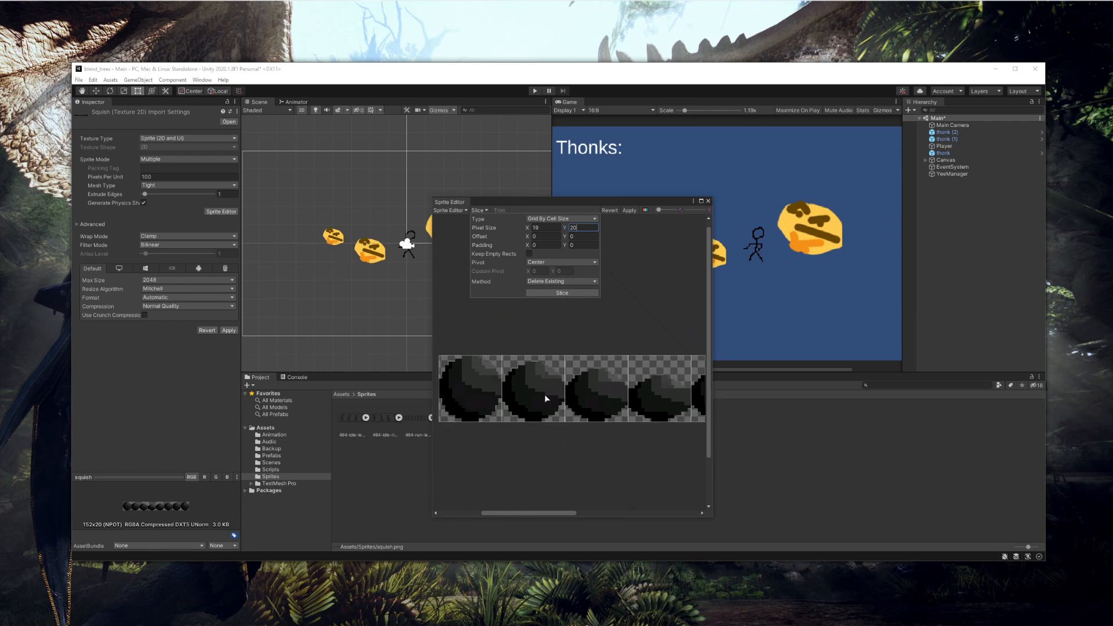
Step: Check the cell borders along the whole sheet, apply the slicing and close the Sprite Editor
{"action": "left_click_drag", "start_coordinate": [665, 390], "coordinate": [554, 398]}
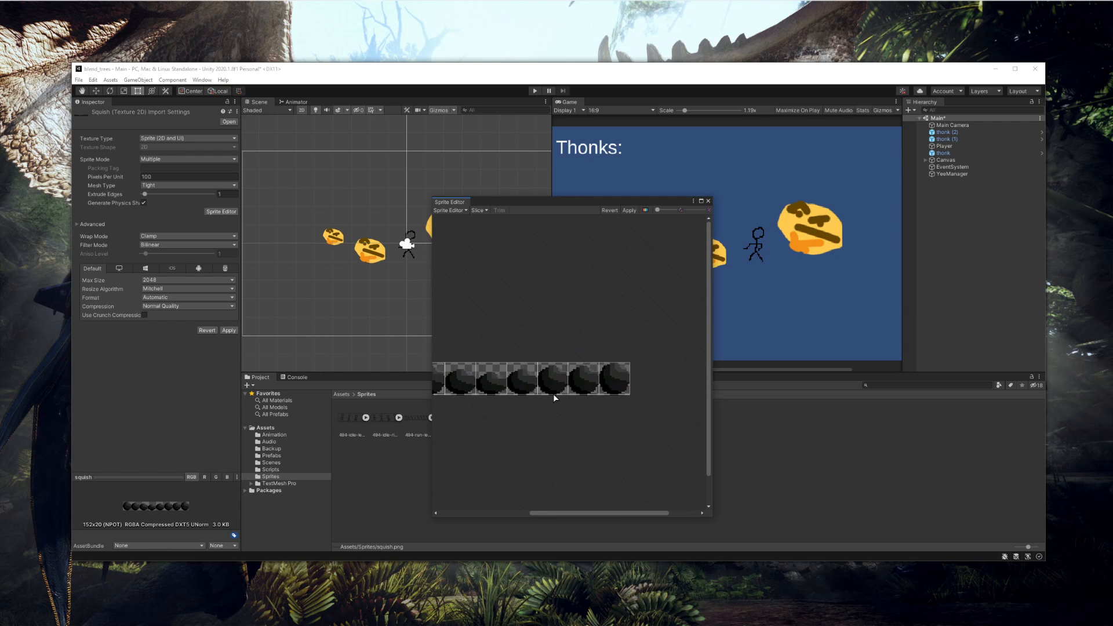
{"action": "scroll", "coordinate": [620, 377], "scroll_direction": "up", "scroll_amount": 5}
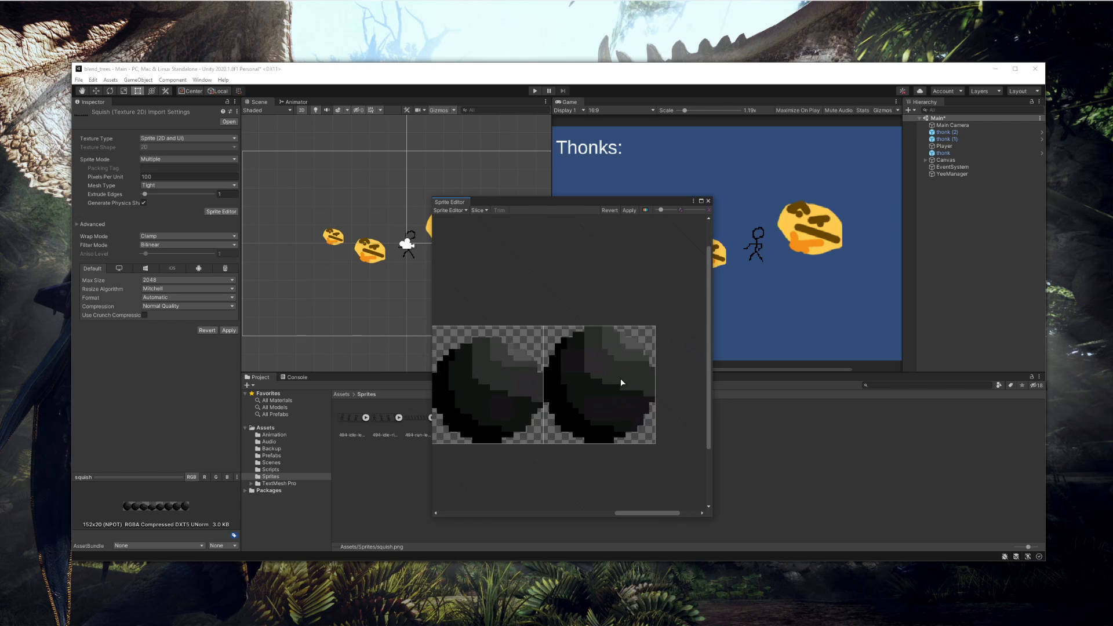
{"action": "scroll", "coordinate": [521, 398], "scroll_direction": "down", "scroll_amount": 6}
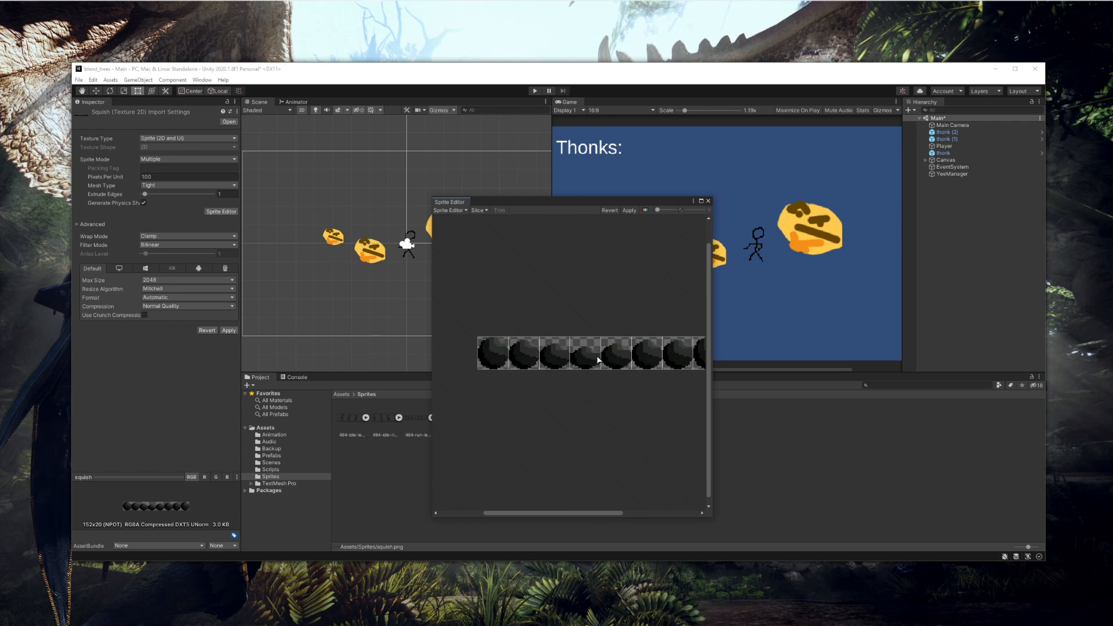
{"action": "scroll", "coordinate": [585, 359], "scroll_direction": "up", "scroll_amount": 2}
{"action": "scroll", "coordinate": [584, 359], "scroll_direction": "down", "scroll_amount": 1}
{"action": "left_click", "coordinate": [629, 210]}
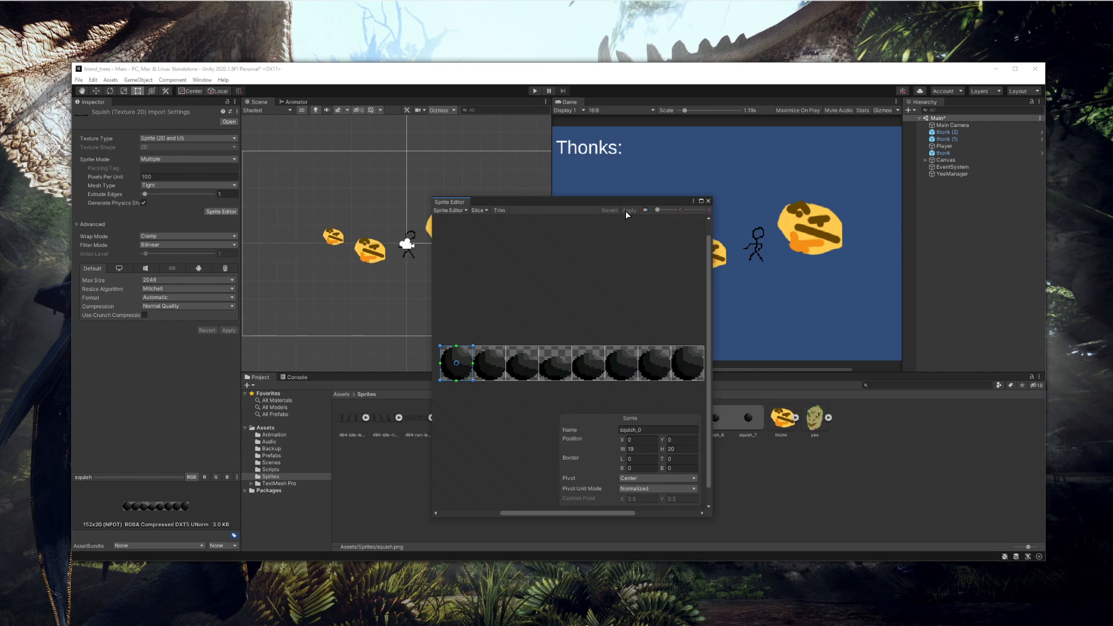
{"action": "left_click", "coordinate": [708, 201]}
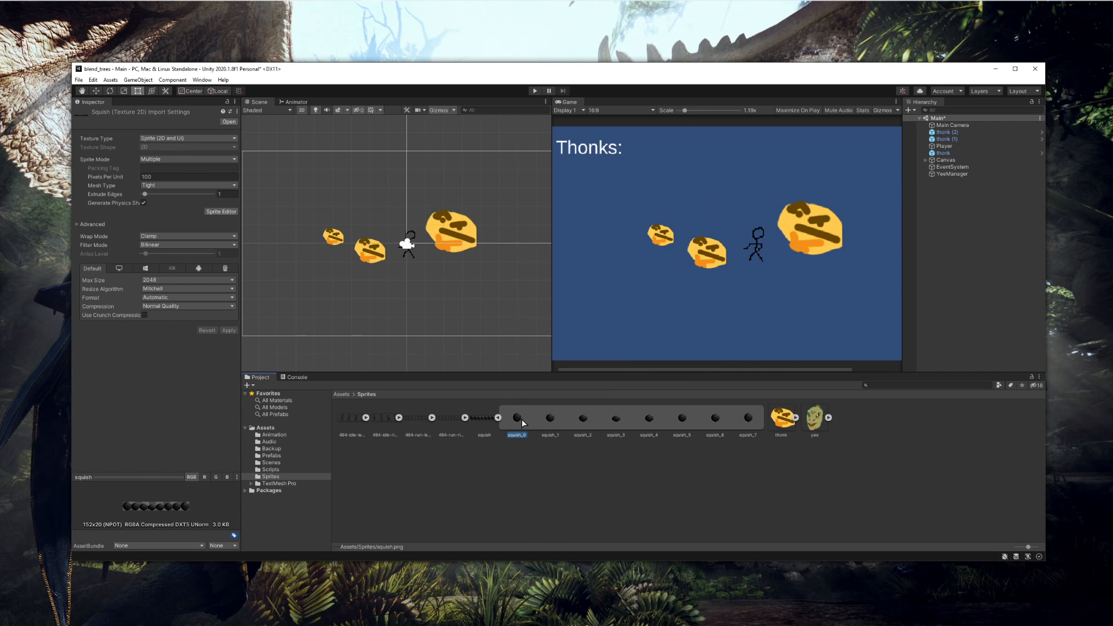
Step: Preview the sliced squish sprites from squish_1 to squish_7 one after another
{"action": "left_click", "coordinate": [548, 419]}
{"action": "left_click", "coordinate": [583, 420]}
{"action": "left_click", "coordinate": [616, 420]}
{"action": "left_click", "coordinate": [649, 419]}
{"action": "left_click", "coordinate": [682, 420]}
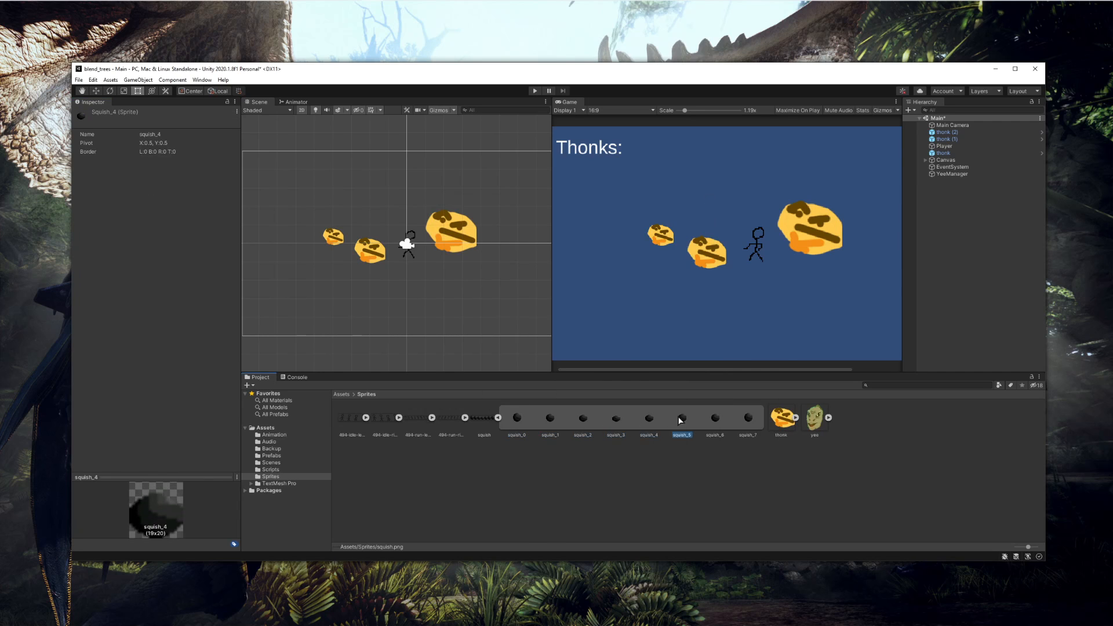
{"action": "left_click", "coordinate": [717, 421]}
{"action": "left_click", "coordinate": [748, 420]}
Step: Place squish_0 to squish_7 together in the scene just below the stick figure, saving the new animation as squish in the Animation folder
{"action": "left_click", "coordinate": [517, 419]}
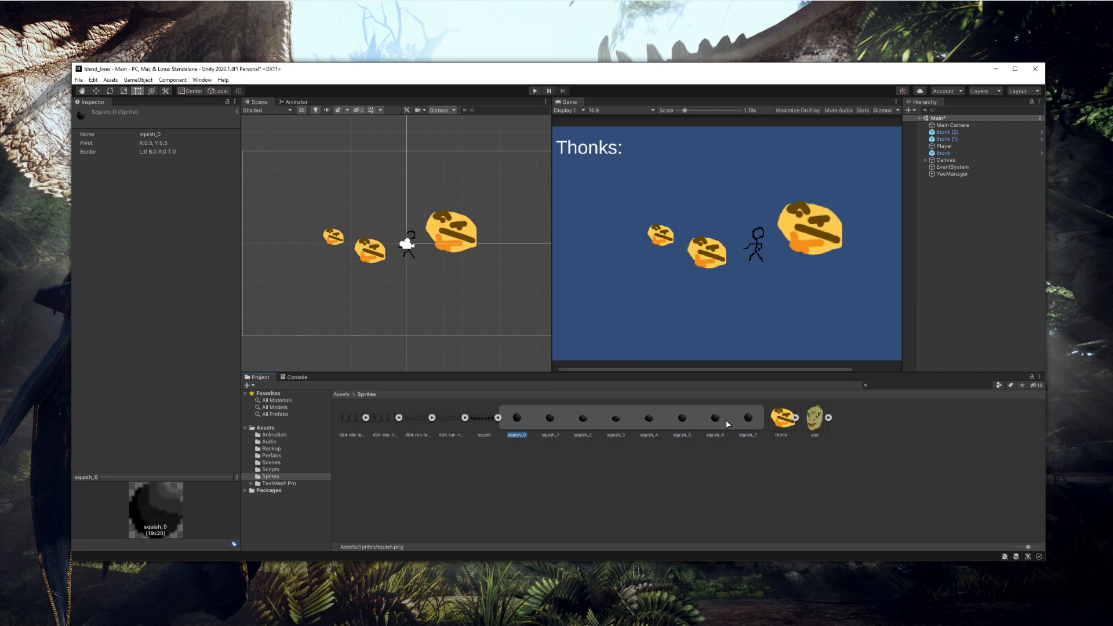
{"action": "left_click", "coordinate": [748, 422], "text": "shift"}
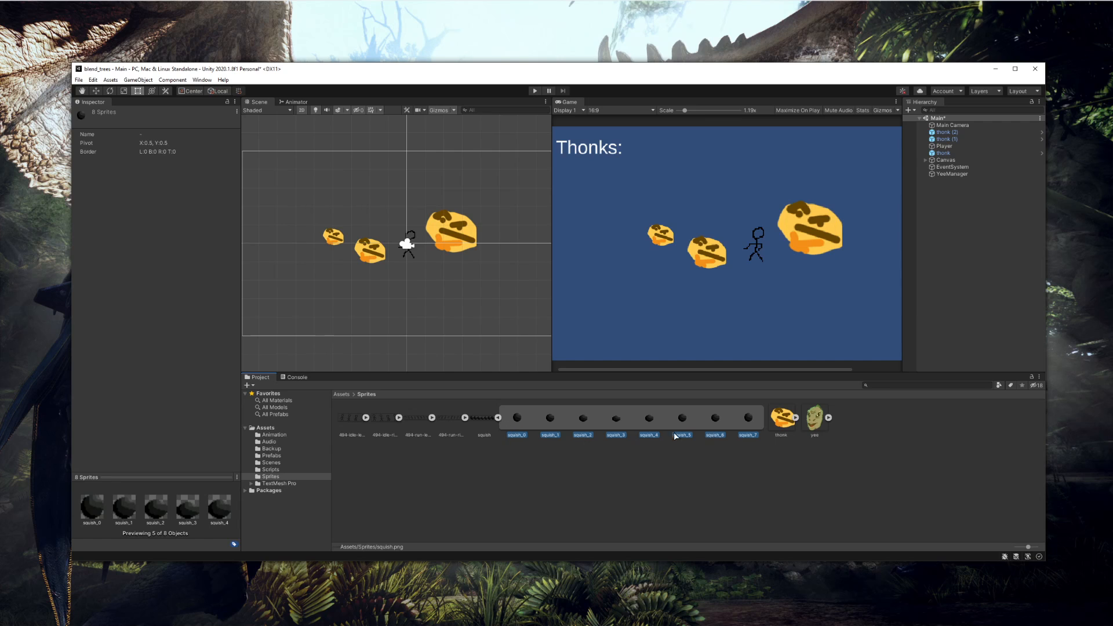
{"action": "left_click_drag", "start_coordinate": [516, 421], "coordinate": [425, 295]}
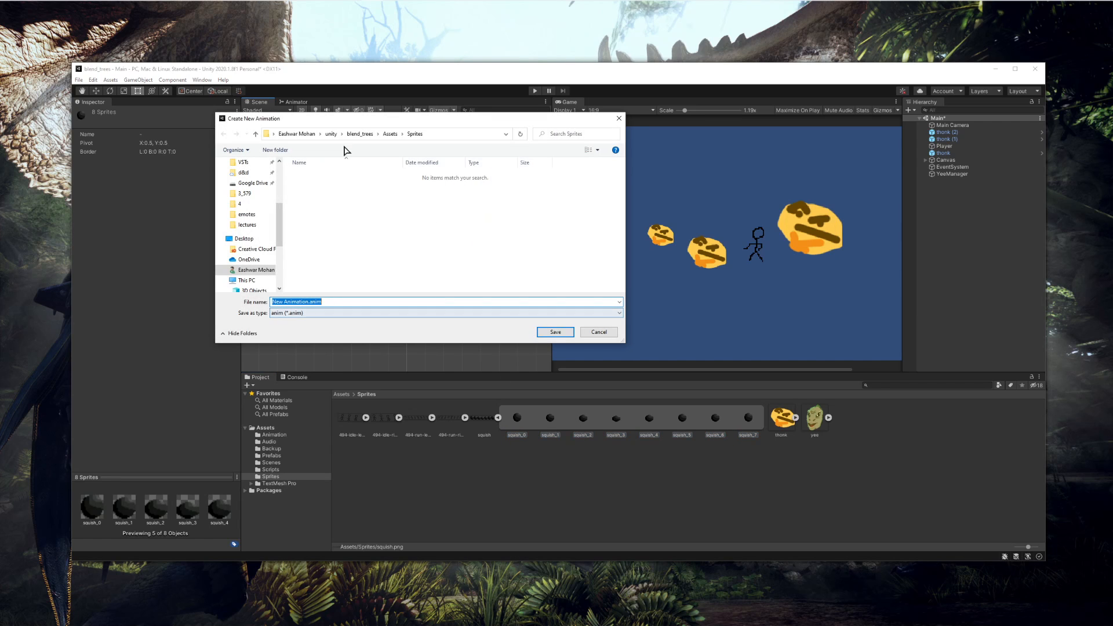
{"action": "left_click", "coordinate": [391, 136]}
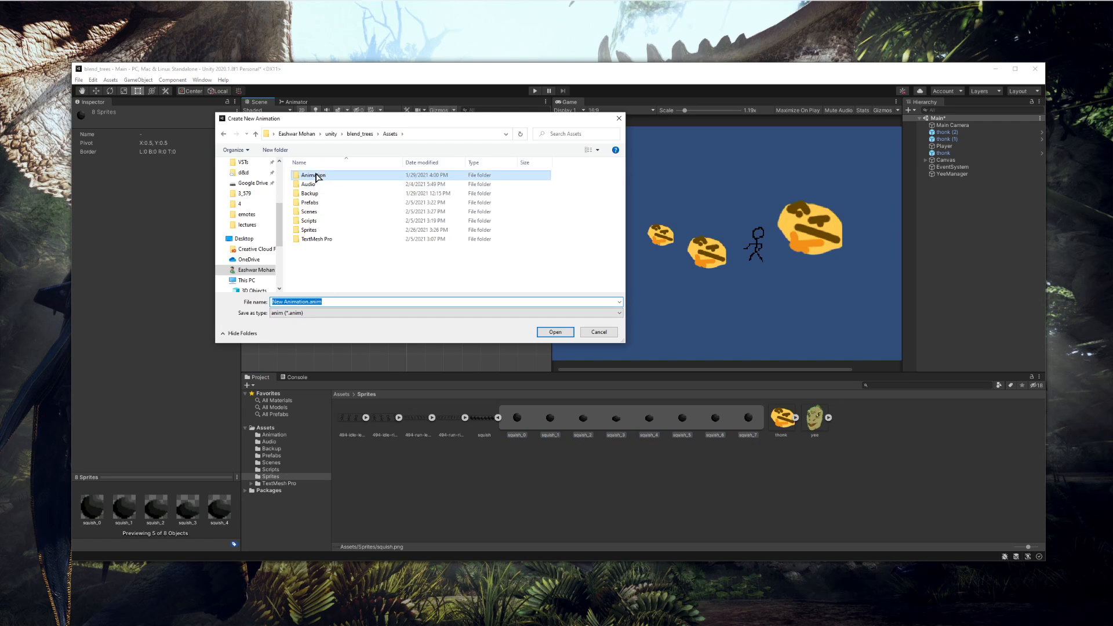
{"action": "double_click", "coordinate": [313, 175]}
{"action": "type", "text": "squish"}
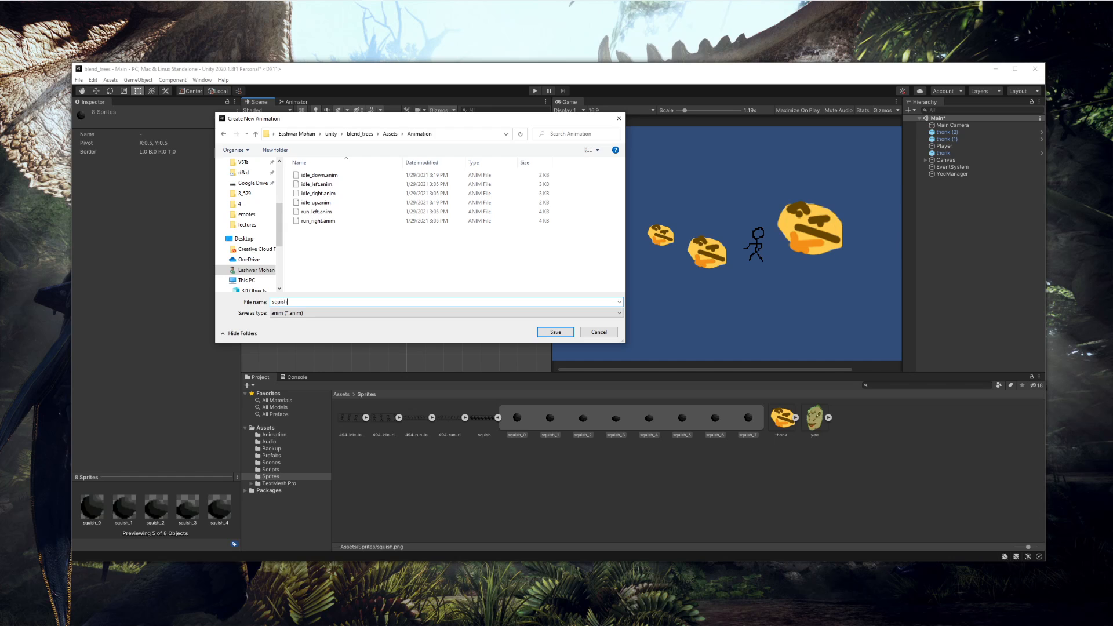
{"action": "key", "text": "Return"}
Step: Show the project's Animation folder and inspect the squish_0 animator controller created for the ball
{"action": "left_click", "coordinate": [270, 435]}
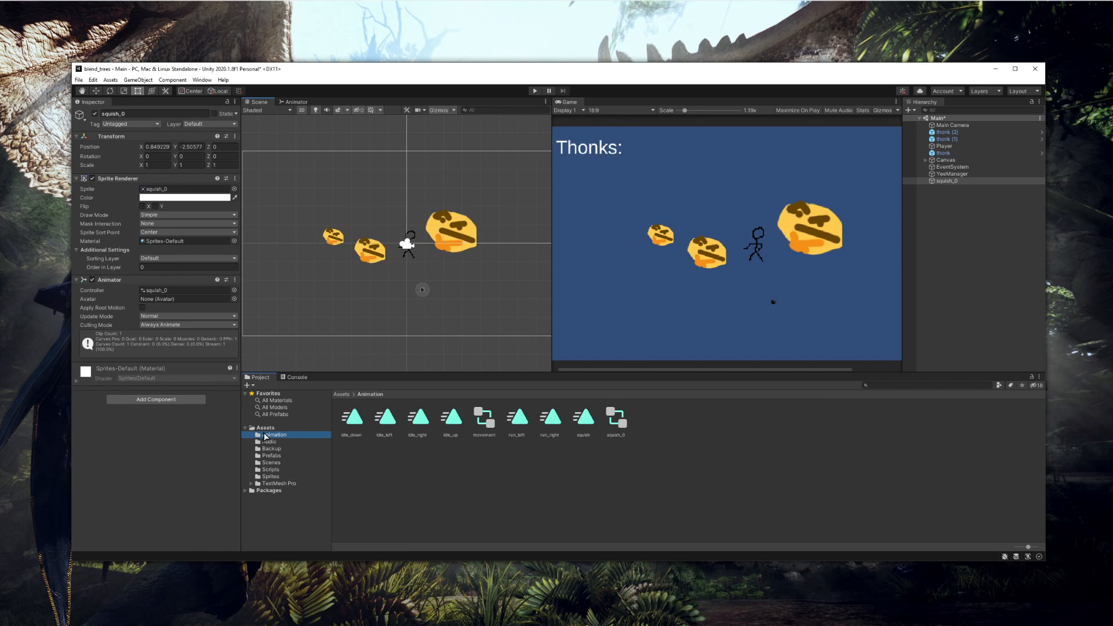
{"action": "left_click", "coordinate": [616, 419]}
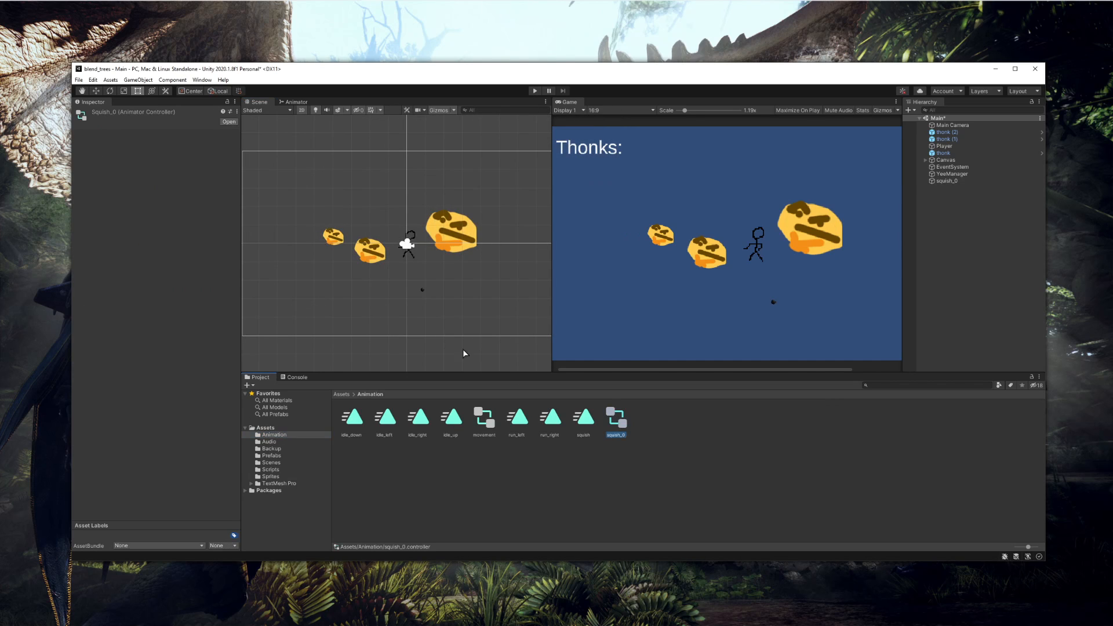
{"action": "scroll", "coordinate": [426, 297], "scroll_direction": "up", "scroll_amount": 2}
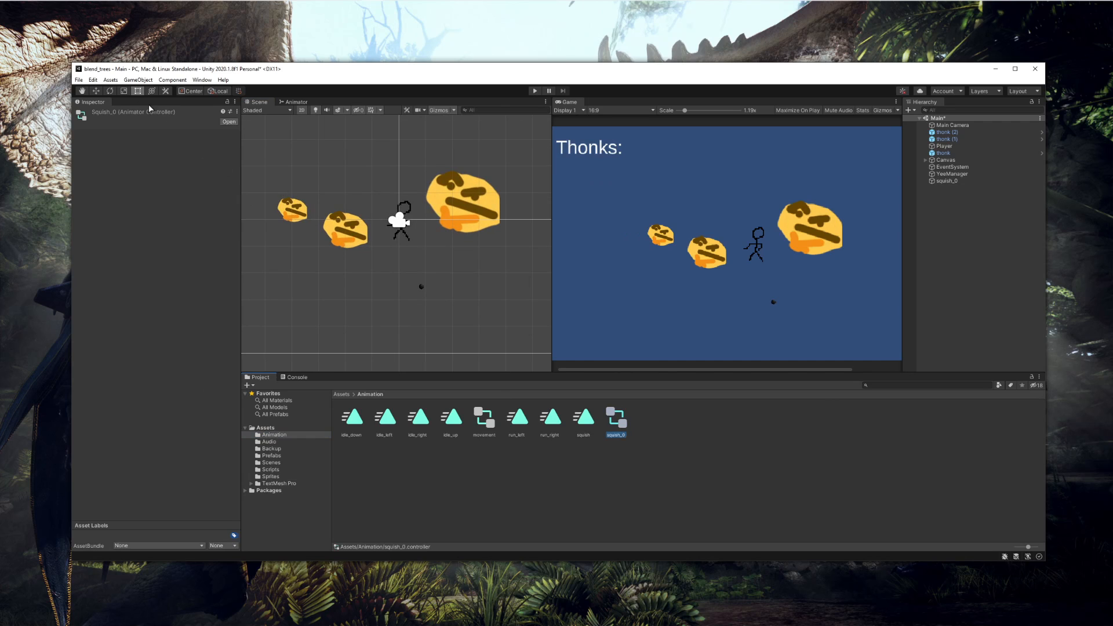
Step: Scale the squish_0 object to 5 on the X, Y and Z axes, then deselect it
{"action": "left_click", "coordinate": [928, 180]}
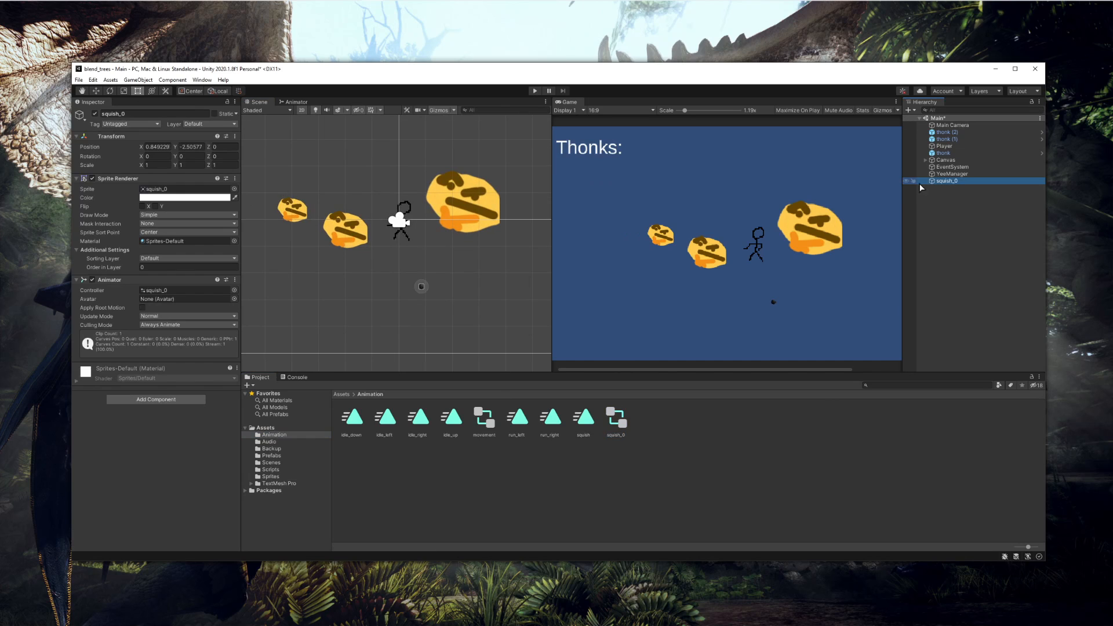
{"action": "left_click", "coordinate": [158, 165]}
{"action": "type", "text": "5"}
{"action": "key", "text": "Tab"}
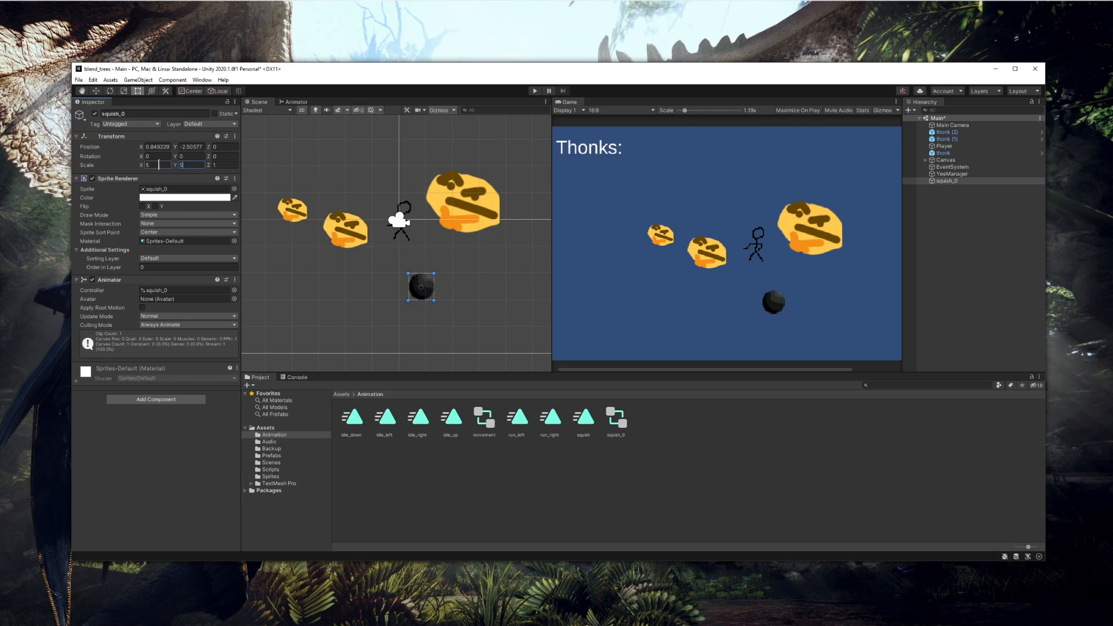
{"action": "type", "text": "5"}
{"action": "key", "text": "Tab"}
{"action": "type", "text": "5"}
{"action": "left_click", "coordinate": [413, 267]}
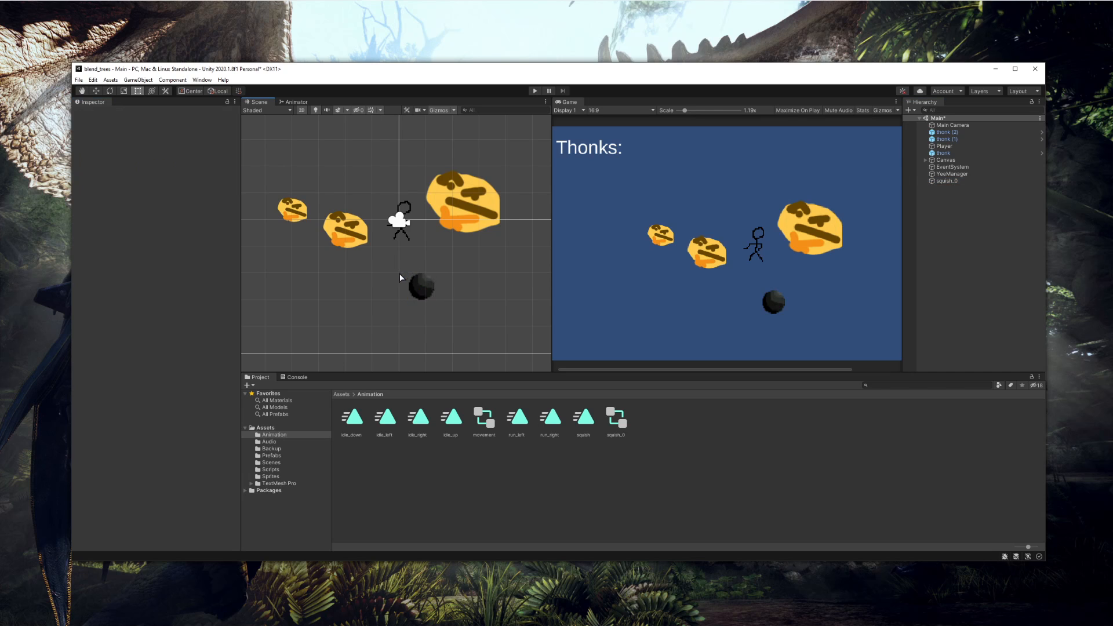
Step: Set the squish texture's filter mode to Point (no filter) in its import settings and apply the change
{"action": "left_click", "coordinate": [274, 476]}
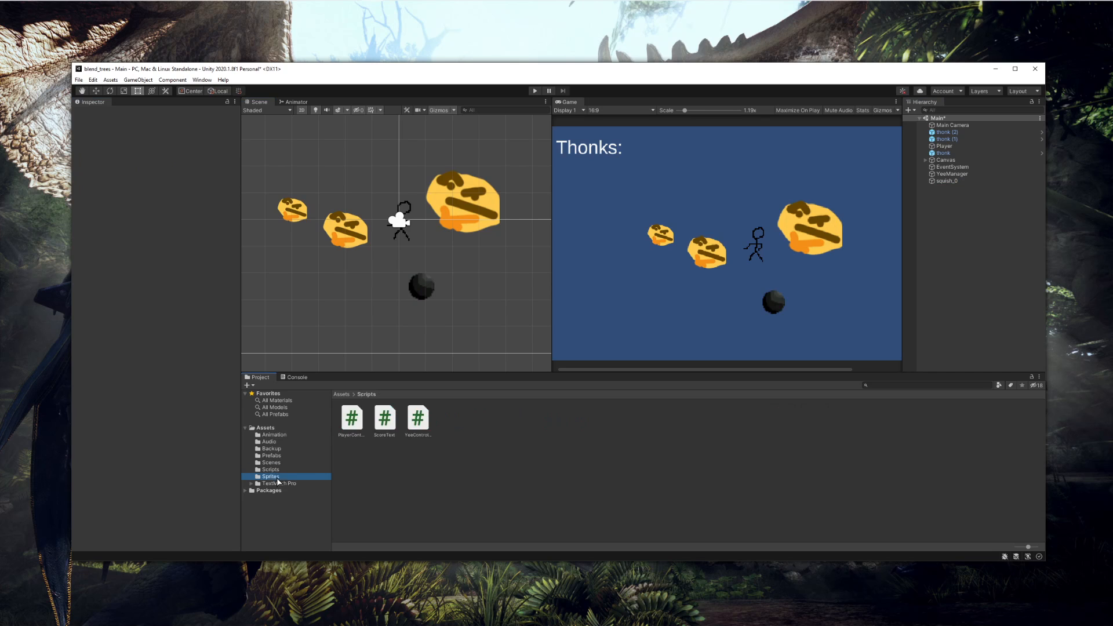
{"action": "left_click", "coordinate": [484, 417]}
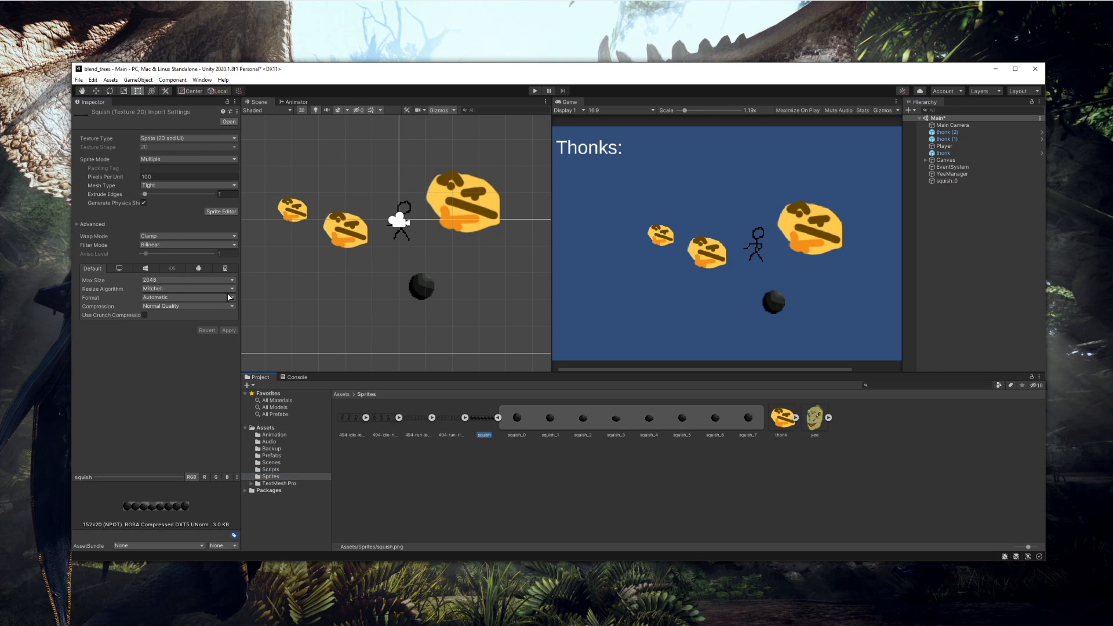
{"action": "left_click", "coordinate": [171, 244]}
{"action": "left_click", "coordinate": [166, 260]}
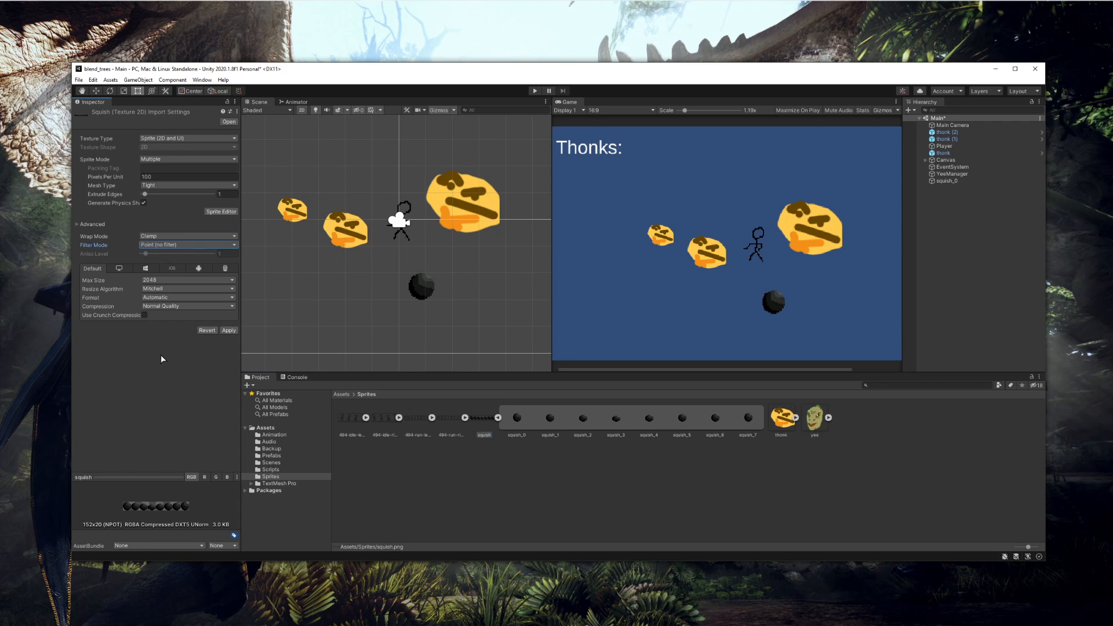
{"action": "left_click", "coordinate": [237, 330]}
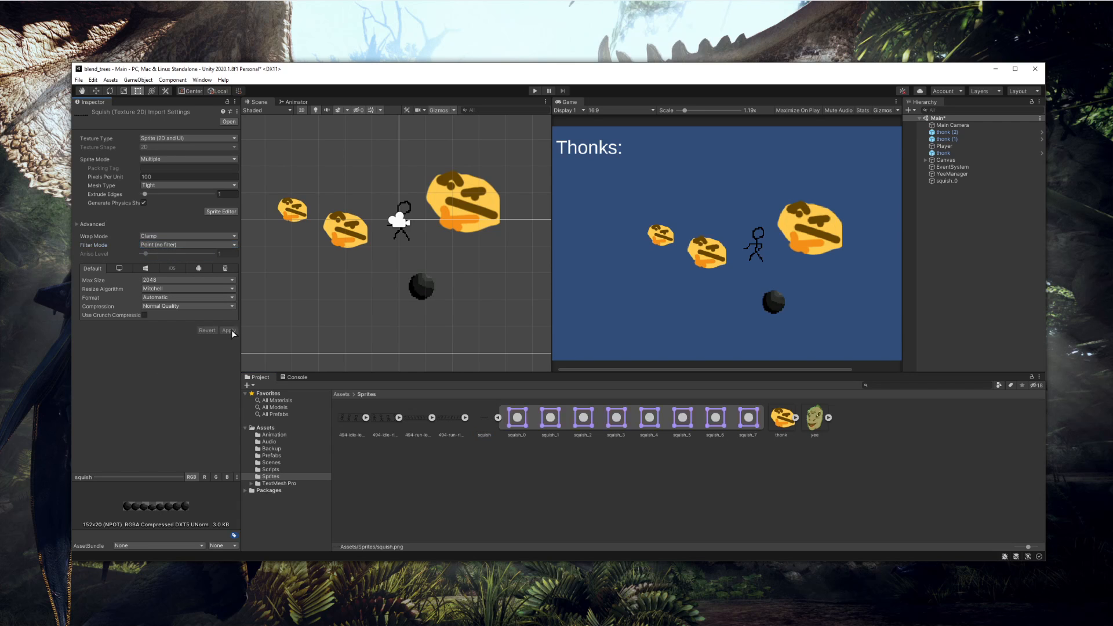
Step: Run the scene to watch the ball's squish animation, then stop play mode
{"action": "left_click", "coordinate": [537, 92]}
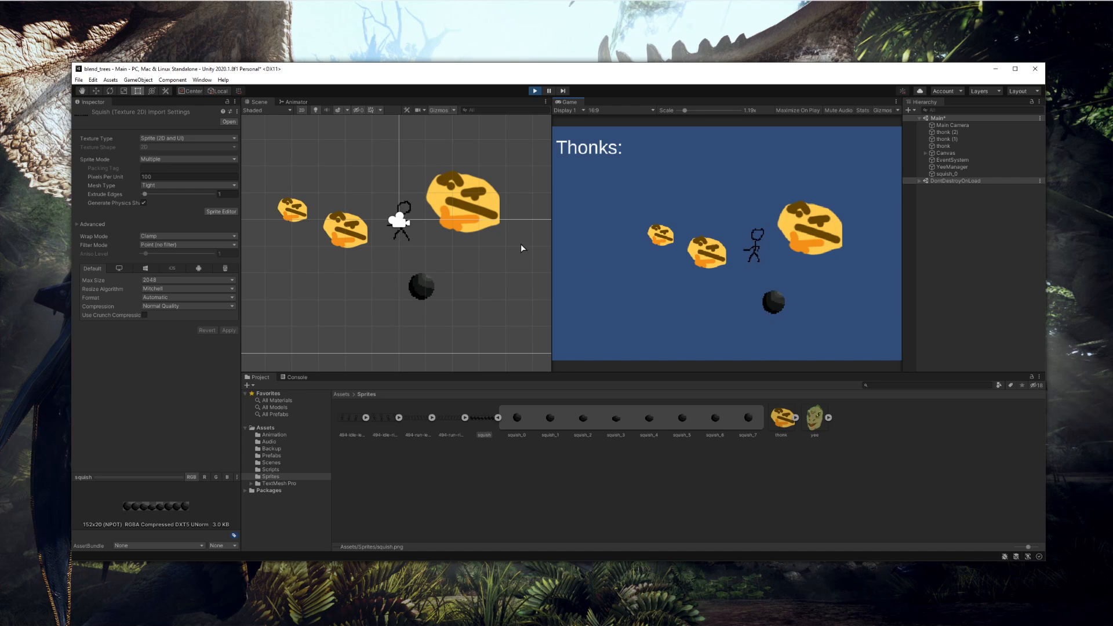
{"action": "left_click", "coordinate": [534, 91]}
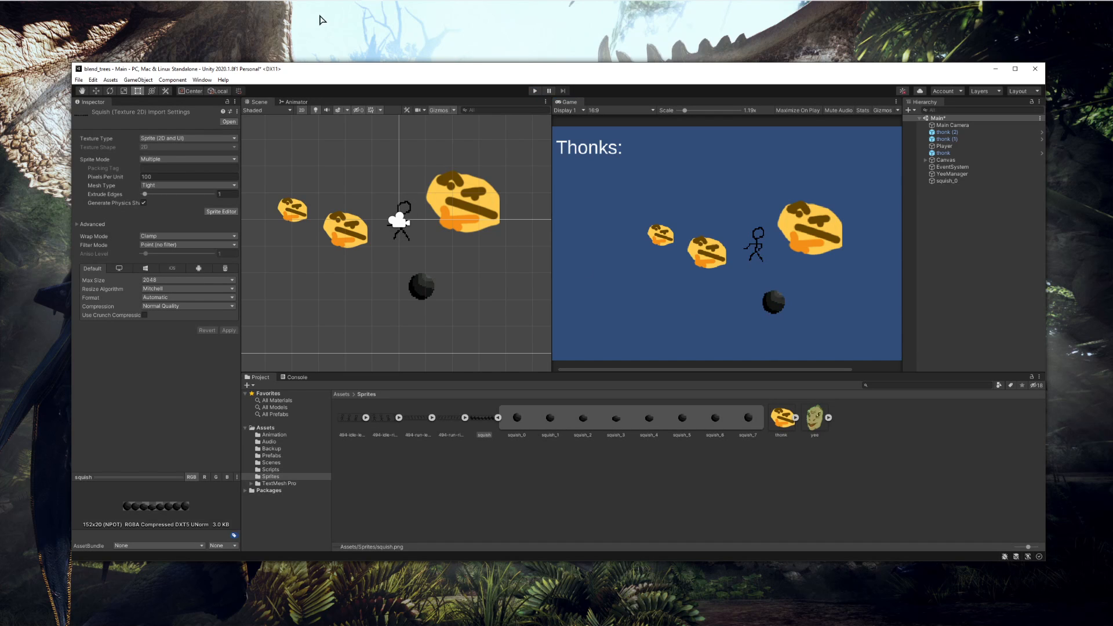
Step: Switch to Aseprite and undo the measuring line drawn beneath the ball on frame 8
{"action": "left_click", "coordinate": [393, 6]}
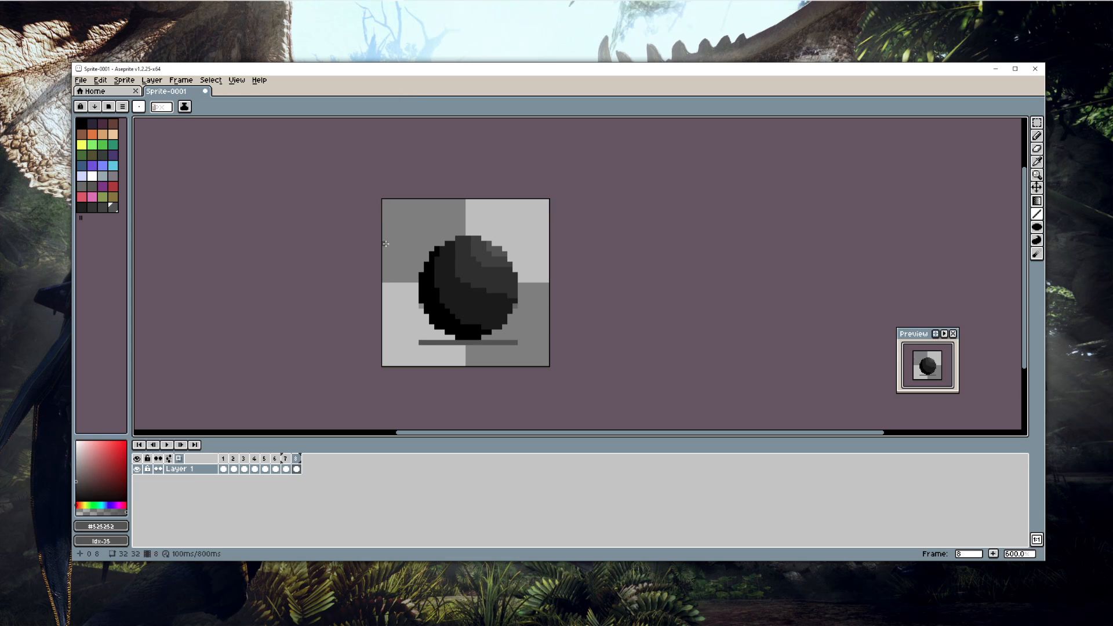
{"action": "key", "text": "ctrl+z"}
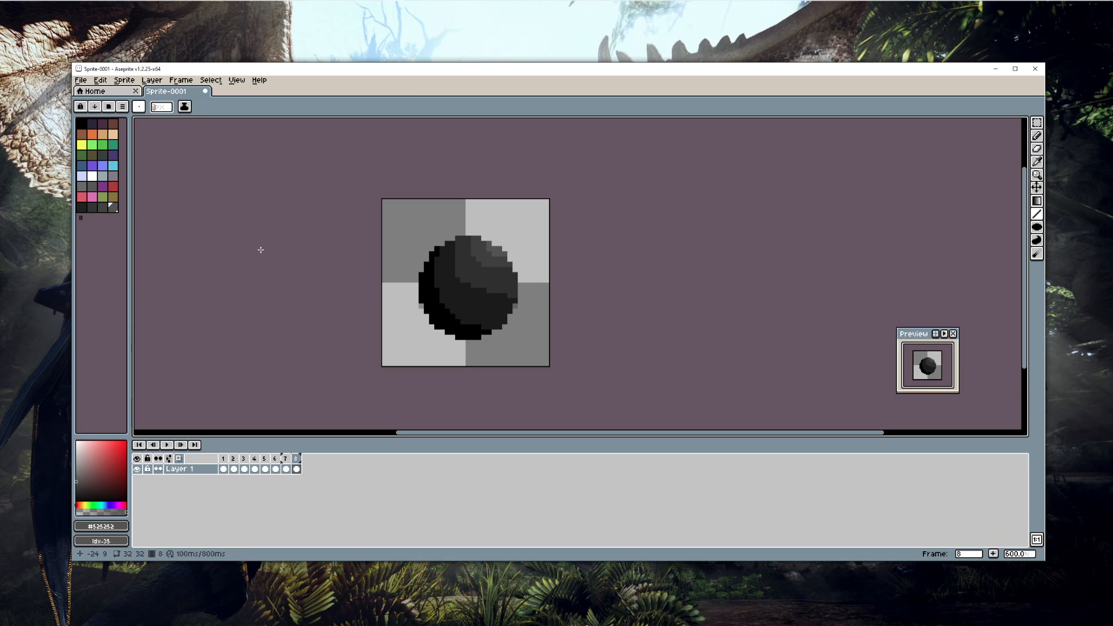
{"action": "scroll", "coordinate": [261, 250], "scroll_direction": "up", "scroll_amount": 6}
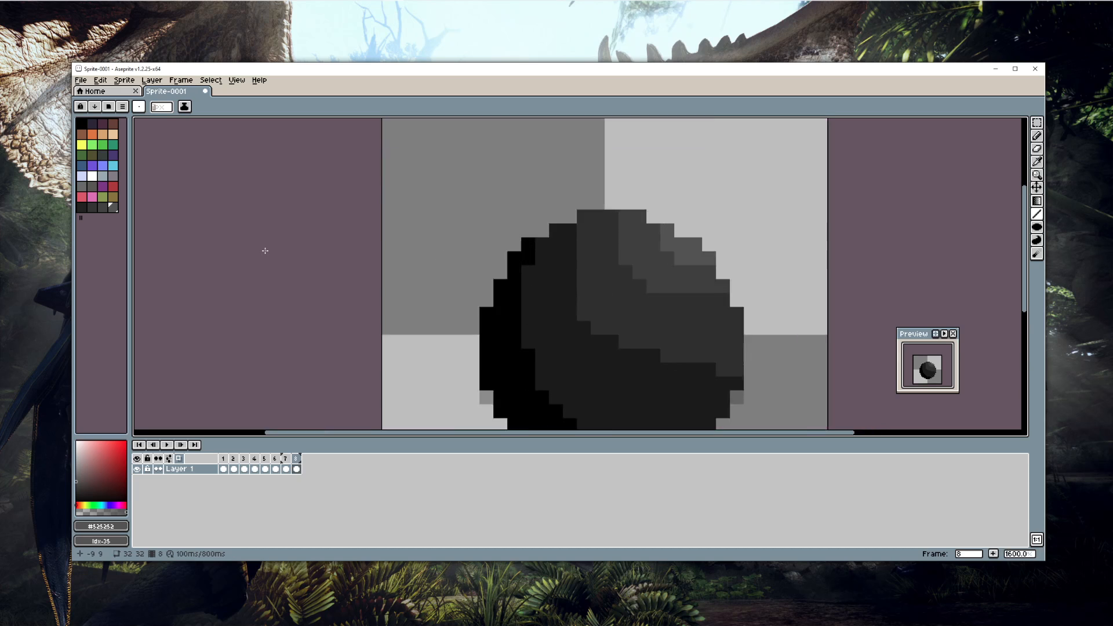
{"action": "scroll", "coordinate": [265, 250], "scroll_direction": "down", "scroll_amount": 5}
{"action": "left_click_drag", "start_coordinate": [272, 276], "coordinate": [298, 265]}
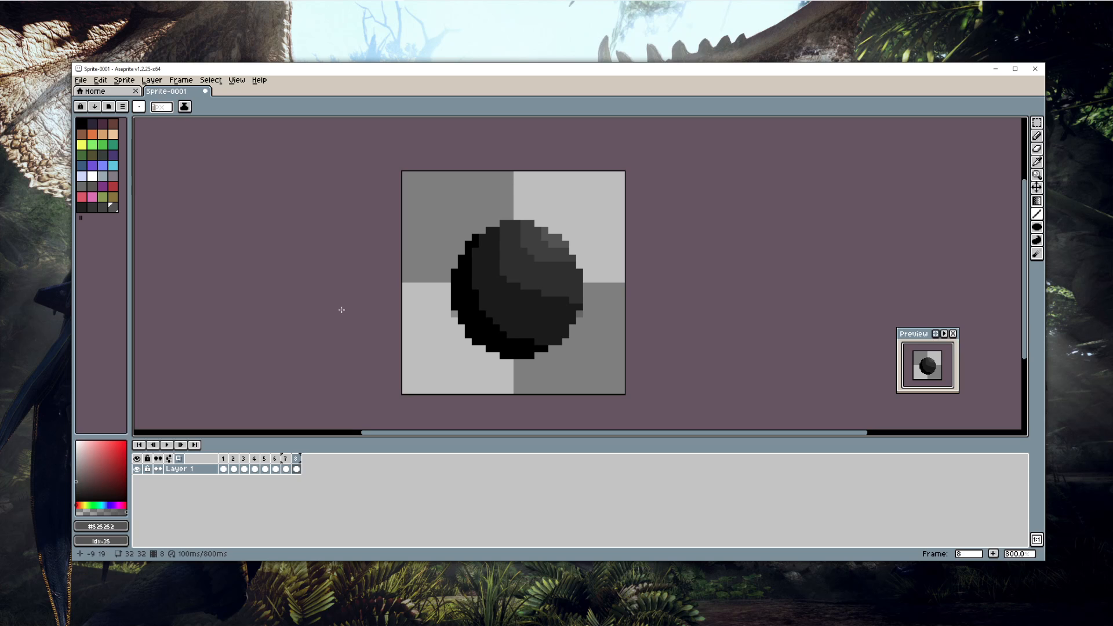
Step: Step through frames 2 to 8 of the ball animation to review the squash
{"action": "left_click", "coordinate": [233, 459]}
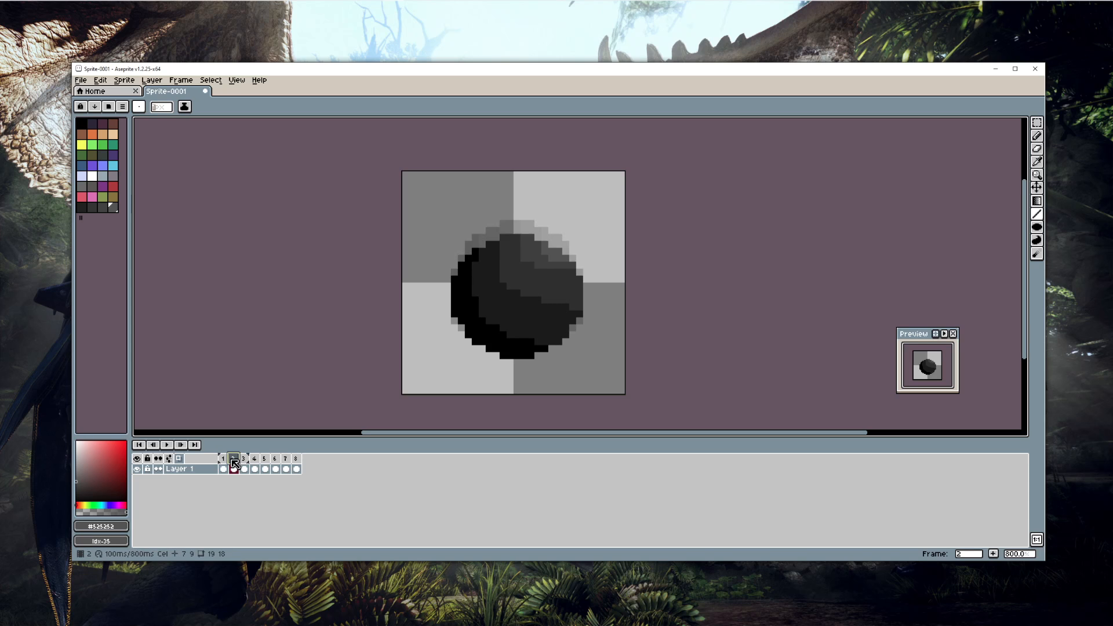
{"action": "left_click", "coordinate": [243, 459]}
{"action": "left_click", "coordinate": [254, 459]}
{"action": "left_click", "coordinate": [265, 458]}
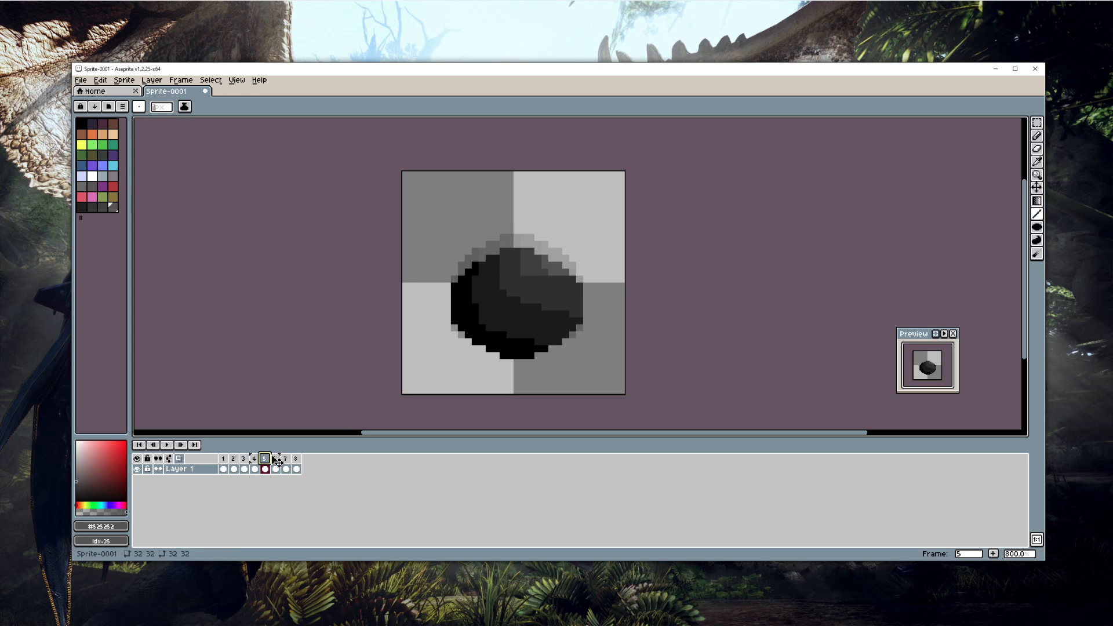
{"action": "left_click", "coordinate": [275, 458]}
{"action": "left_click", "coordinate": [285, 458]}
{"action": "left_click", "coordinate": [295, 459]}
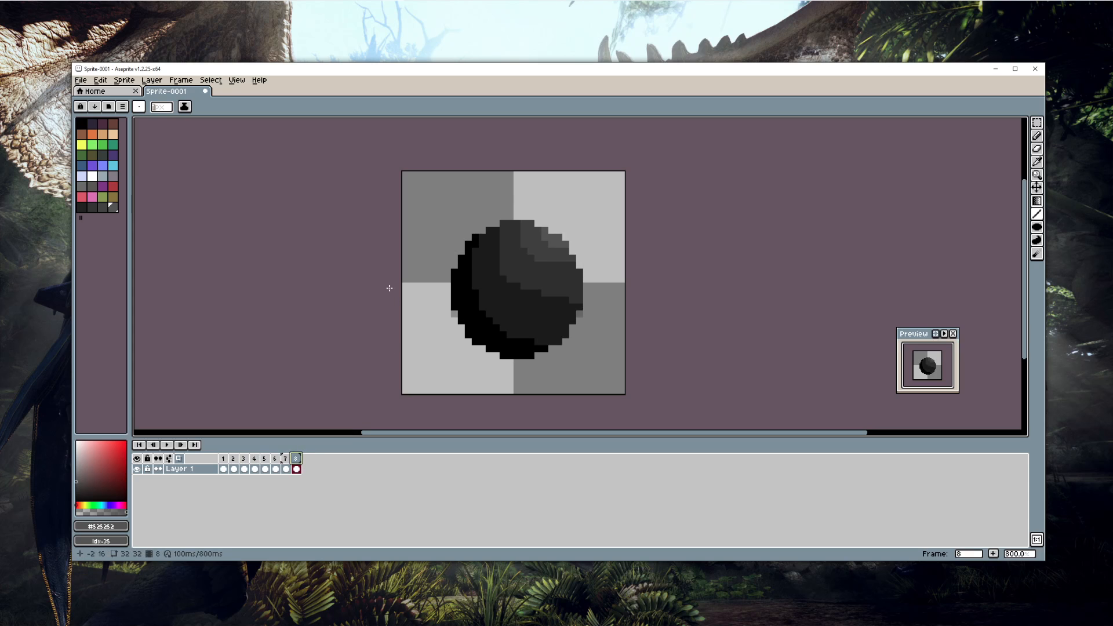